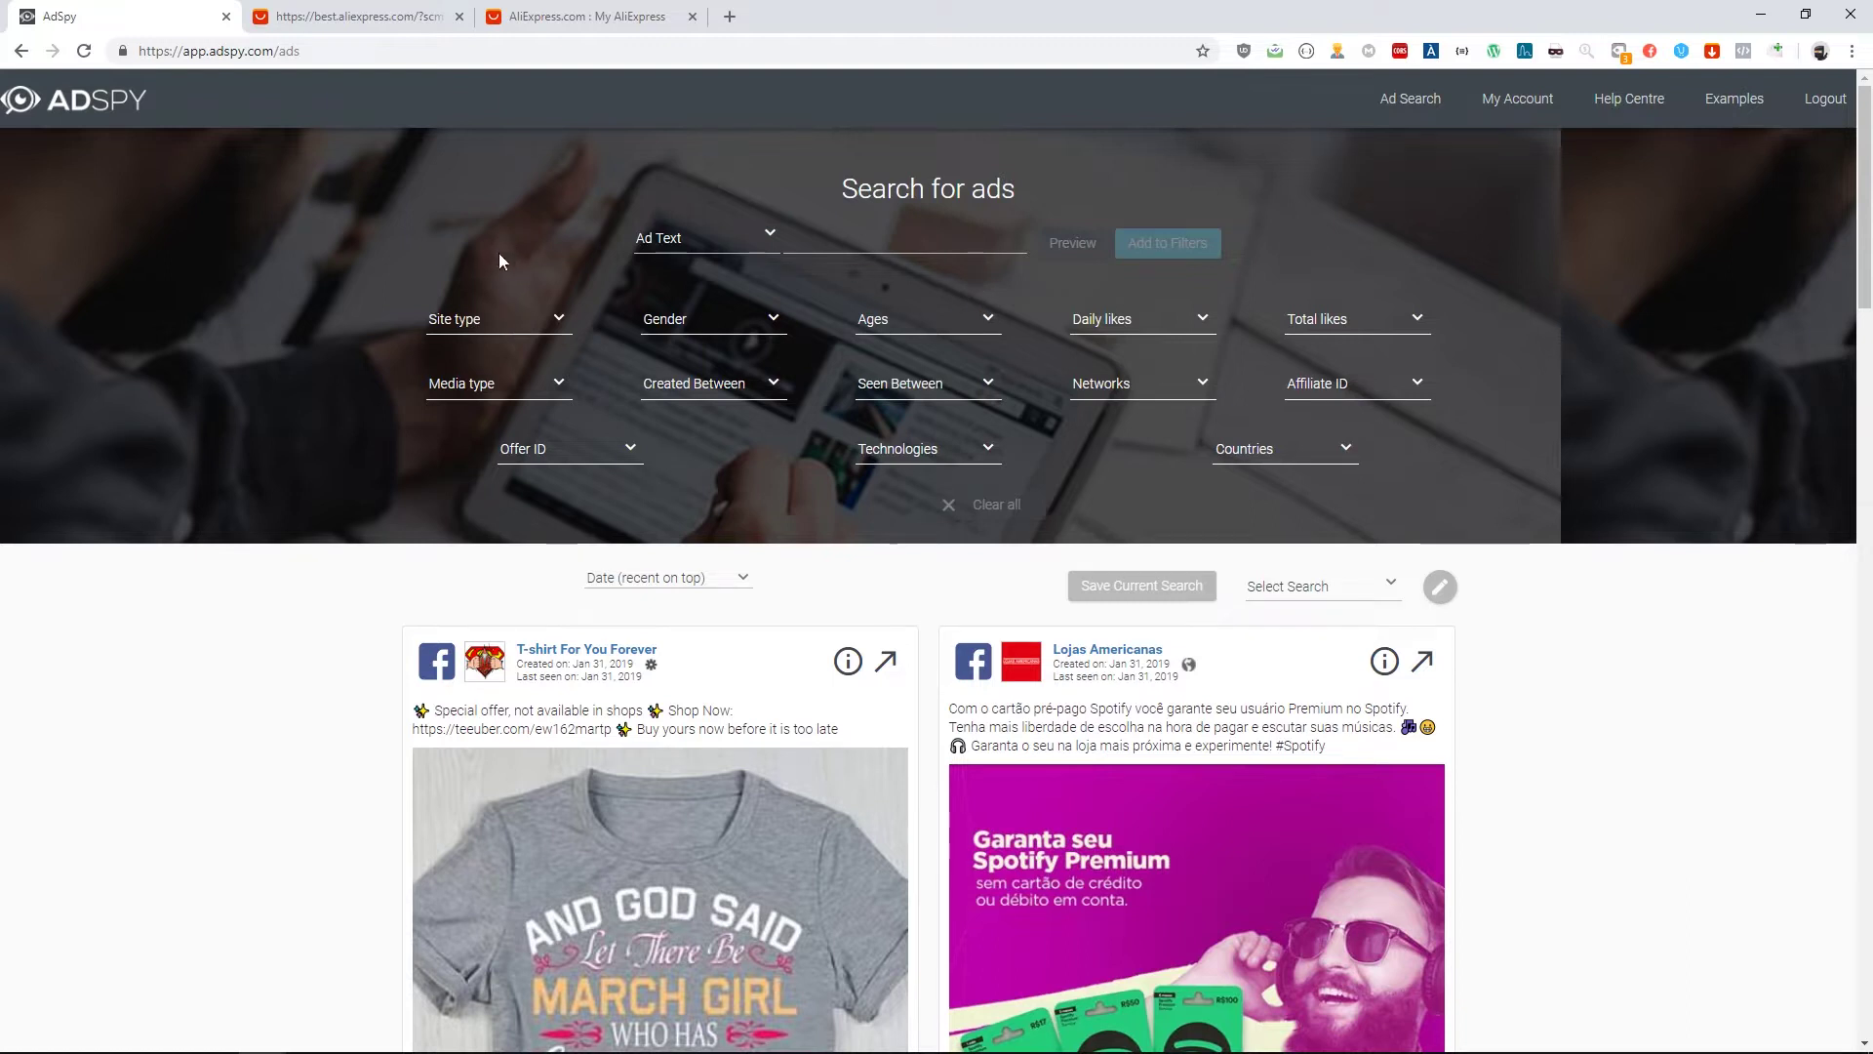
click(475, 336)
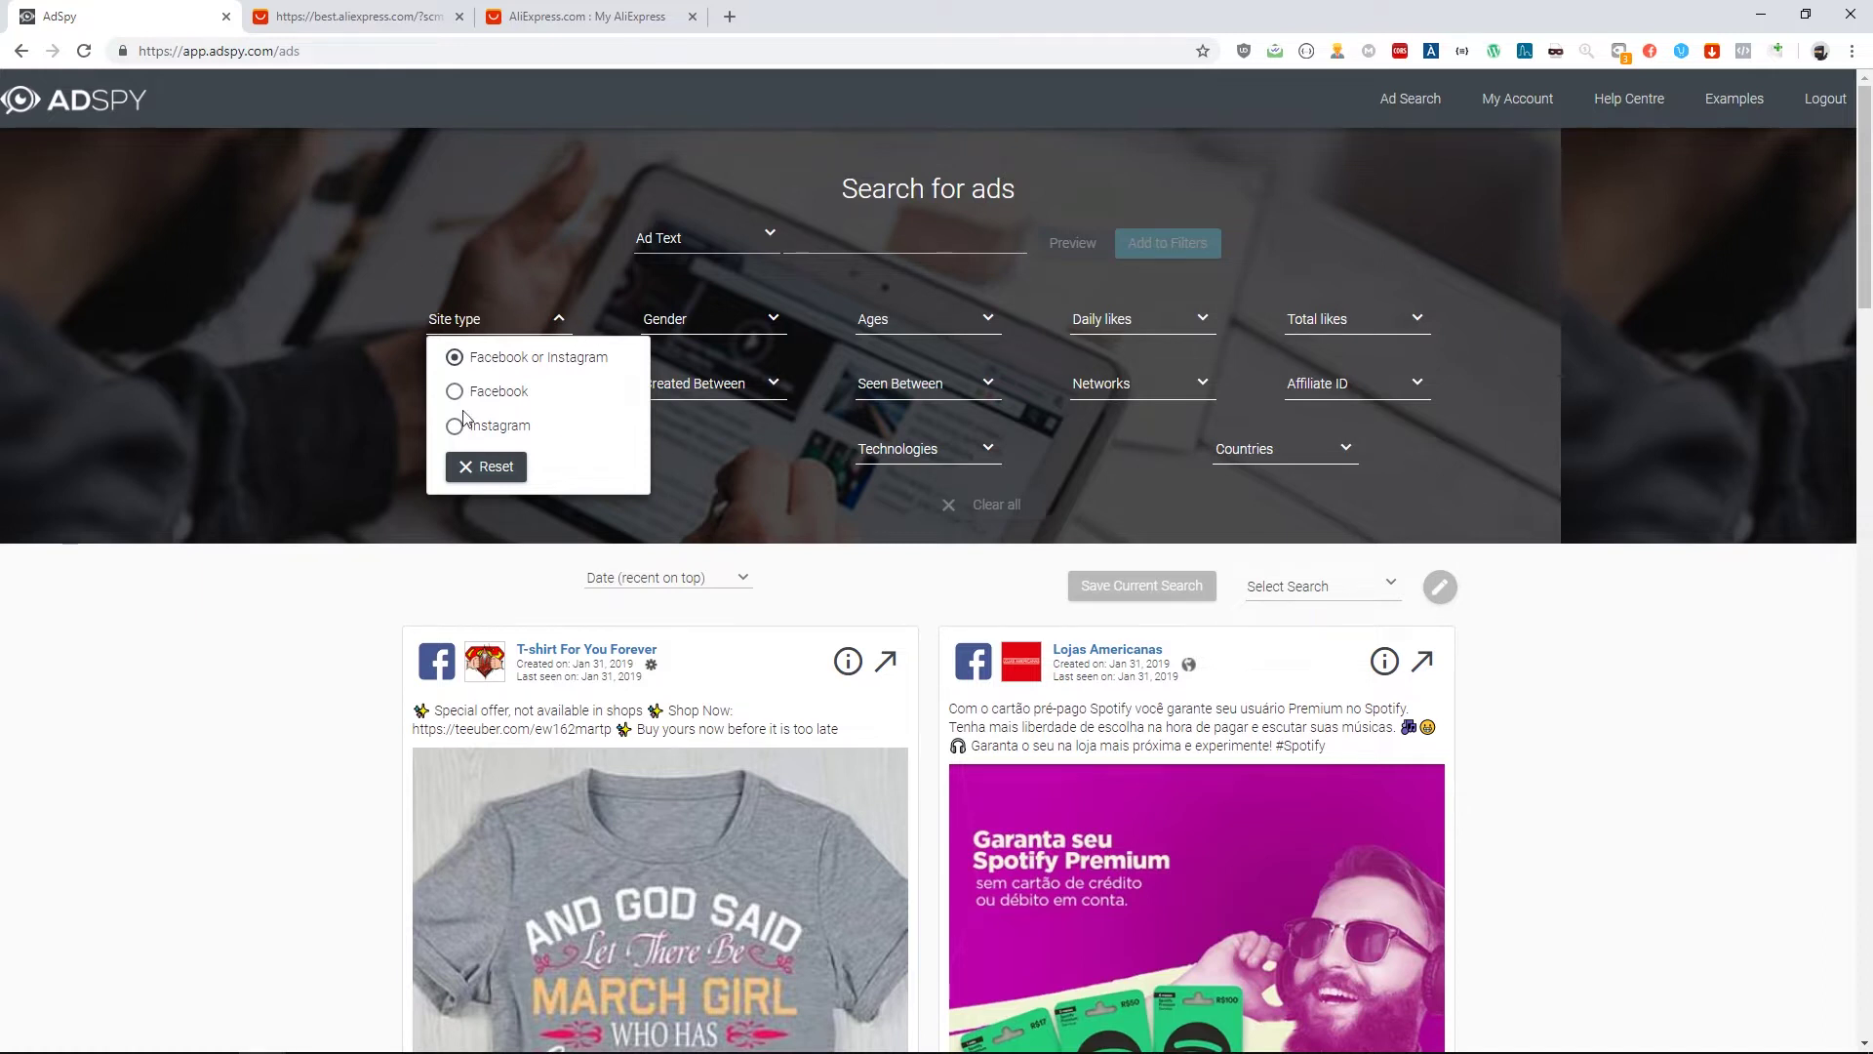
click(771, 315)
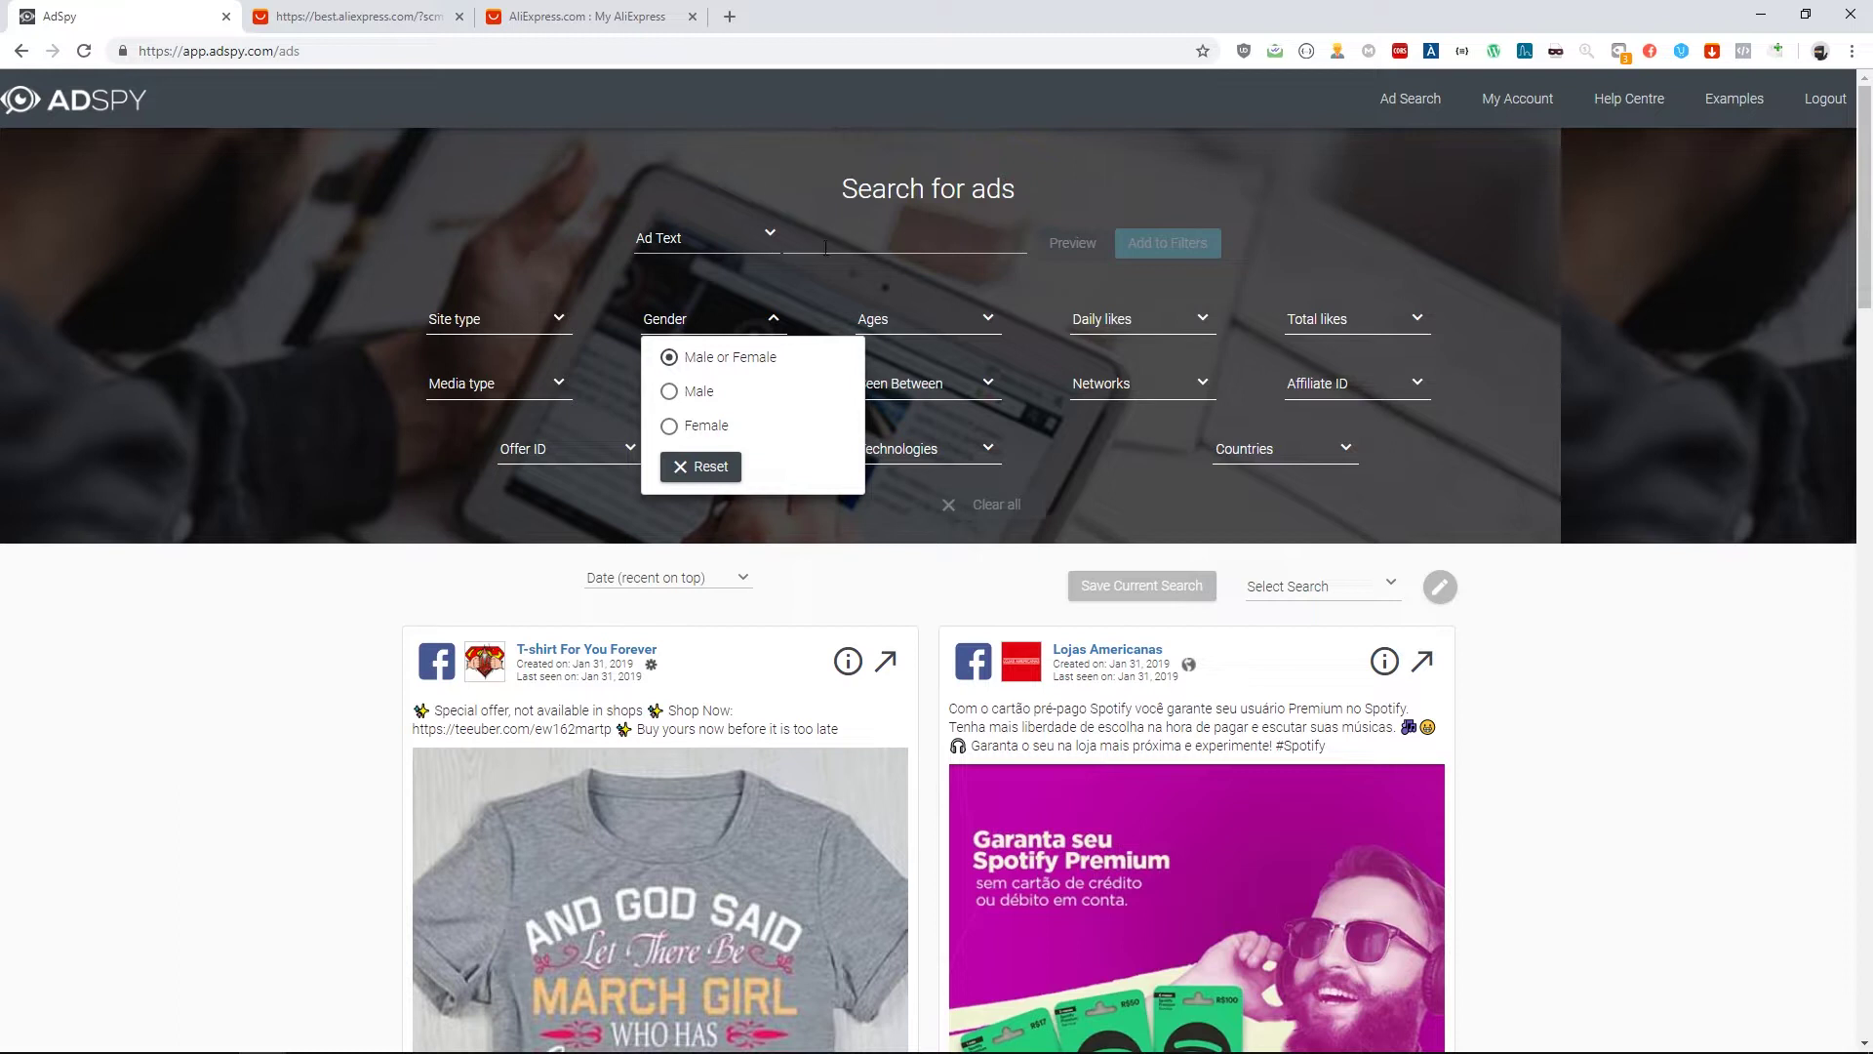
scroll(1723, 478, down, 1)
scroll(1724, 478, down, 12)
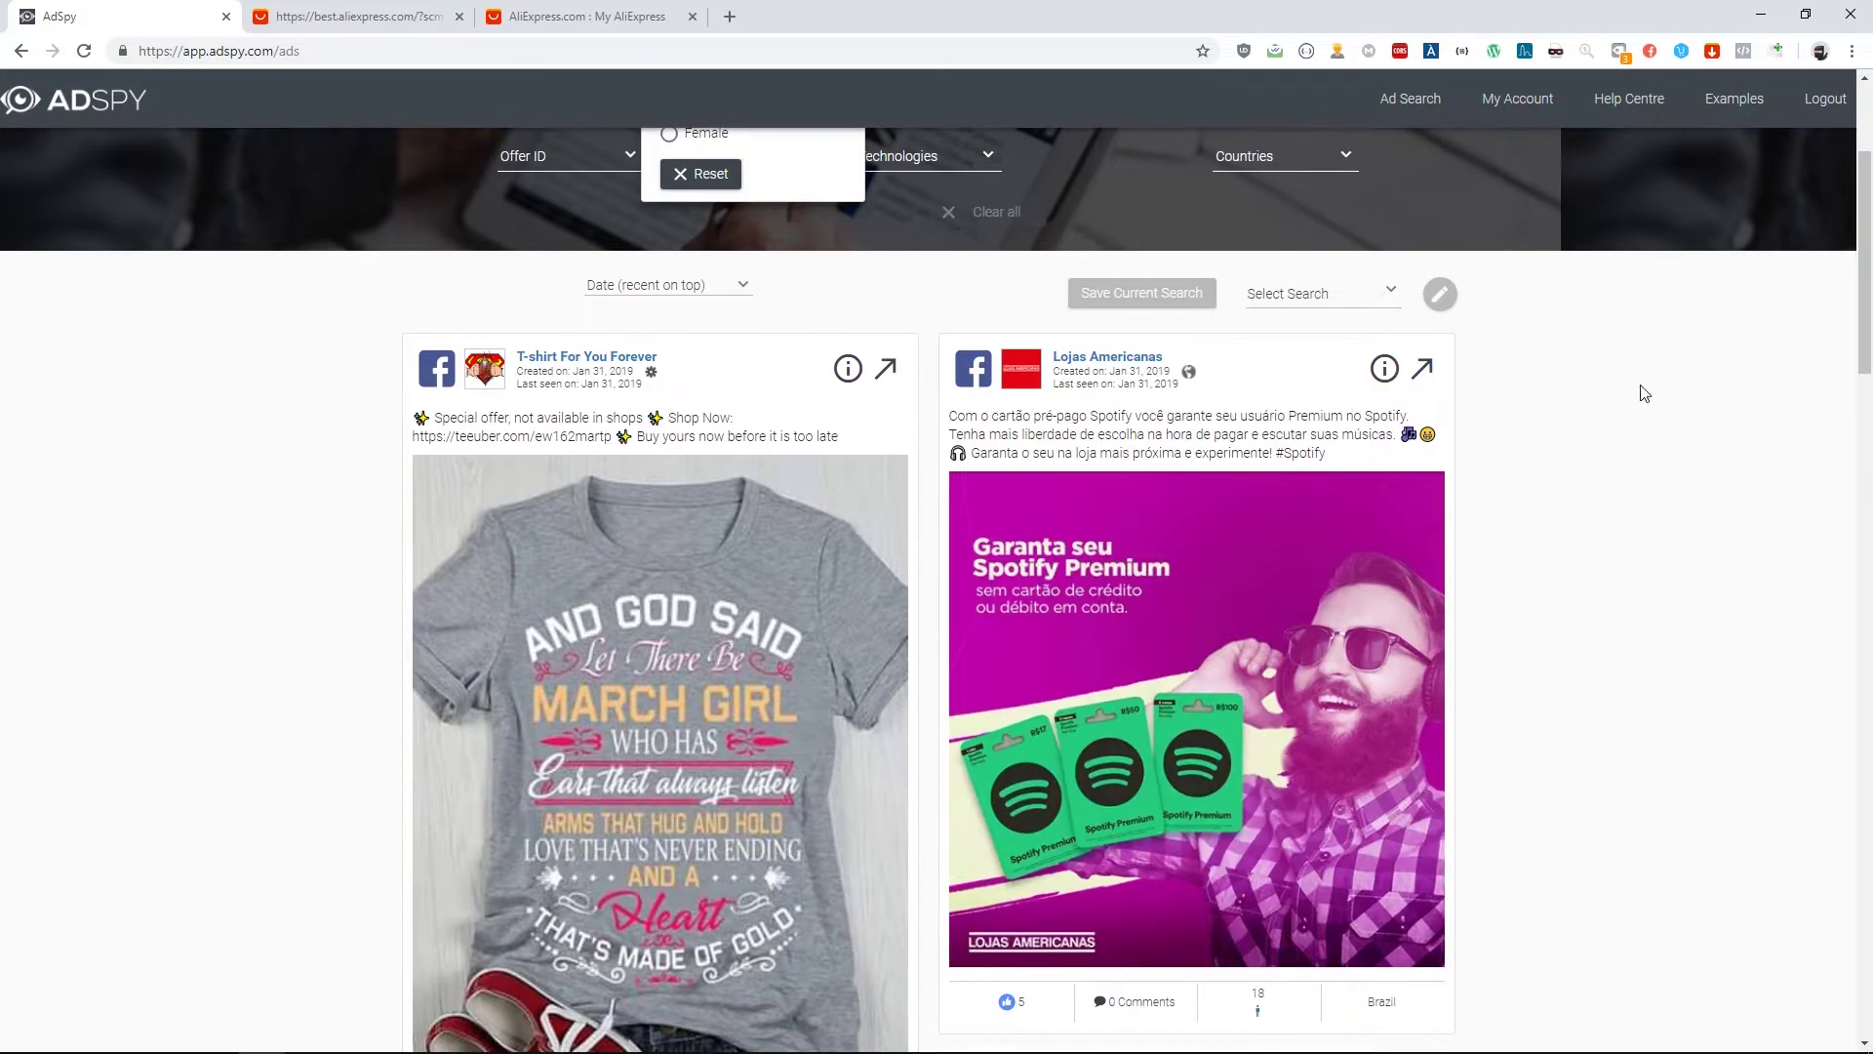
scroll(1675, 505, up, 13)
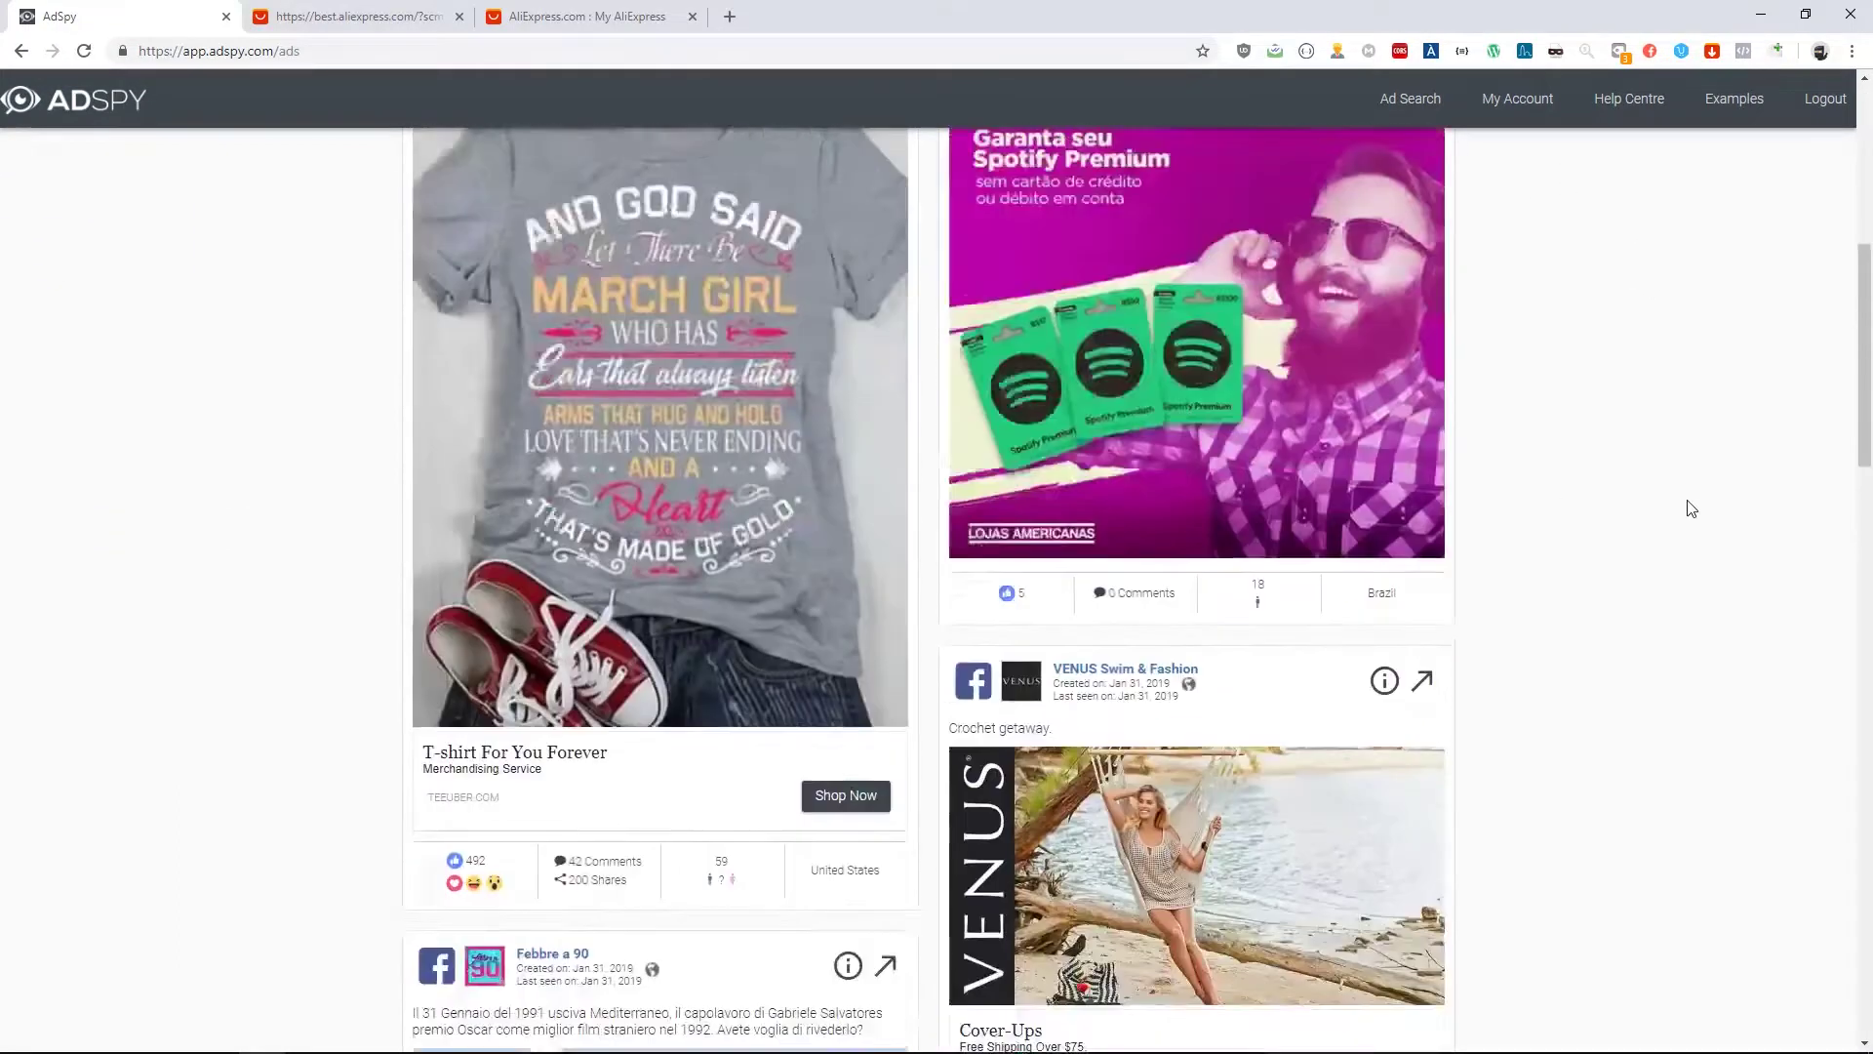
click(507, 271)
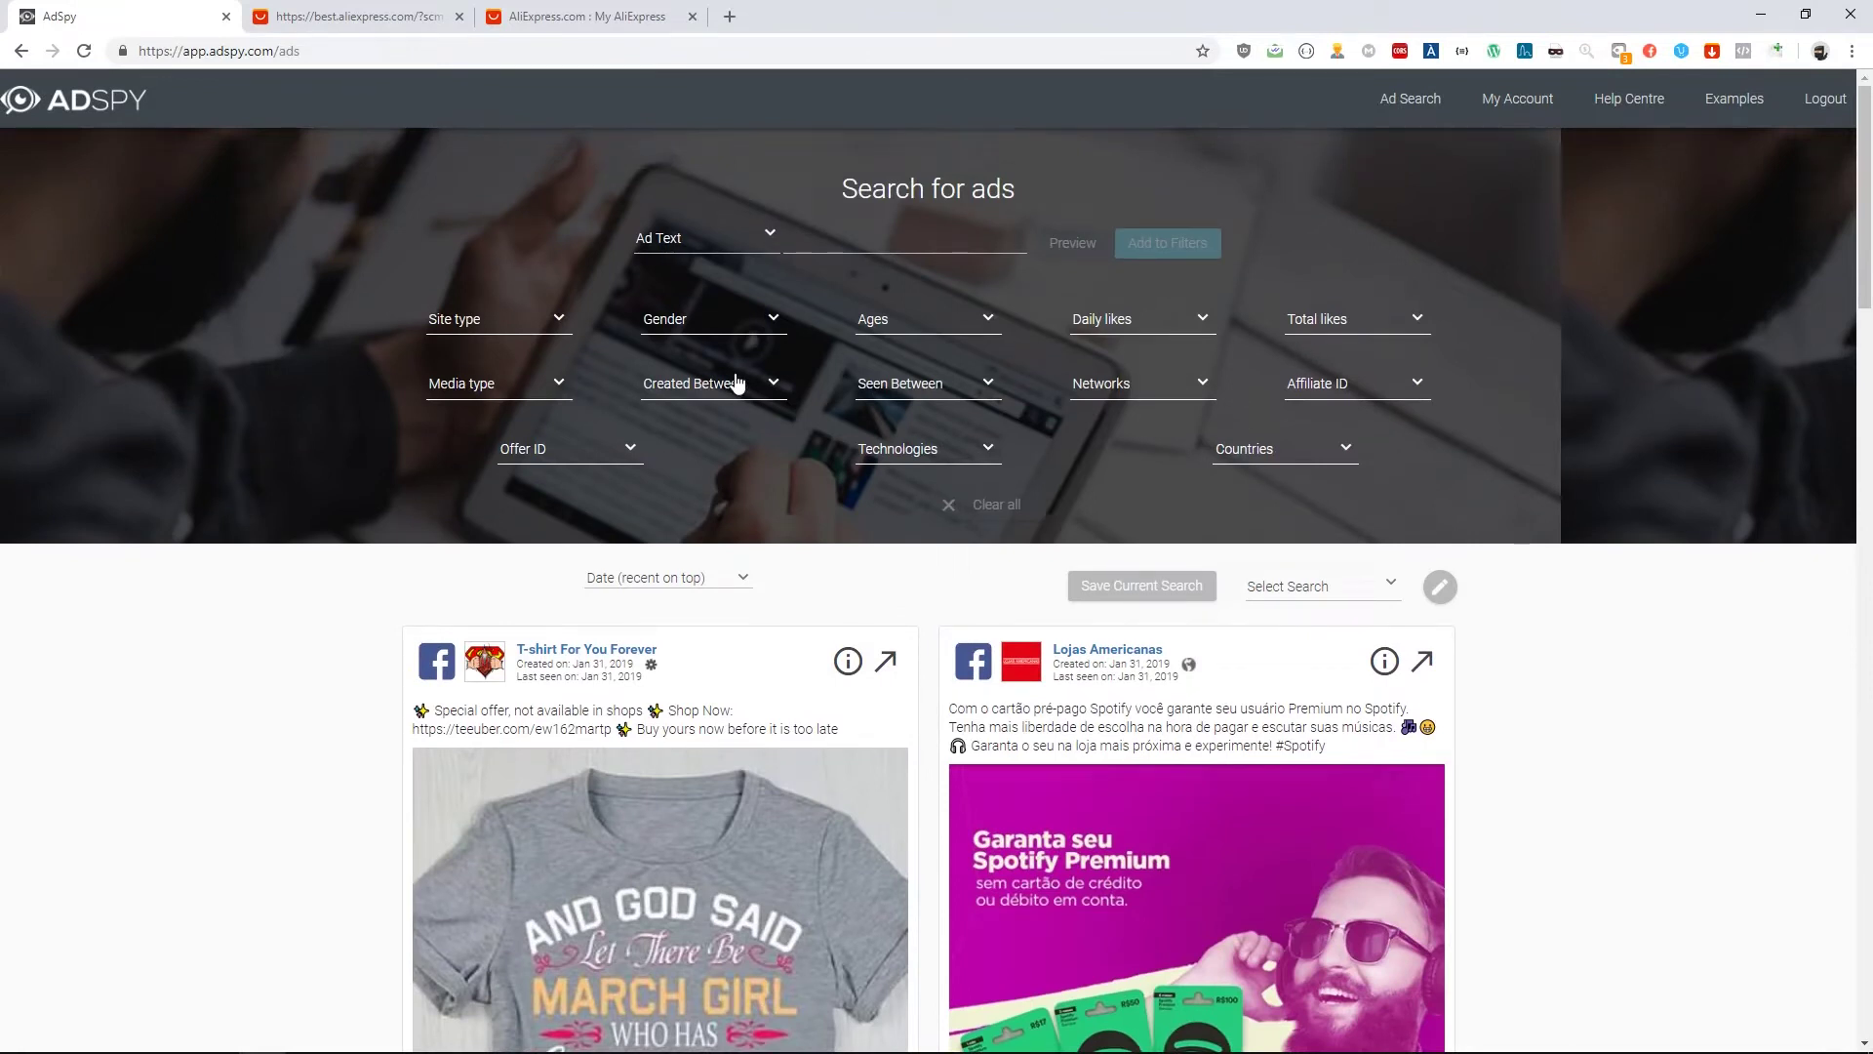
Filter the ads by the Facebook site type and skim the resulting ads
click(501, 327)
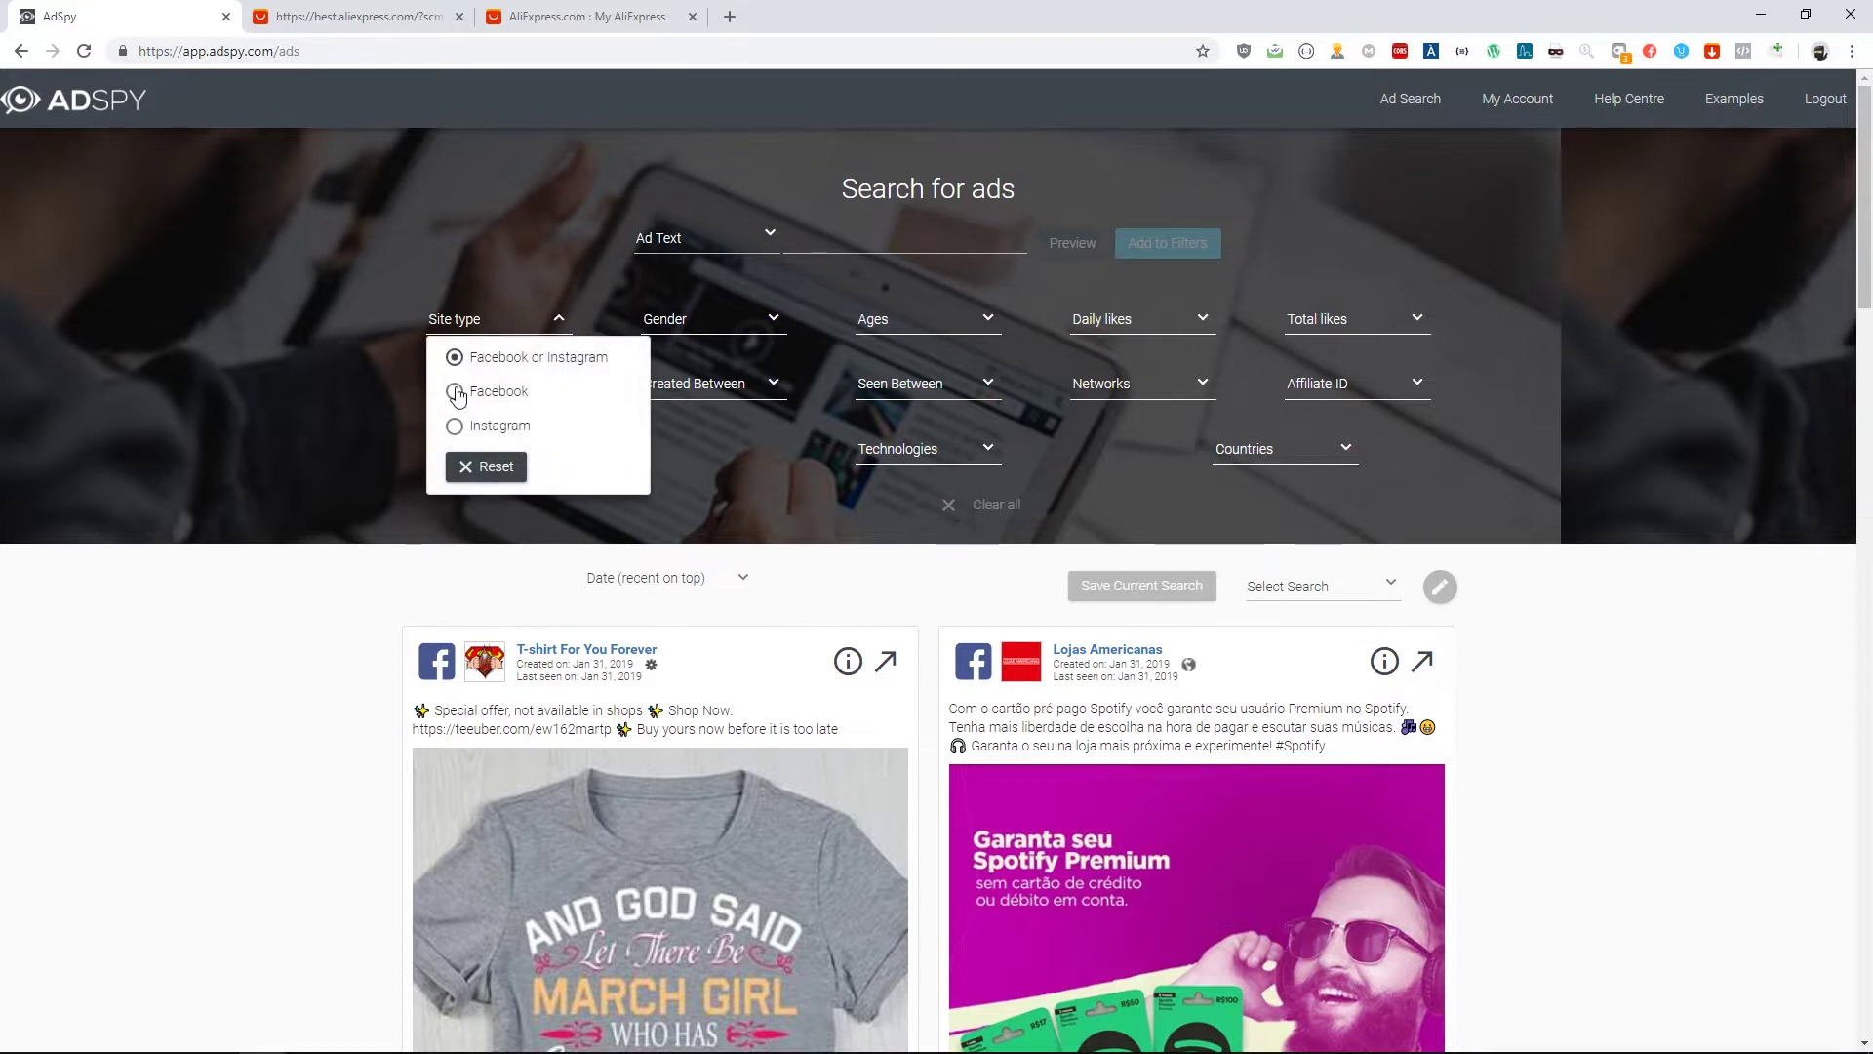
click(455, 392)
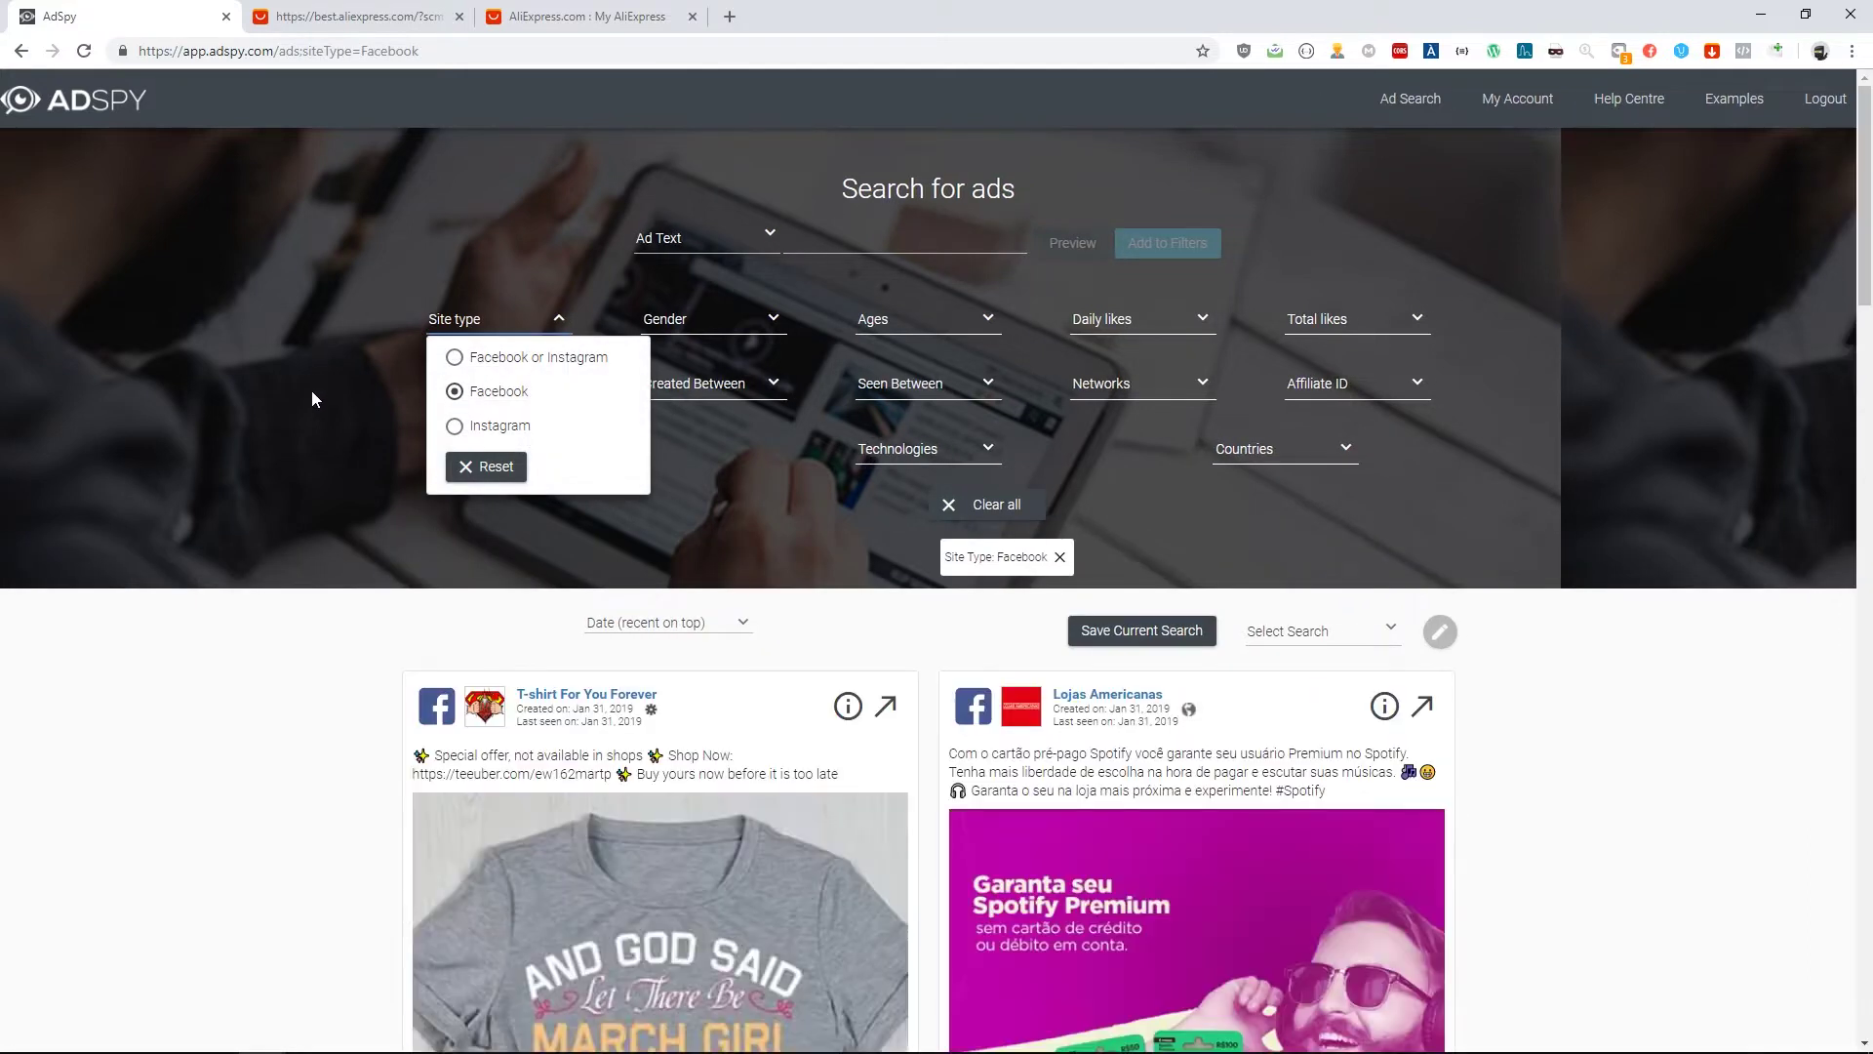
click(558, 318)
scroll(283, 322, down, 4)
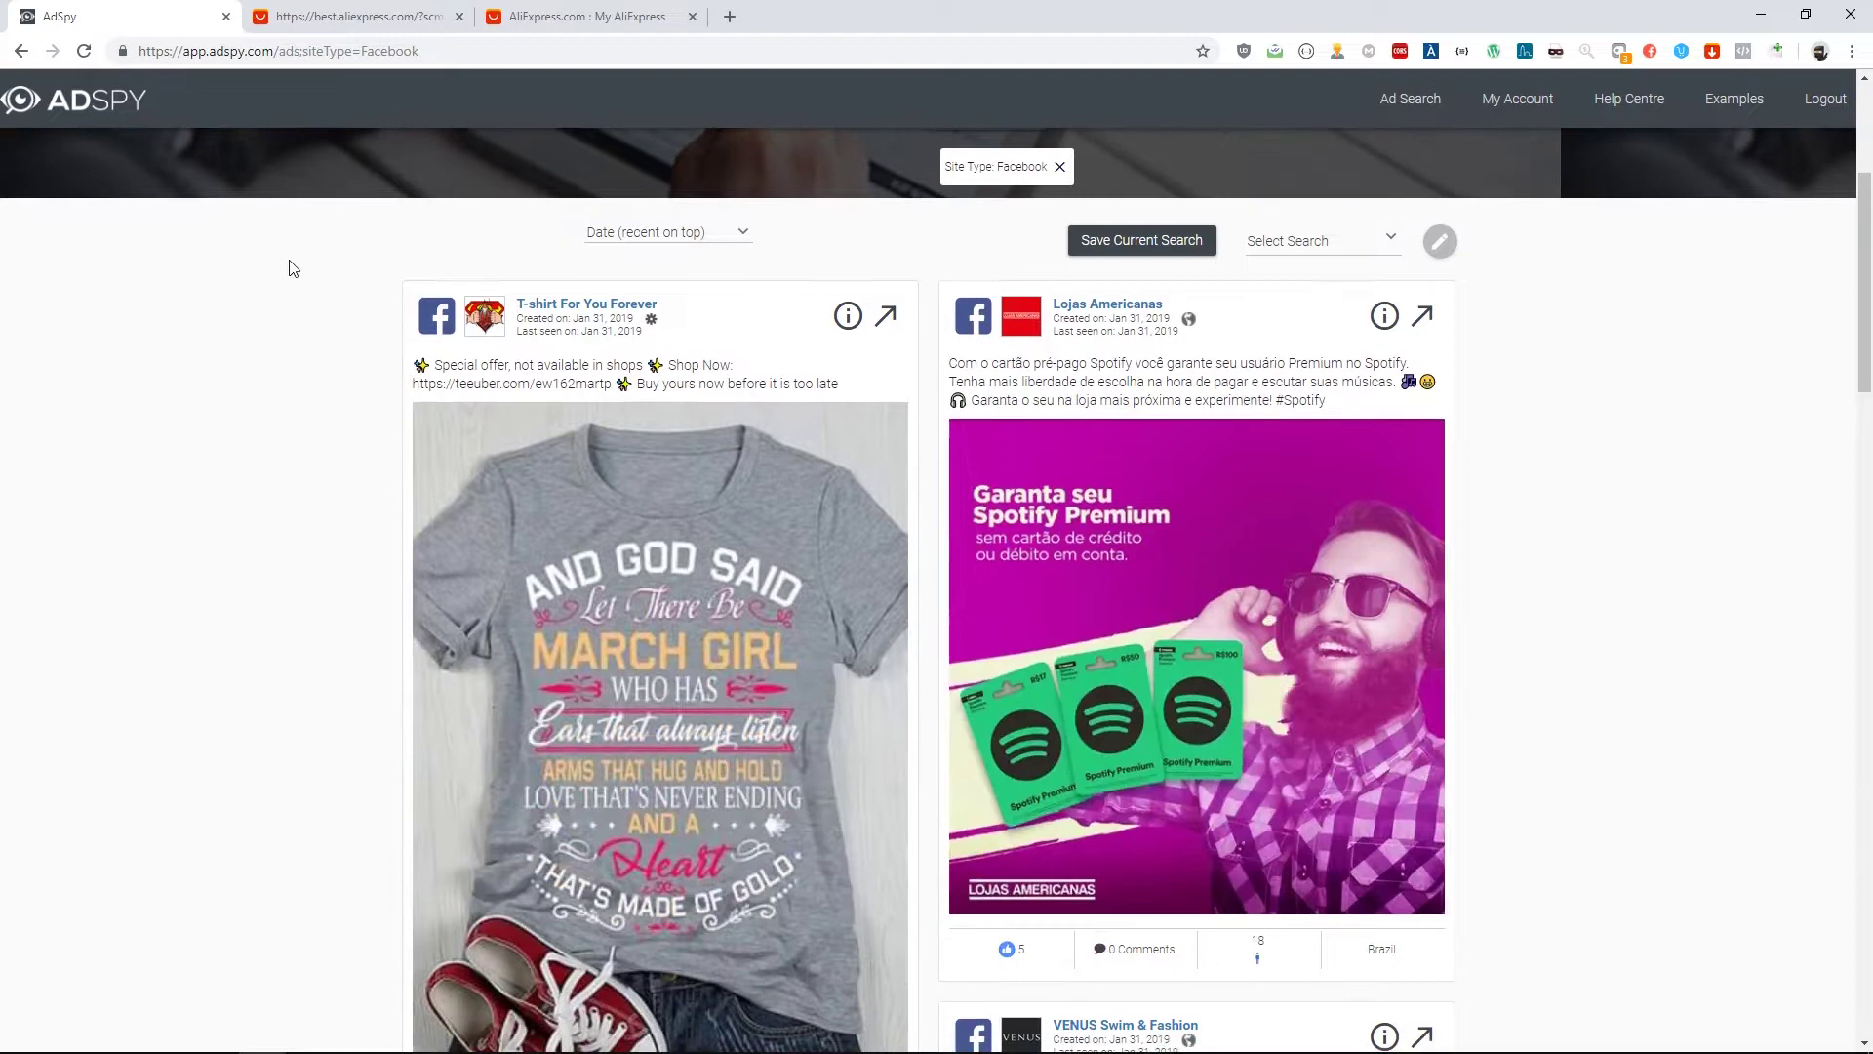
scroll(288, 283, down, 12)
scroll(277, 307, up, 5)
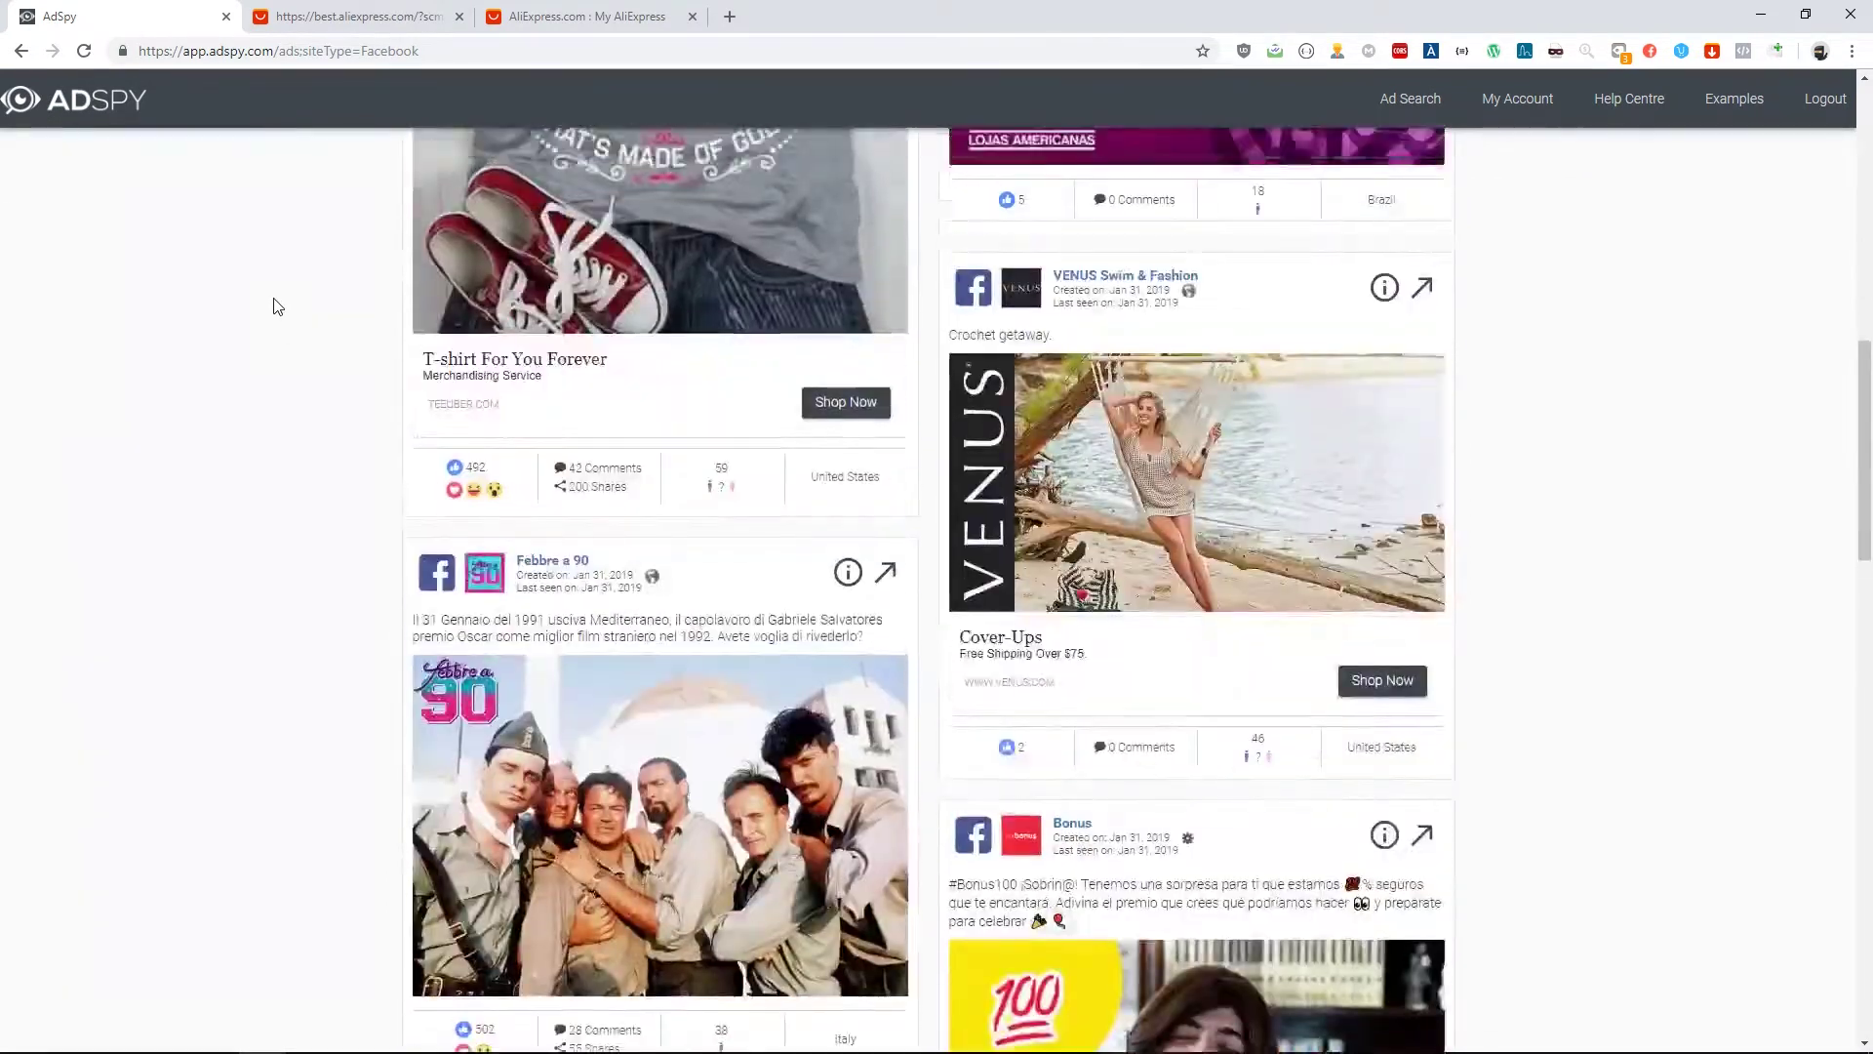
scroll(278, 307, up, 10)
click(673, 320)
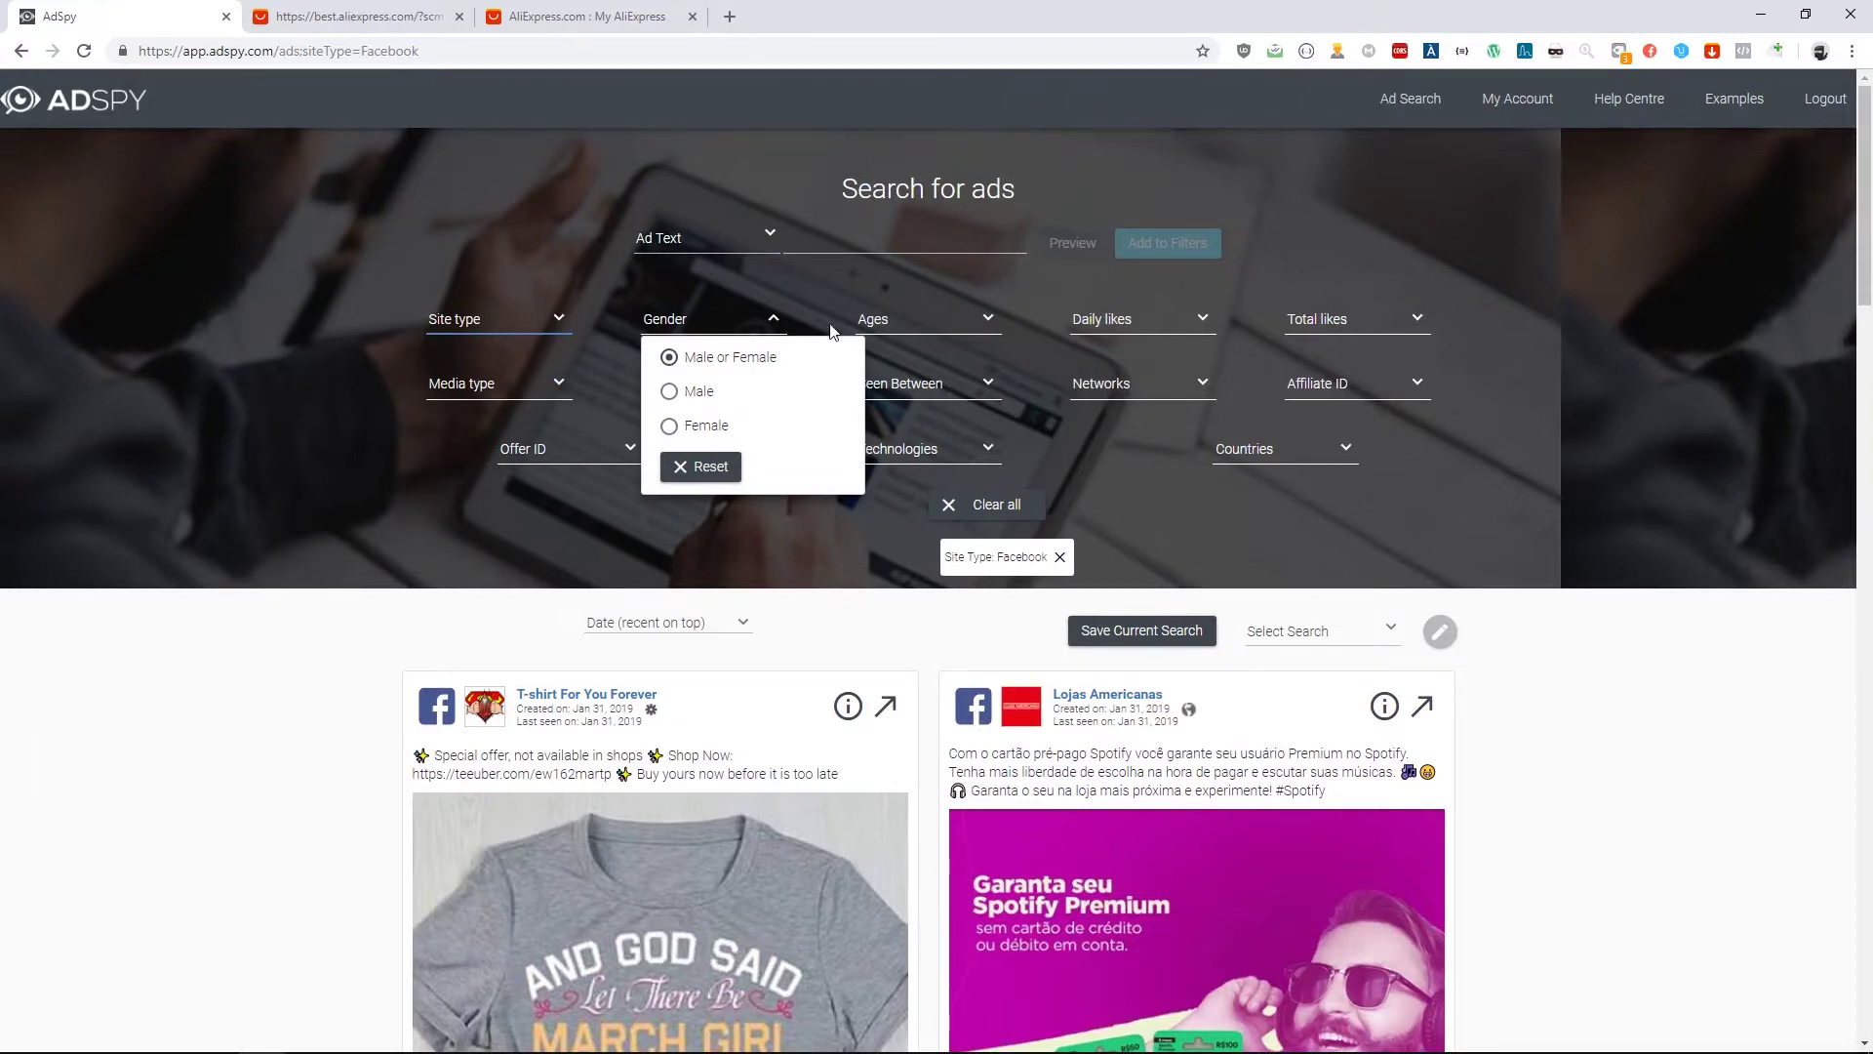
click(753, 323)
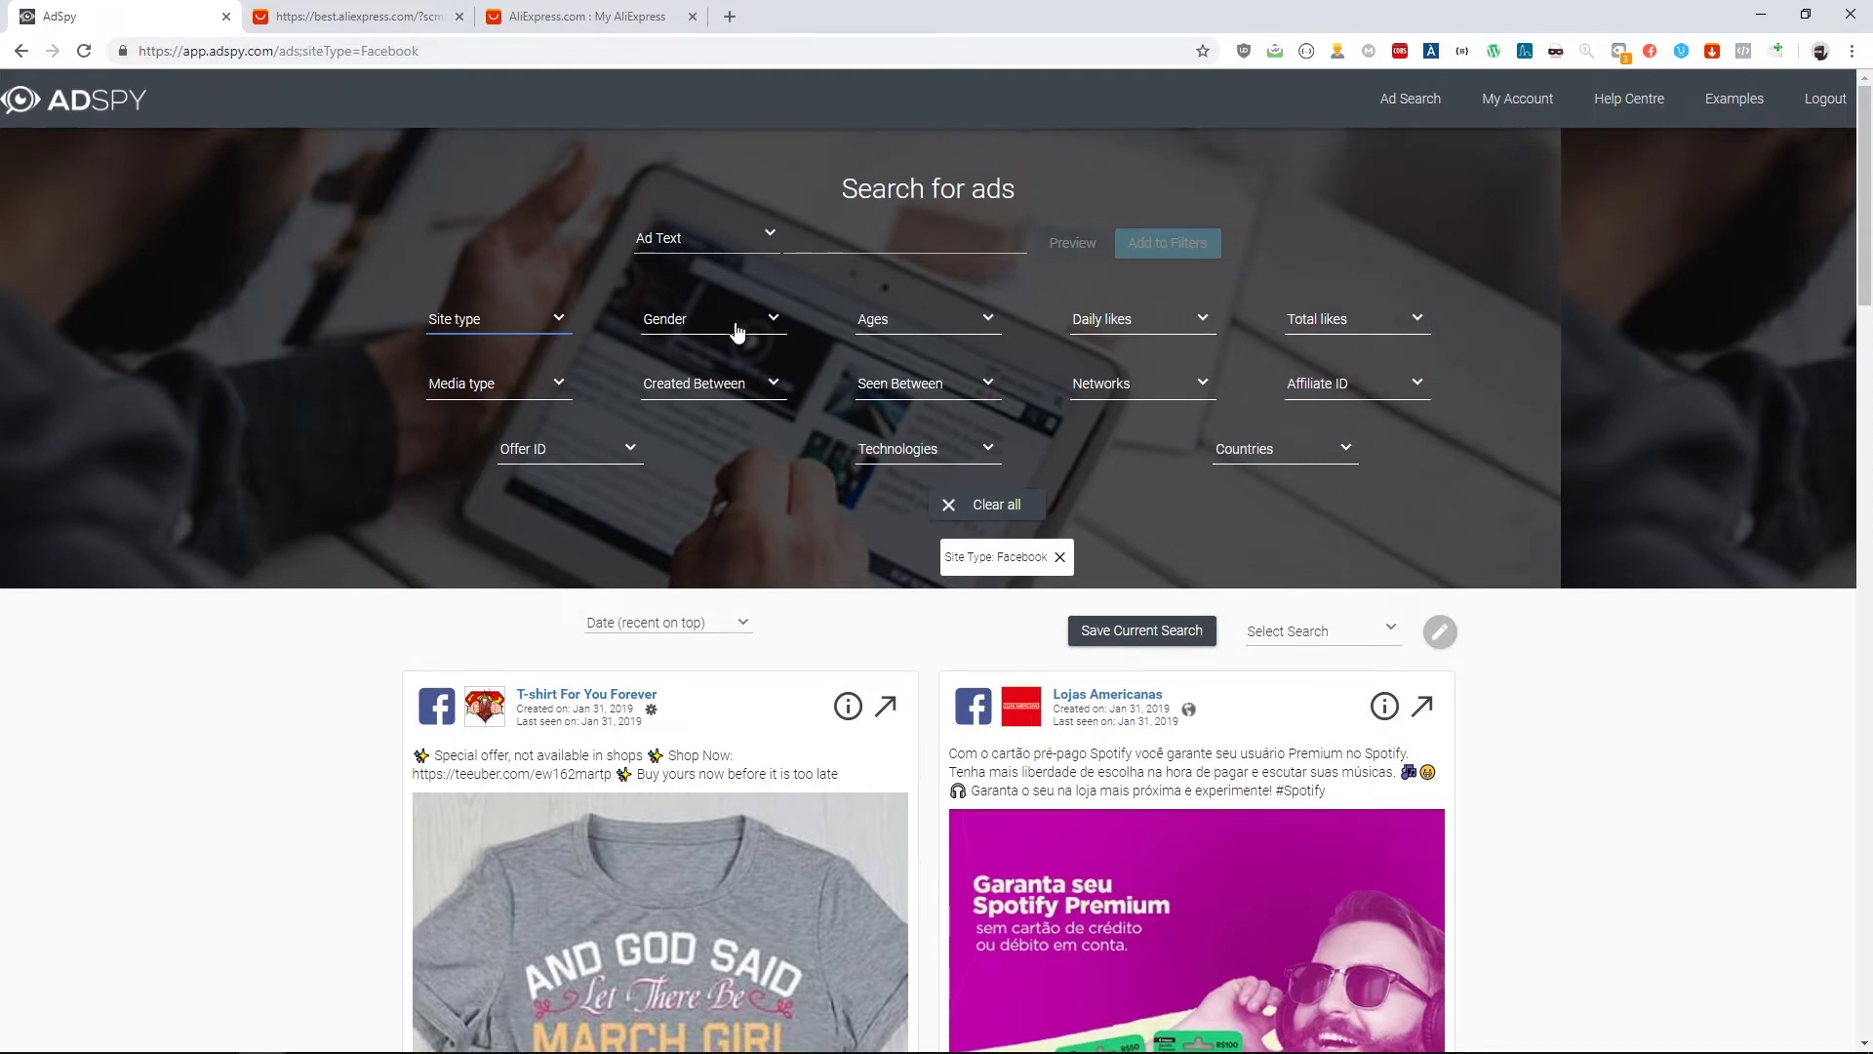
click(968, 322)
click(971, 325)
Filter for ads with a minimum of 50 daily likes and a minimum of 1000 total likes
click(1132, 327)
drag(1090, 395, 1181, 395)
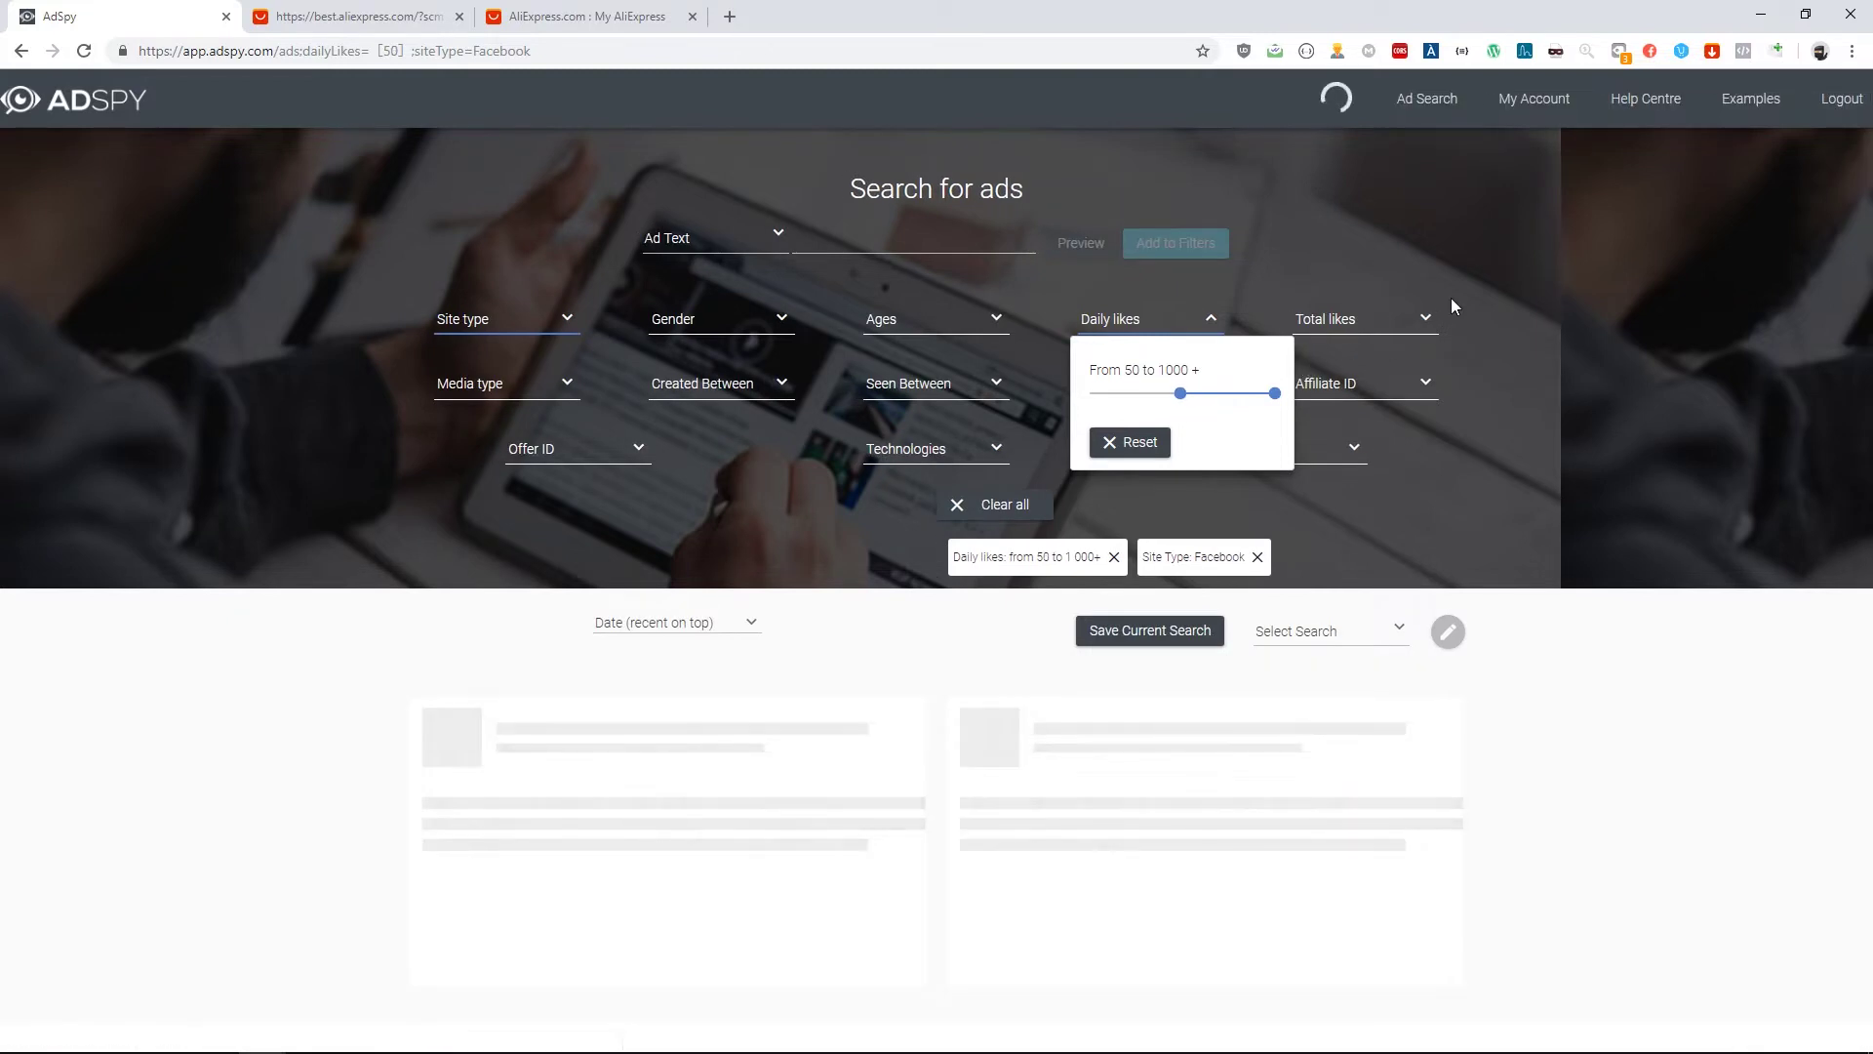
click(1451, 300)
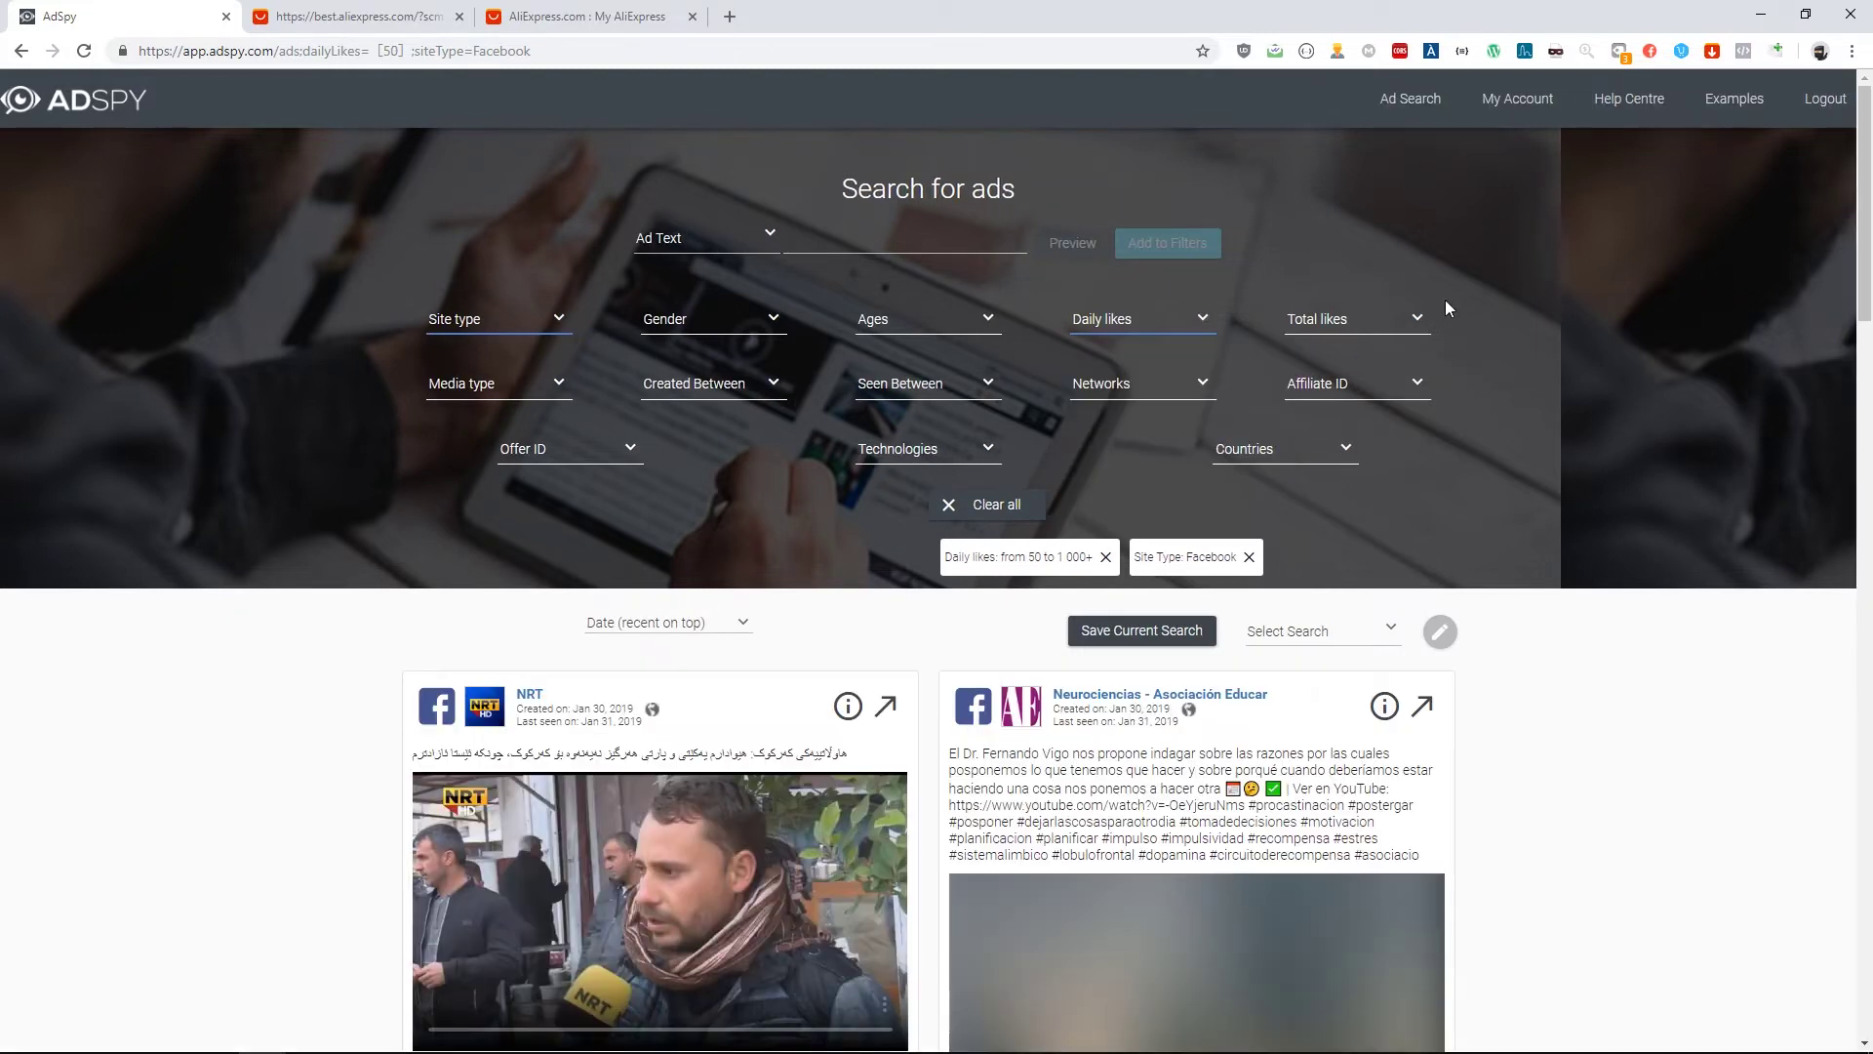
click(1340, 327)
drag(1309, 395, 1376, 404)
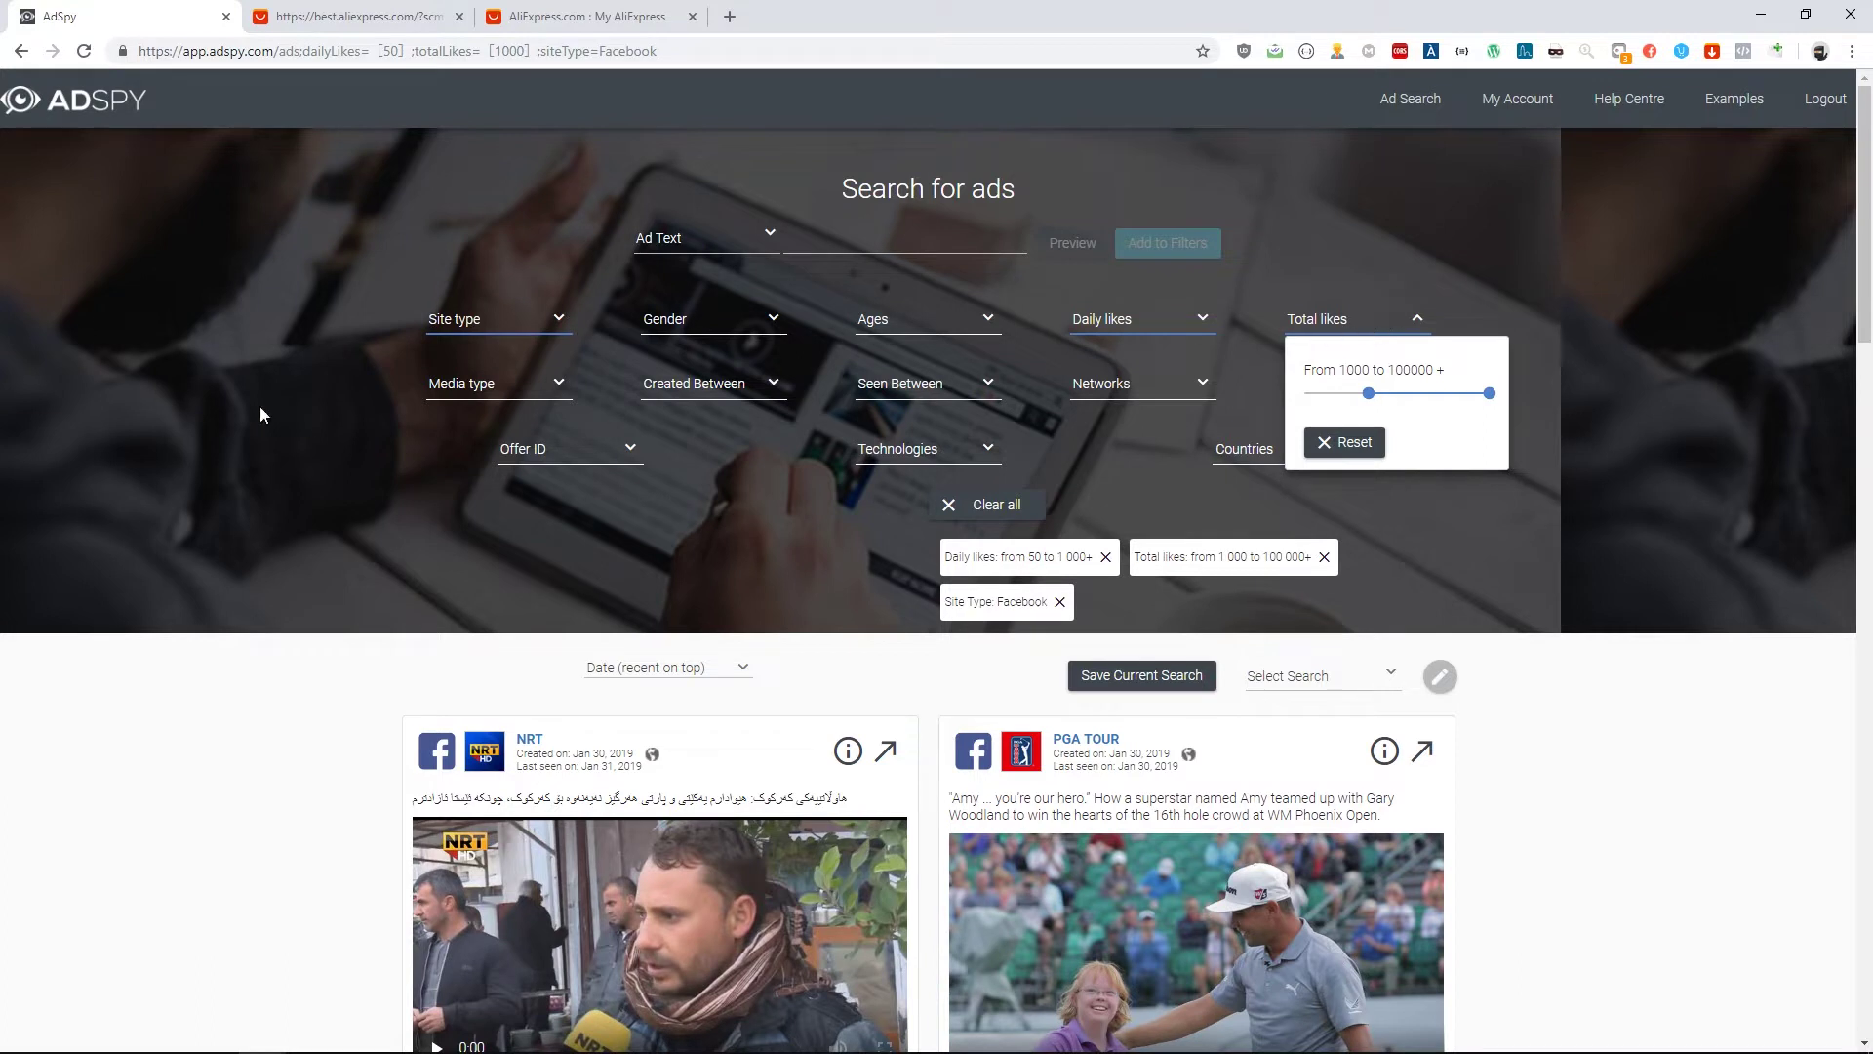
Restrict the media type to Video and the Seen Between range to 30 through 31 January 2019
click(451, 386)
click(456, 458)
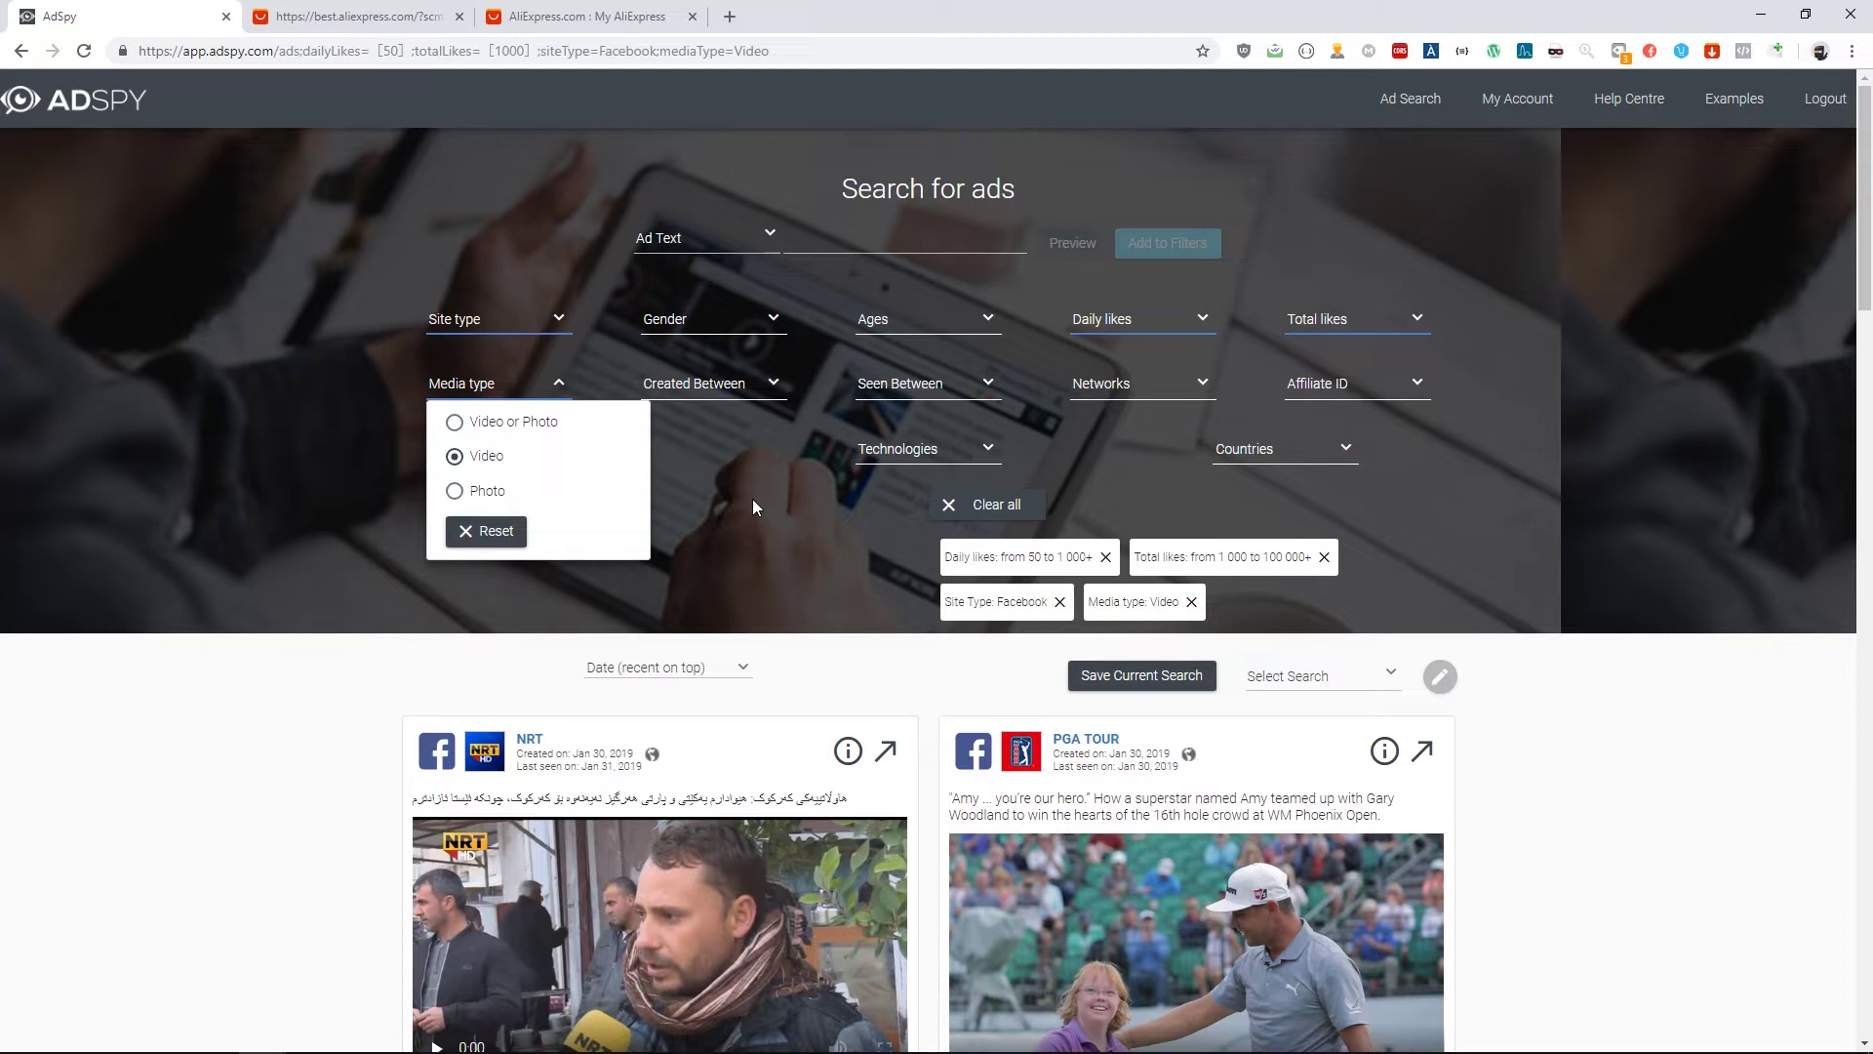
click(917, 387)
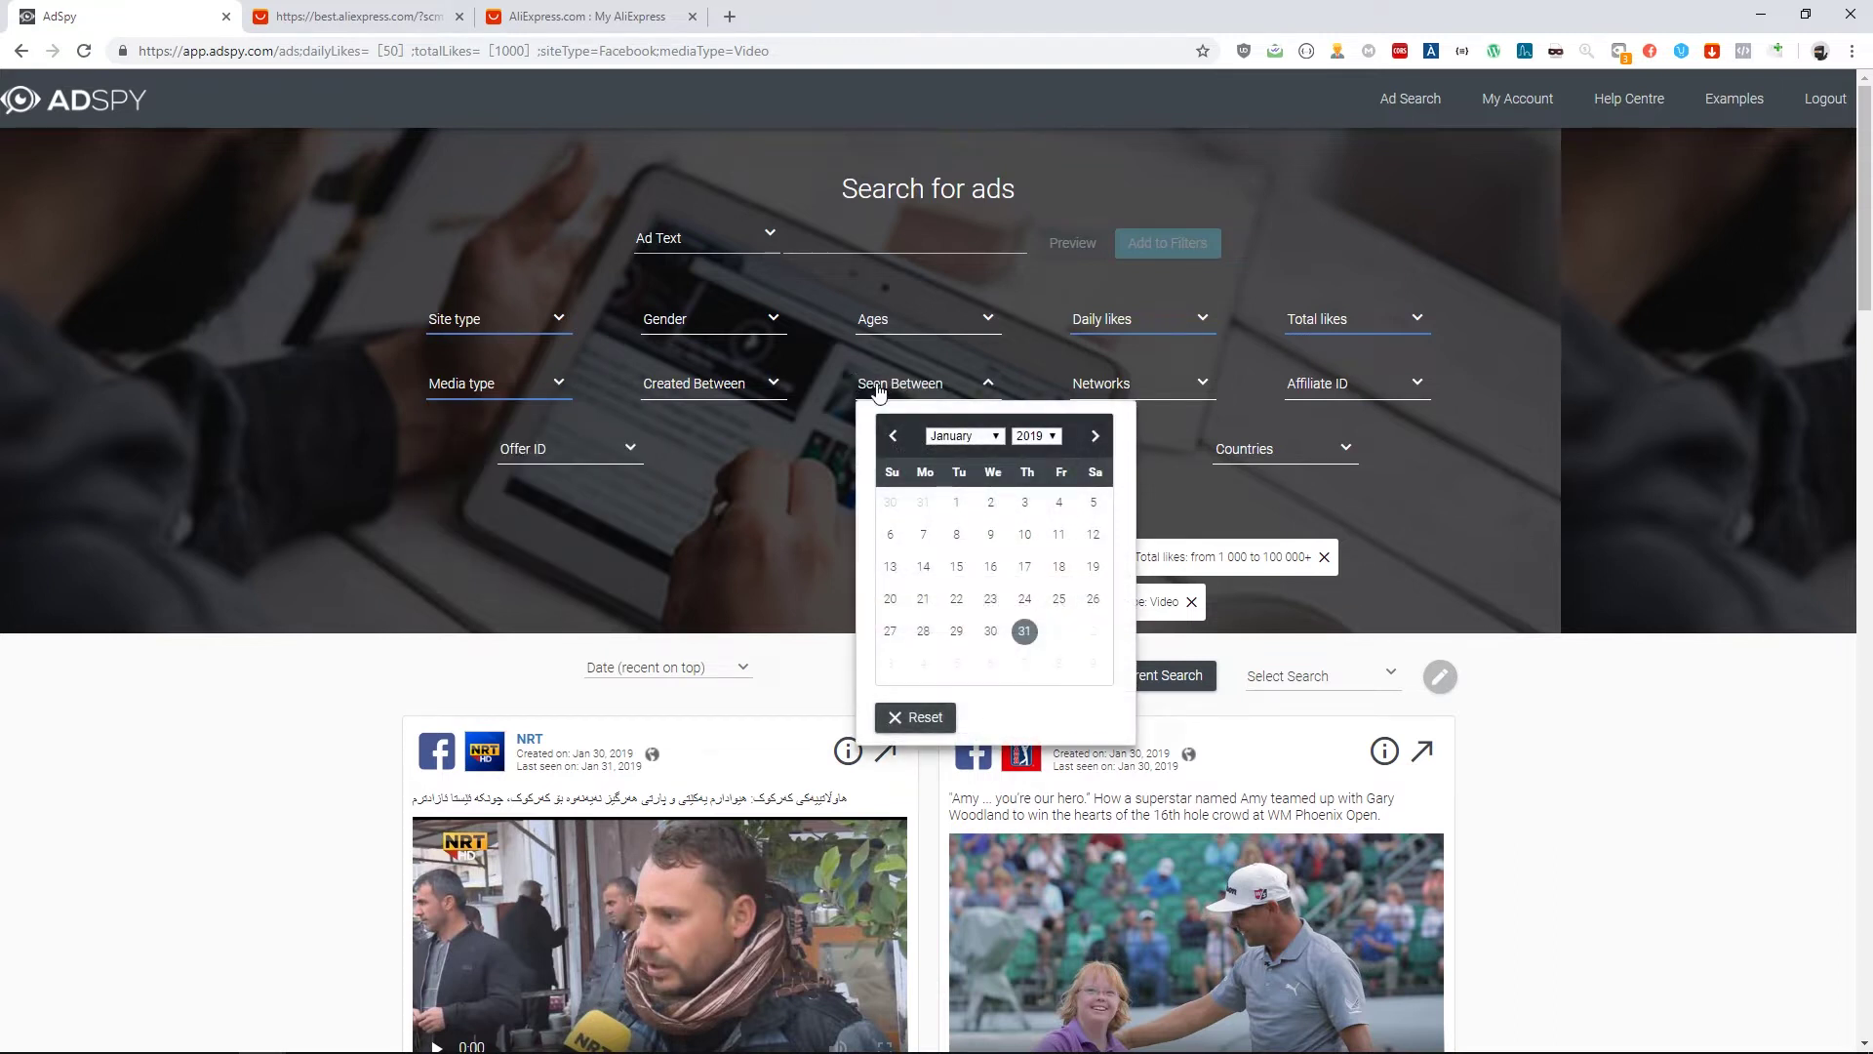
click(654, 390)
click(746, 386)
click(932, 385)
click(918, 396)
click(919, 395)
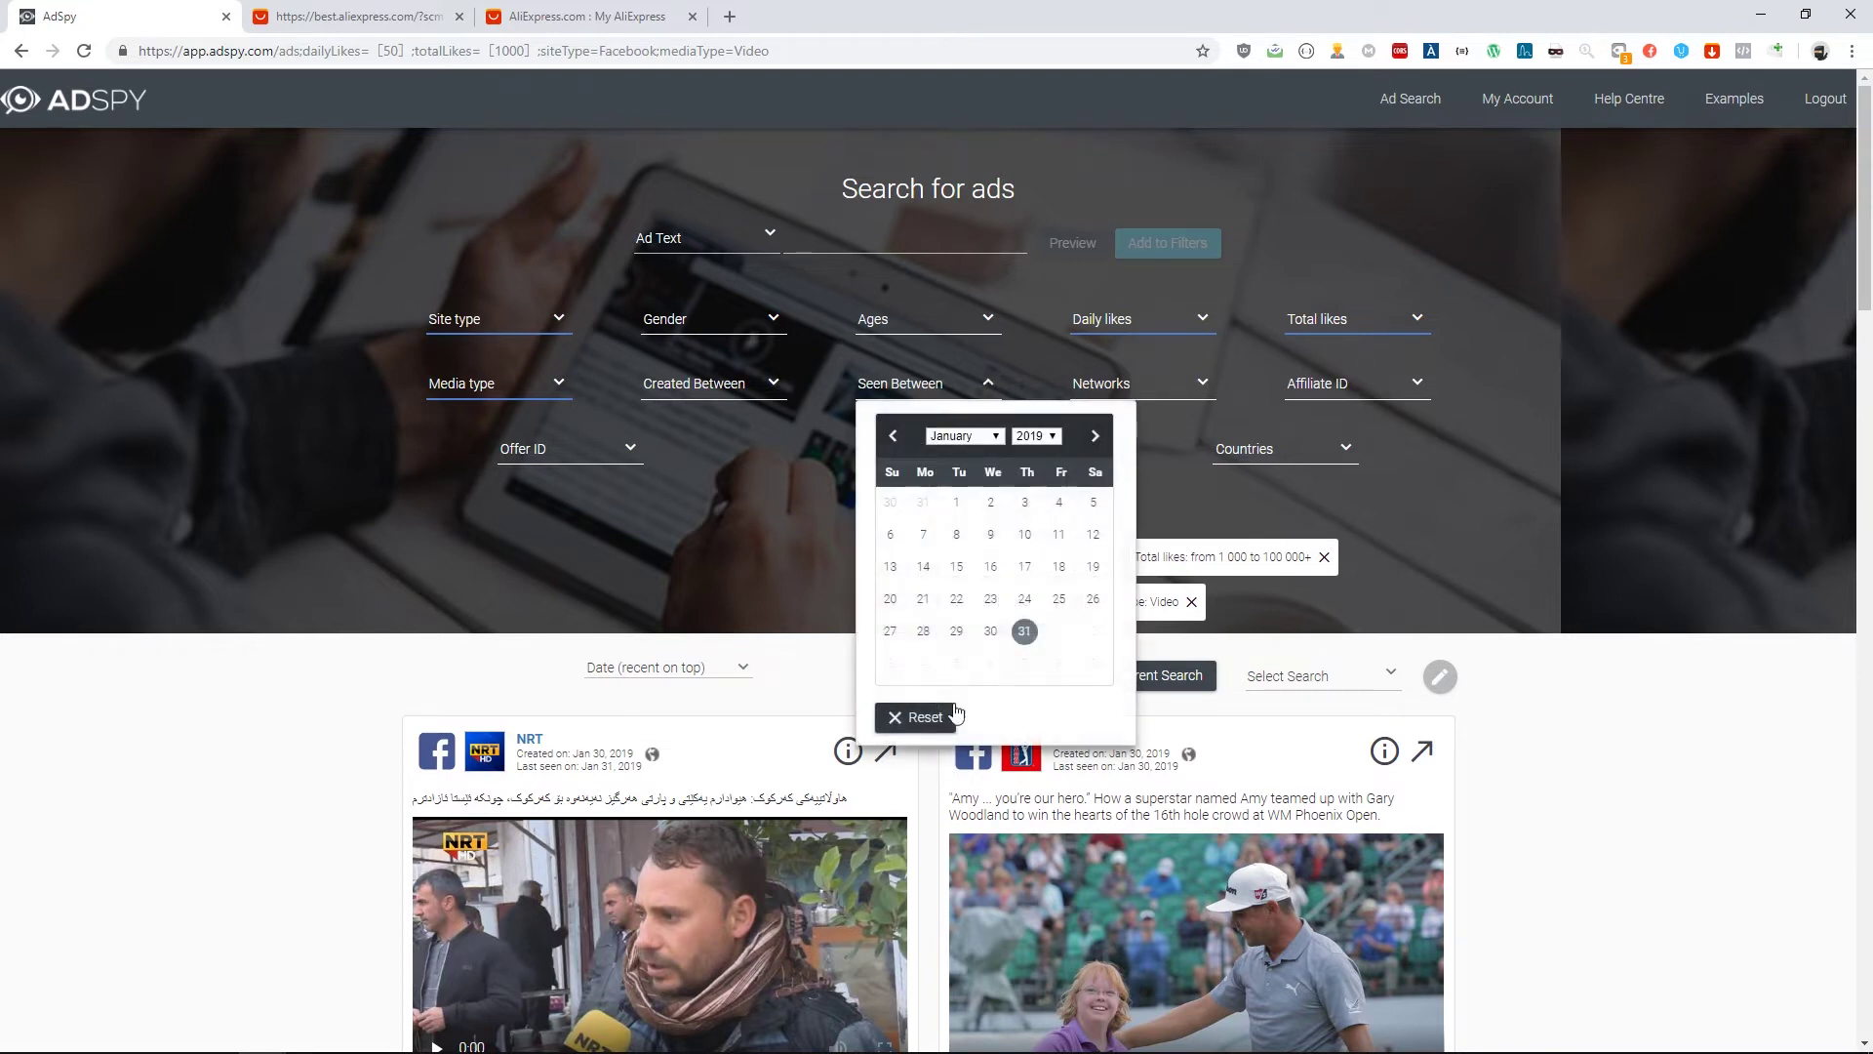
click(990, 631)
click(1024, 631)
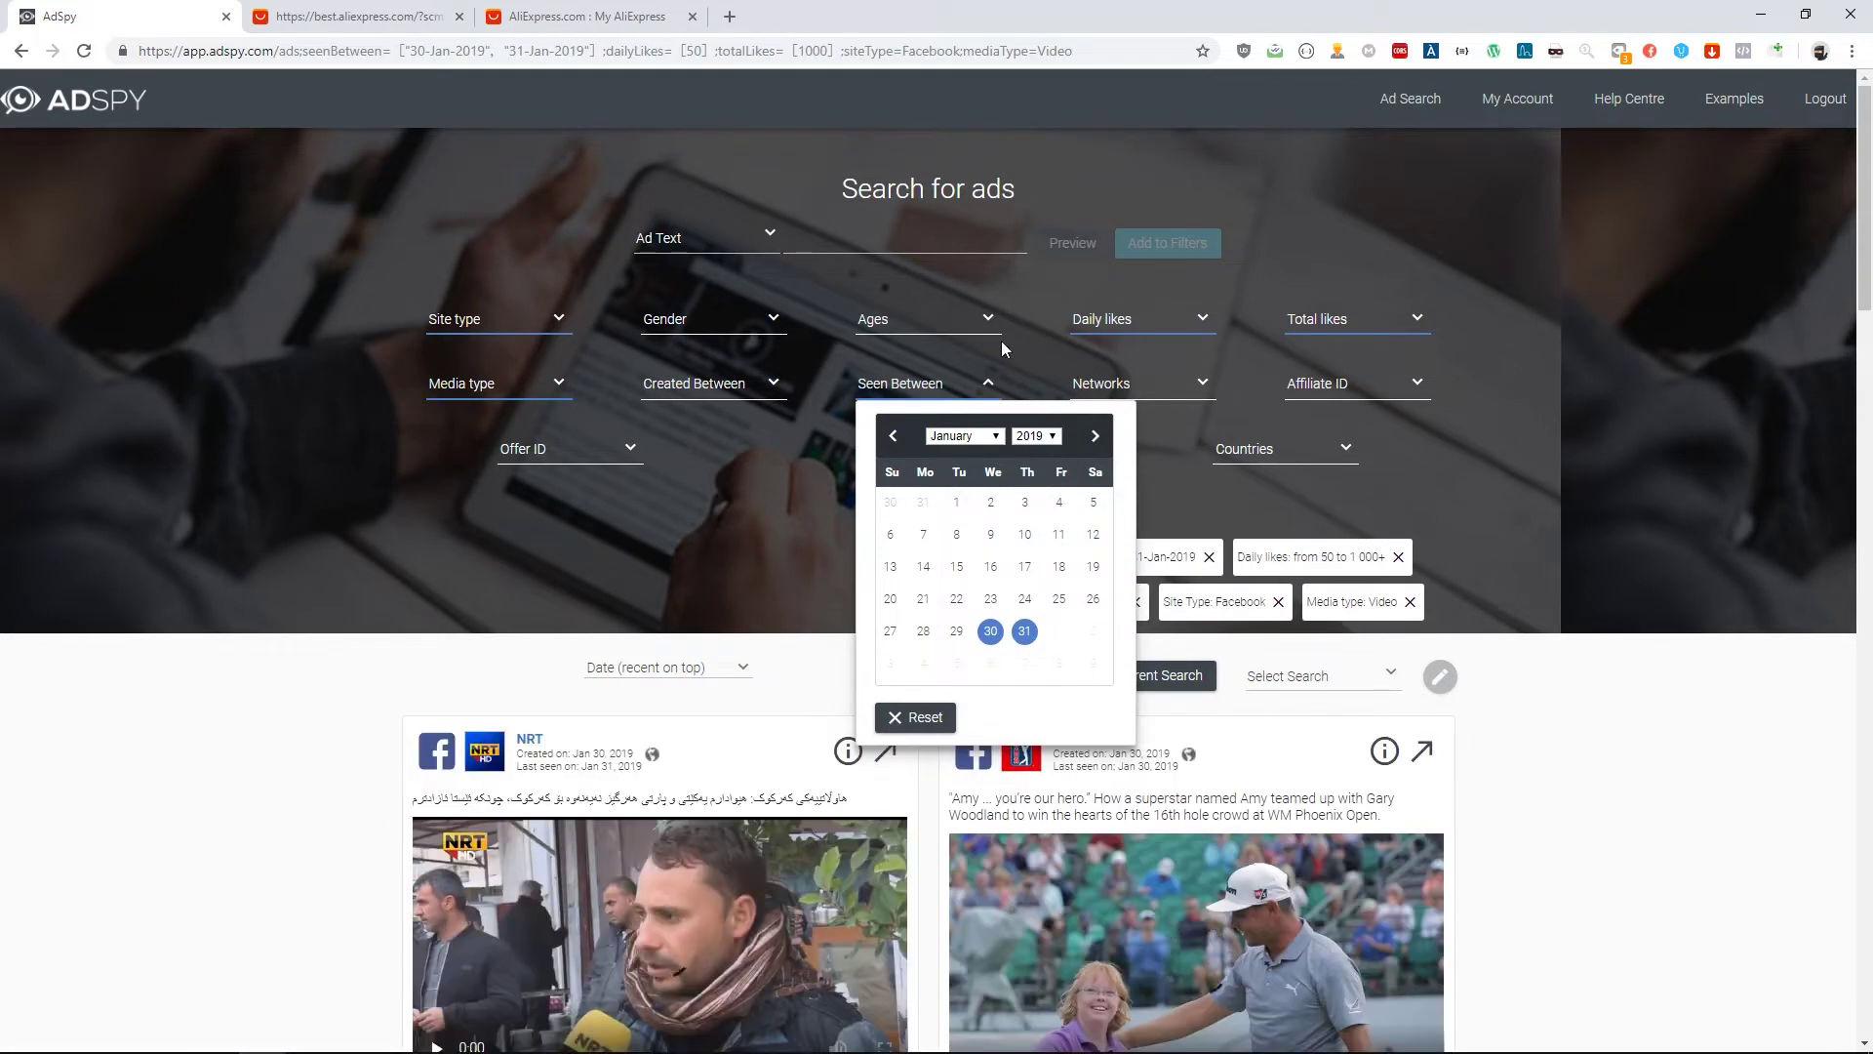
click(1122, 392)
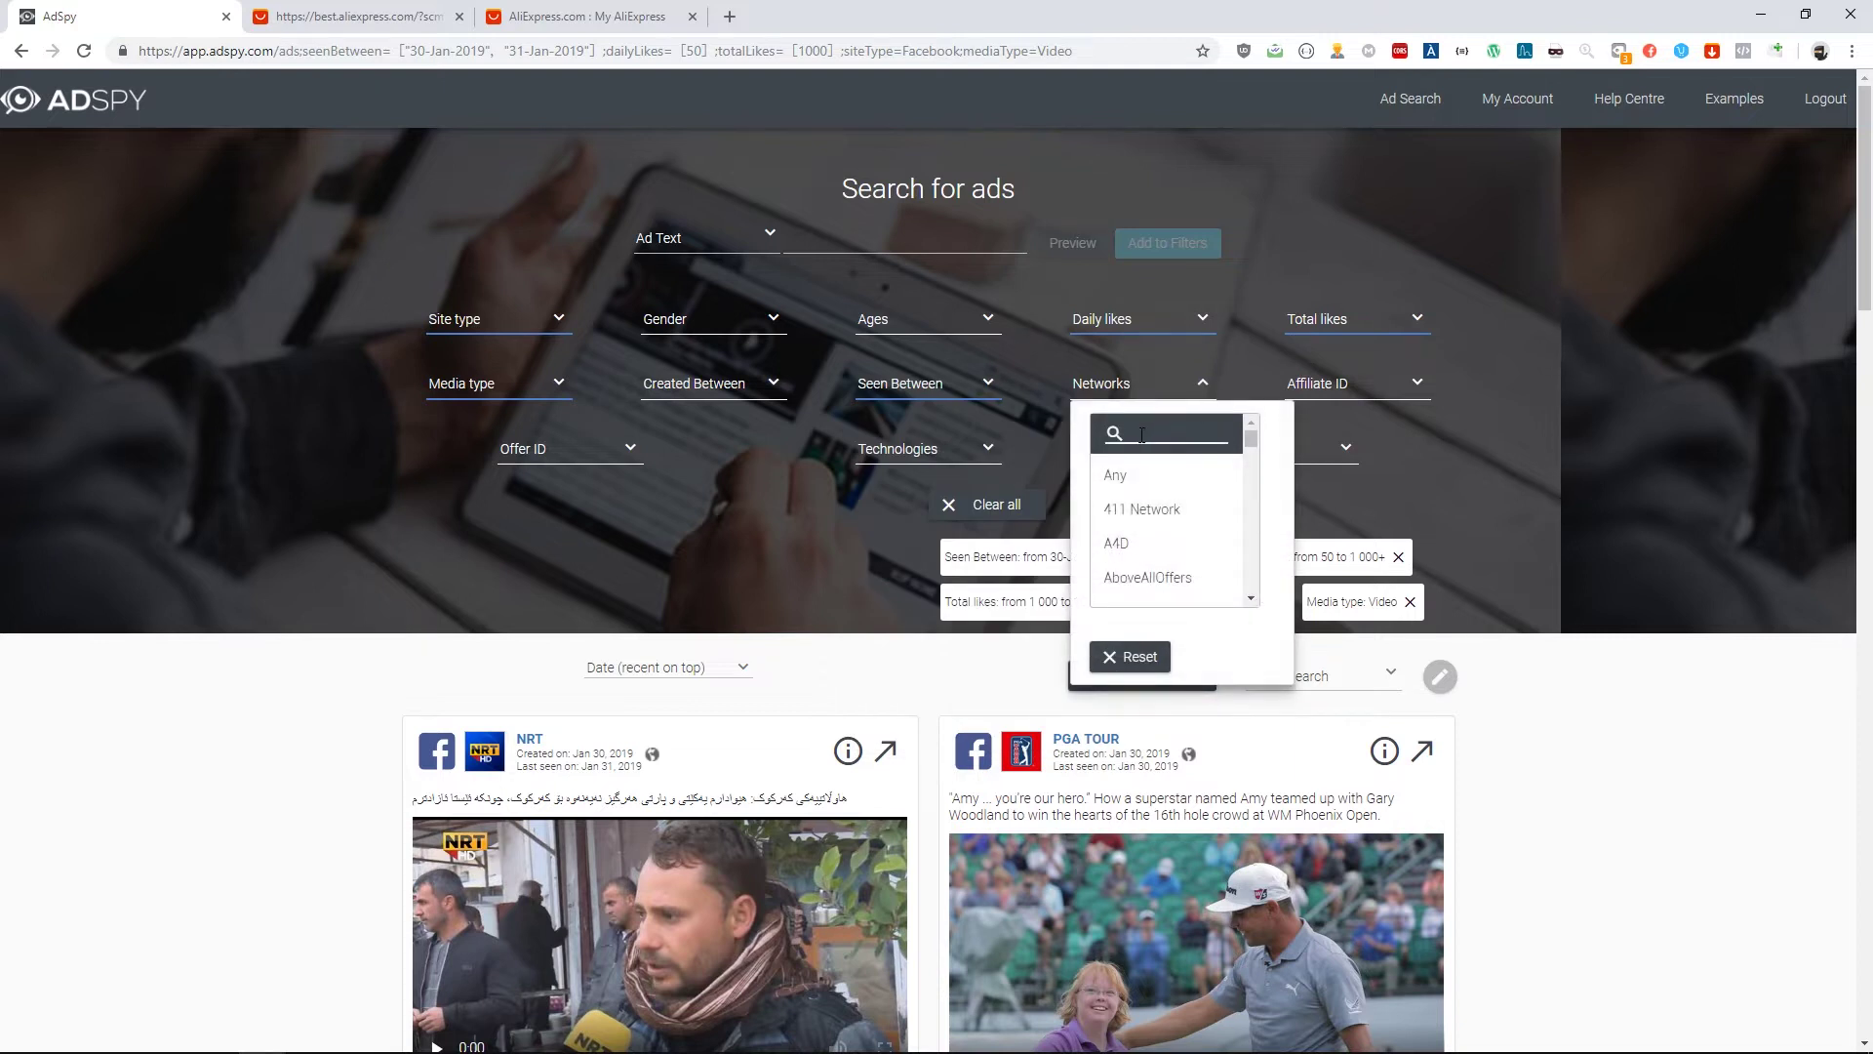
click(1317, 385)
click(1318, 385)
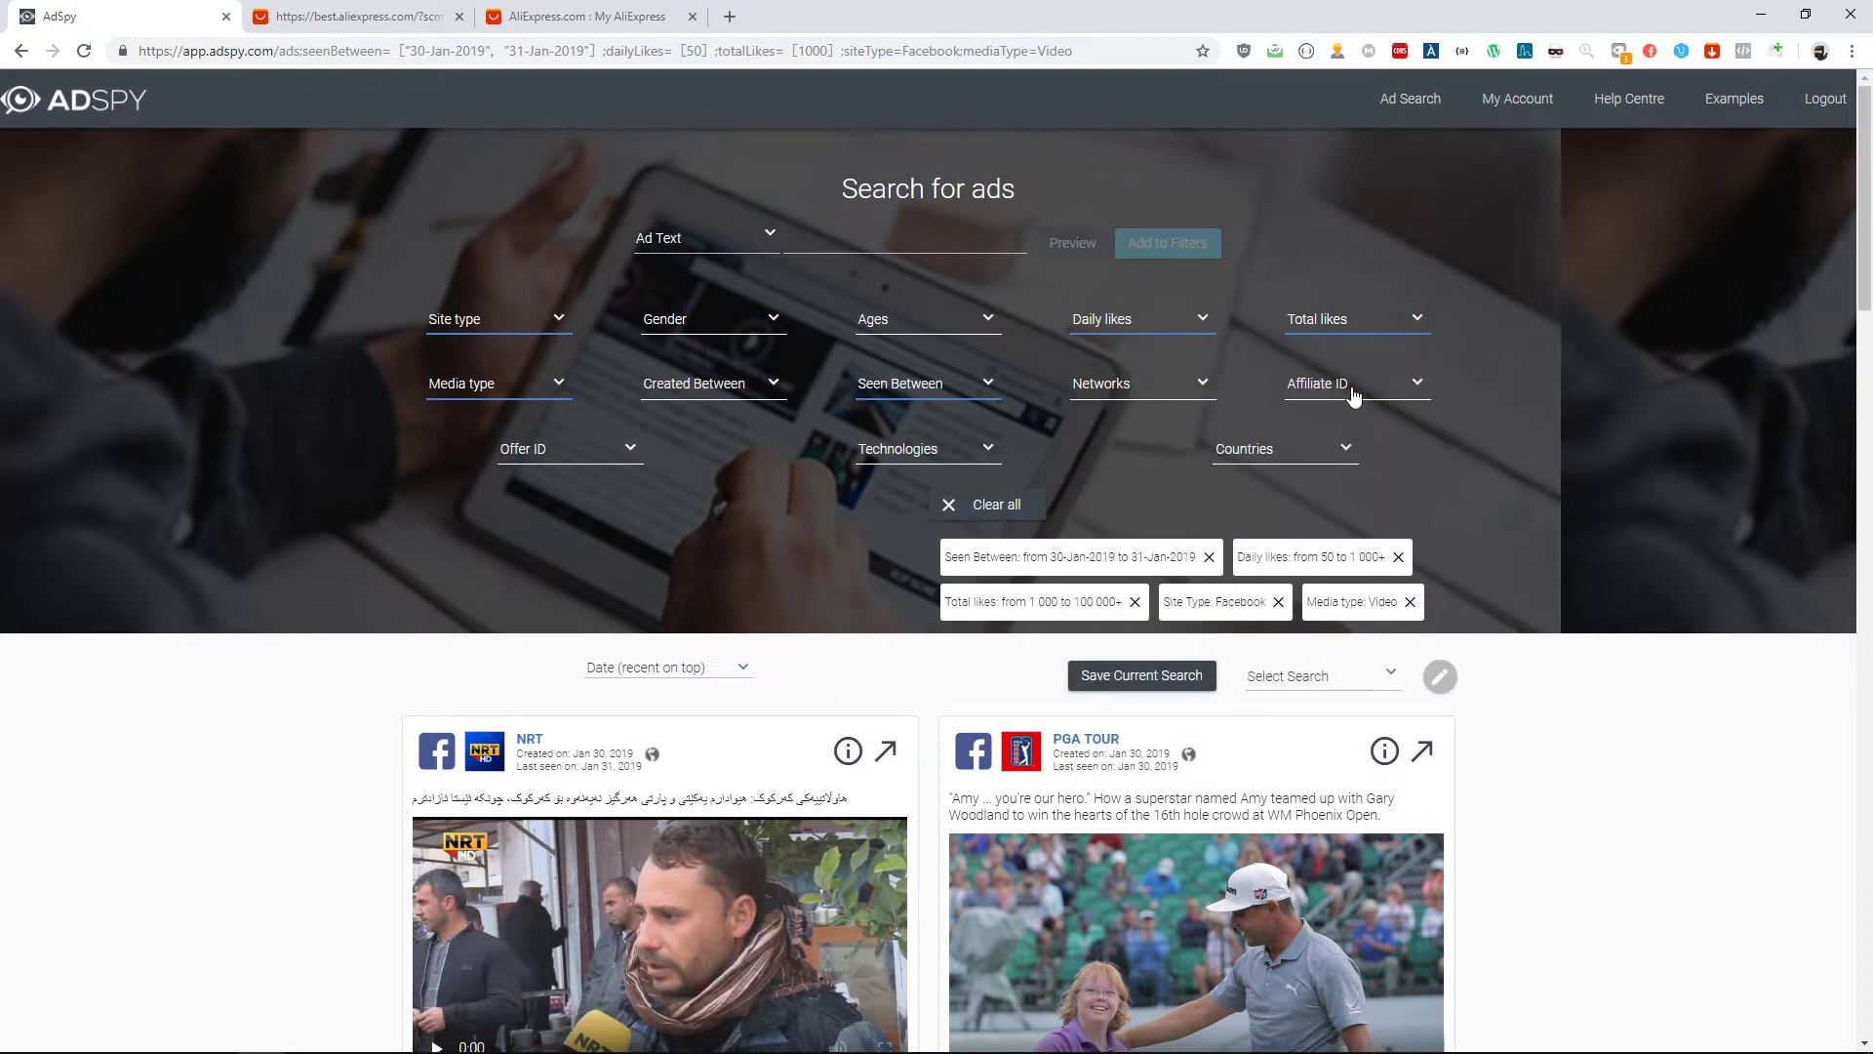
Find Shopify among the technologies and add it as a search filter
click(916, 451)
click(968, 500)
text(shopo)
key(BackSpace)
text(ify)
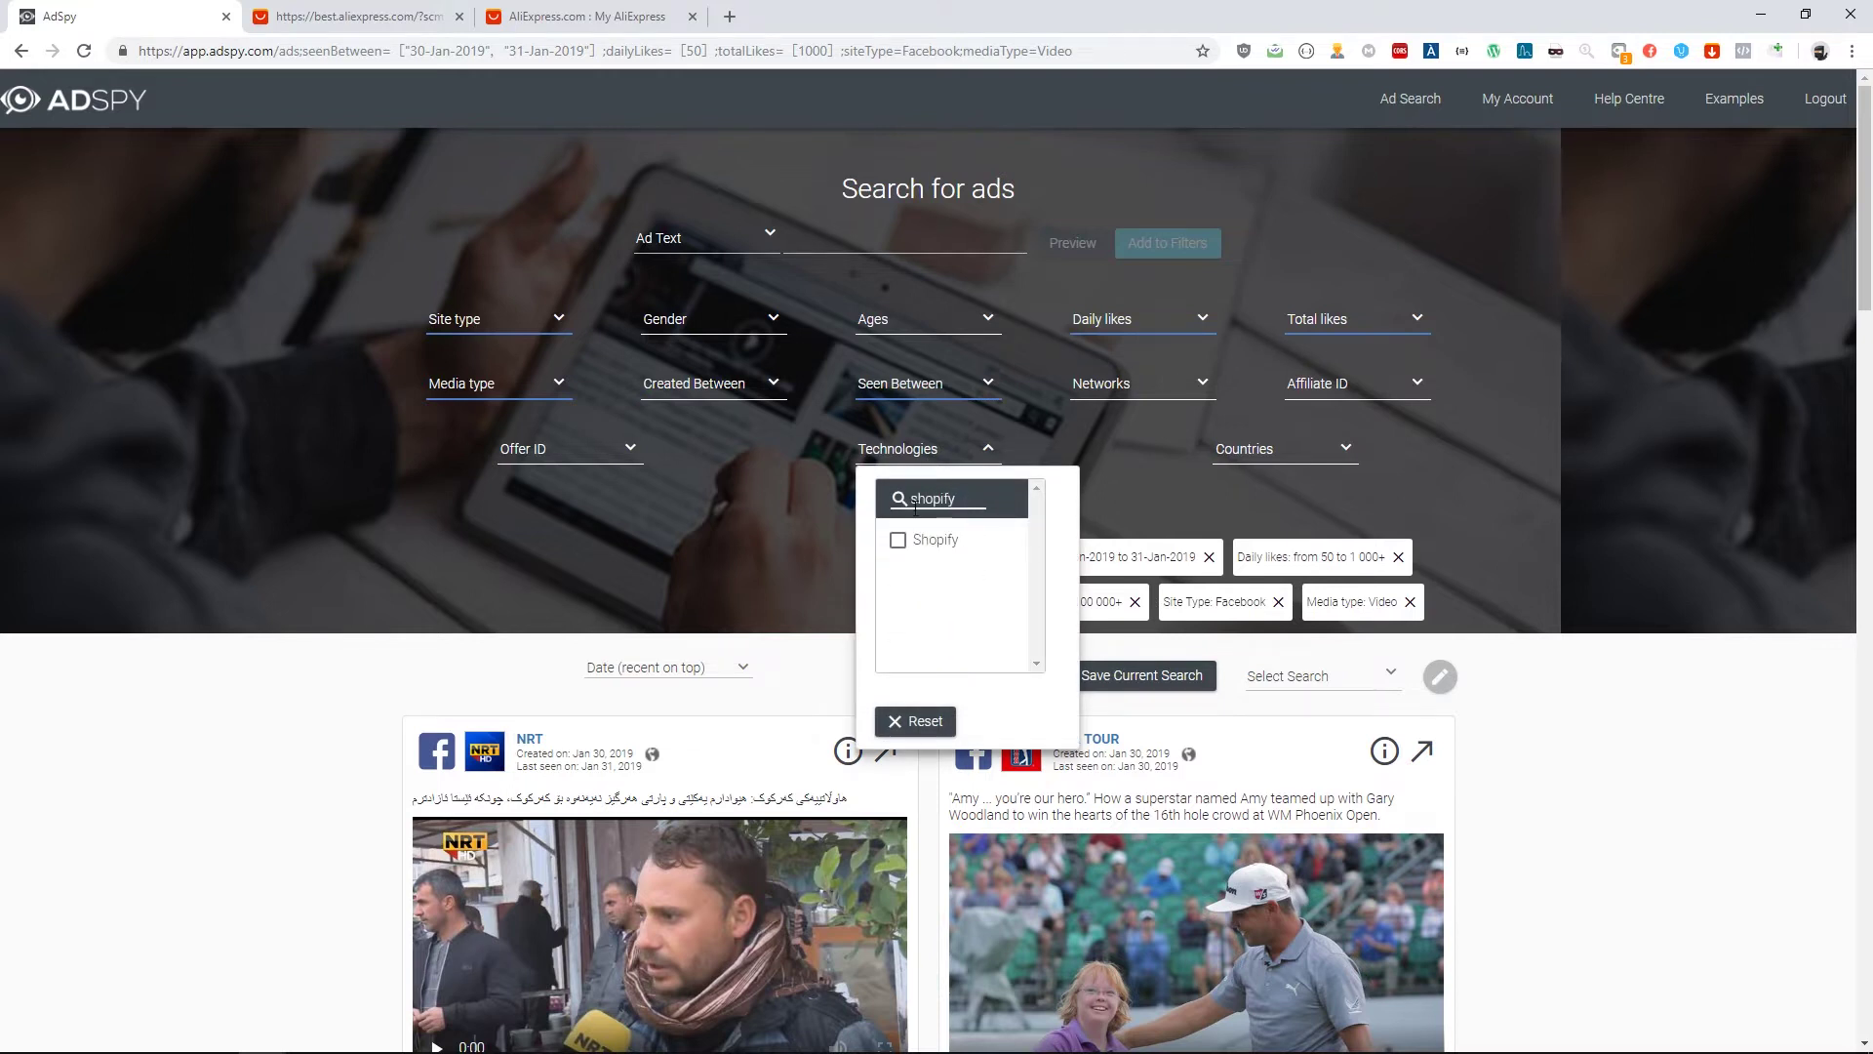
click(897, 540)
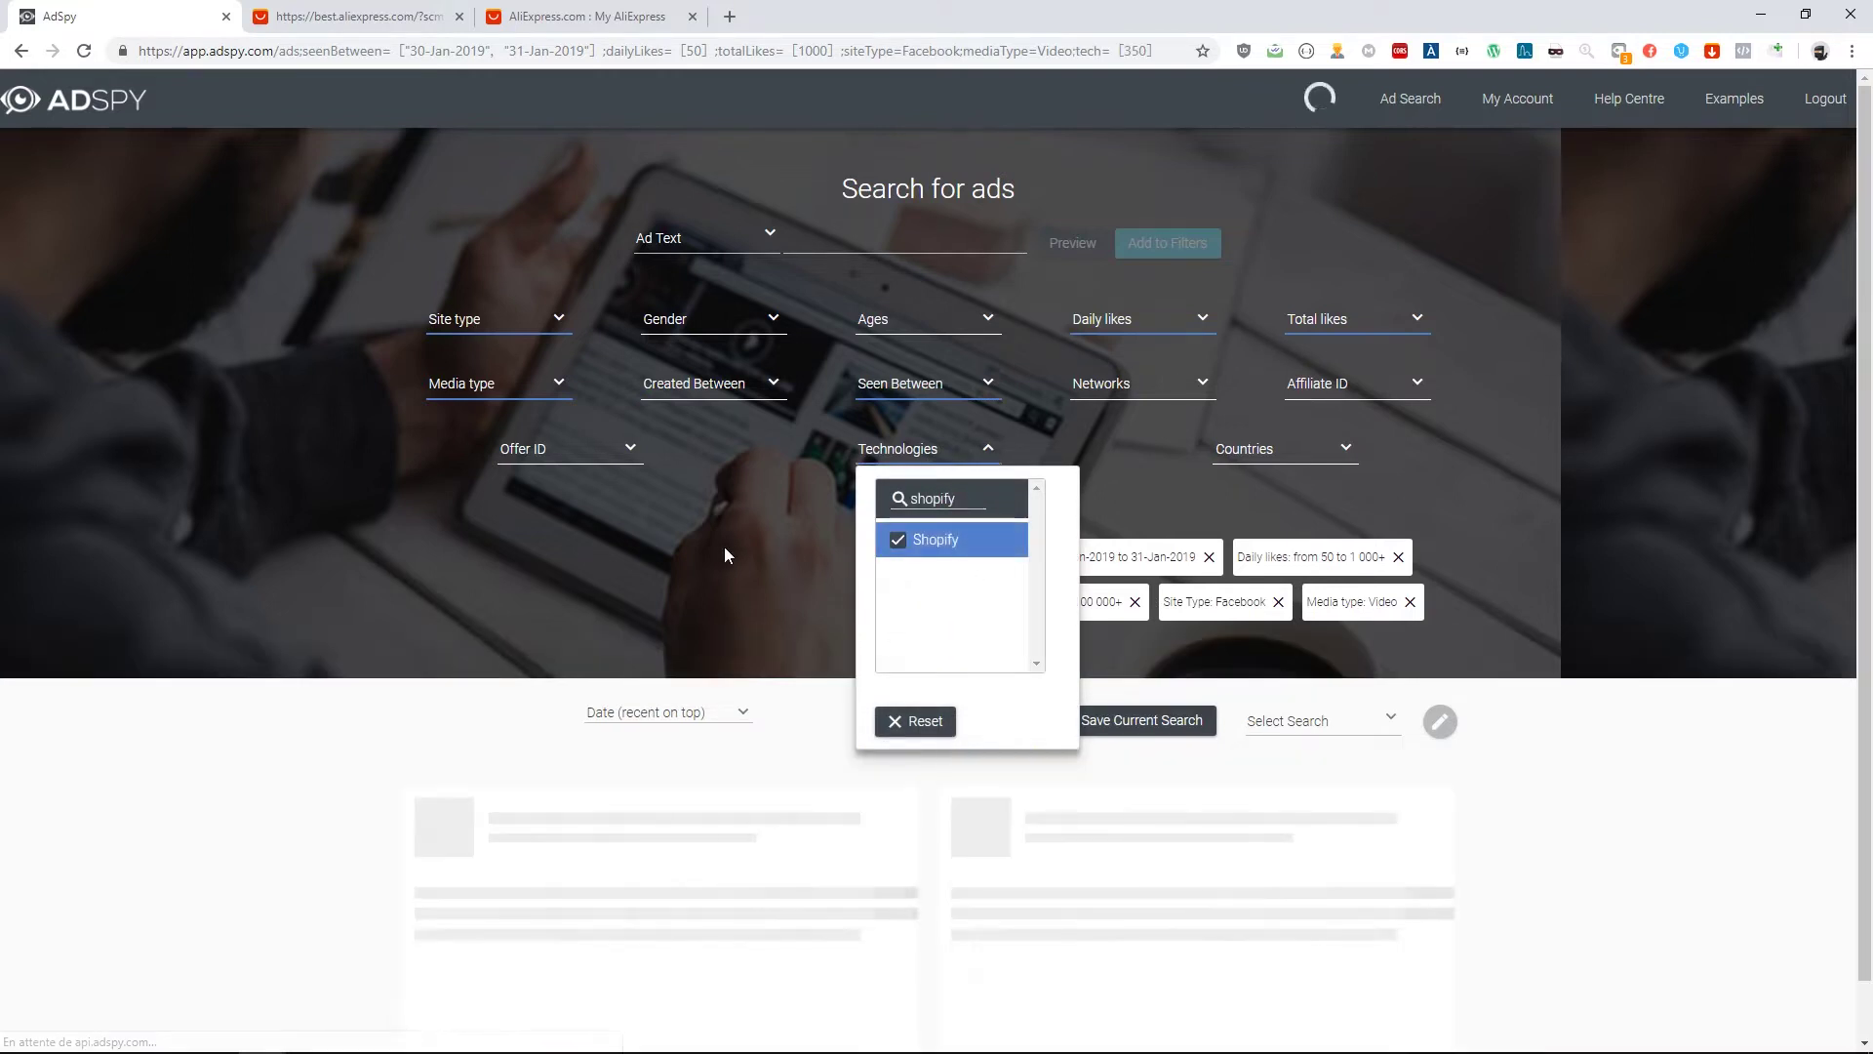
click(935, 449)
click(935, 449)
click(907, 454)
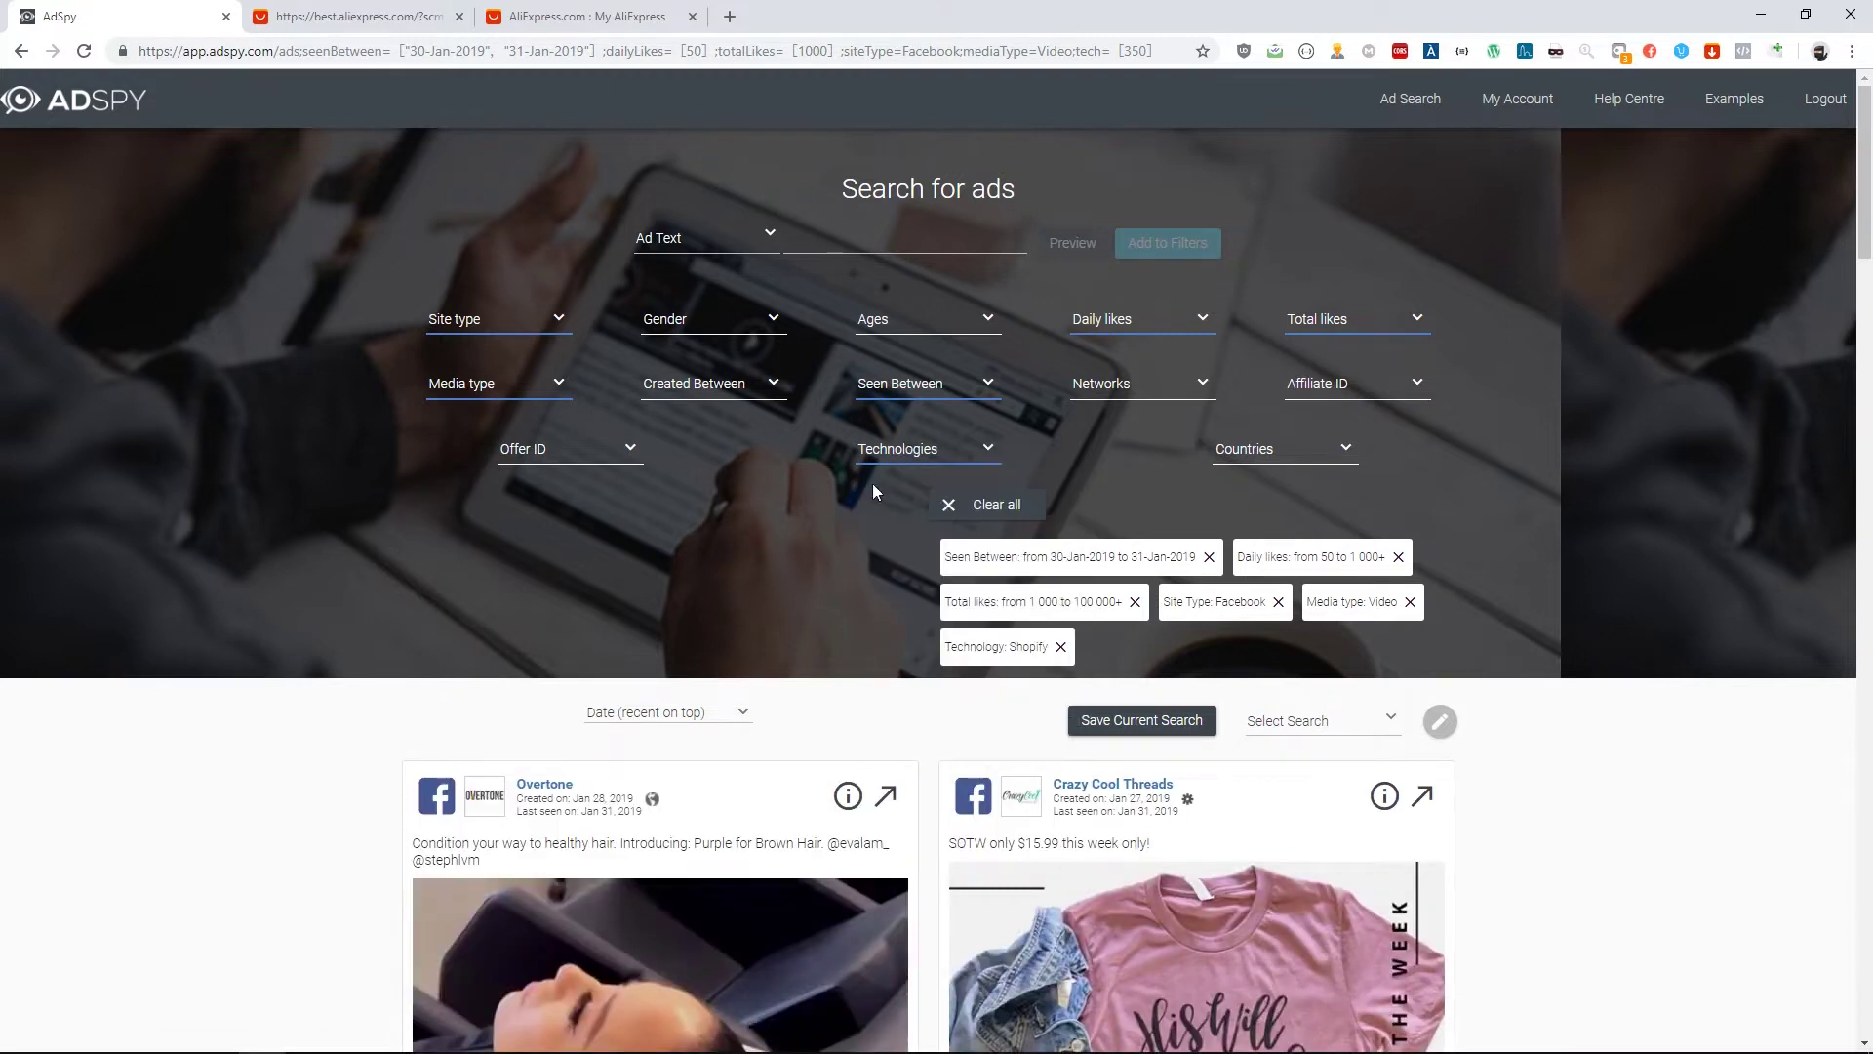
click(1271, 456)
scroll(1327, 585, down, 8)
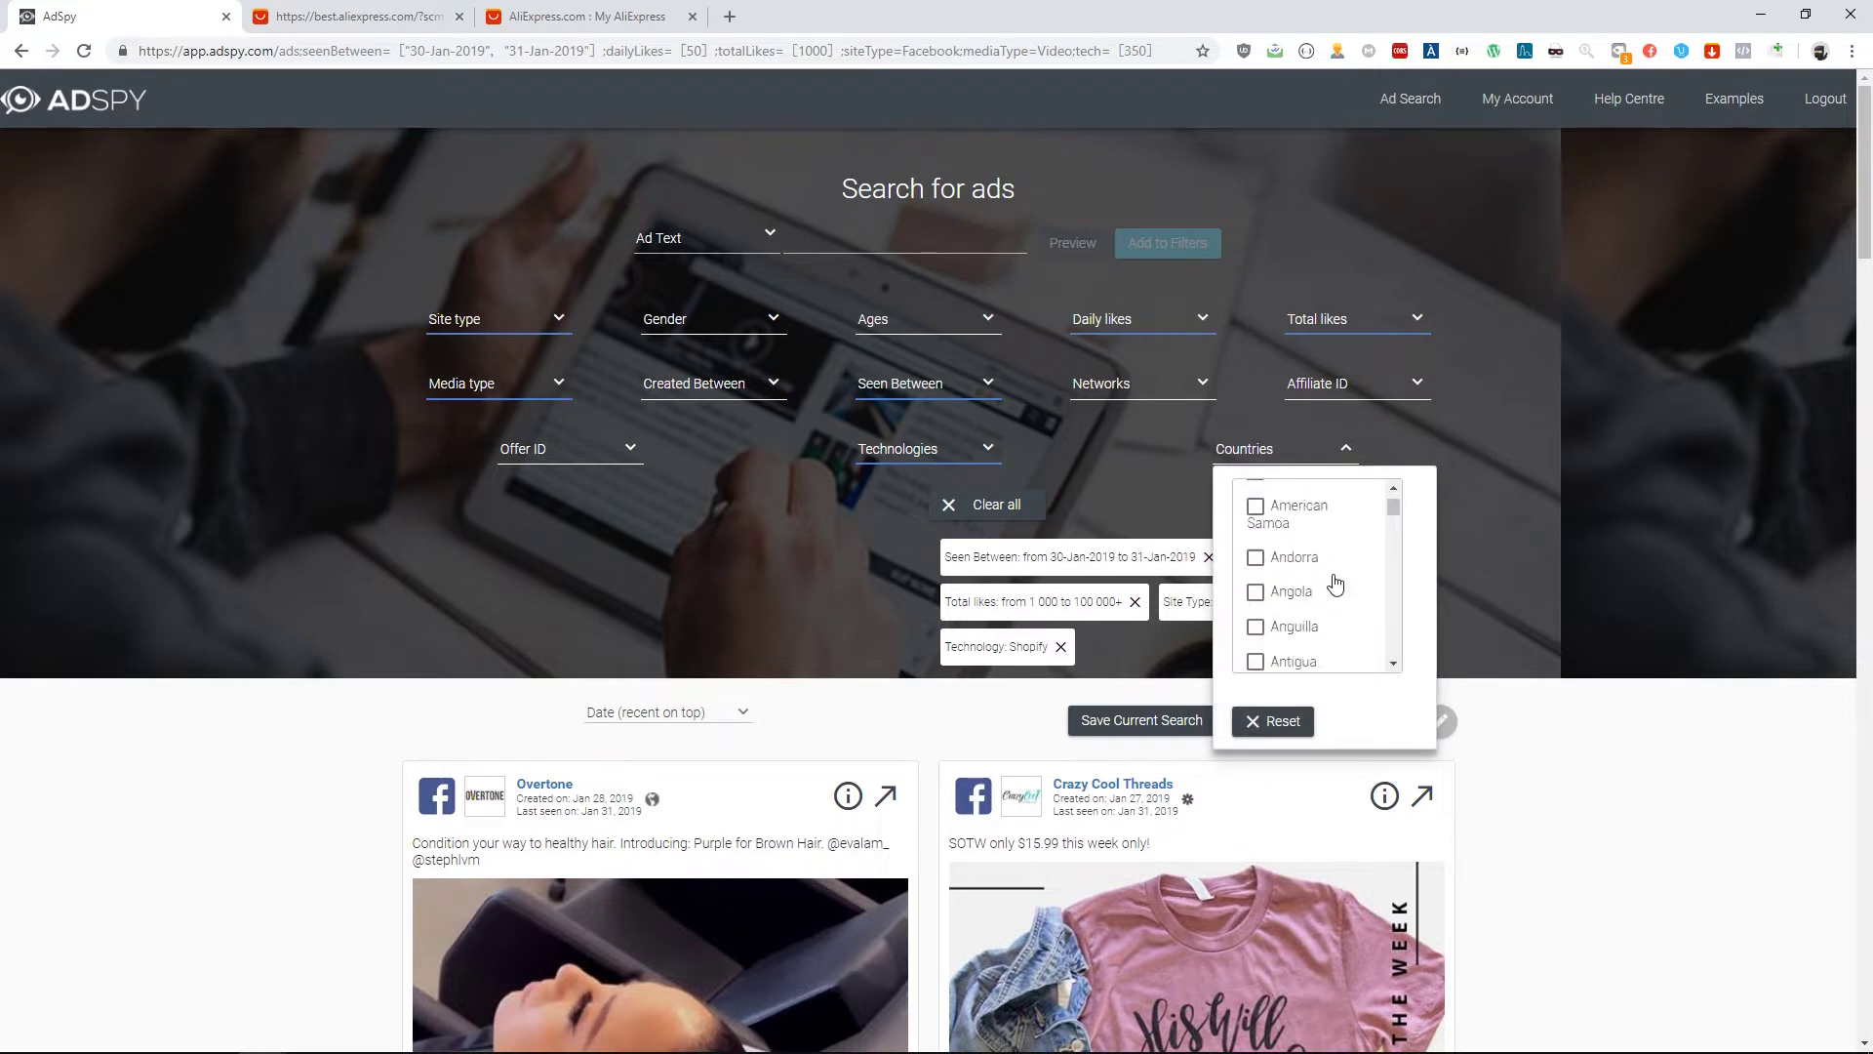
scroll(1319, 538, down, 5)
click(1705, 598)
Play the stretch lids video ad in the filtered results with the site muted, skipping ahead through the footage
scroll(1704, 598, down, 2)
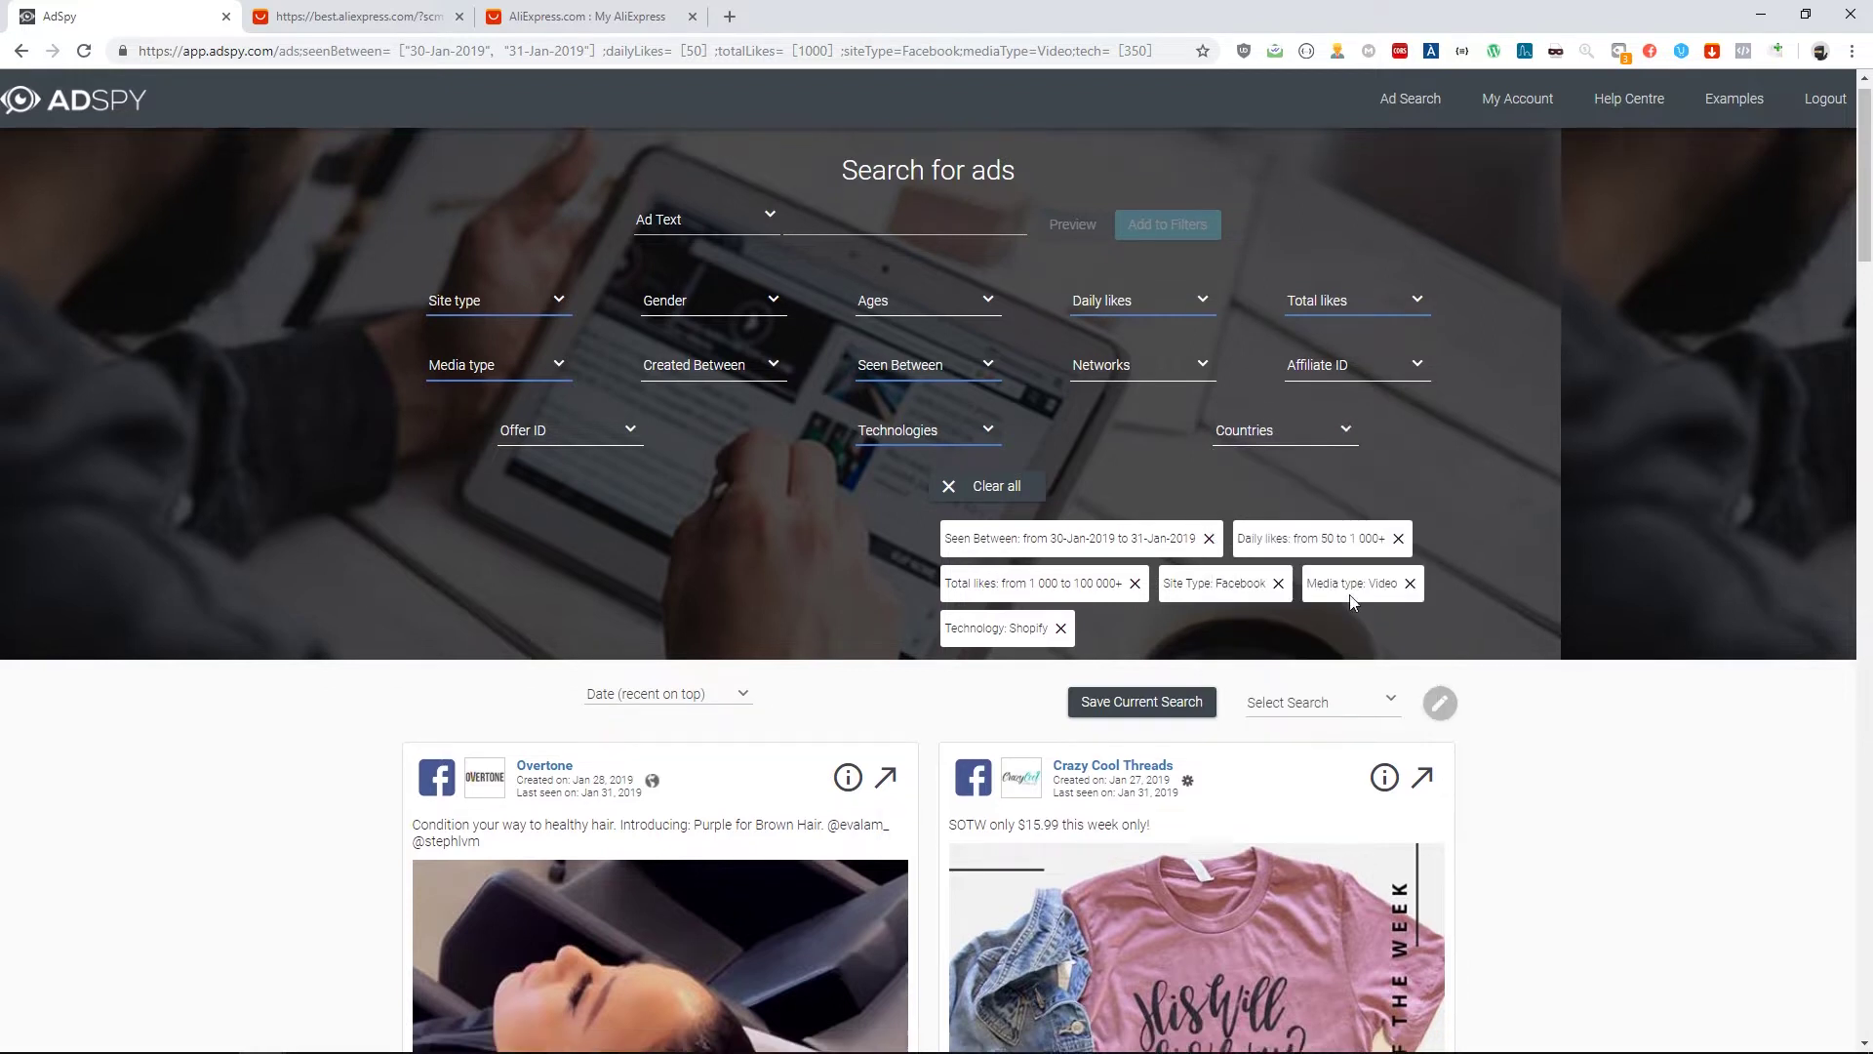
scroll(1717, 586, down, 4)
scroll(1697, 566, down, 5)
scroll(344, 538, up, 5)
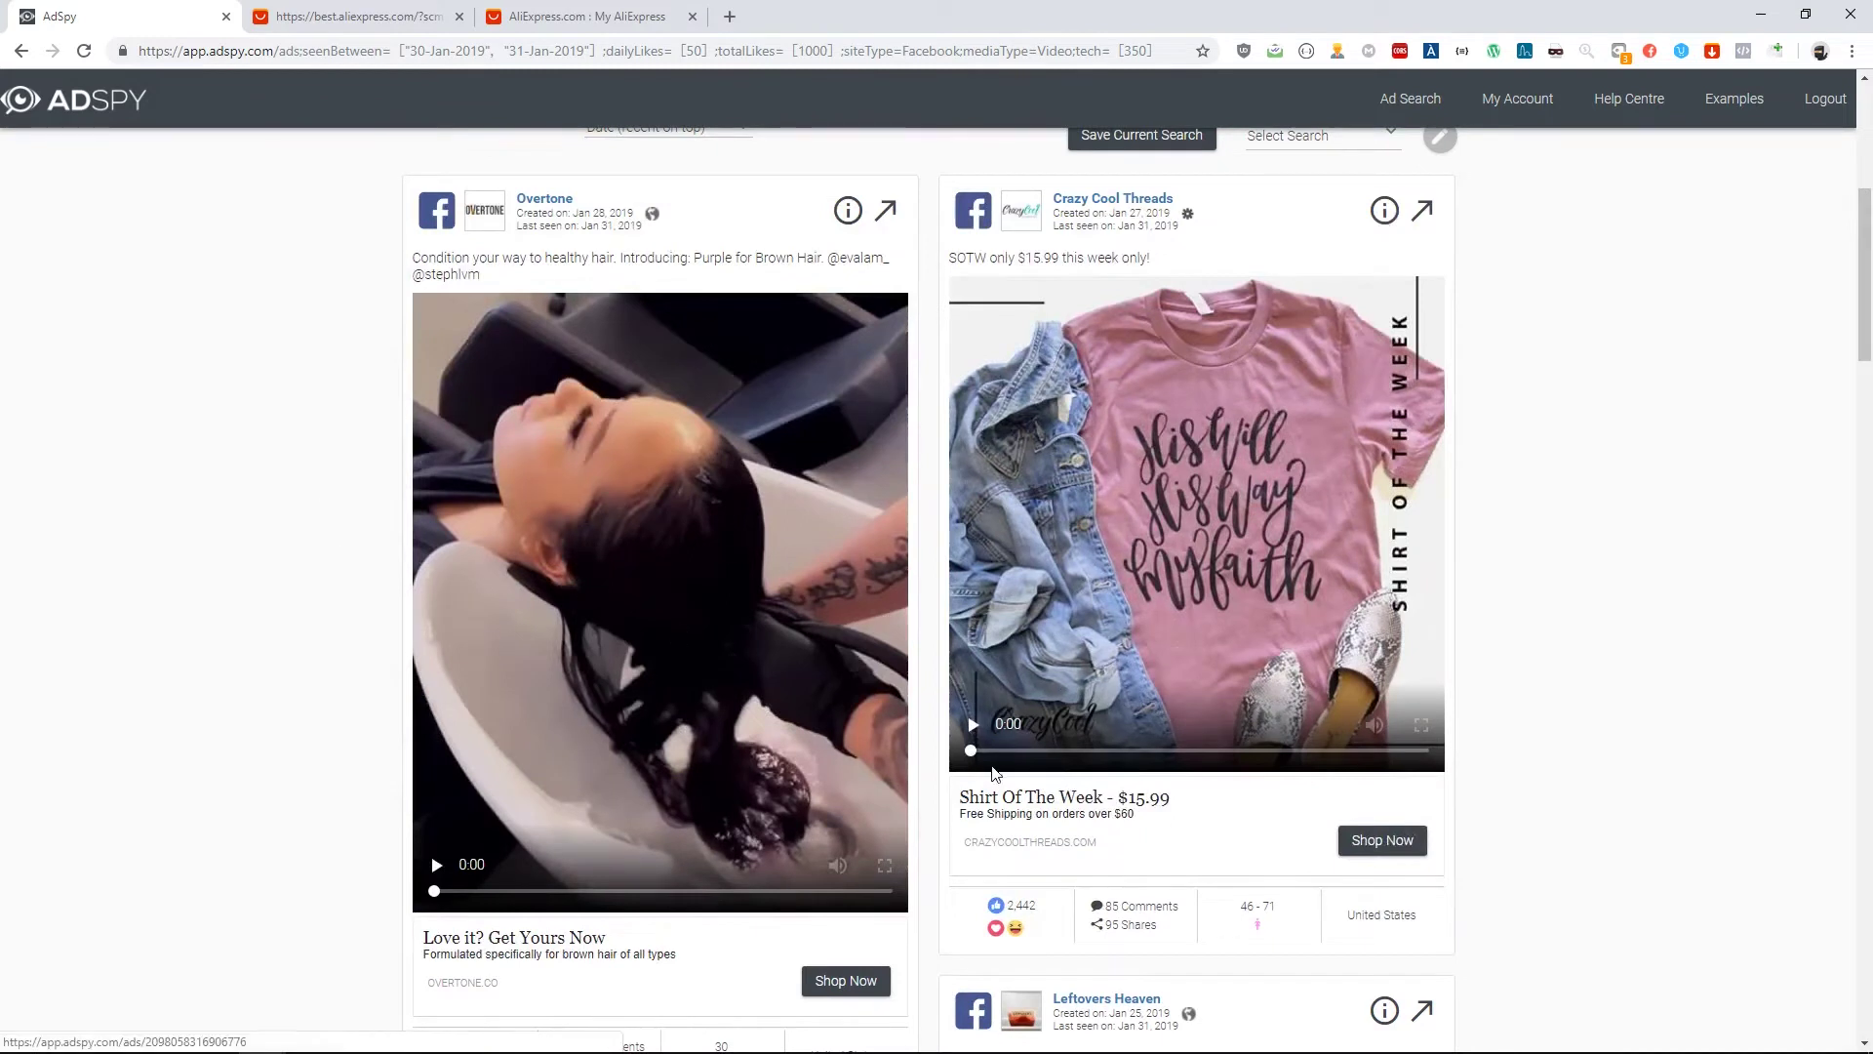
scroll(968, 699, down, 10)
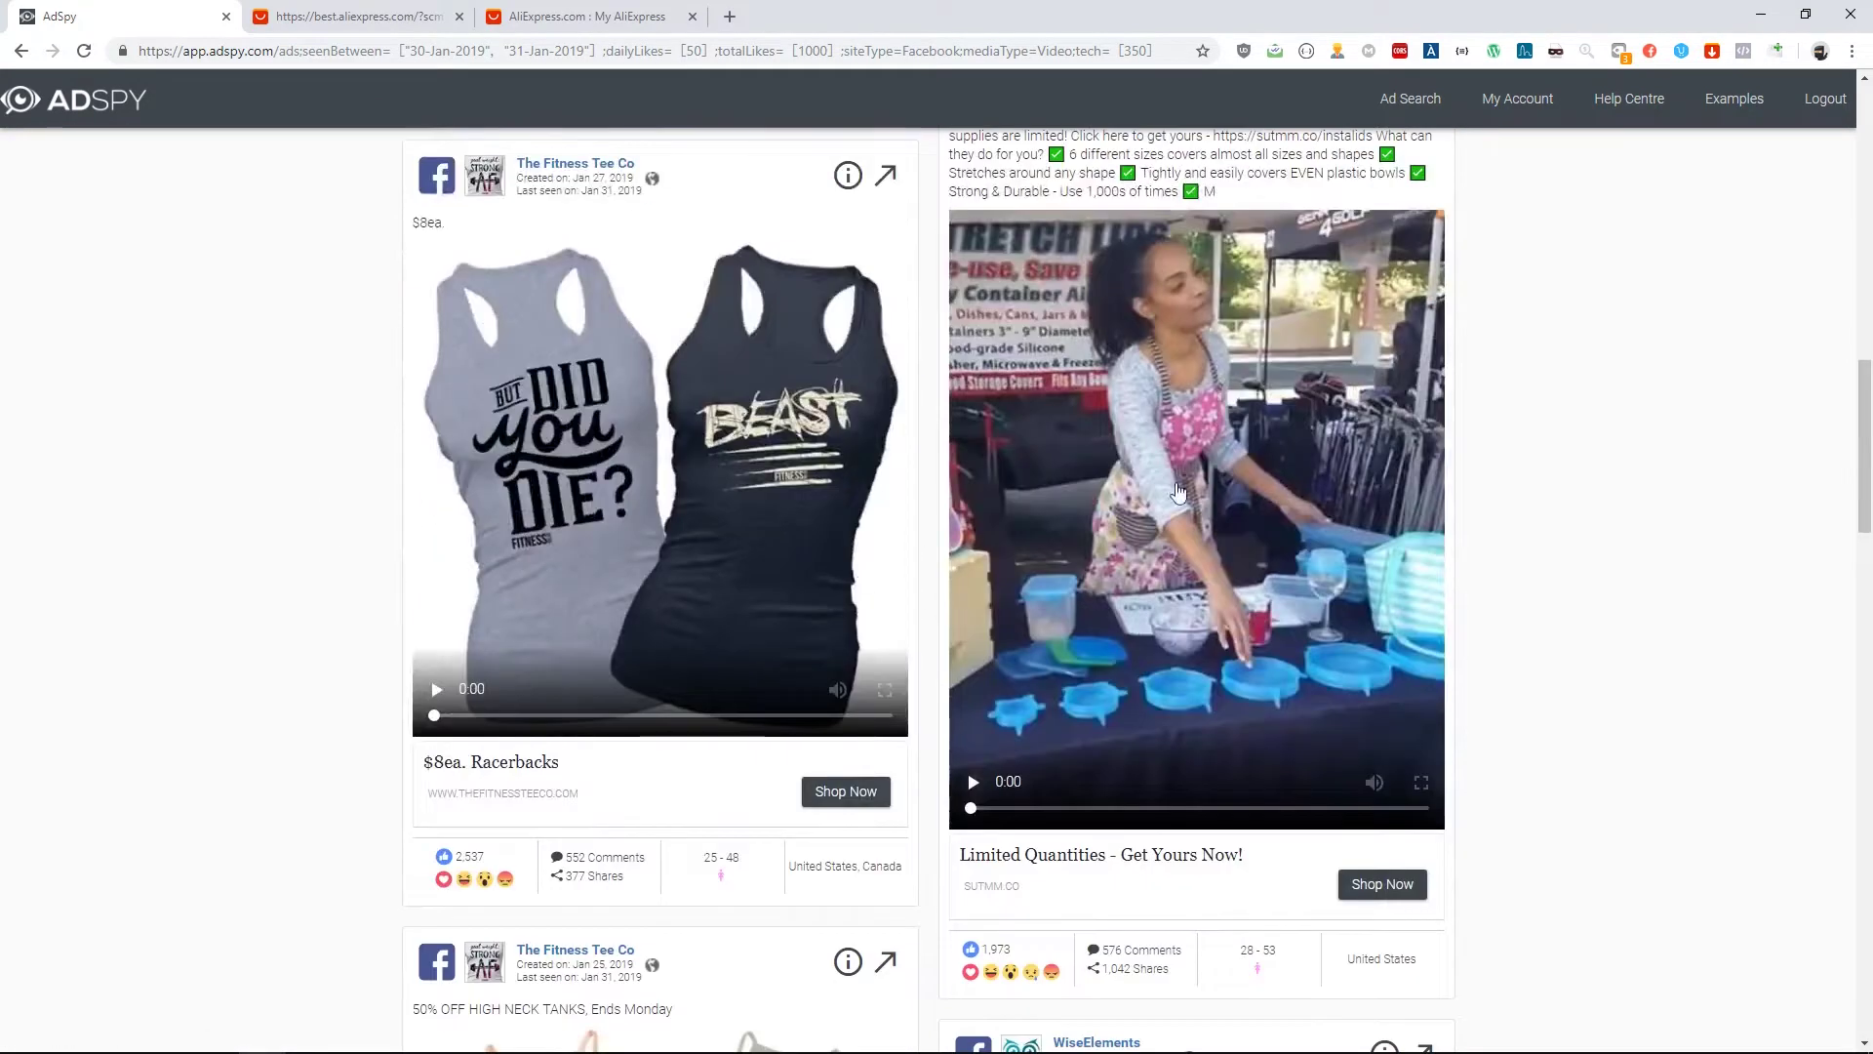
scroll(1410, 490, up, 1)
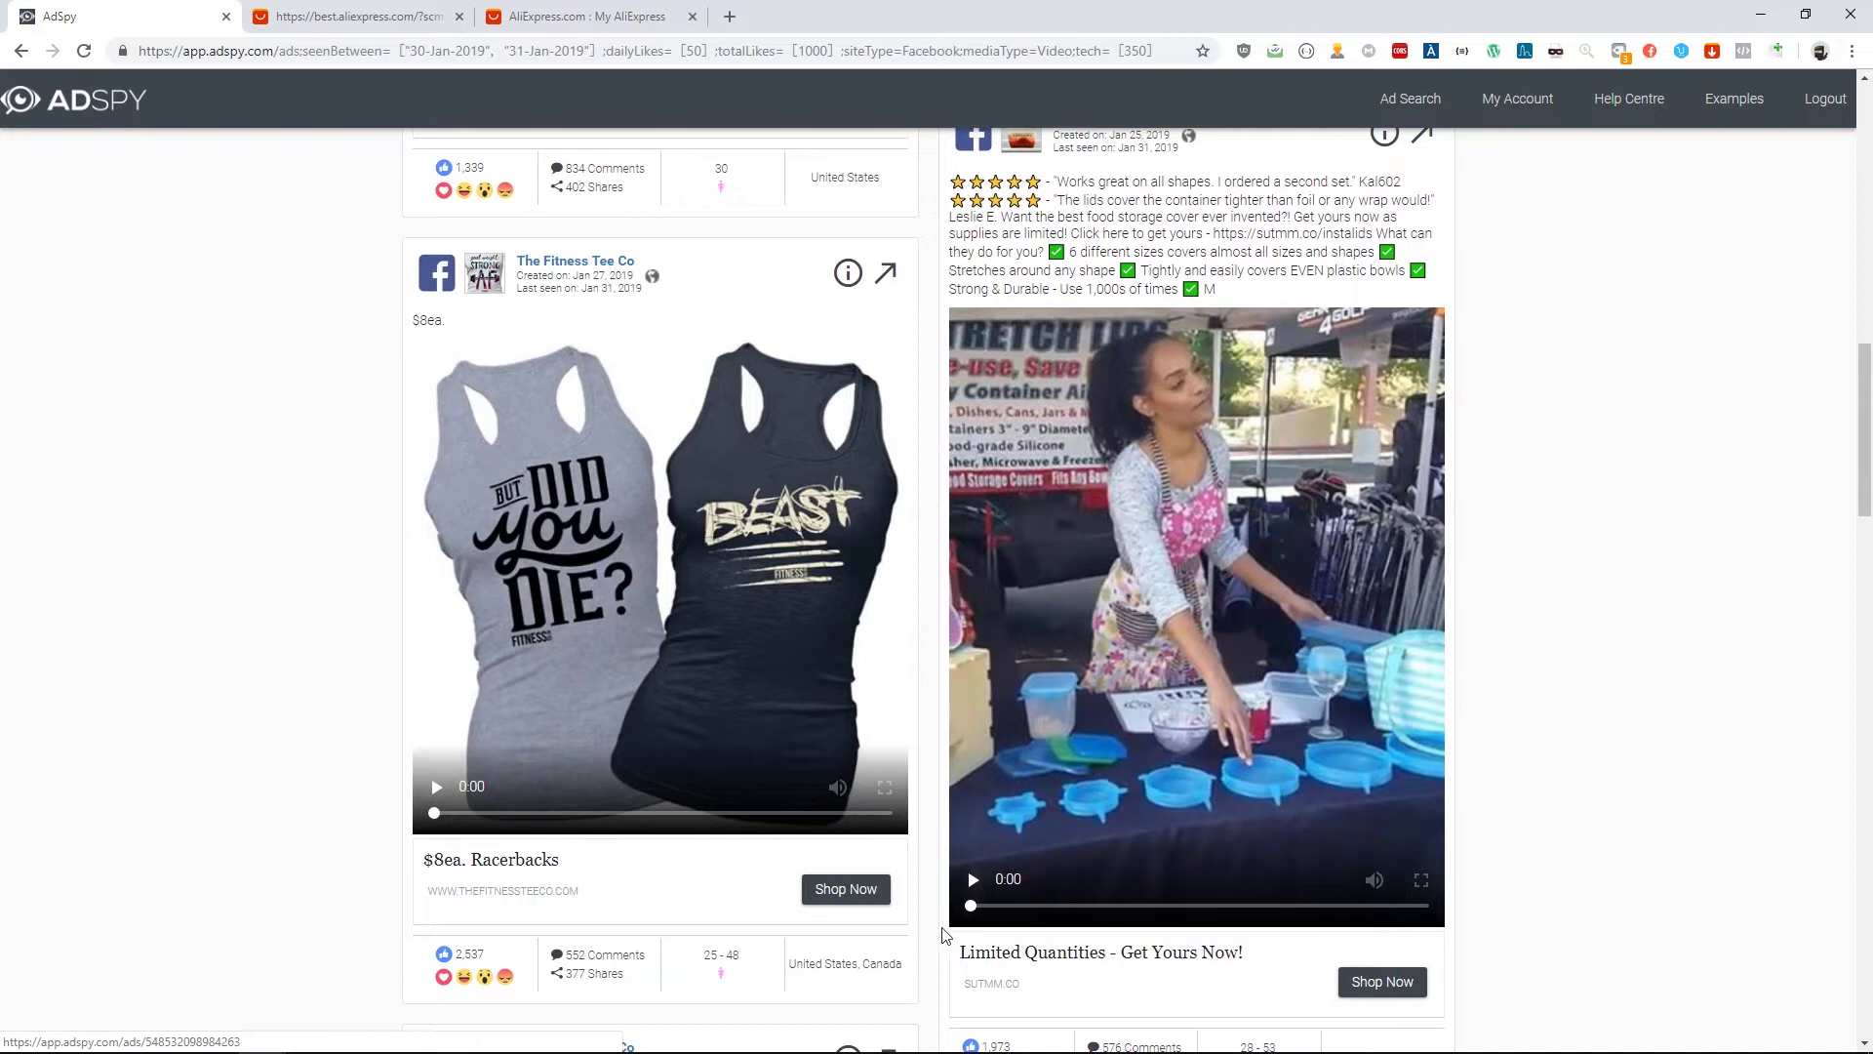
click(972, 883)
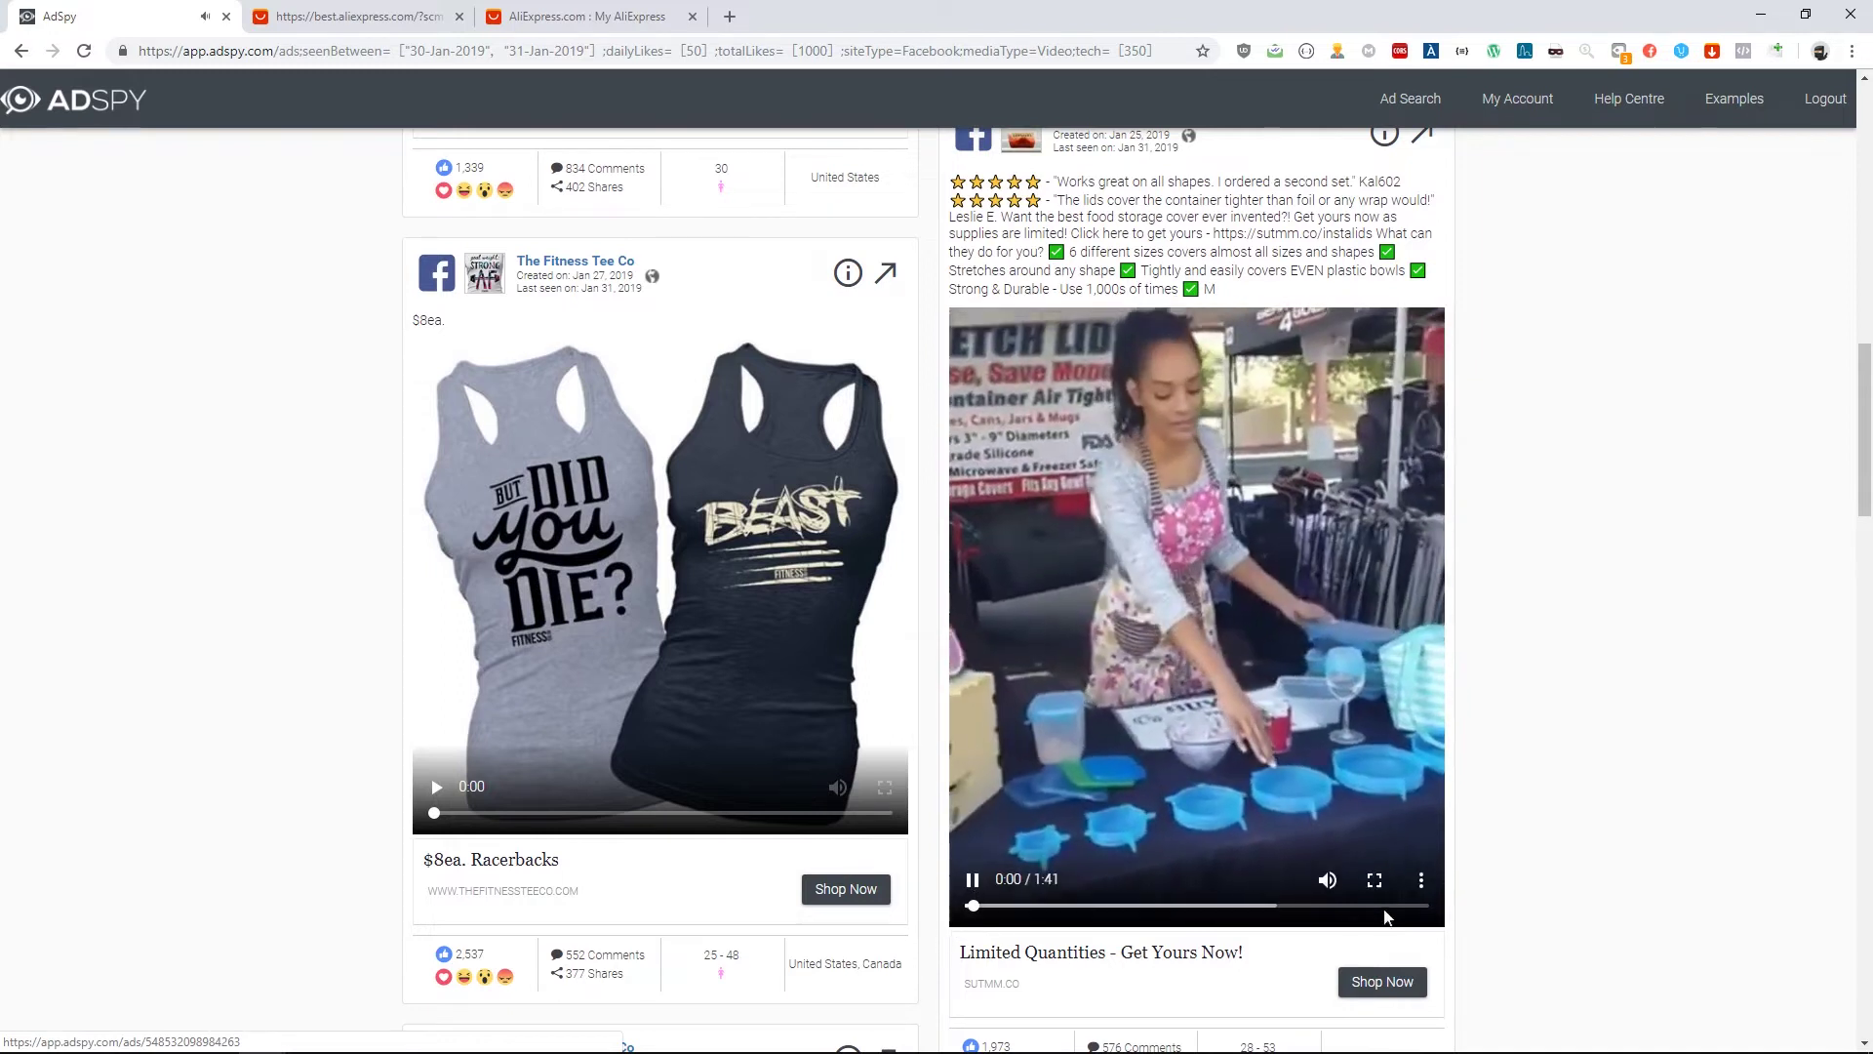
right_click(78, 15)
click(243, 123)
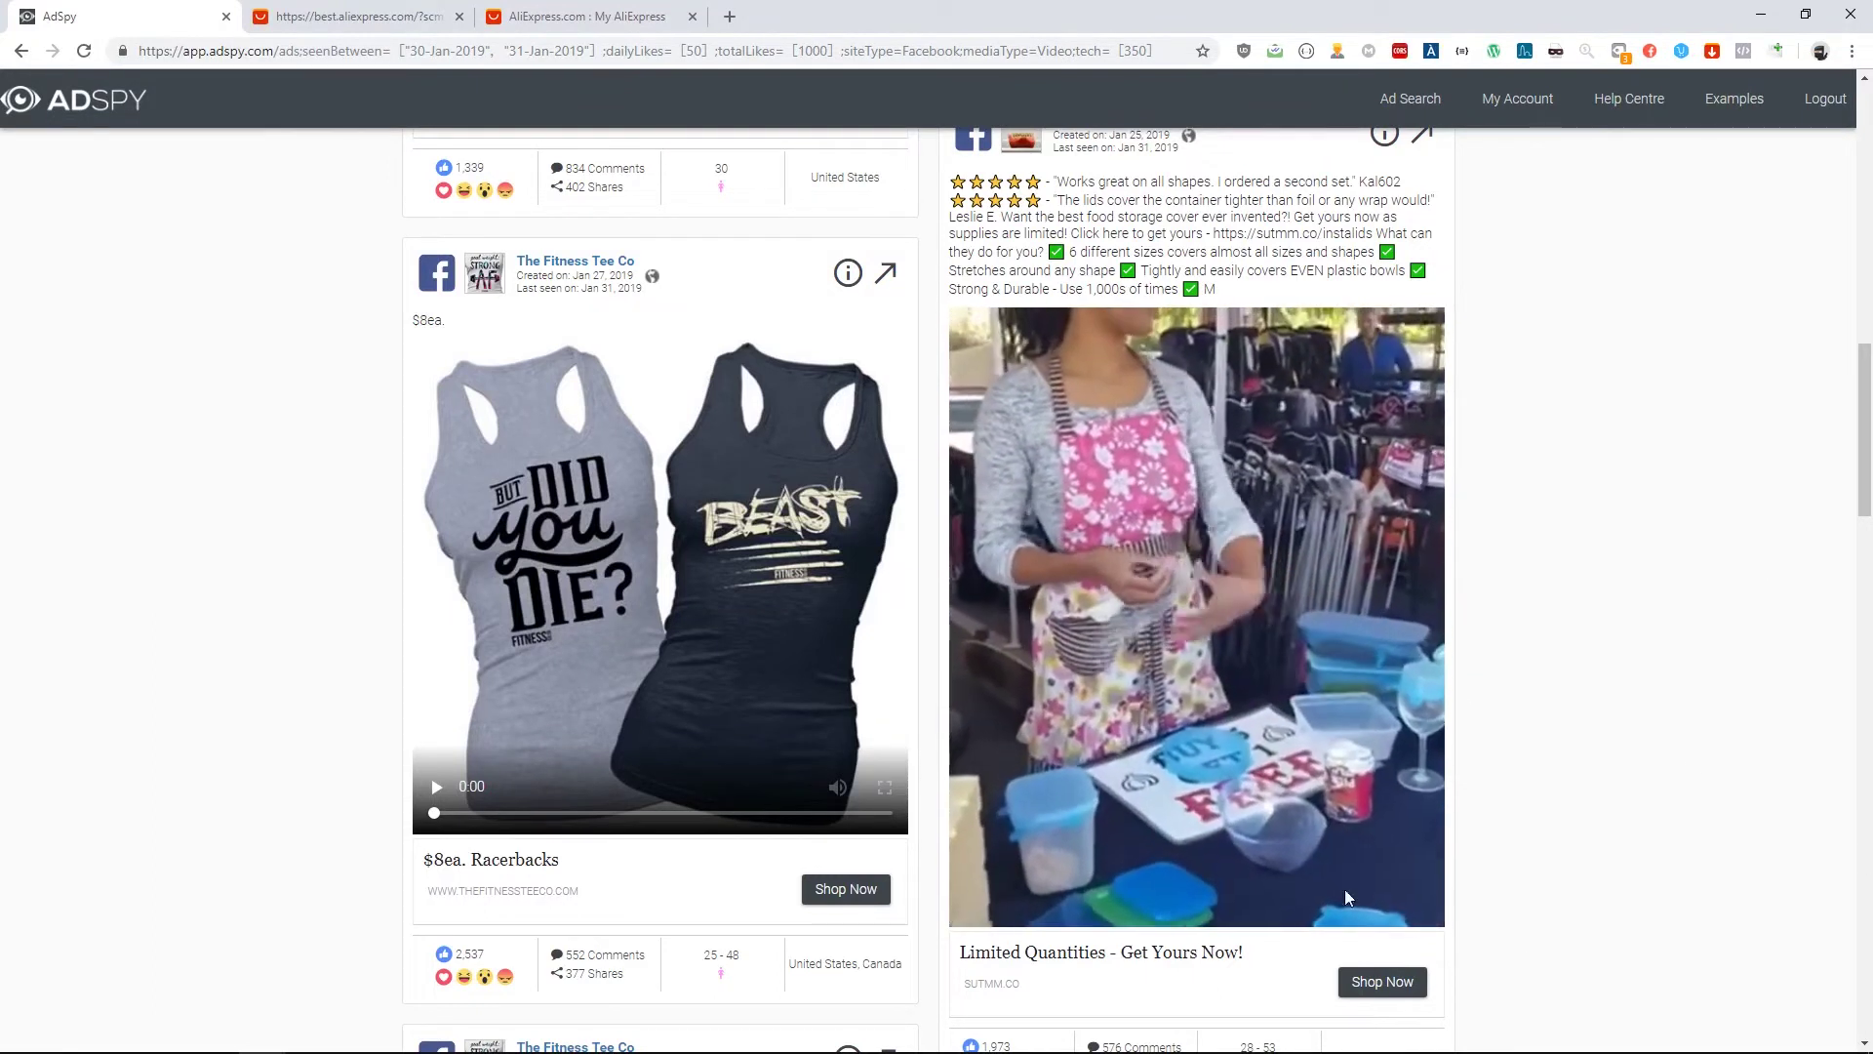
click(1059, 906)
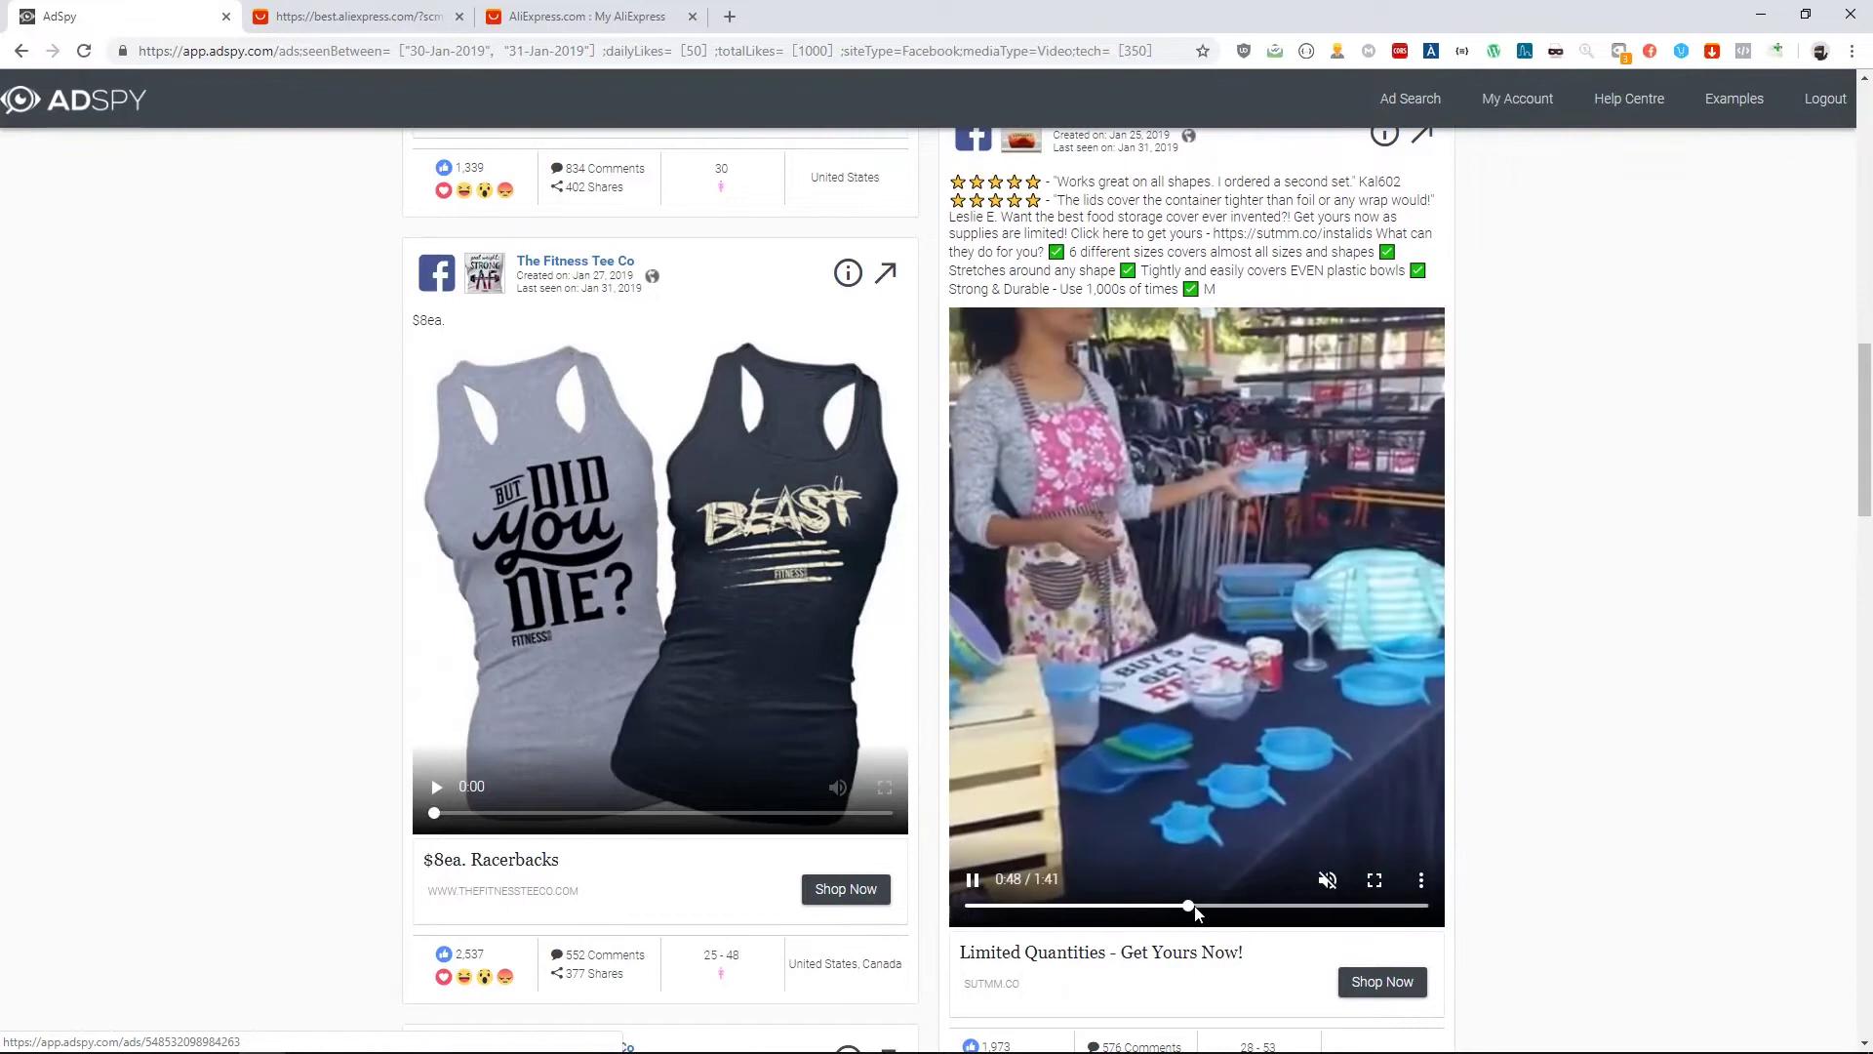
click(1245, 905)
Play the WiseElements liquid transfer pump video ad, skipping ahead, and examine its creation date and engagement
scroll(1576, 742, down, 9)
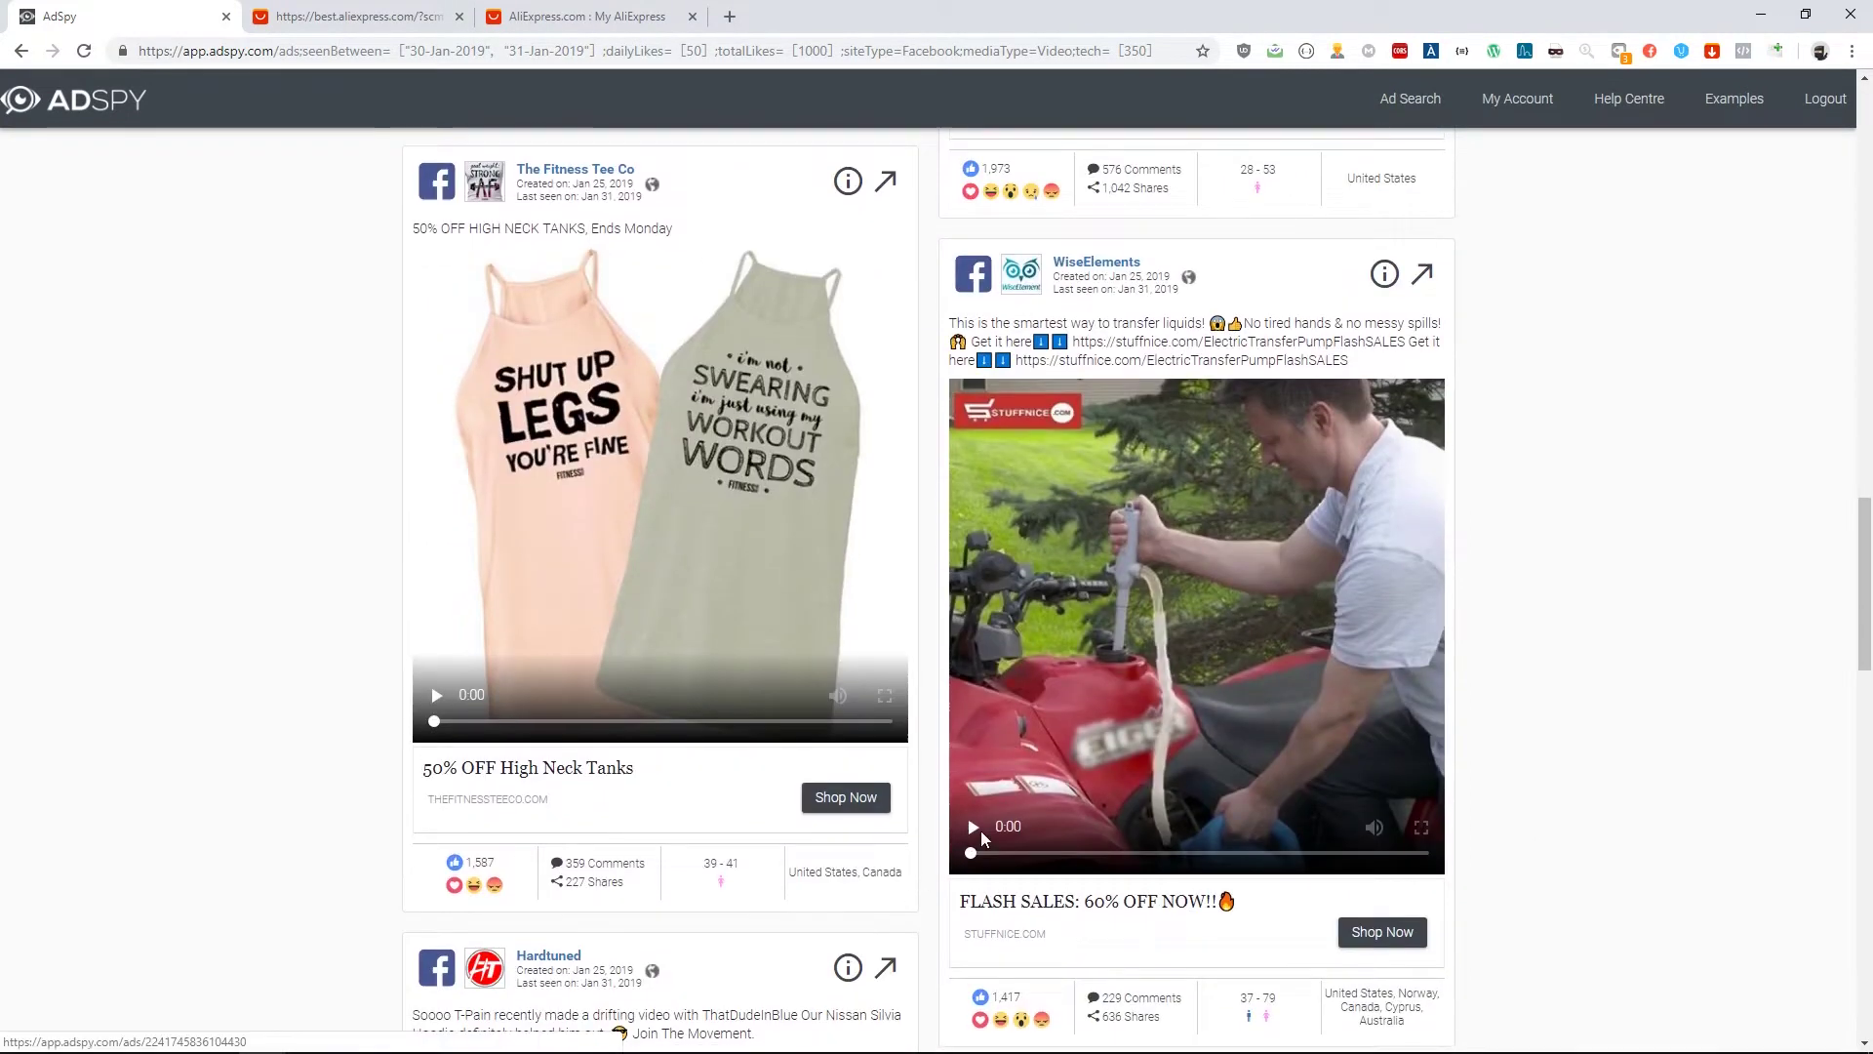
click(975, 828)
click(1085, 854)
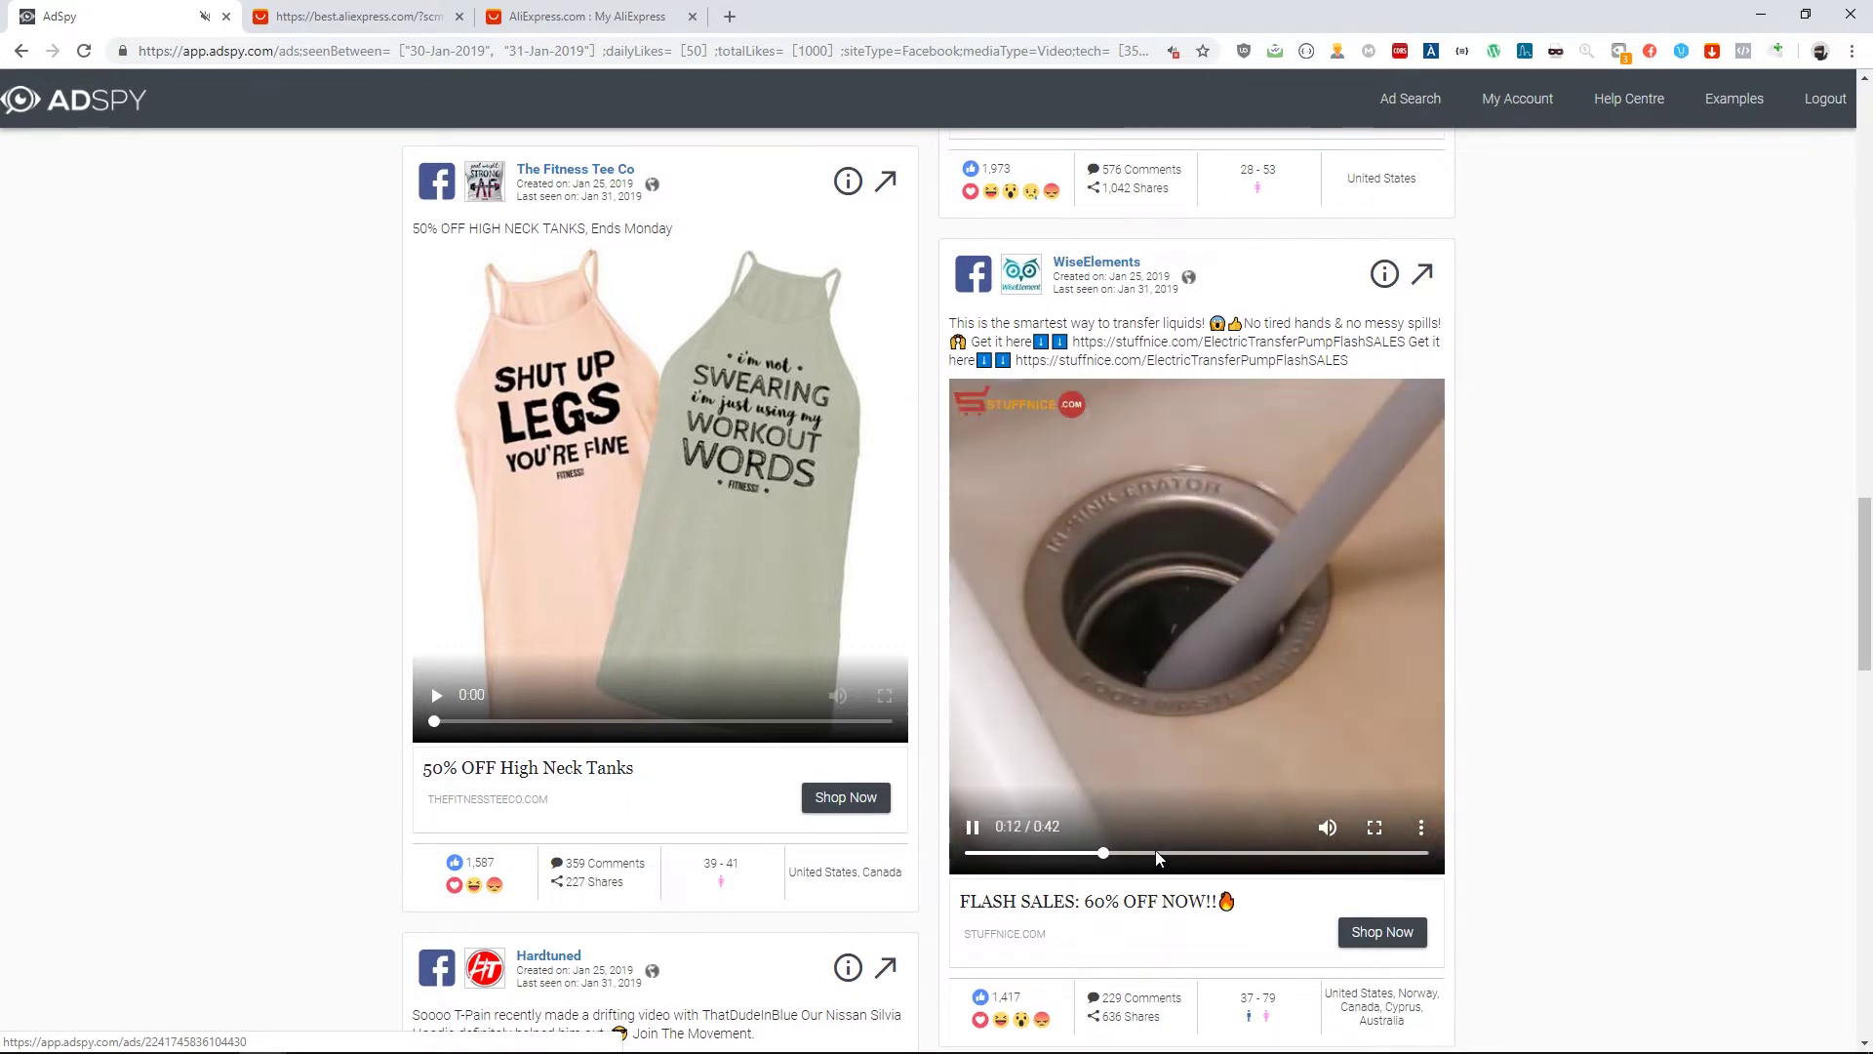
mouse_move(1148, 274)
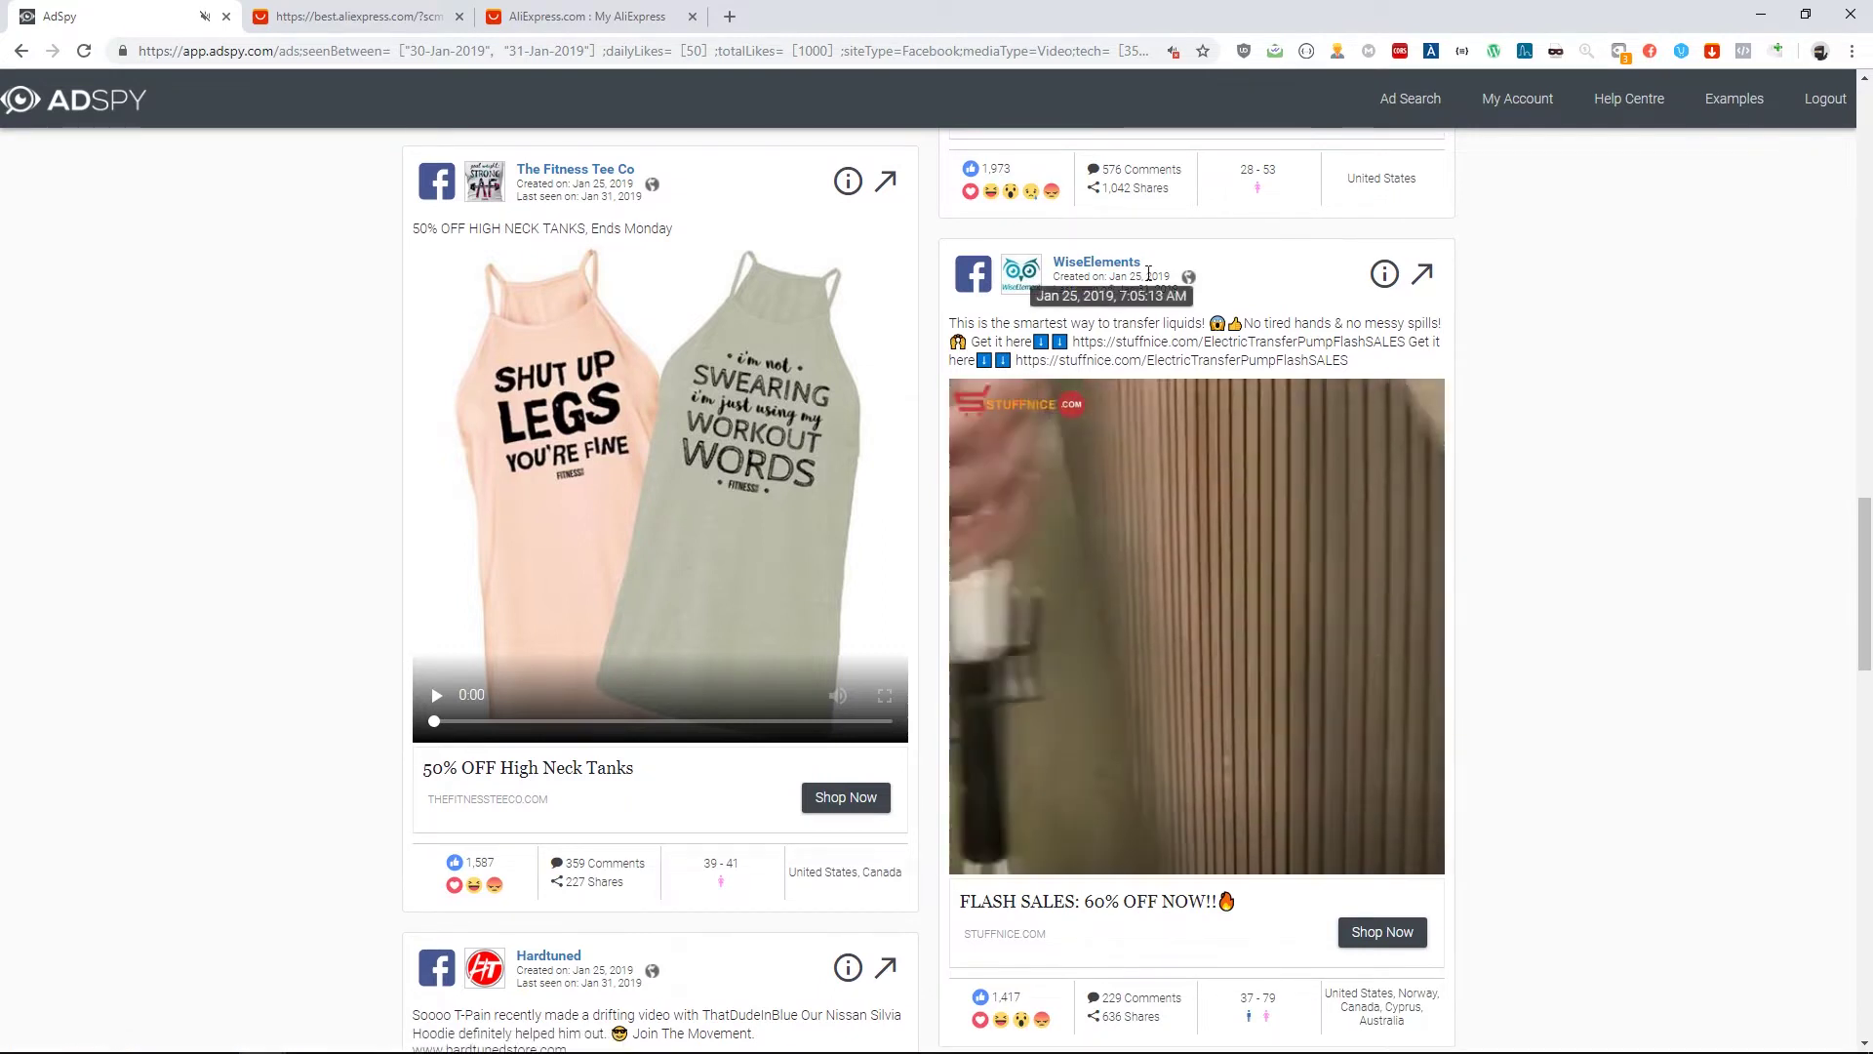
scroll(1010, 893, down, 1)
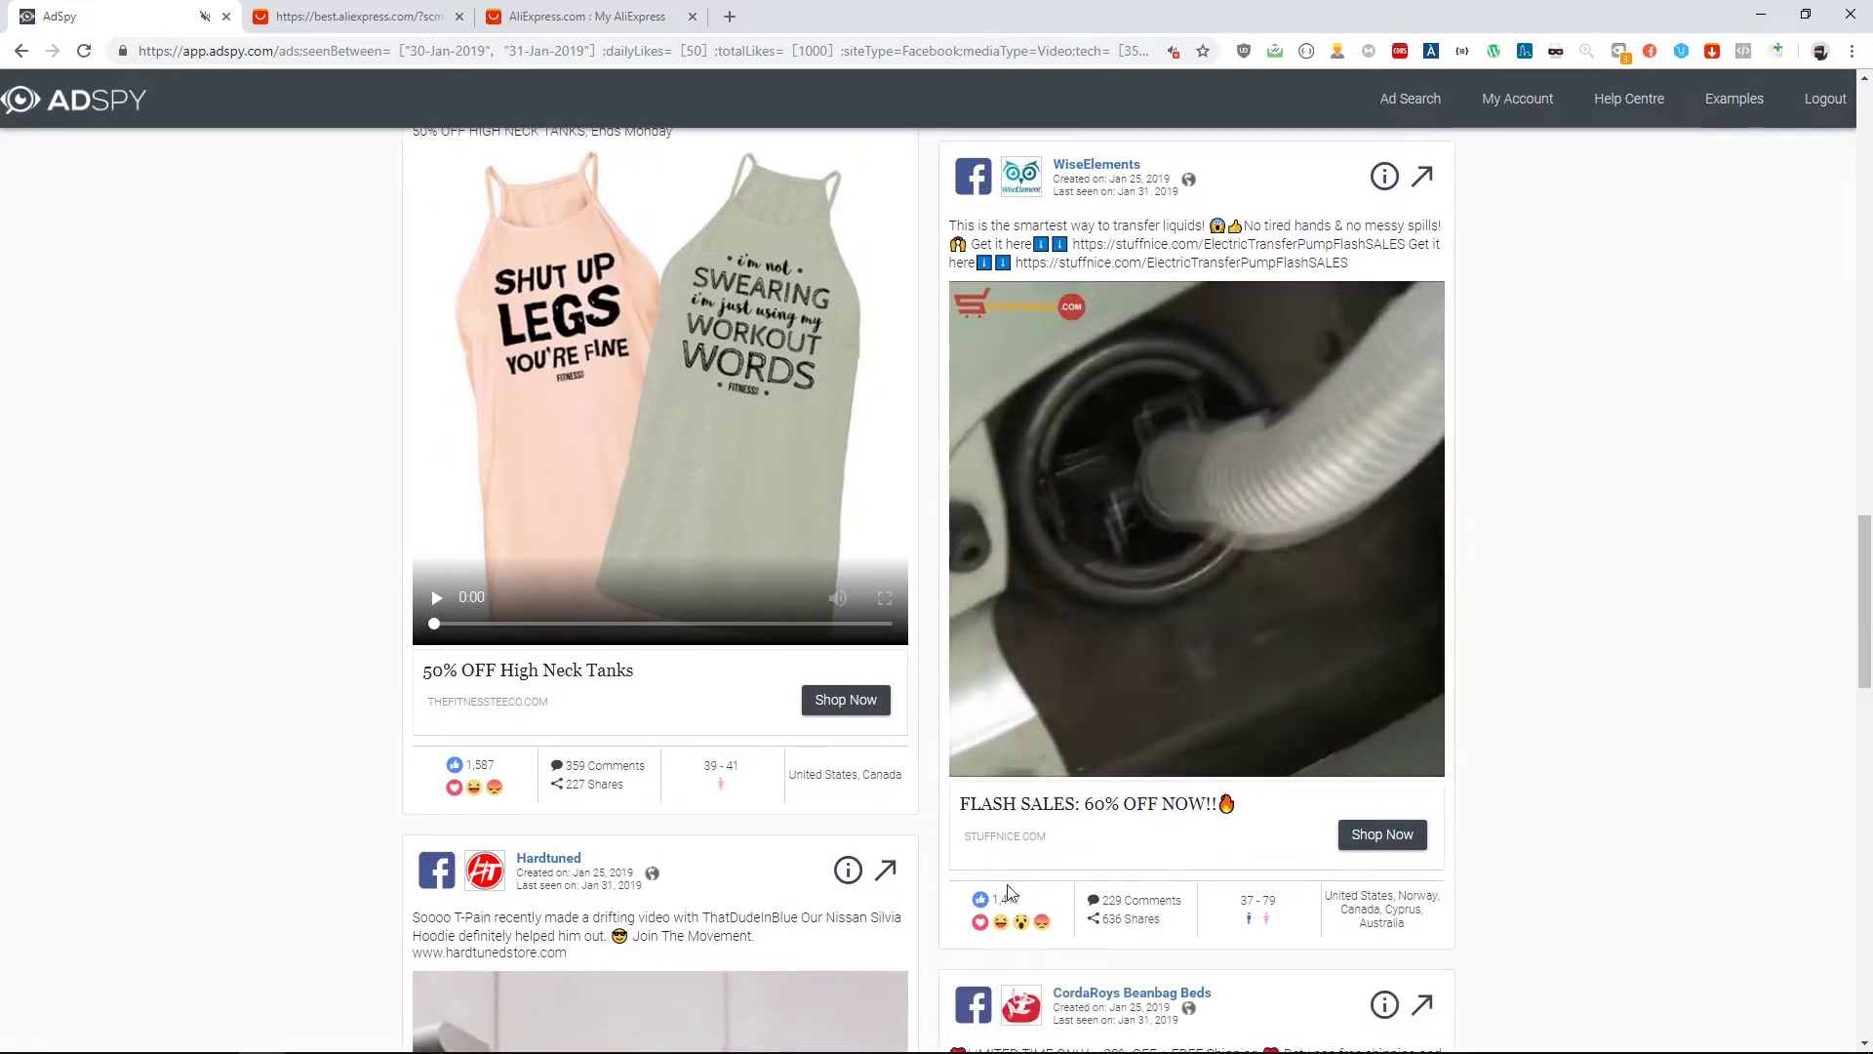
Play the CordaRoys bean bag bed video ad that follows the liquid transfer pump ad, skipping ahead through the footage
scroll(1010, 893, down, 2)
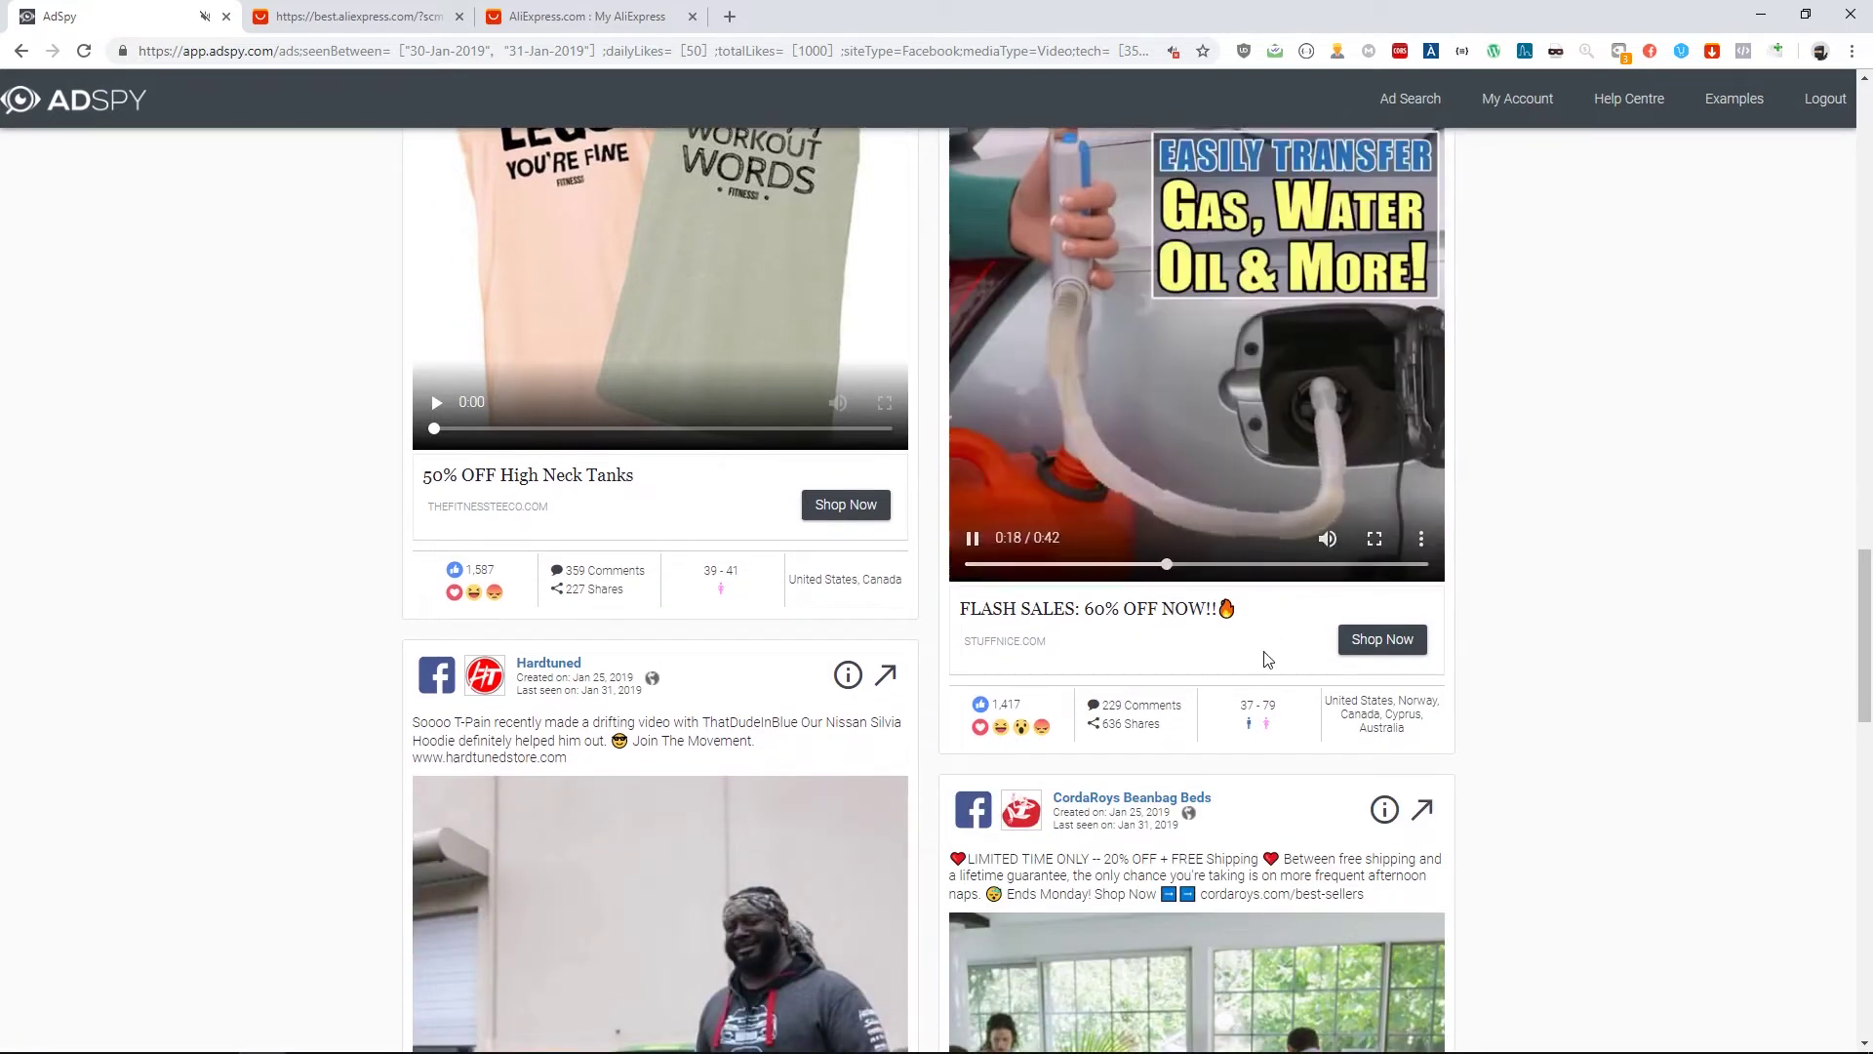
scroll(1266, 660, up, 2)
scroll(1421, 469, down, 6)
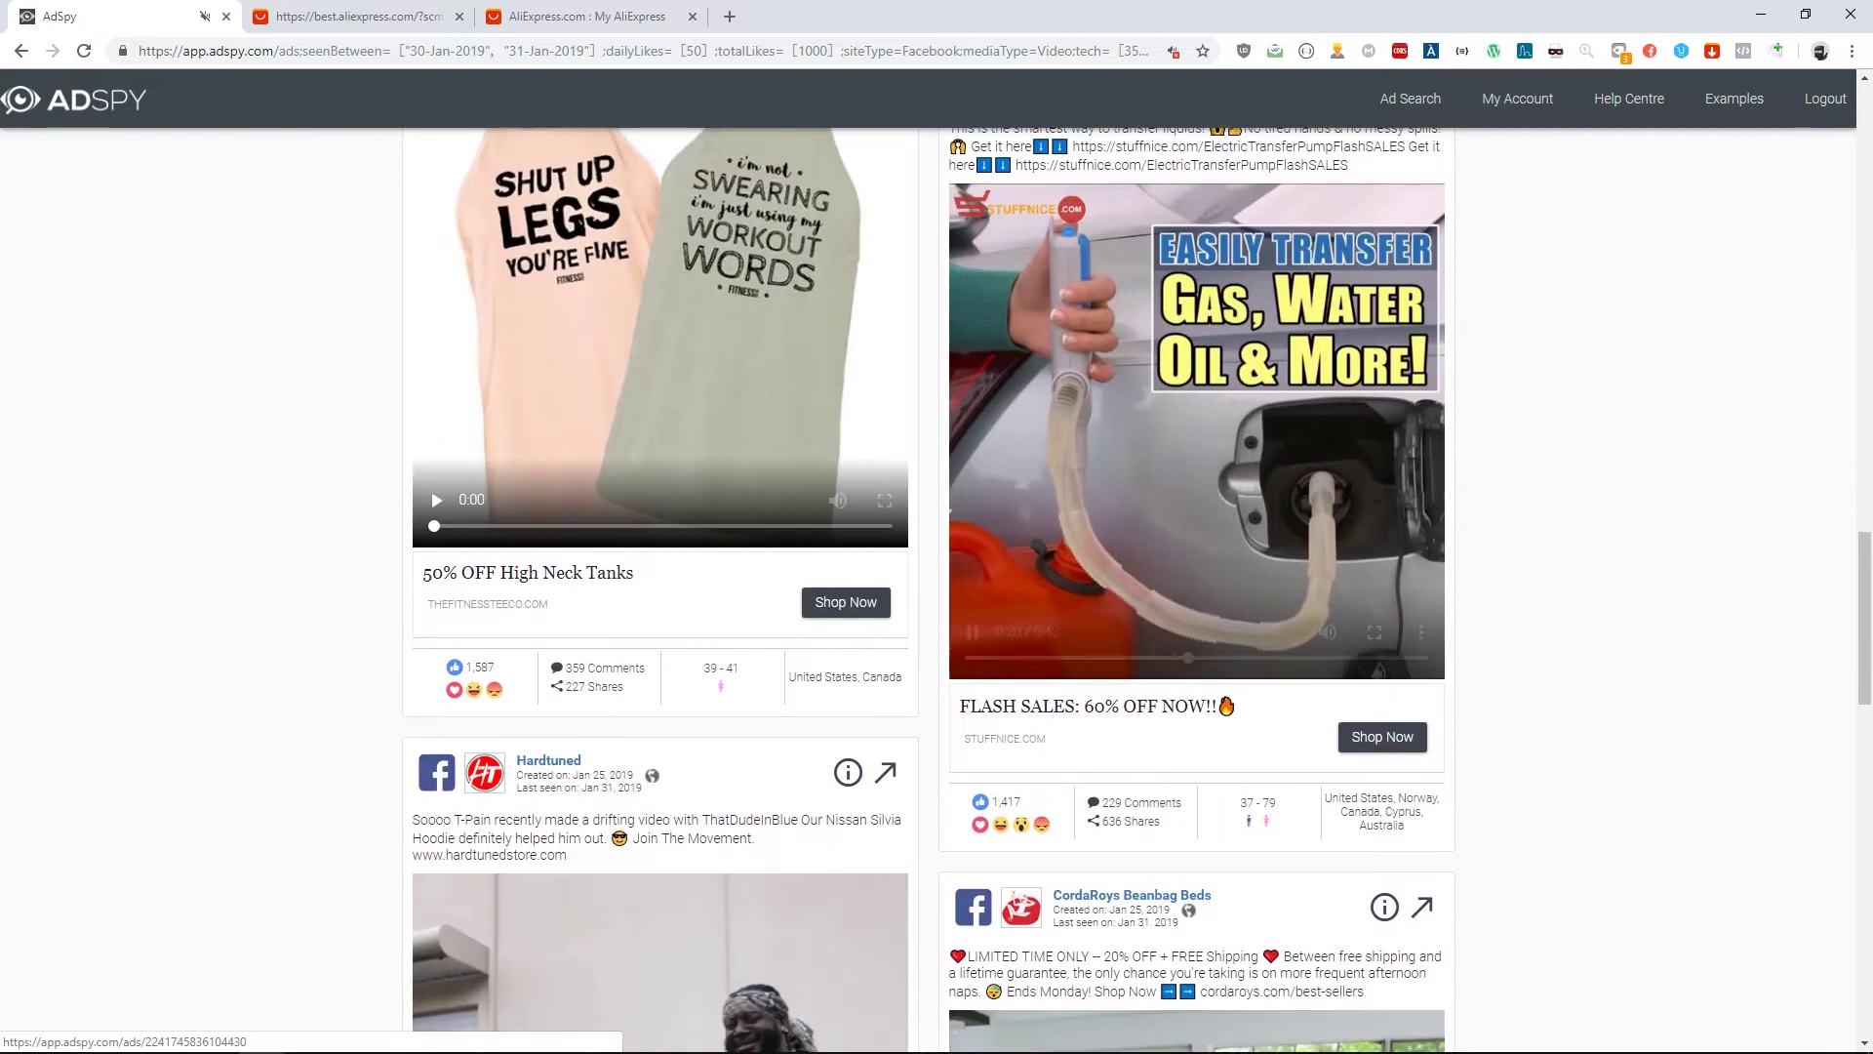
scroll(1323, 400, down, 4)
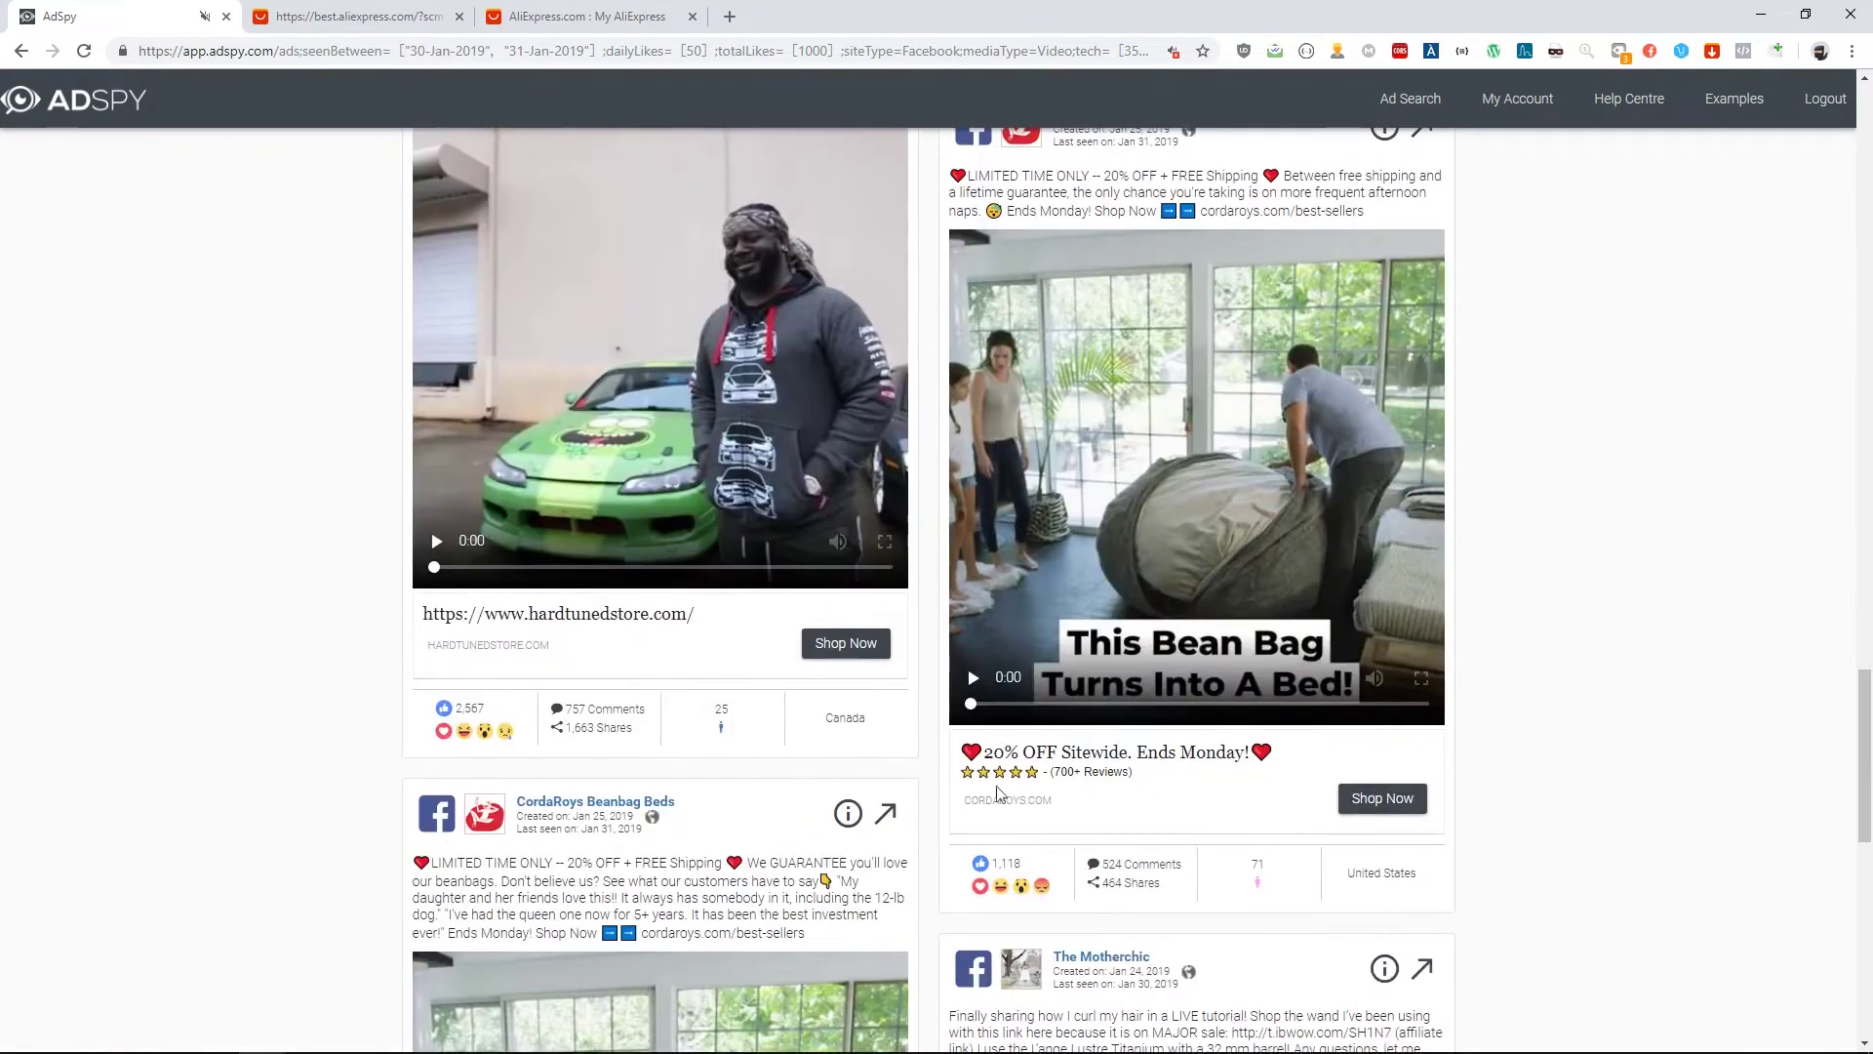
scroll(985, 672, up, 3)
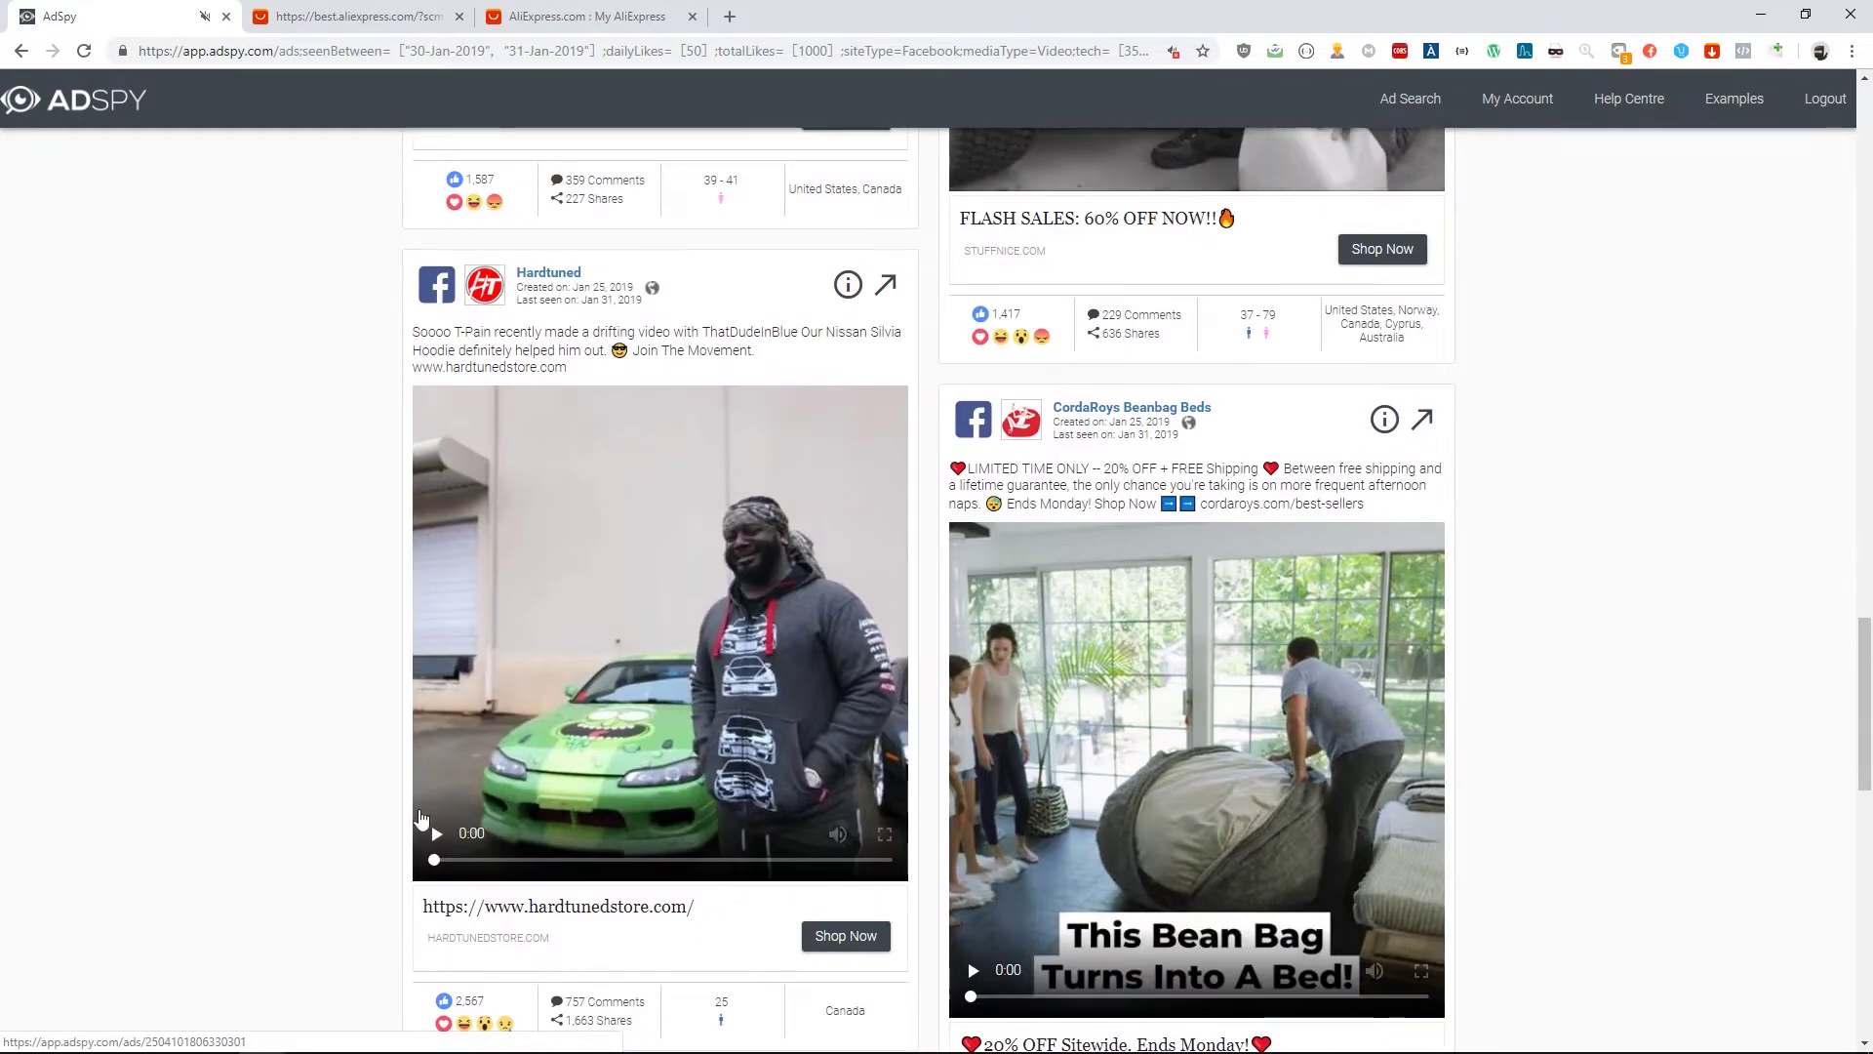
scroll(961, 788, down, 3)
click(973, 681)
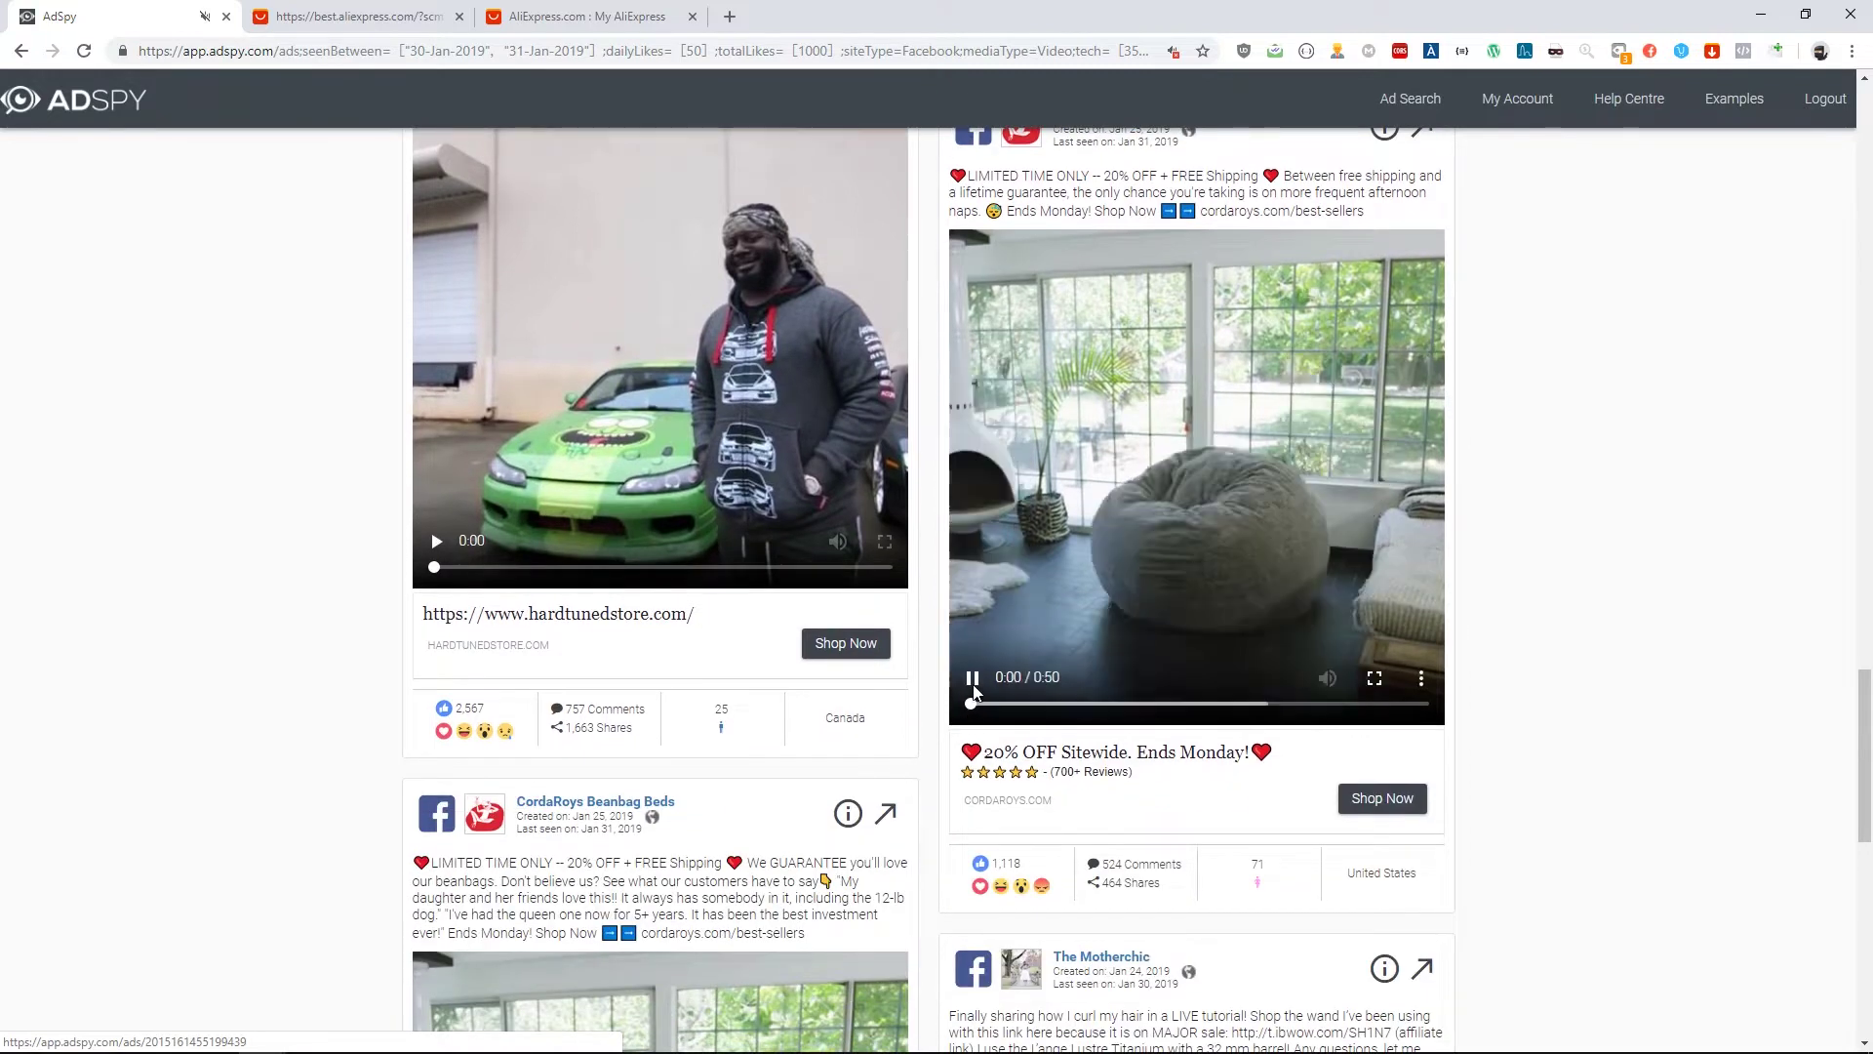
click(1037, 704)
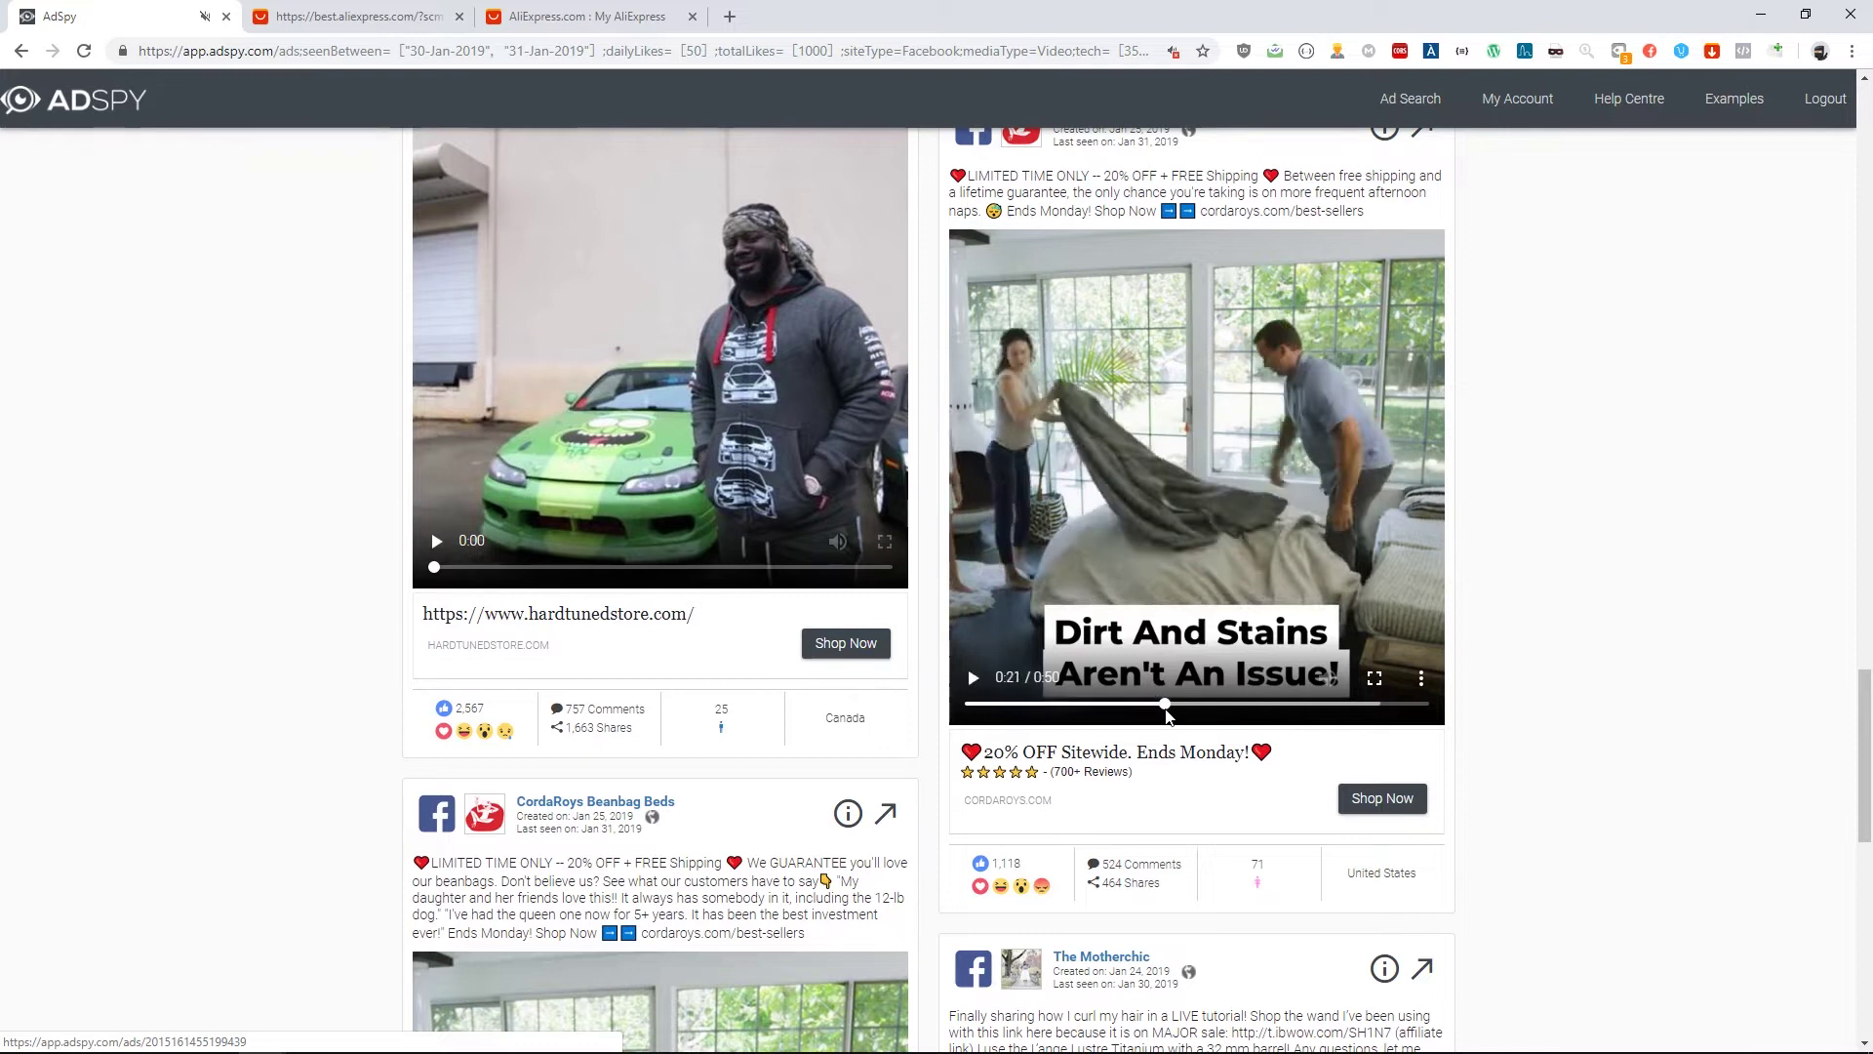
click(1171, 702)
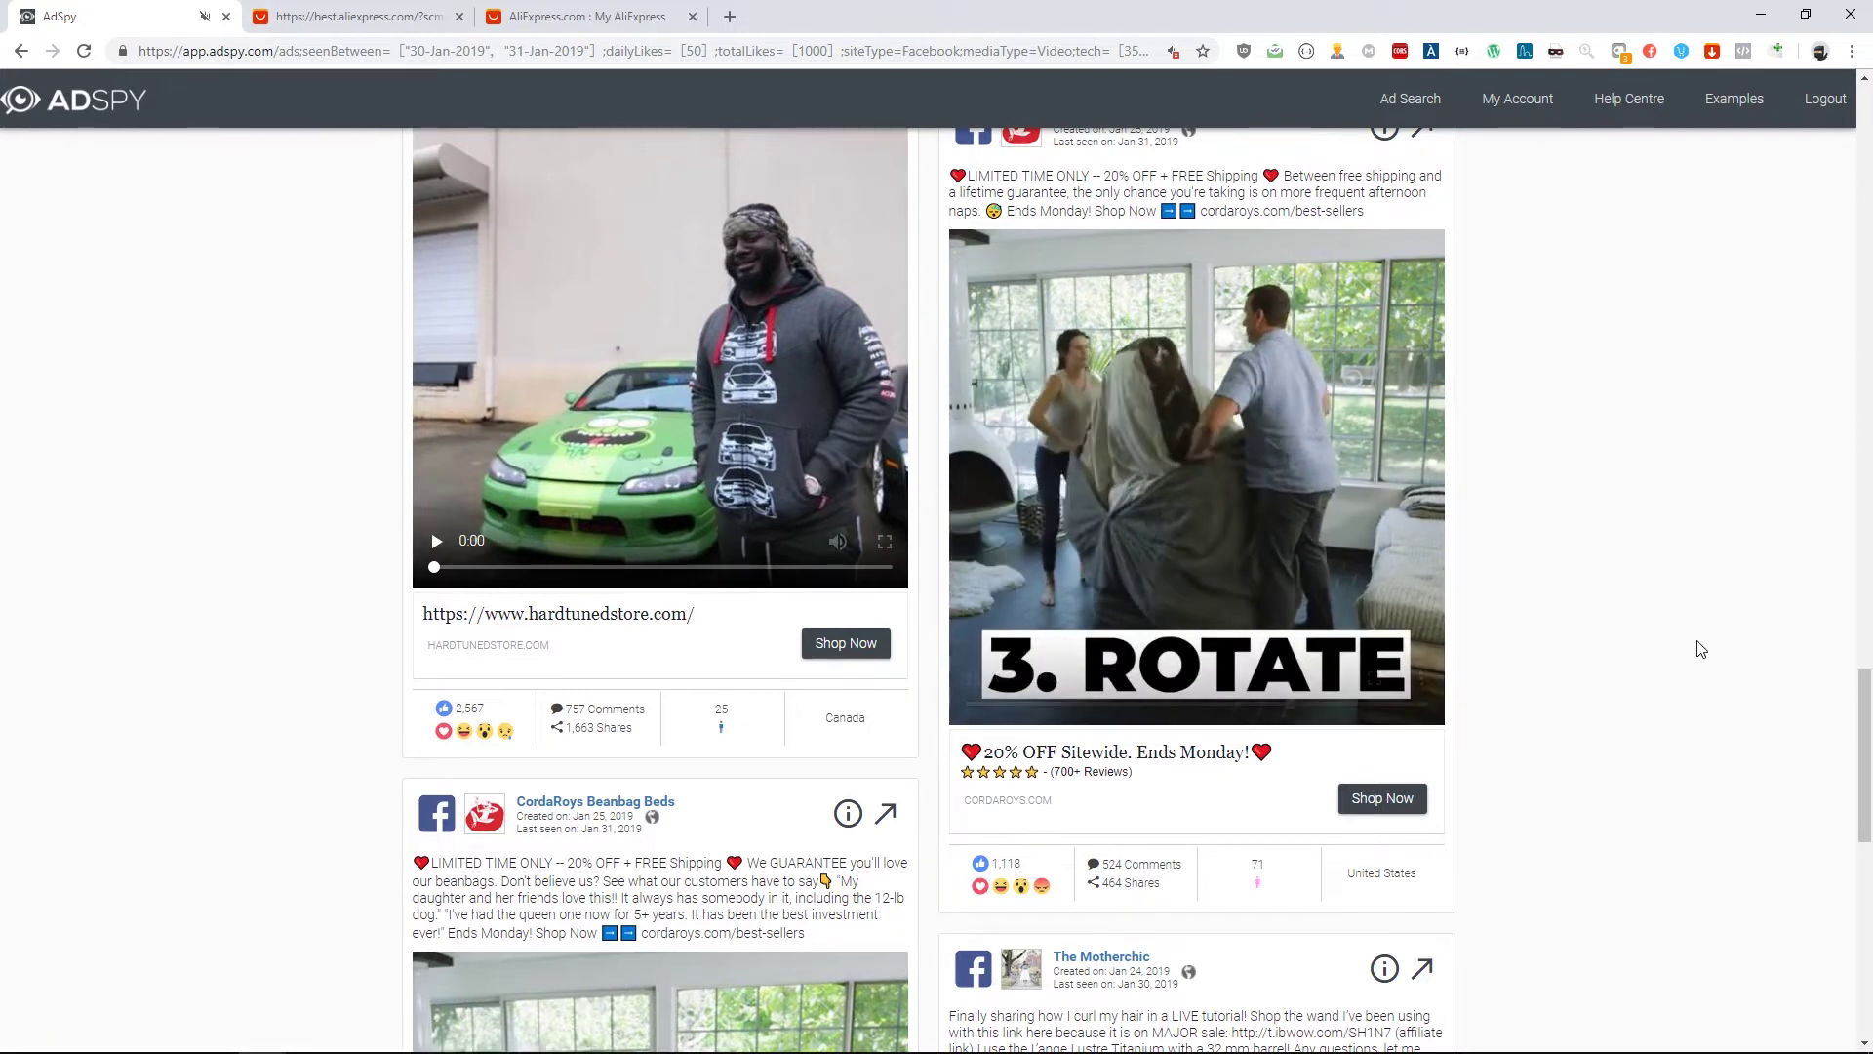
Browse the filtered ads created from 25 back to 16 January 2019, examining their products, creation dates and engagement for promising items
scroll(1697, 649, down, 3)
scroll(1697, 649, down, 4)
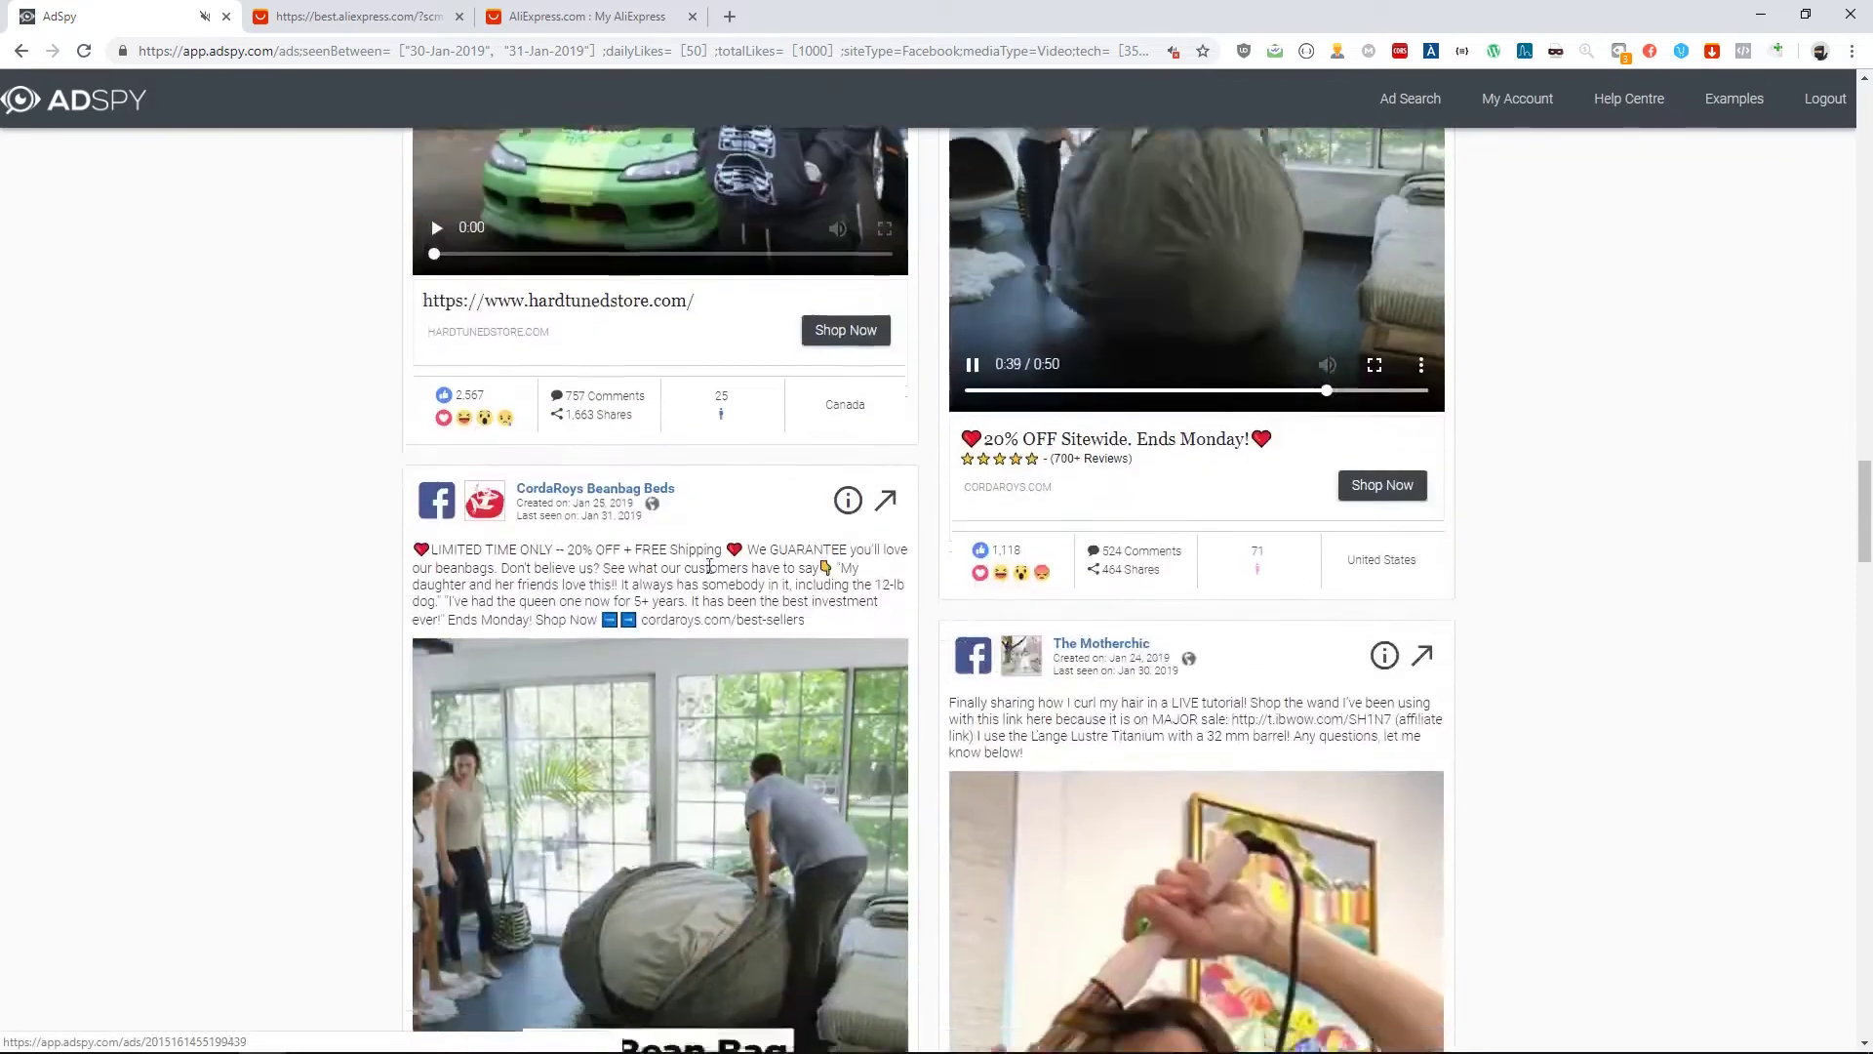
scroll(1115, 575, down, 5)
scroll(1074, 337, down, 9)
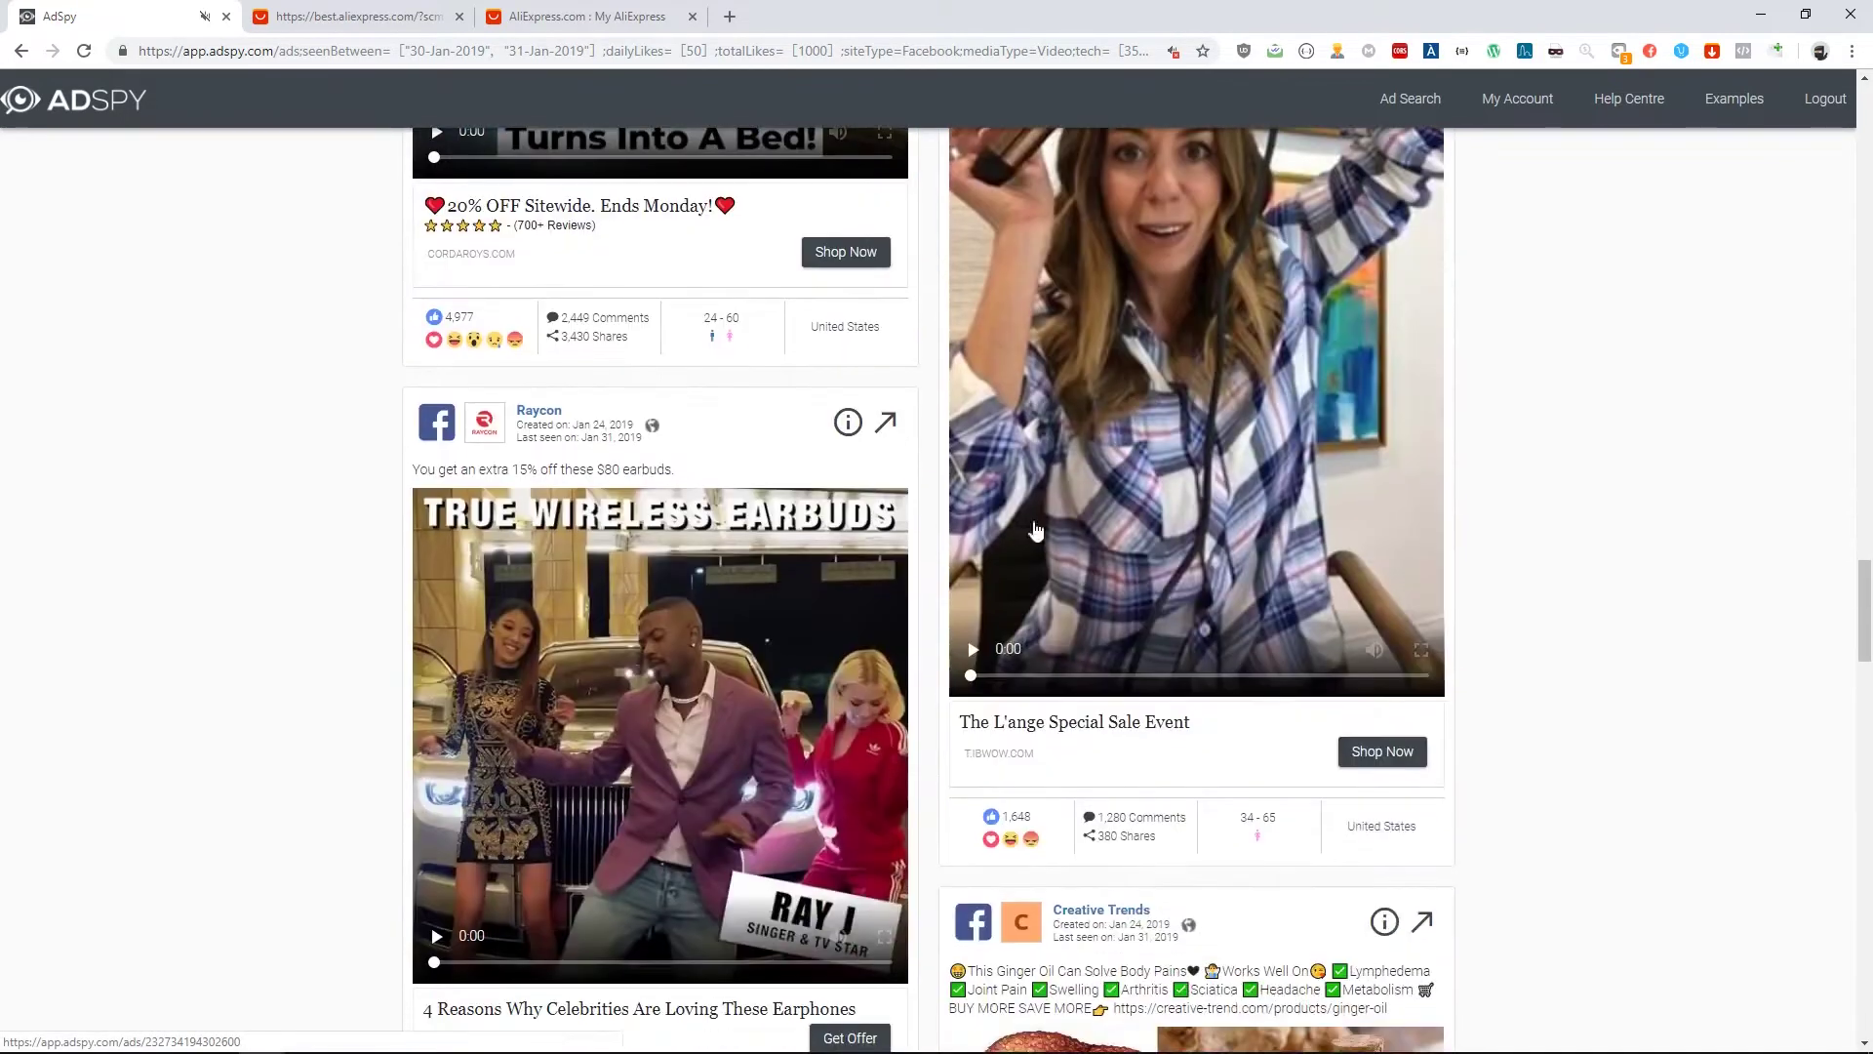
scroll(906, 718, down, 18)
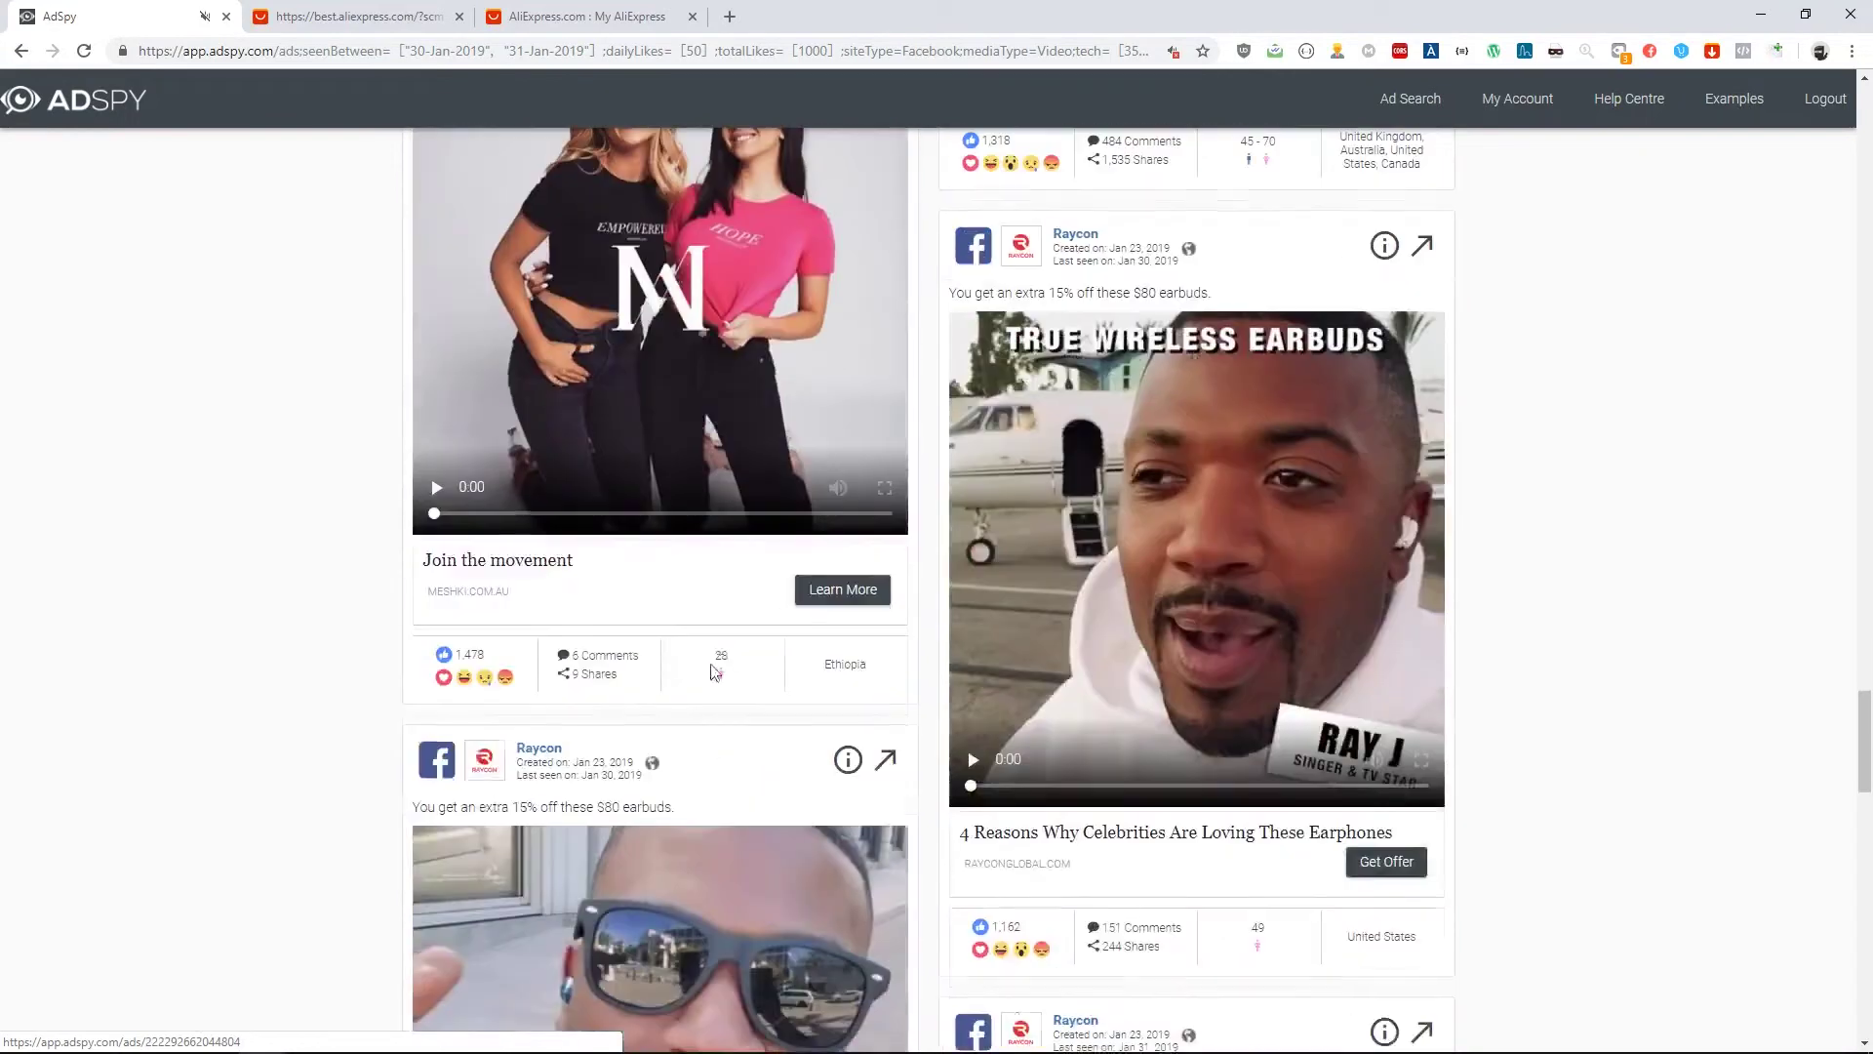
scroll(1375, 404, down, 11)
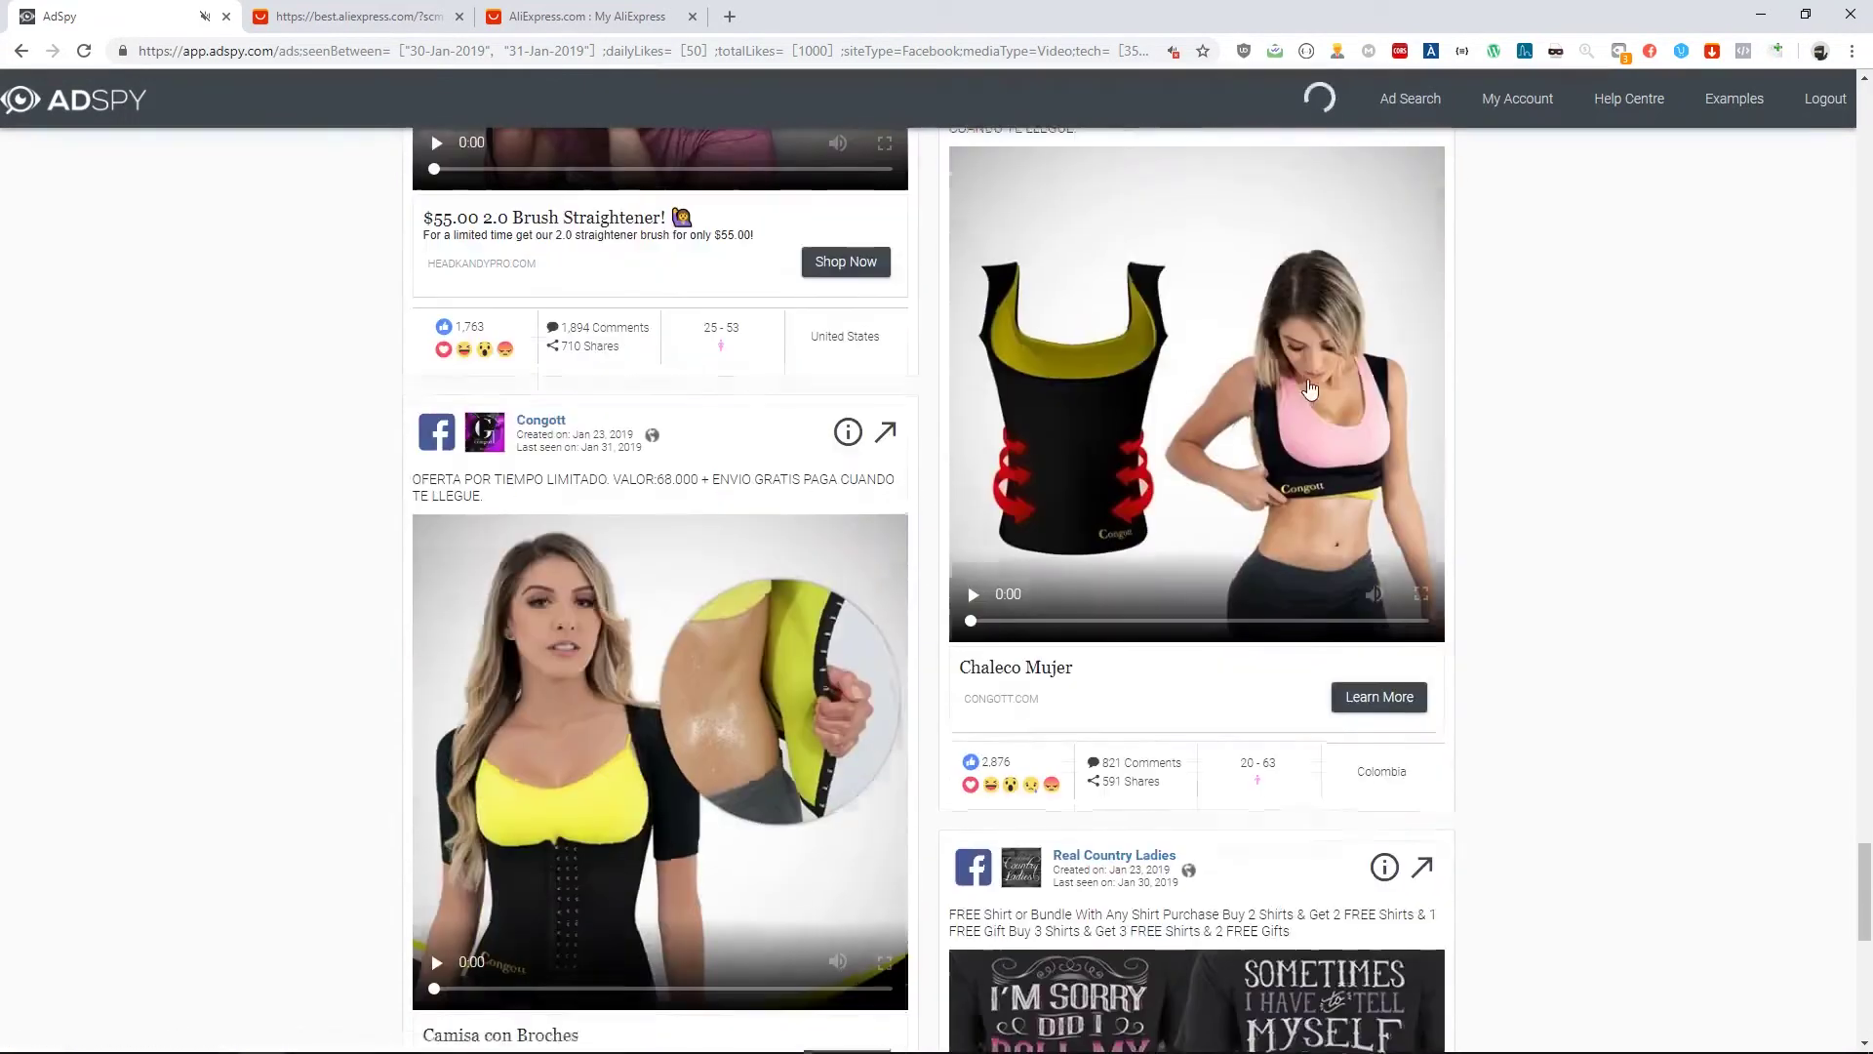
scroll(980, 429, up, 4)
scroll(987, 439, down, 6)
scroll(992, 446, down, 15)
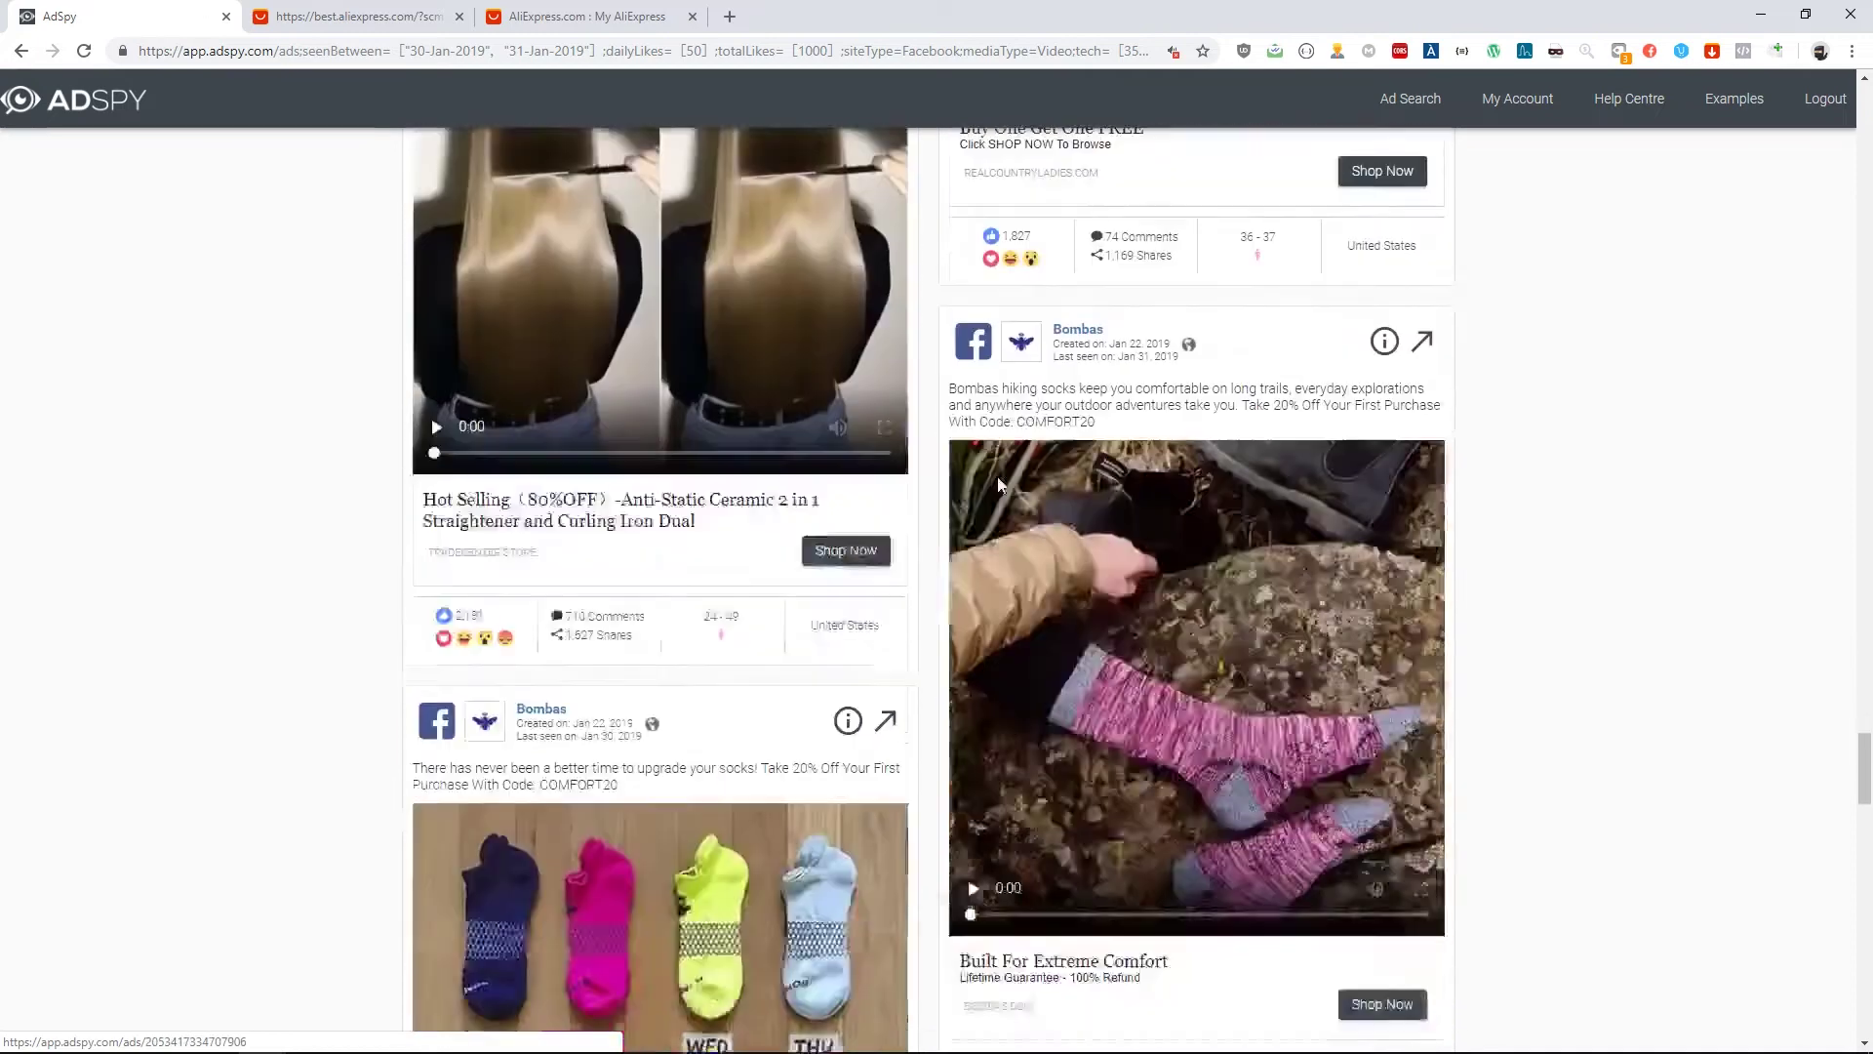
scroll(1000, 484, down, 19)
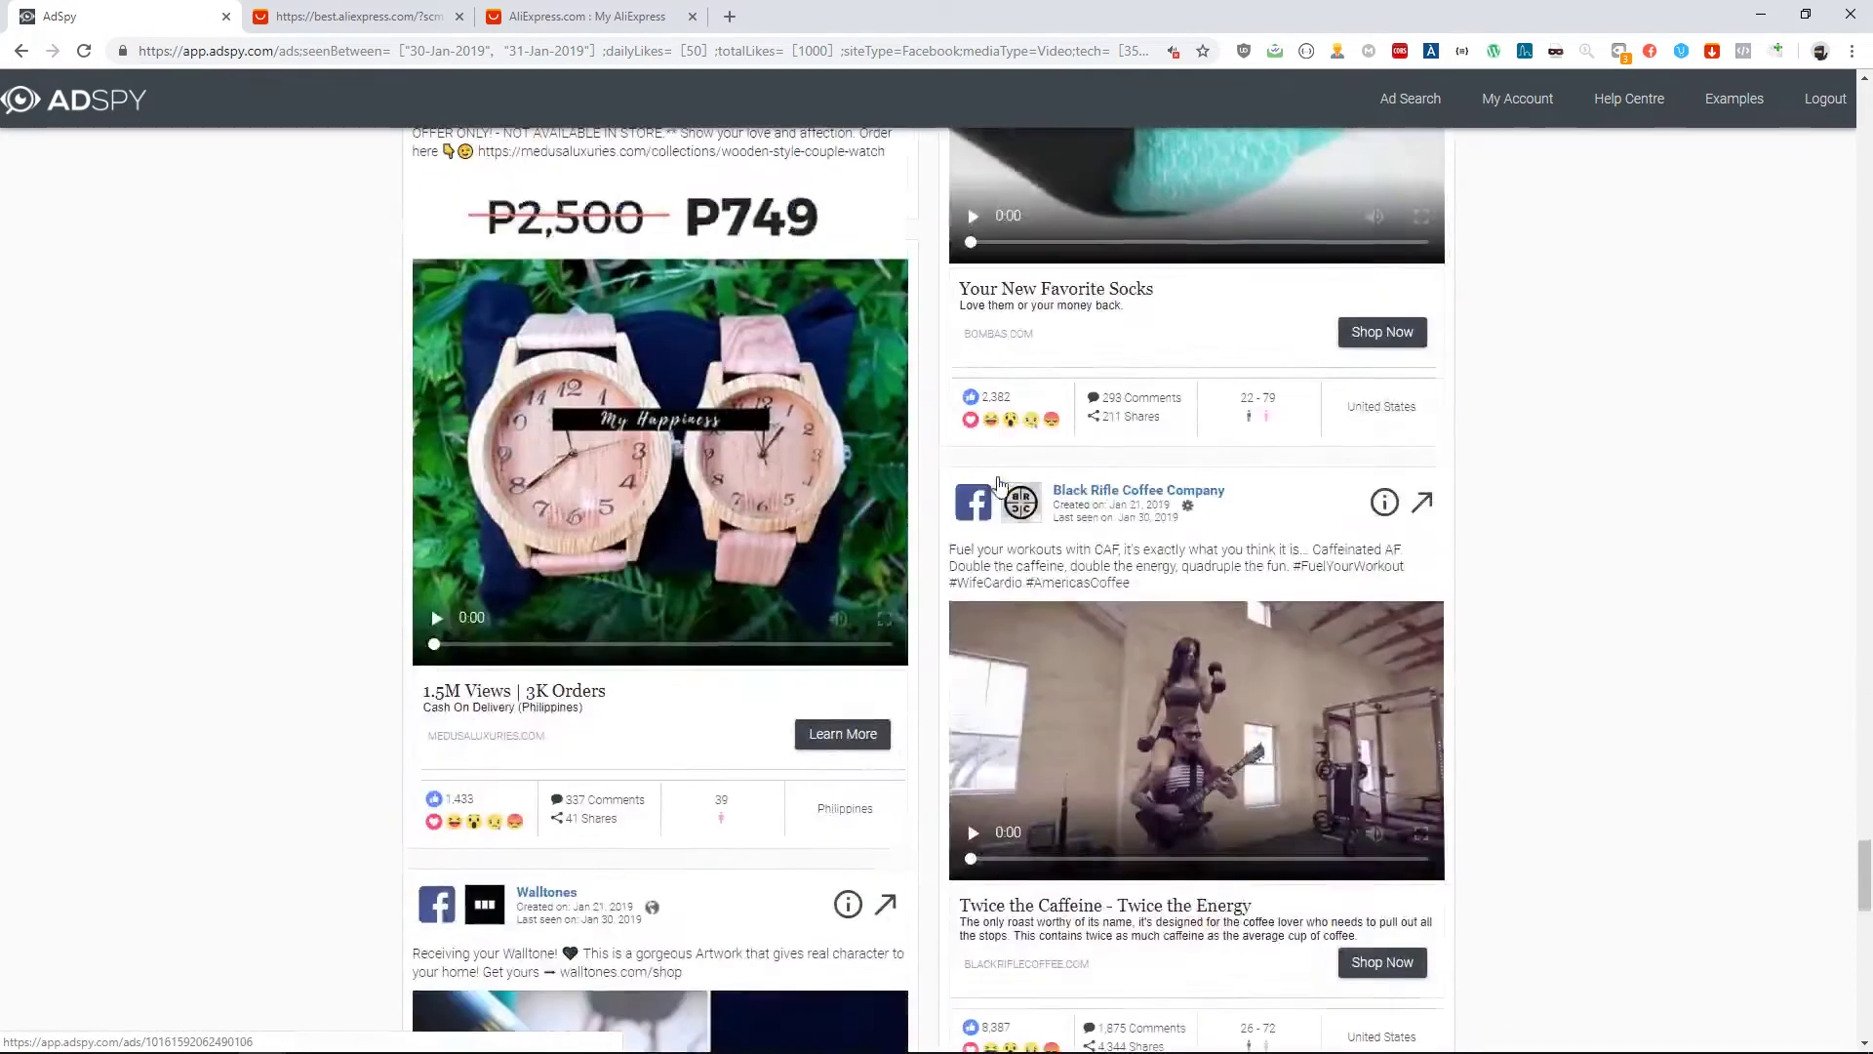
scroll(995, 478, down, 6)
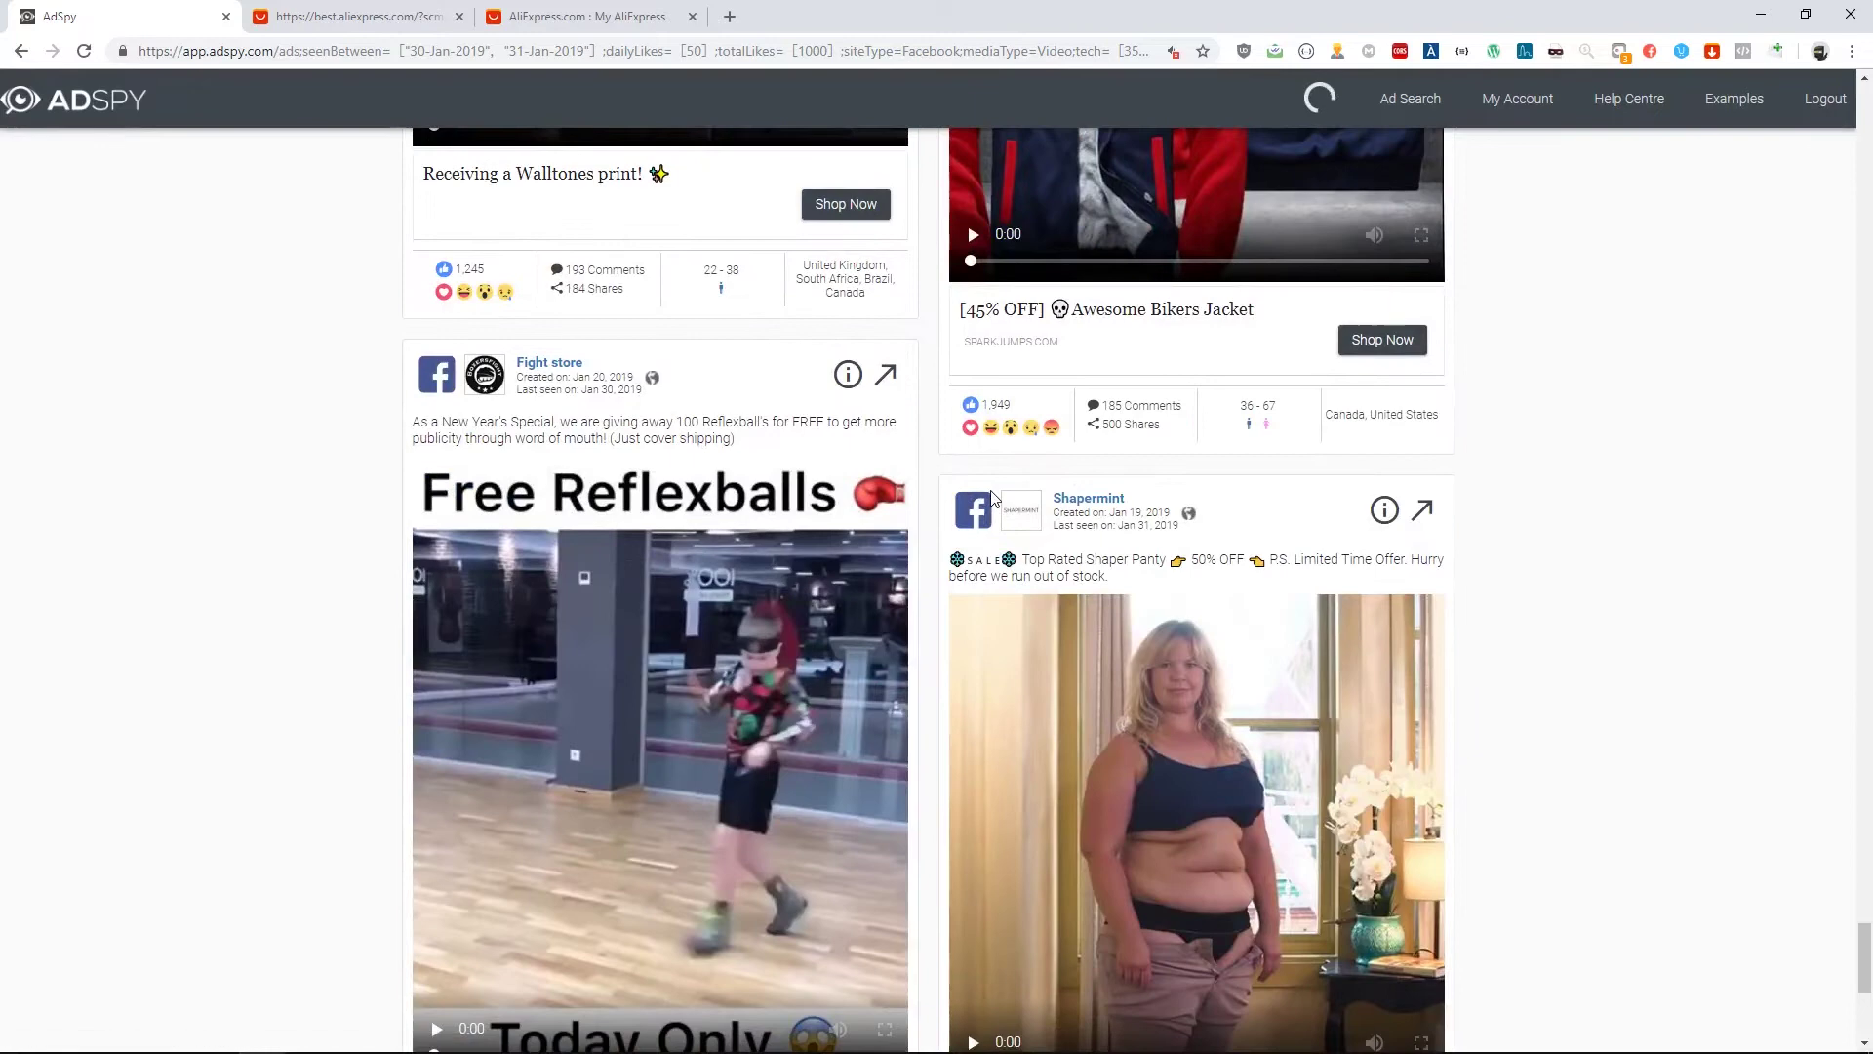
scroll(992, 497, down, 4)
scroll(1081, 526, up, 4)
scroll(512, 625, down, 9)
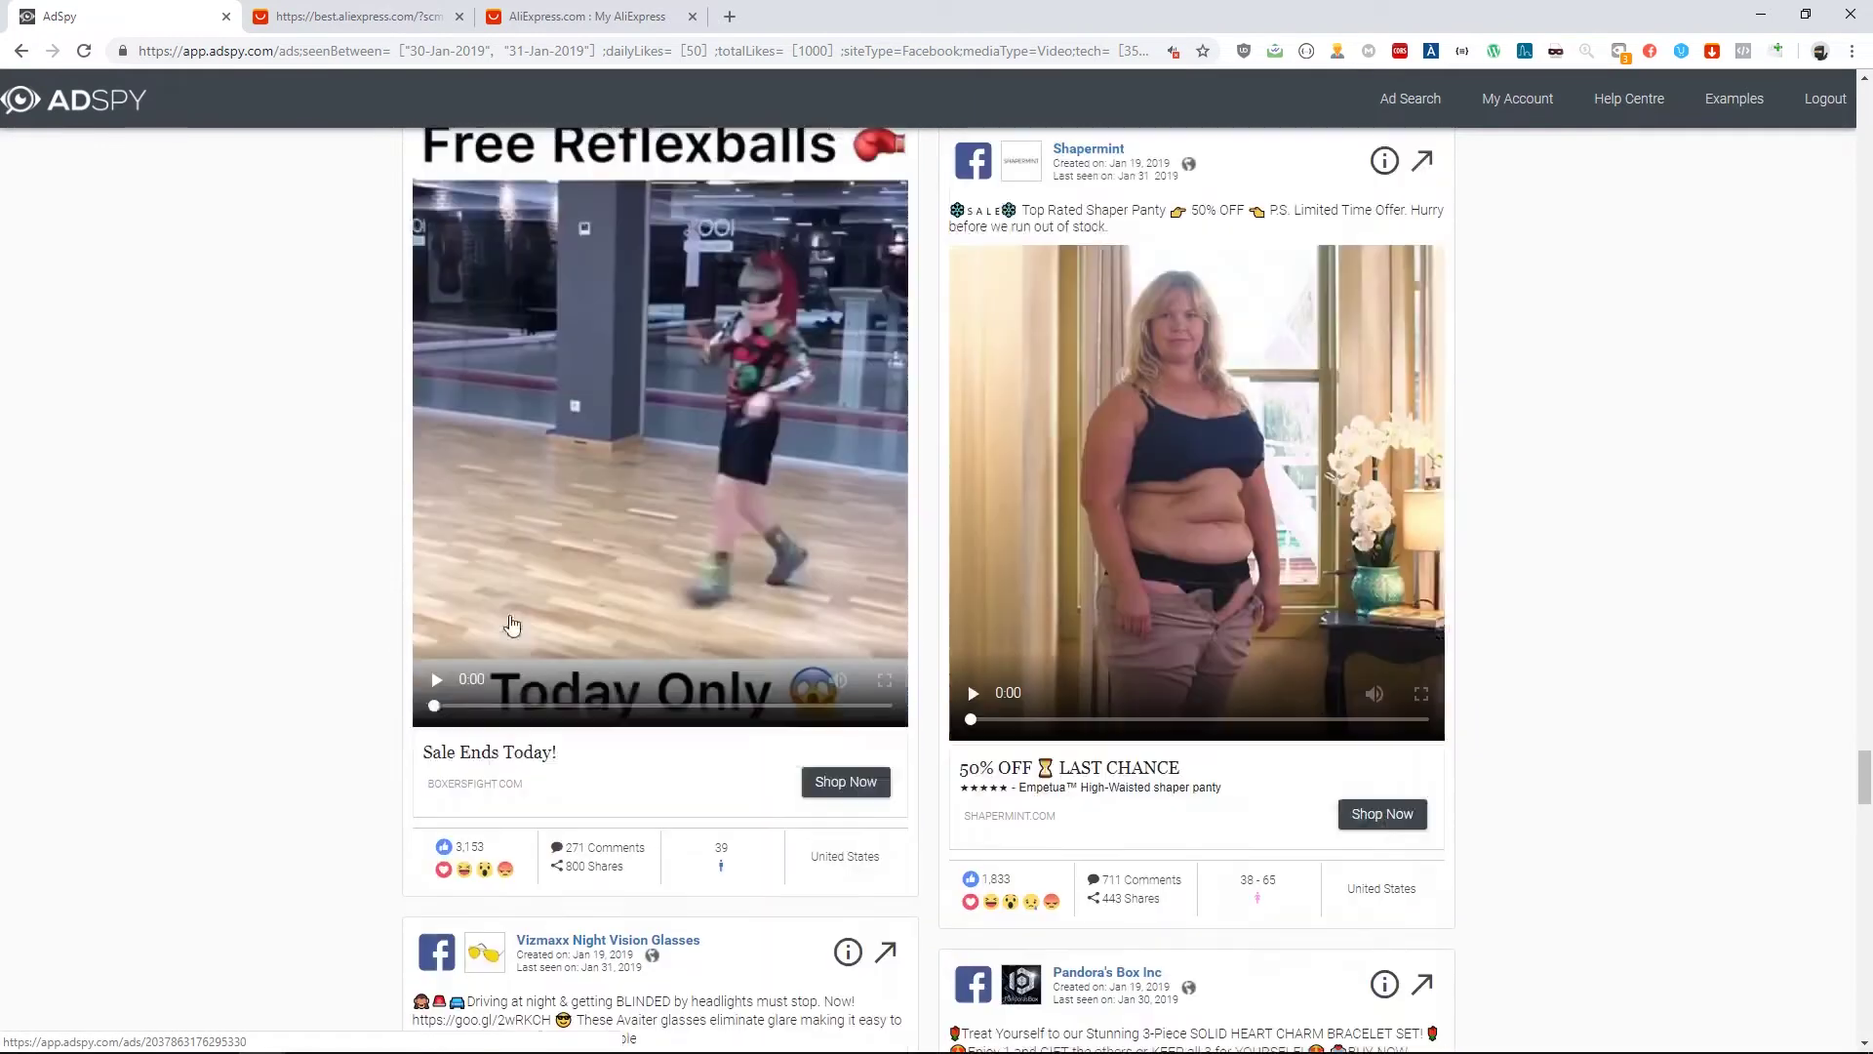
scroll(512, 624, down, 10)
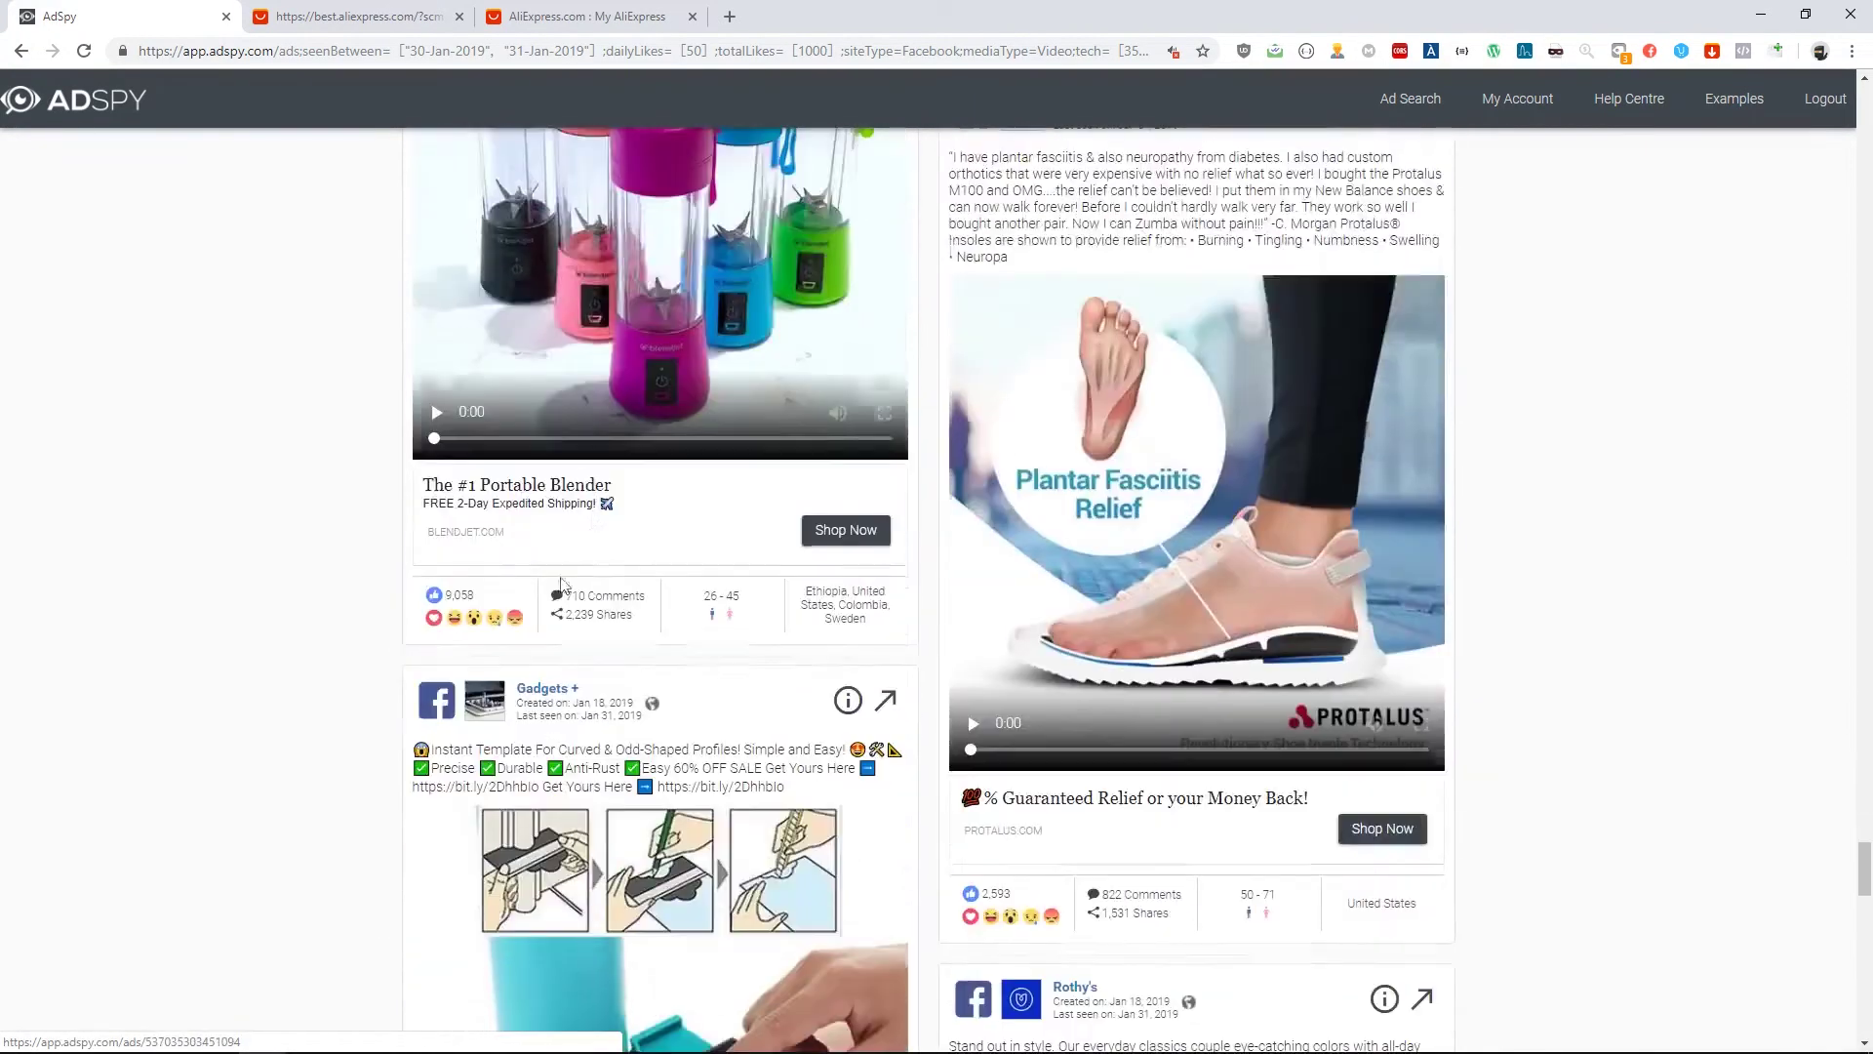
scroll(605, 334, down, 6)
scroll(1213, 535, down, 5)
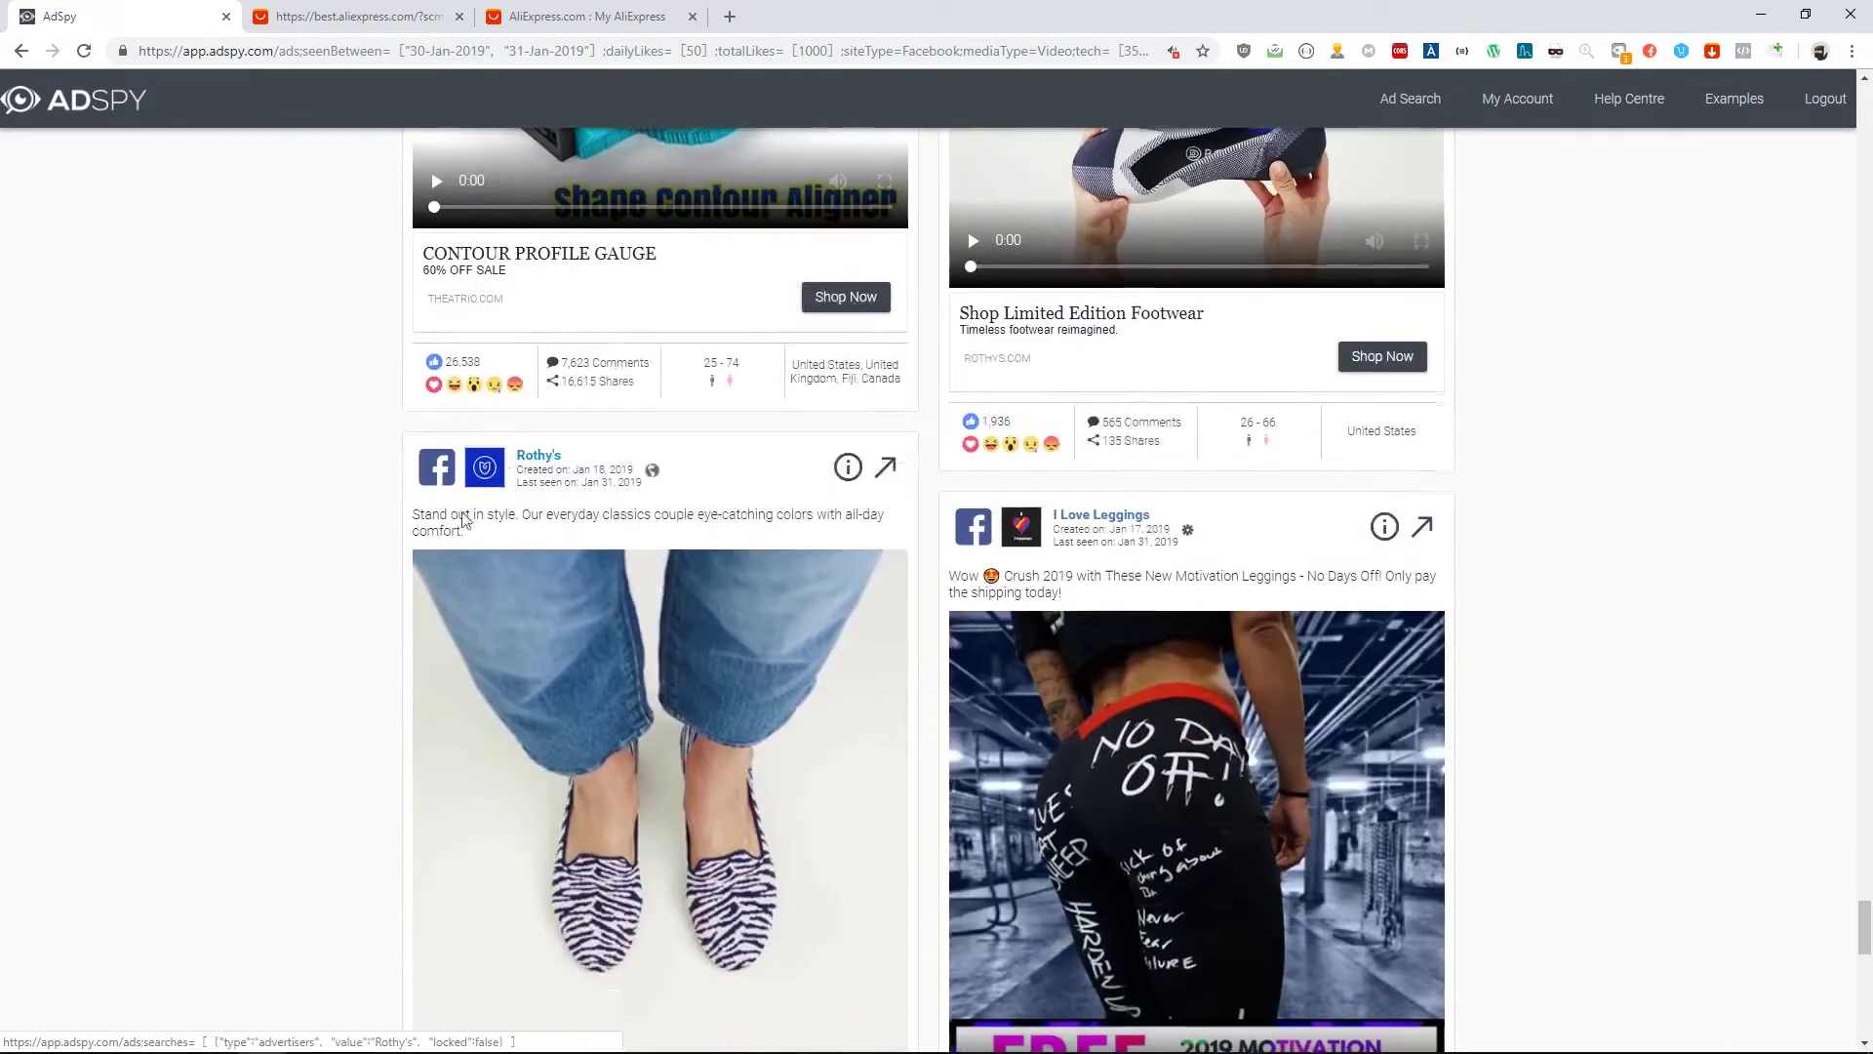
scroll(898, 554, down, 18)
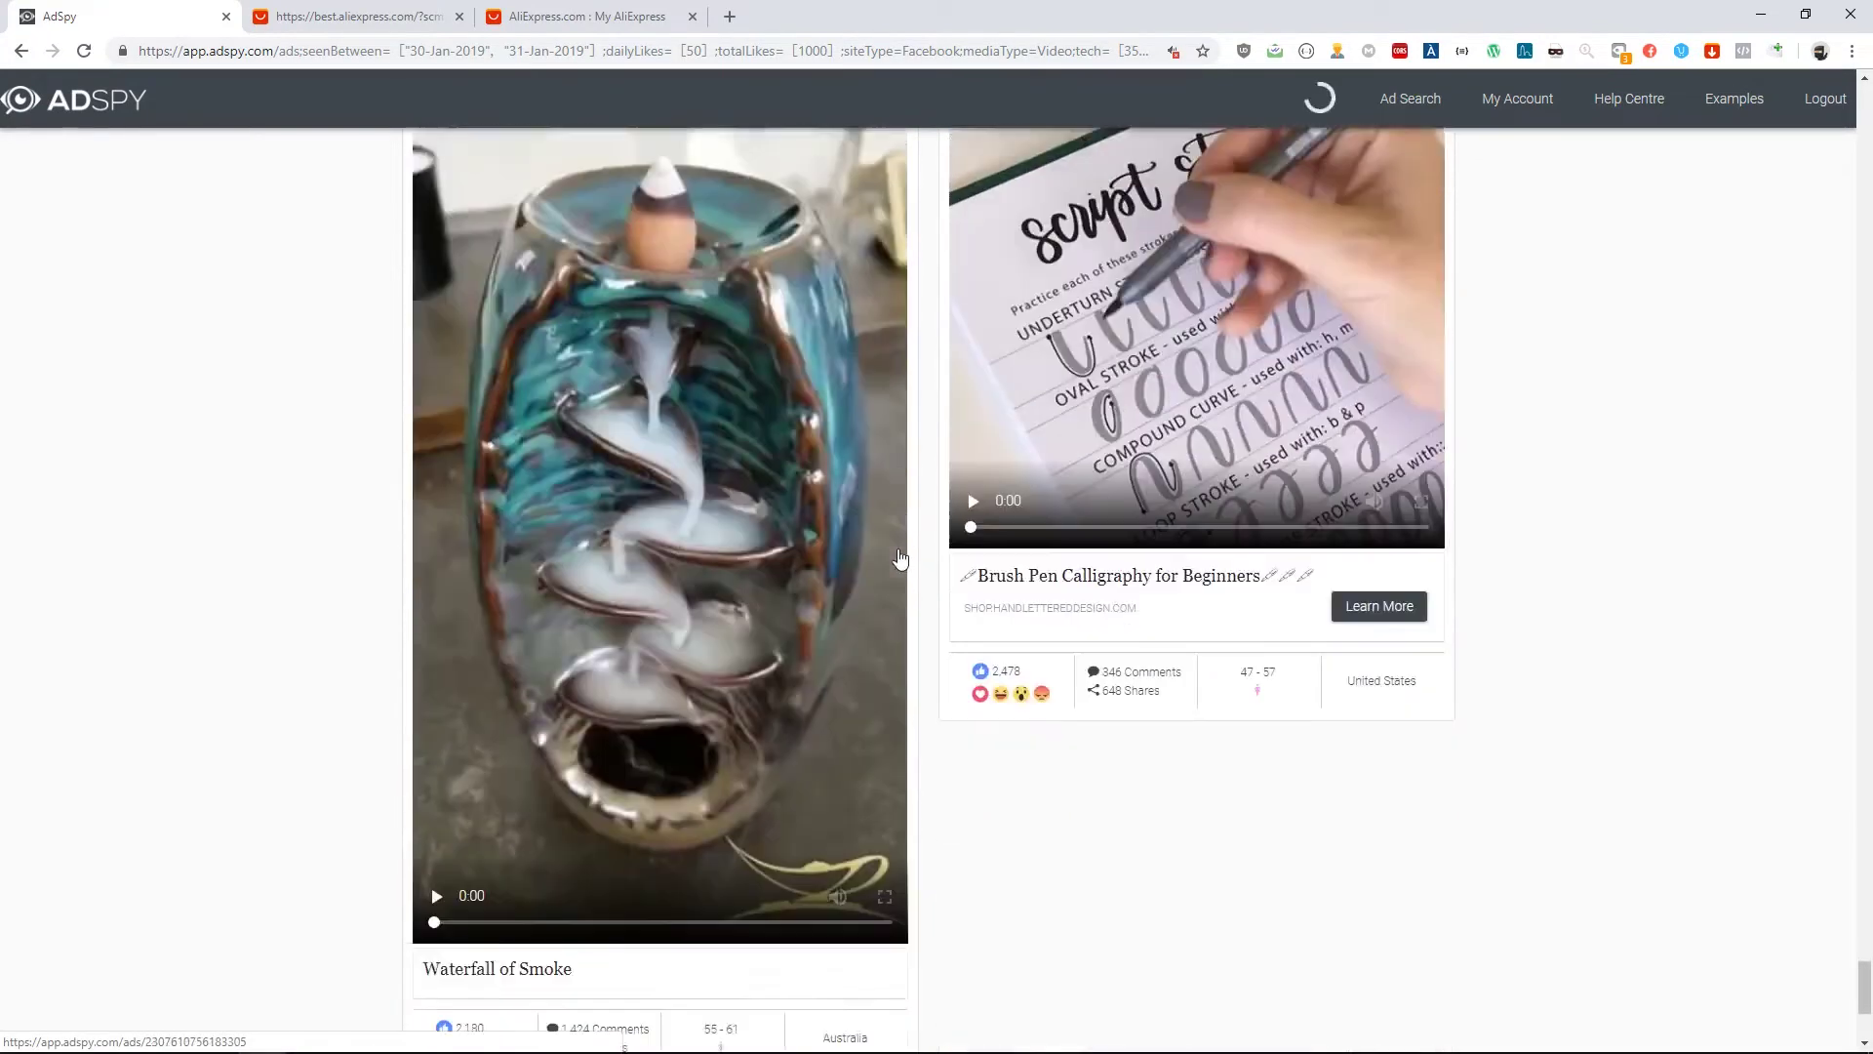
scroll(899, 558, down, 13)
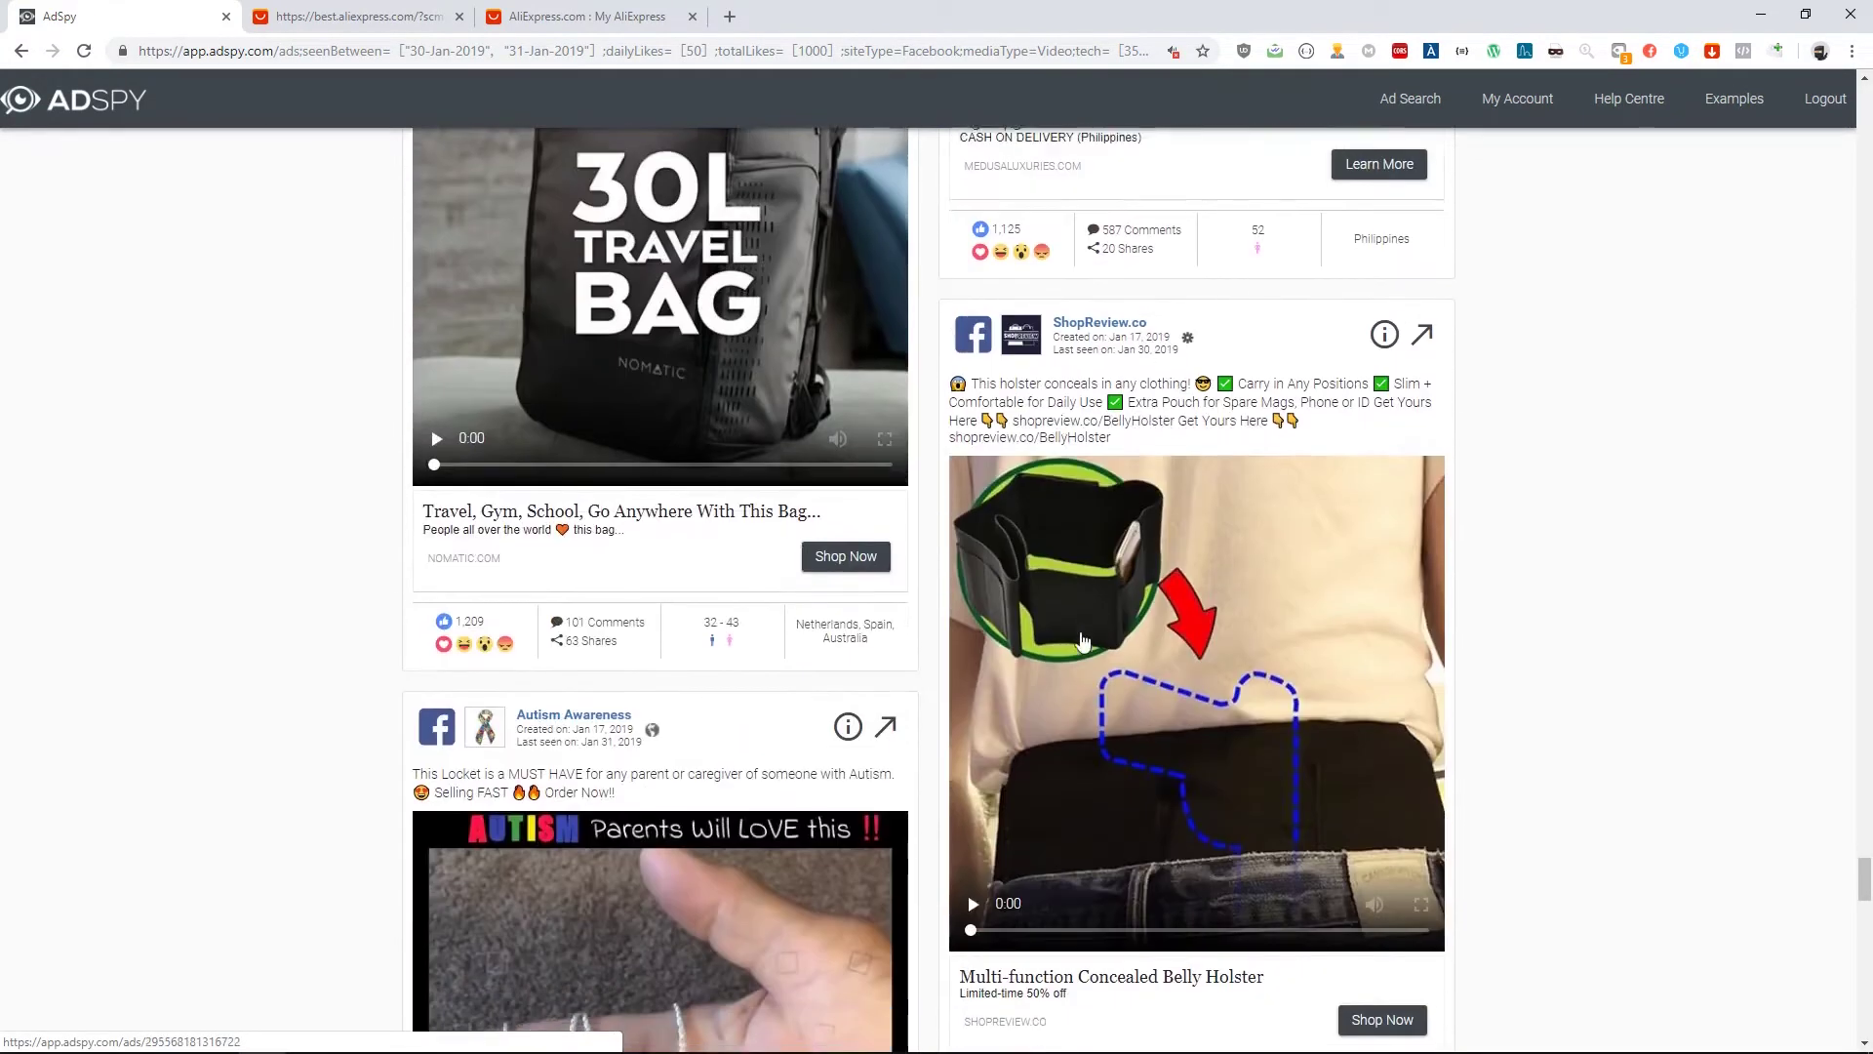
scroll(1066, 641, down, 16)
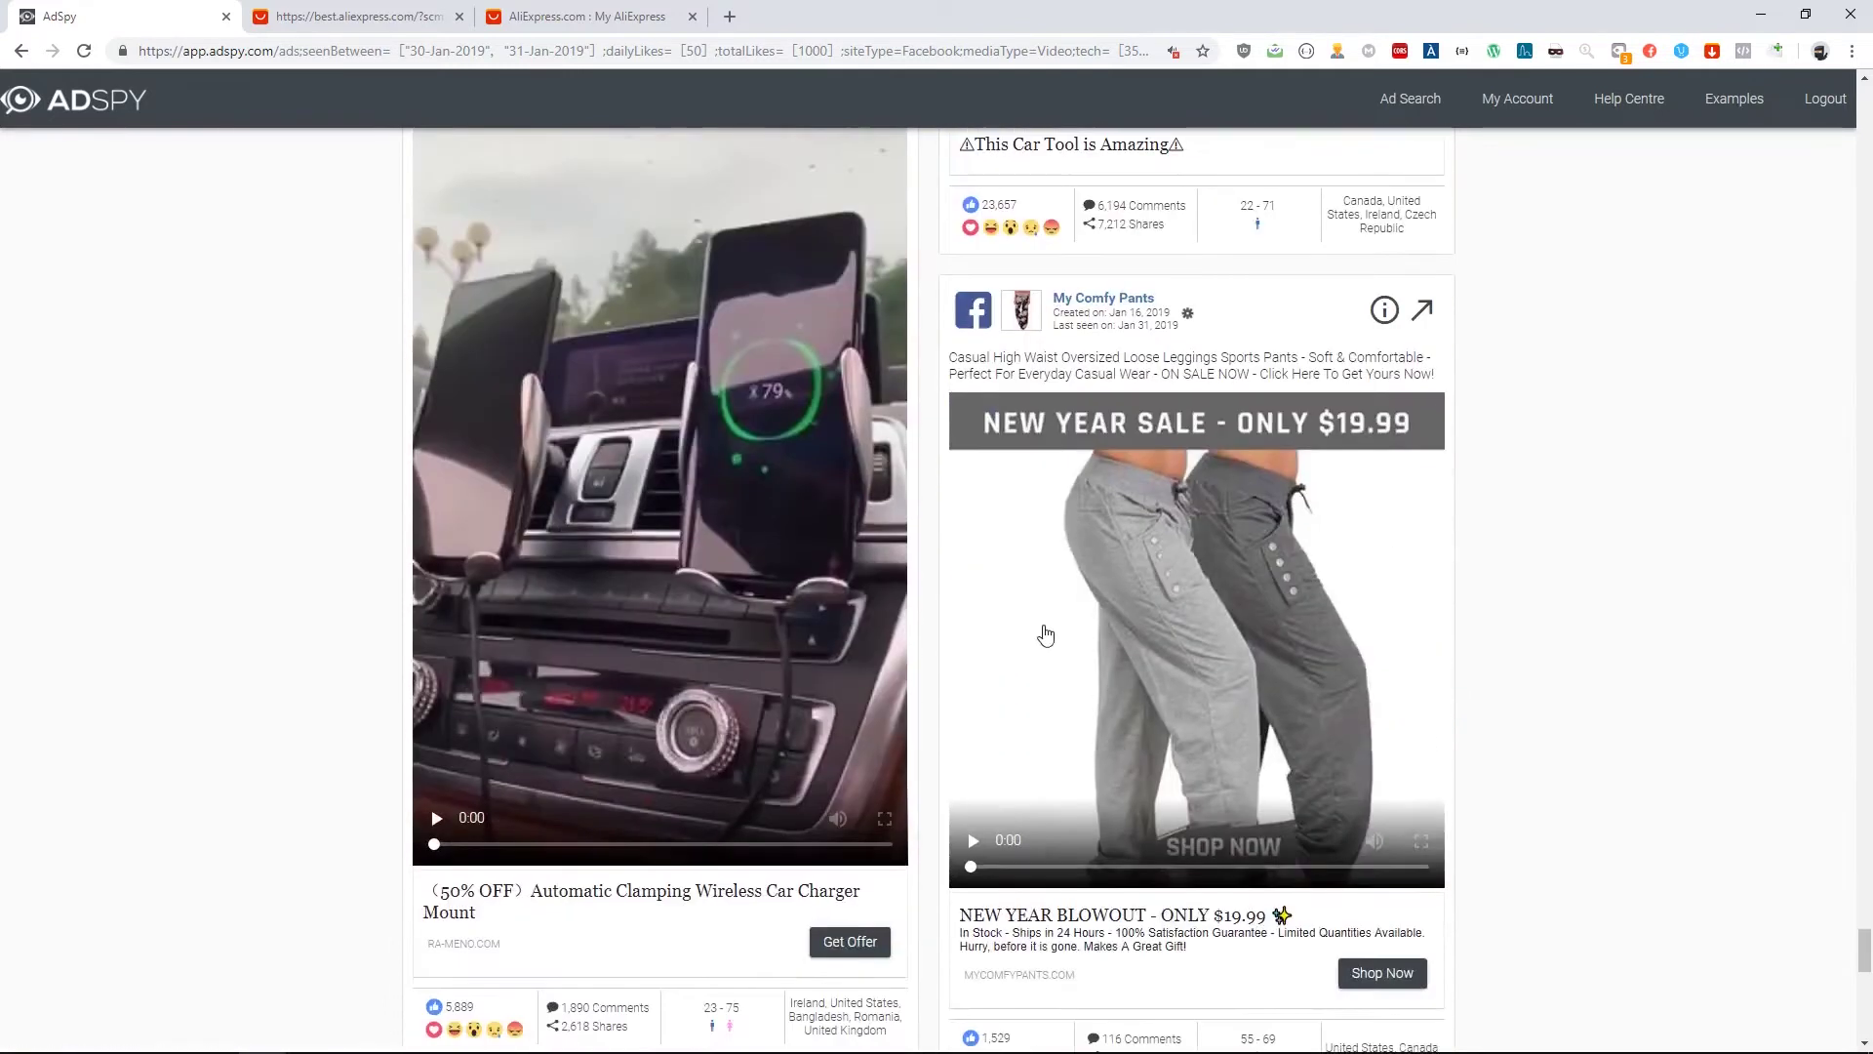
scroll(1664, 335, down, 4)
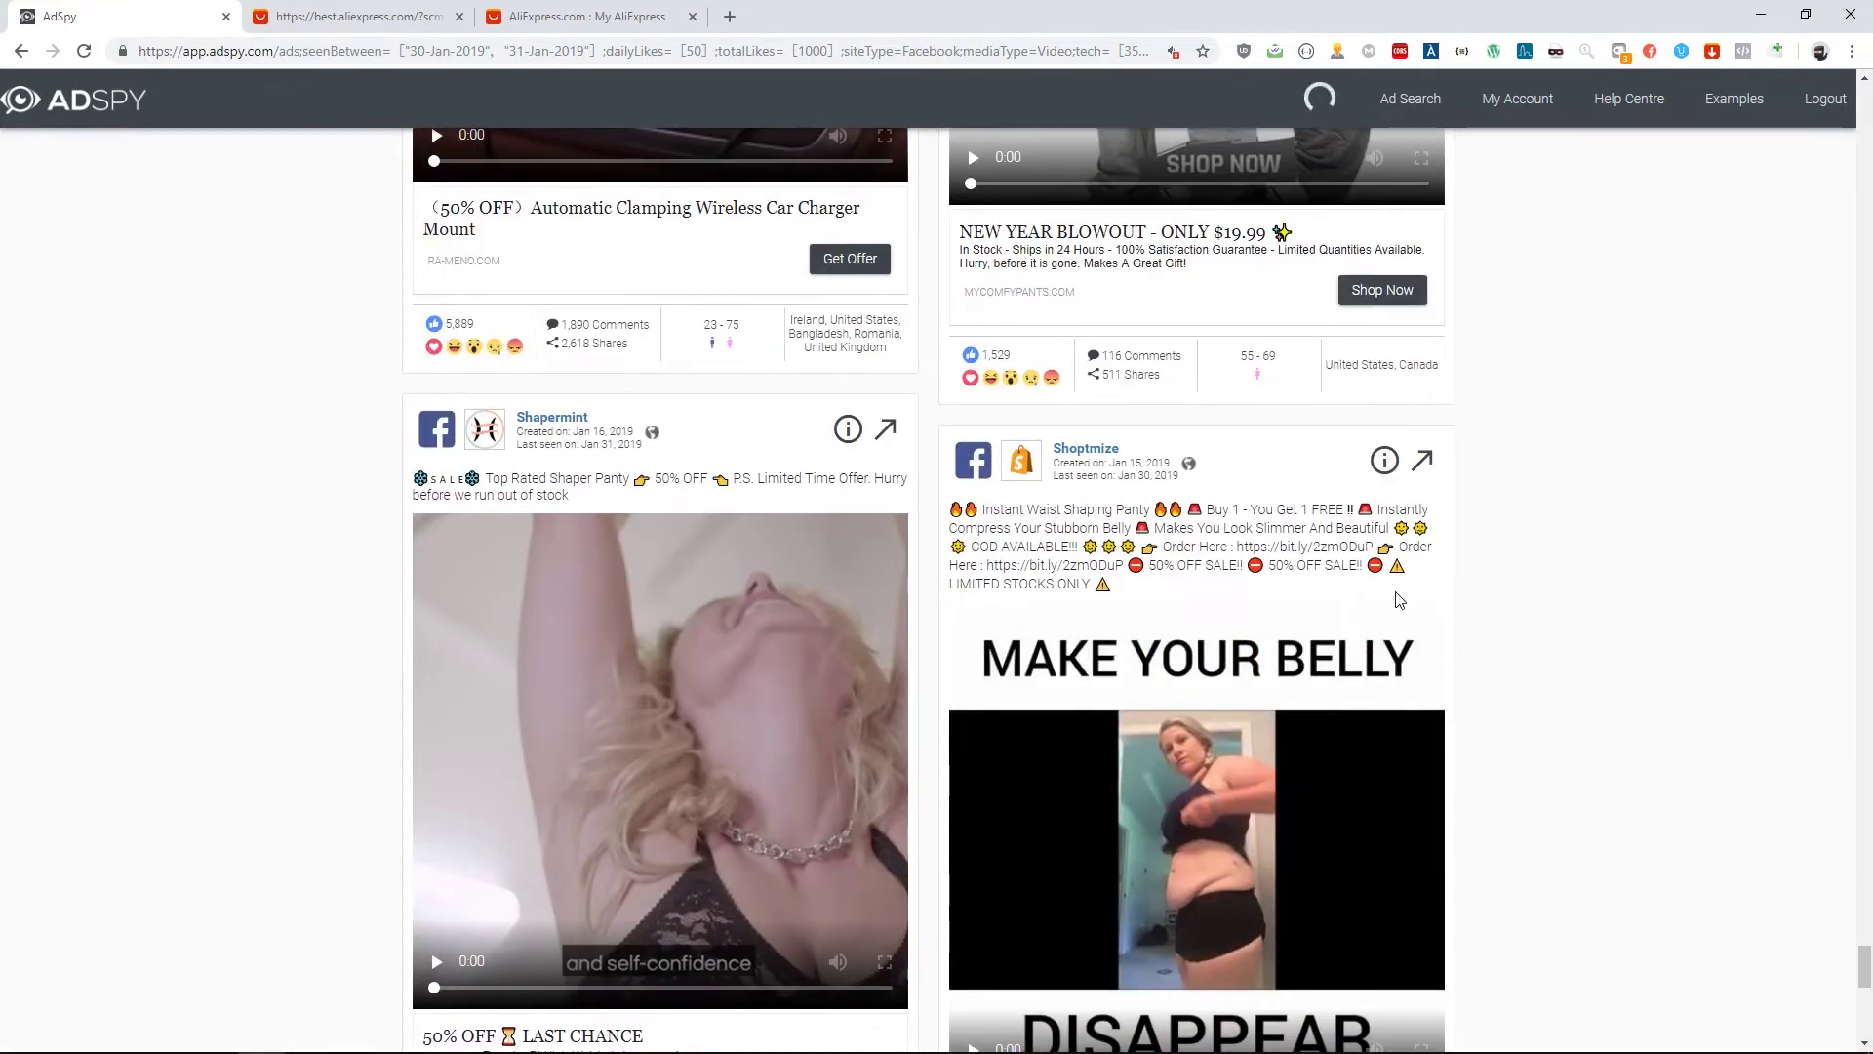
Play the Shoptmize waist shaping panty video ad, skip ahead through the footage to its end and restart it
scroll(1014, 614, down, 3)
scroll(468, 635, up, 1)
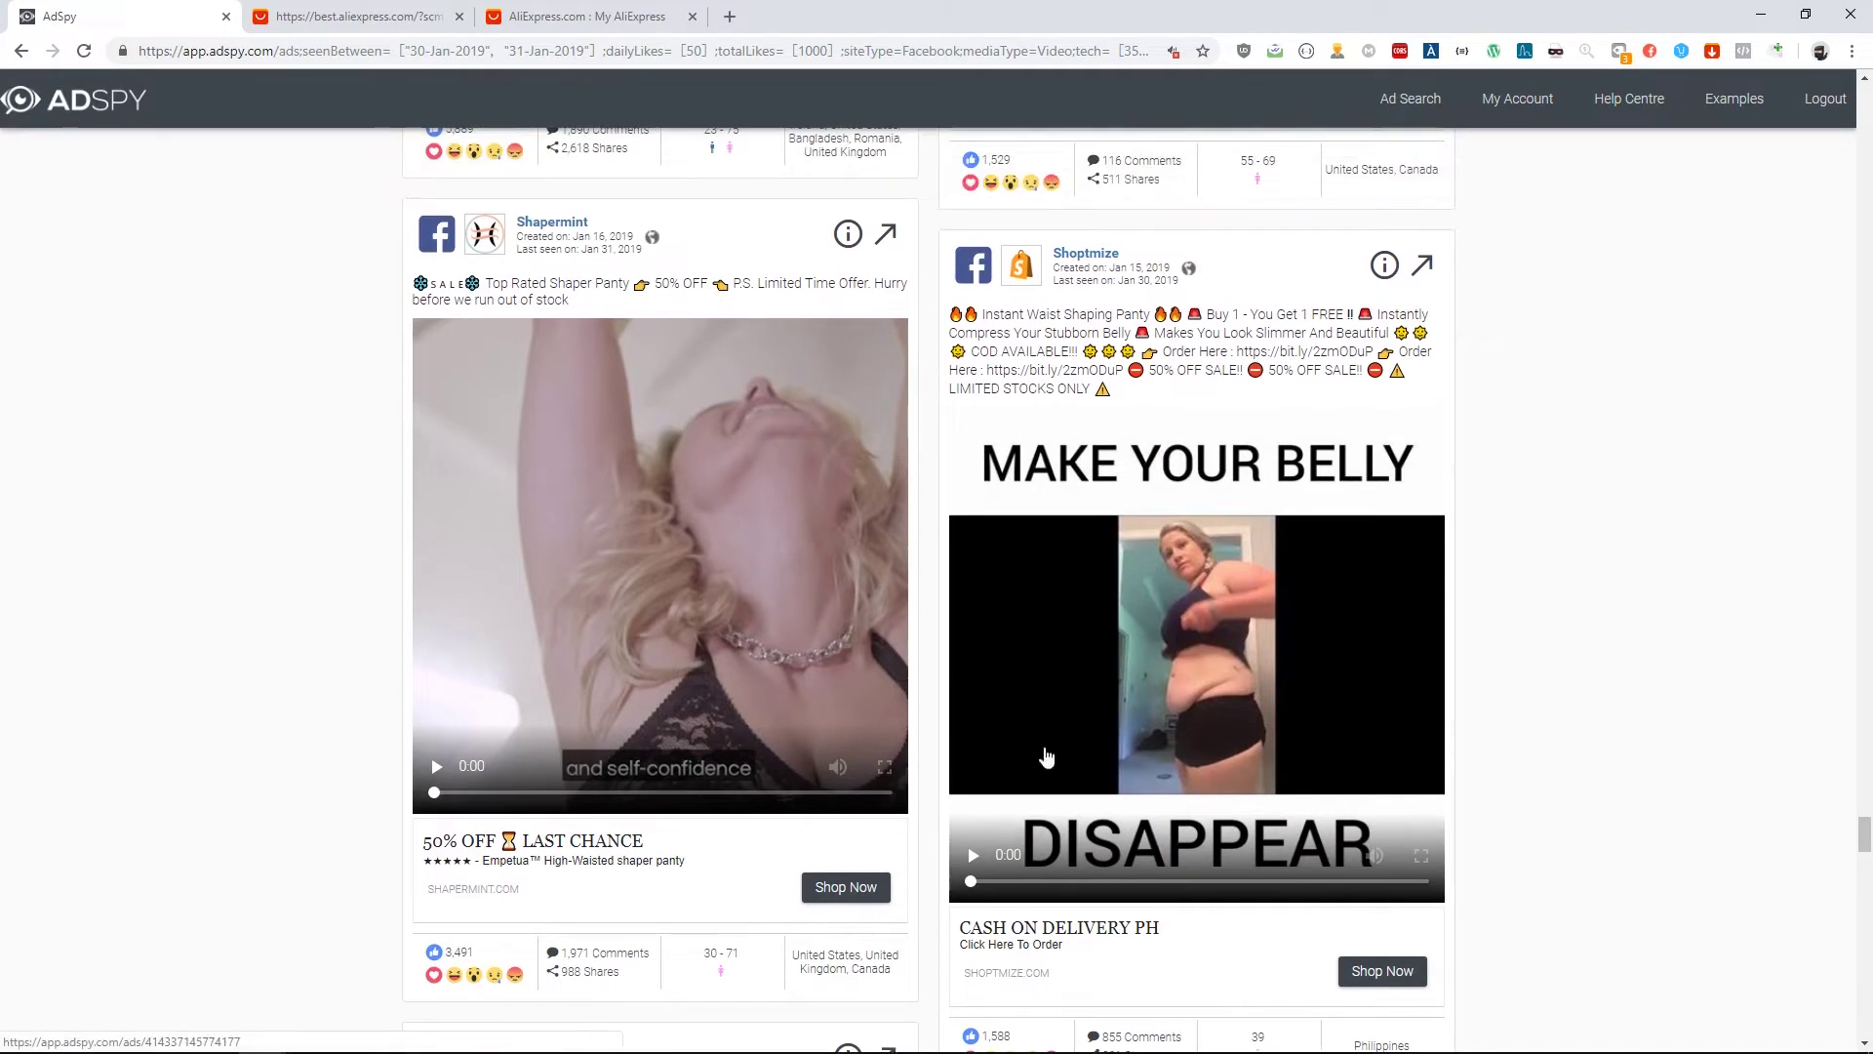
click(964, 850)
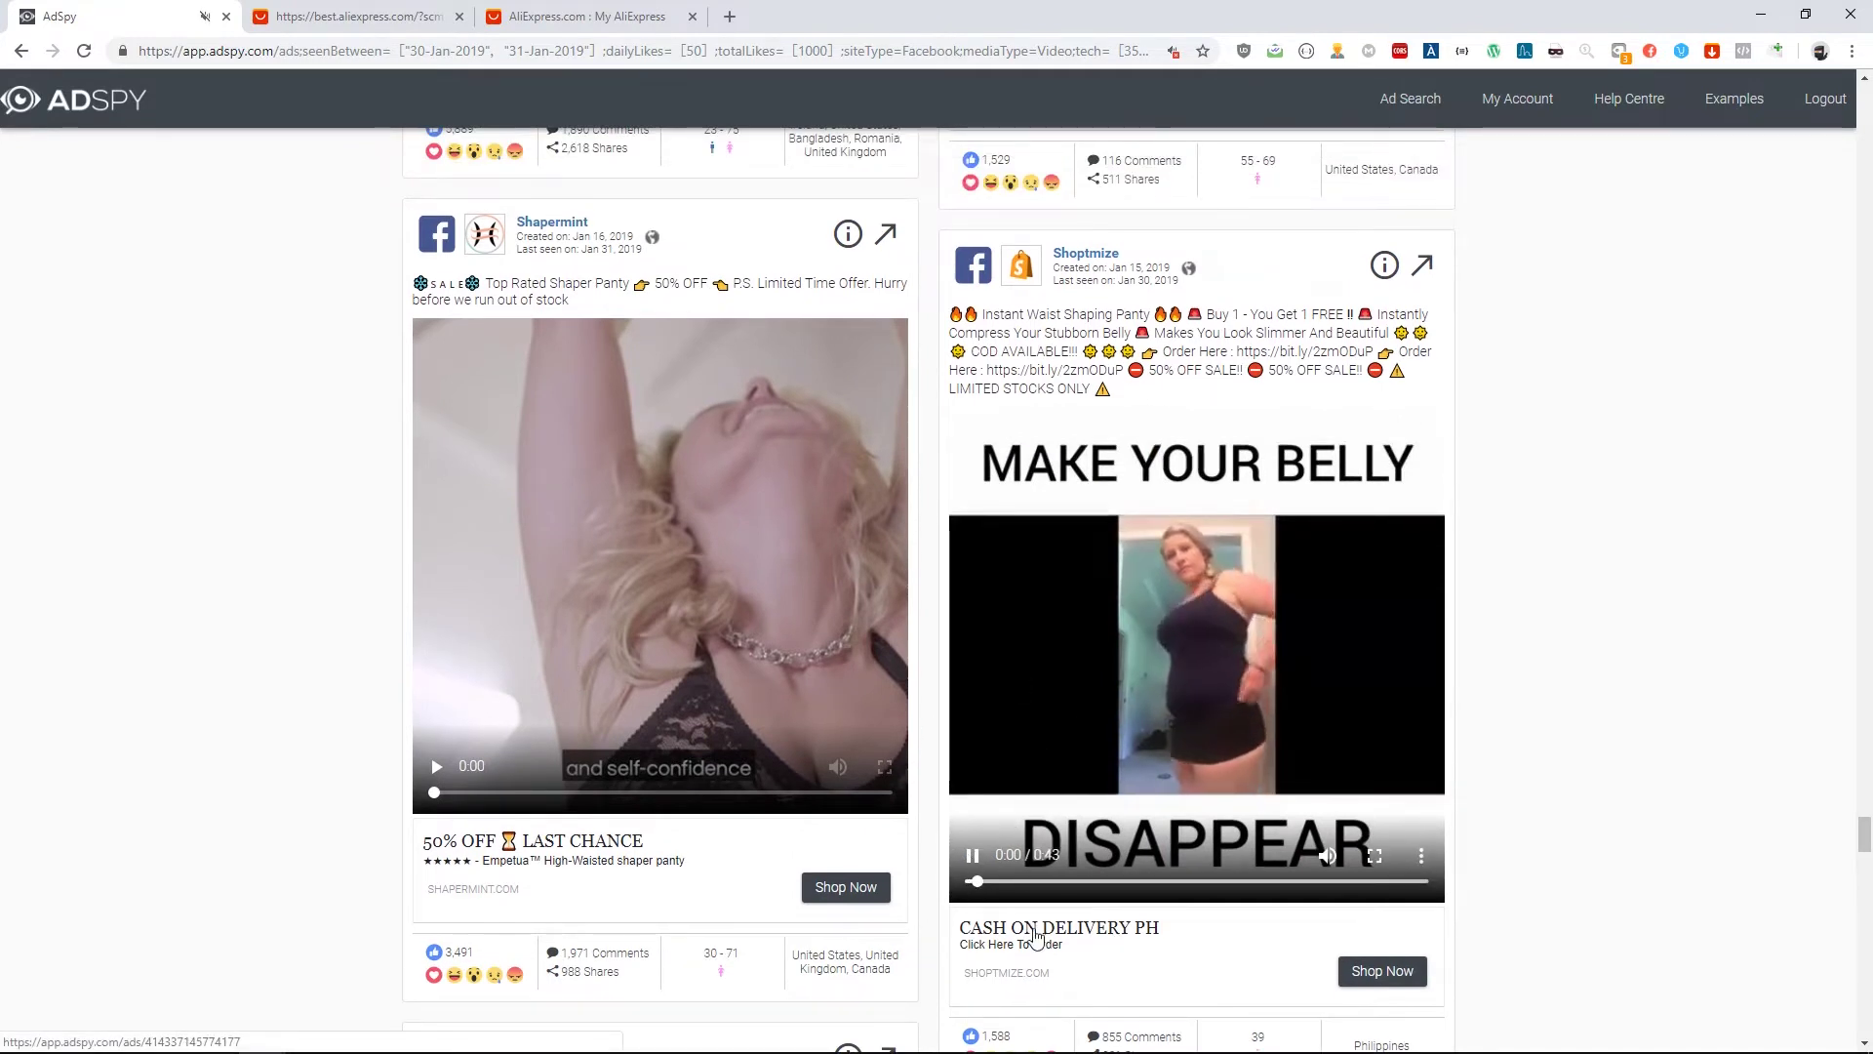
click(1068, 882)
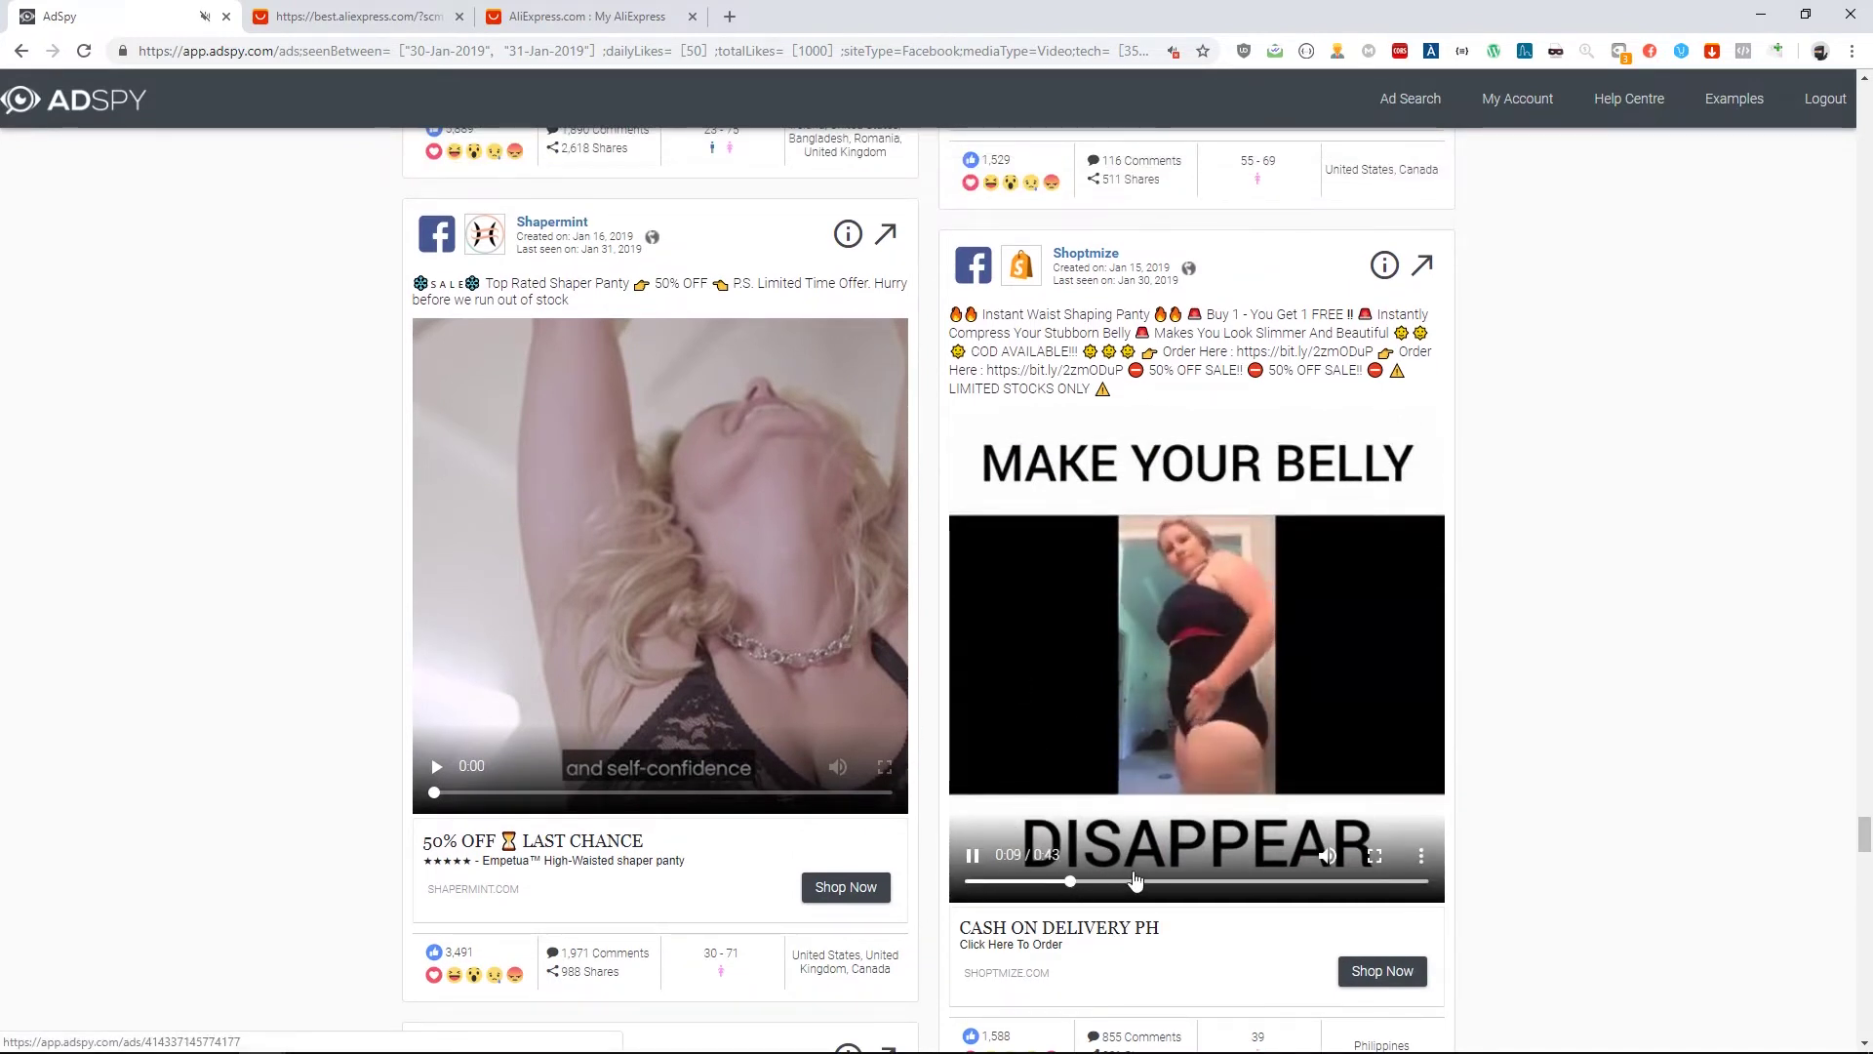
click(1199, 882)
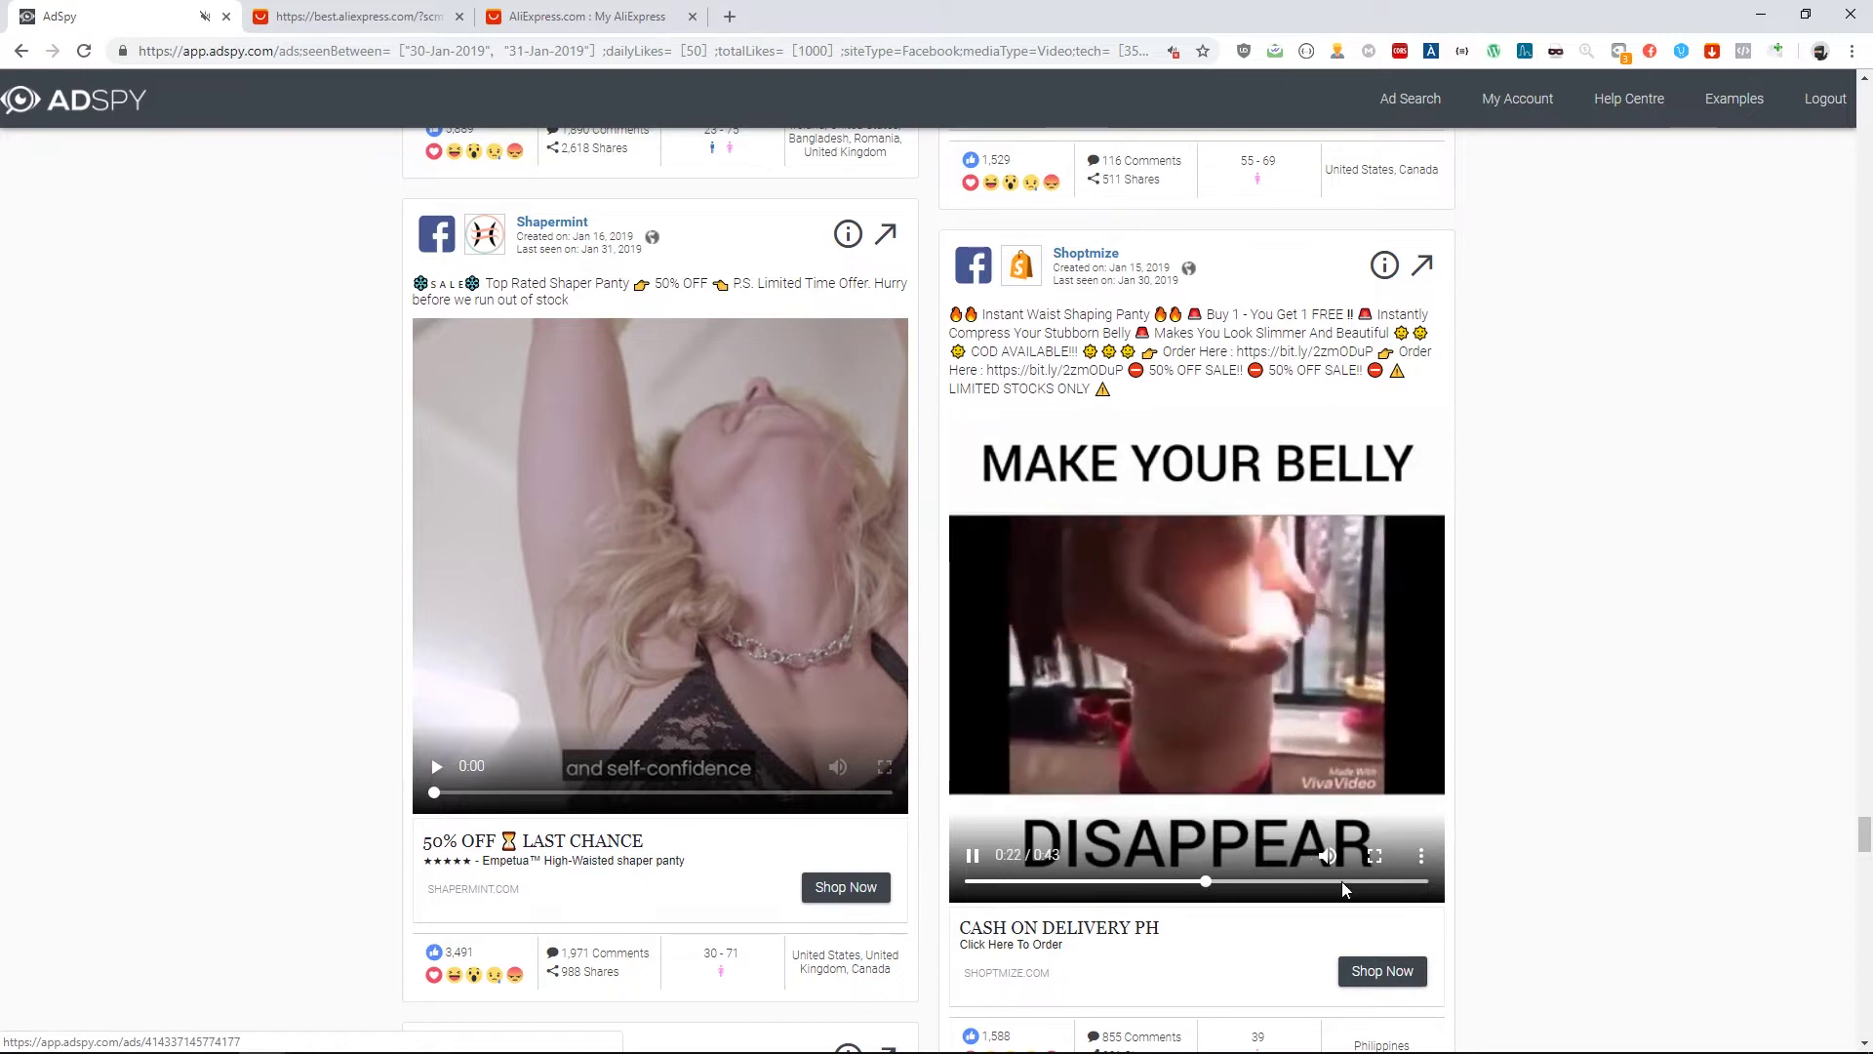
click(1343, 882)
click(1413, 883)
click(972, 858)
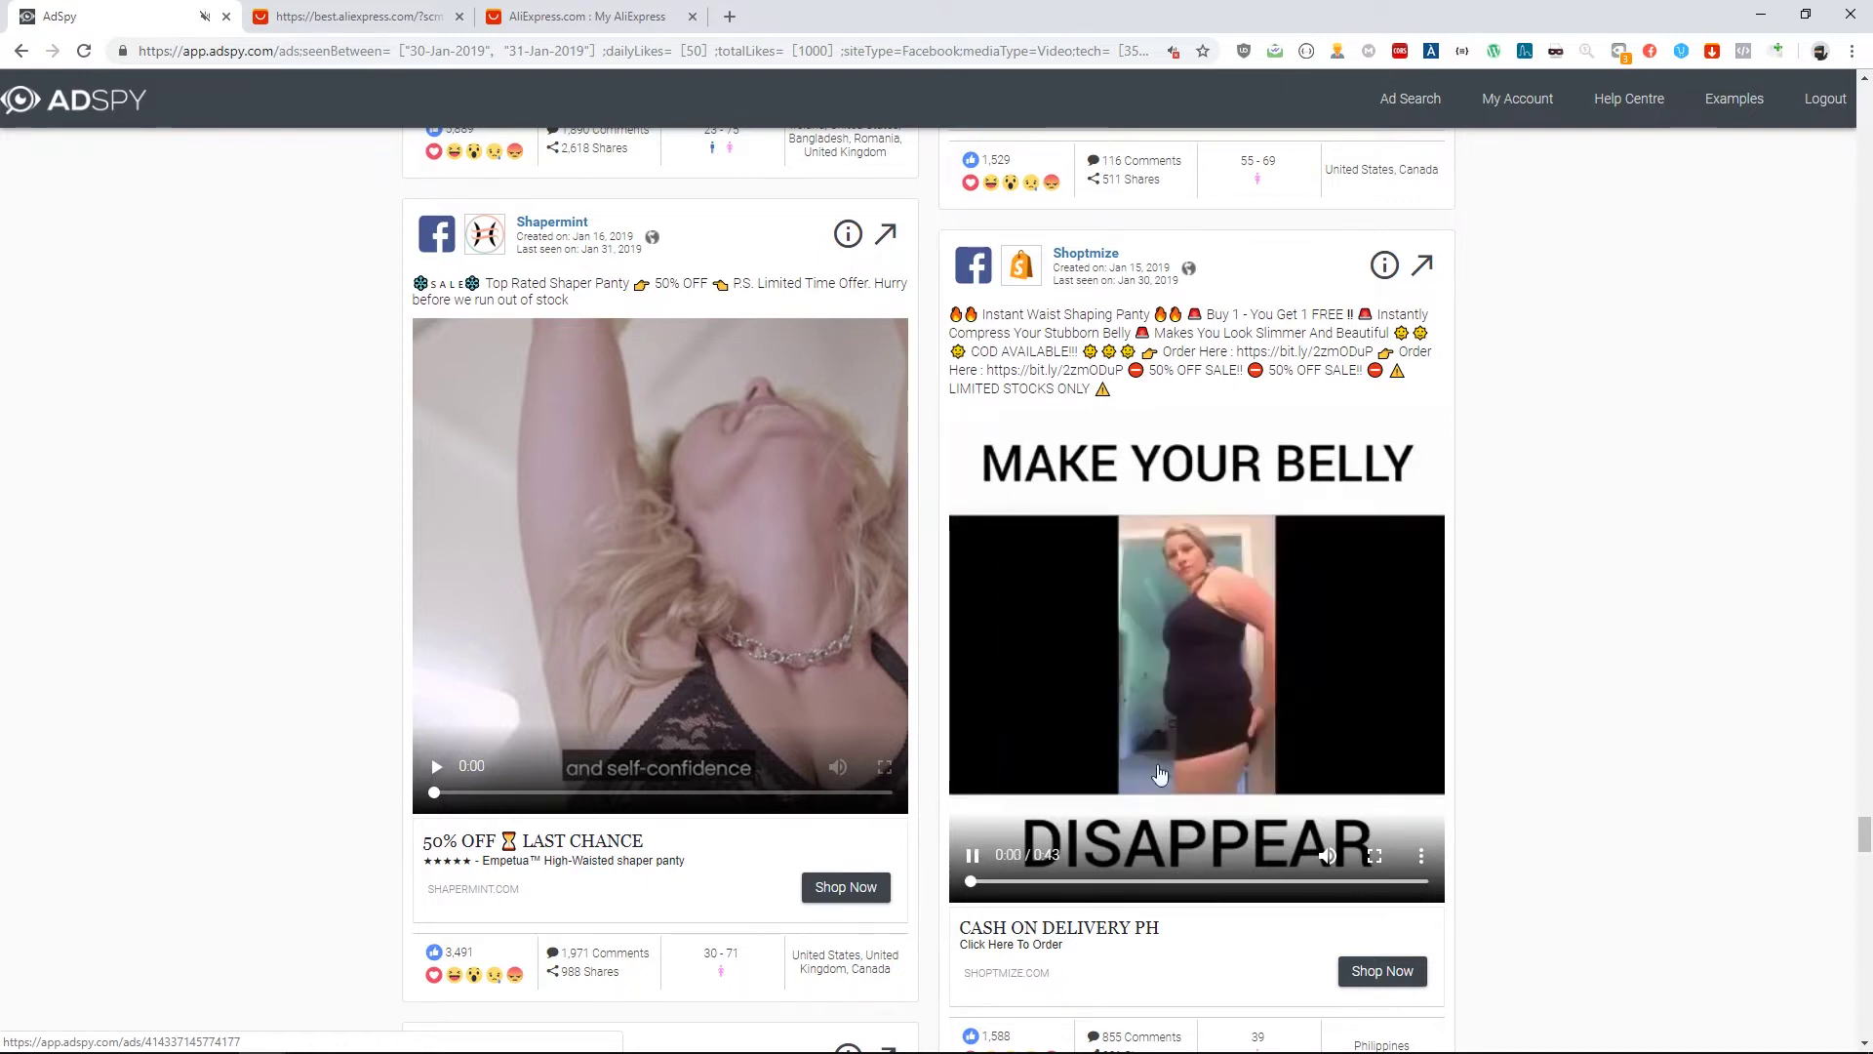
Play the BangHappy Magic Trio Peeler video ad, skipping ahead through the peeling demonstration
scroll(1582, 426, down, 13)
scroll(1582, 430, down, 2)
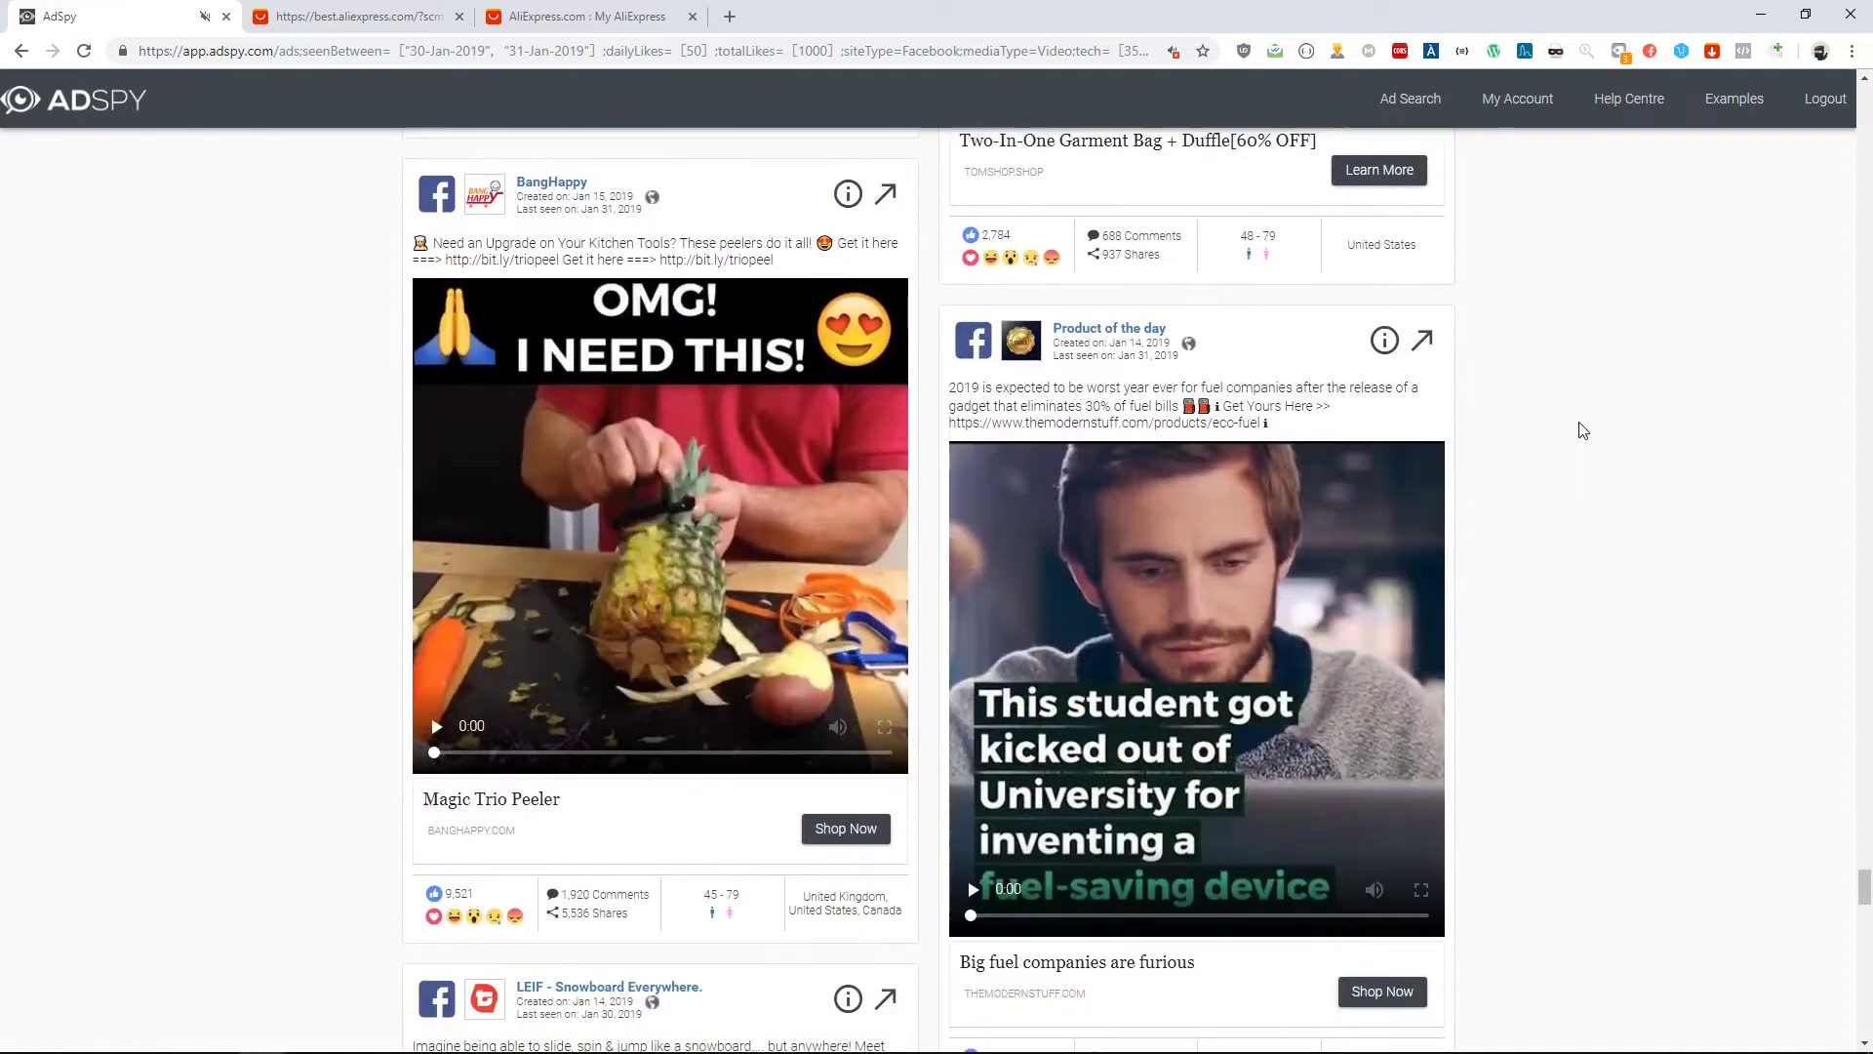
click(436, 730)
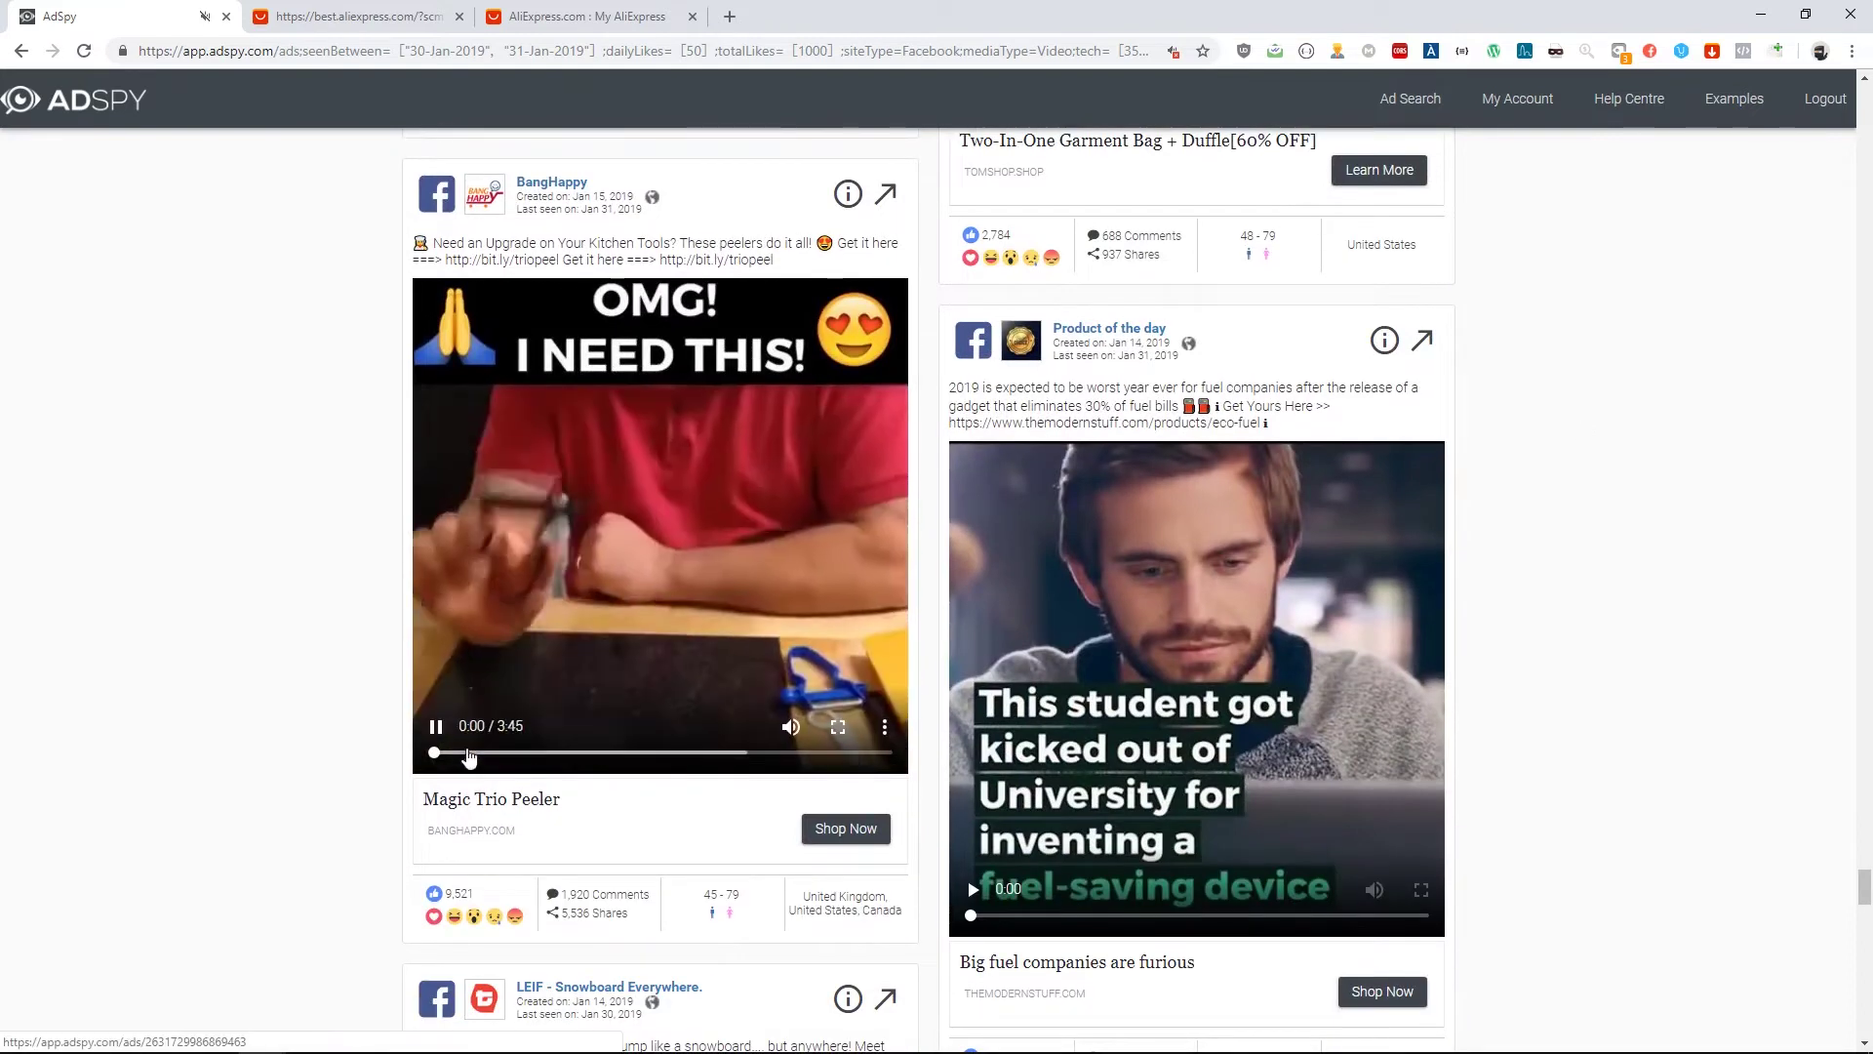
click(494, 752)
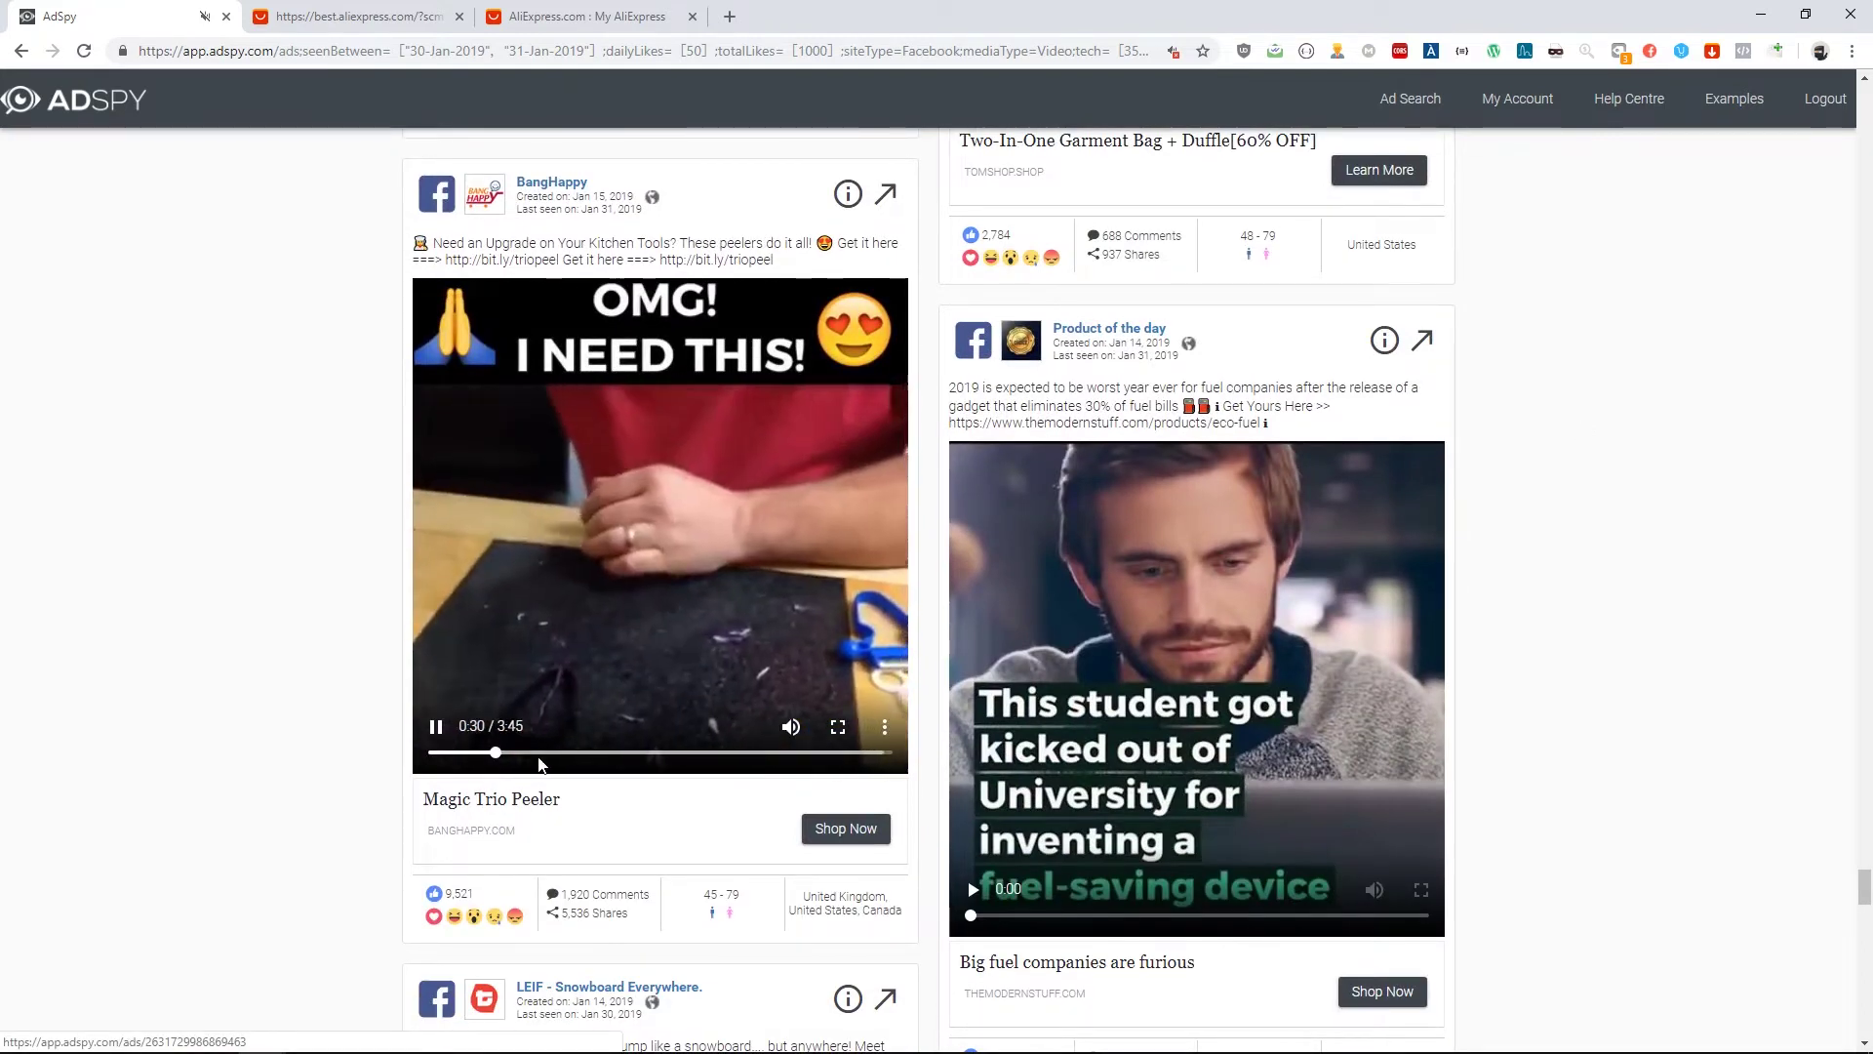
drag(495, 752, 623, 753)
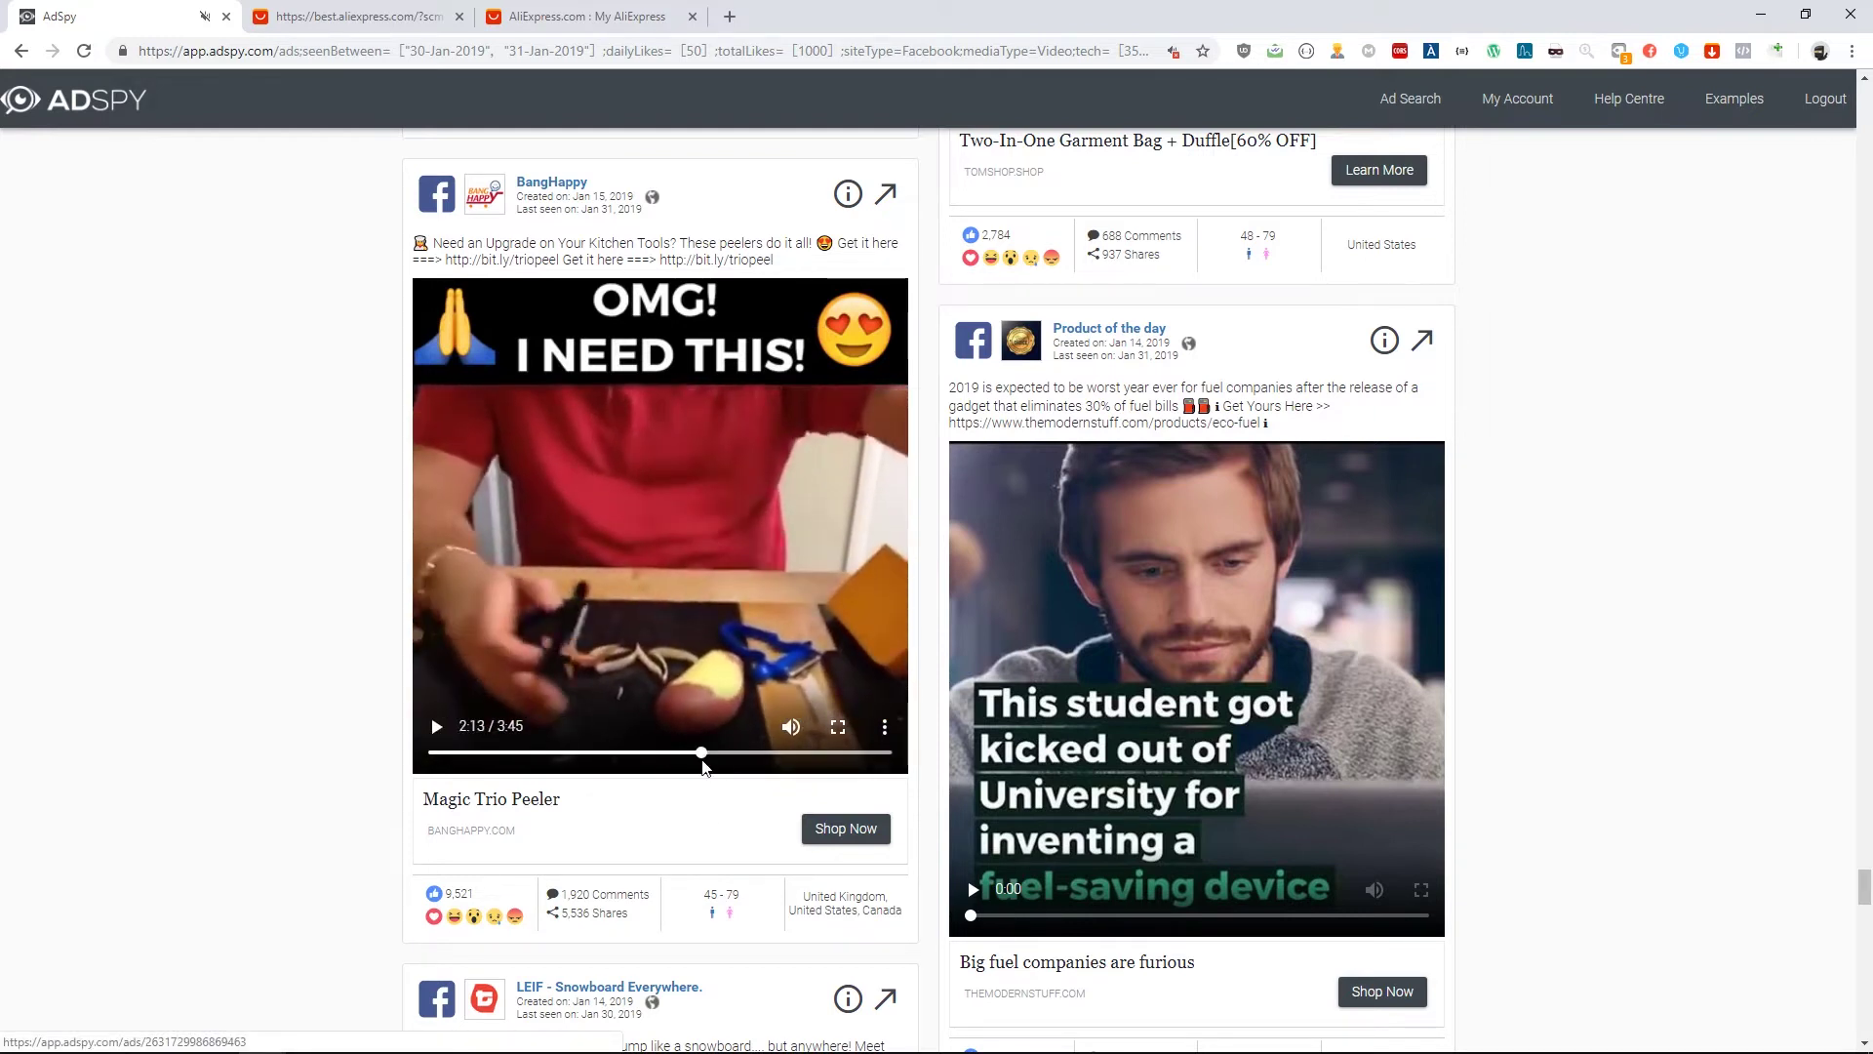
Browse the filtered ads created from 15 back to 12 January 2019, checking their products, audiences and engagement
scroll(301, 656, down, 10)
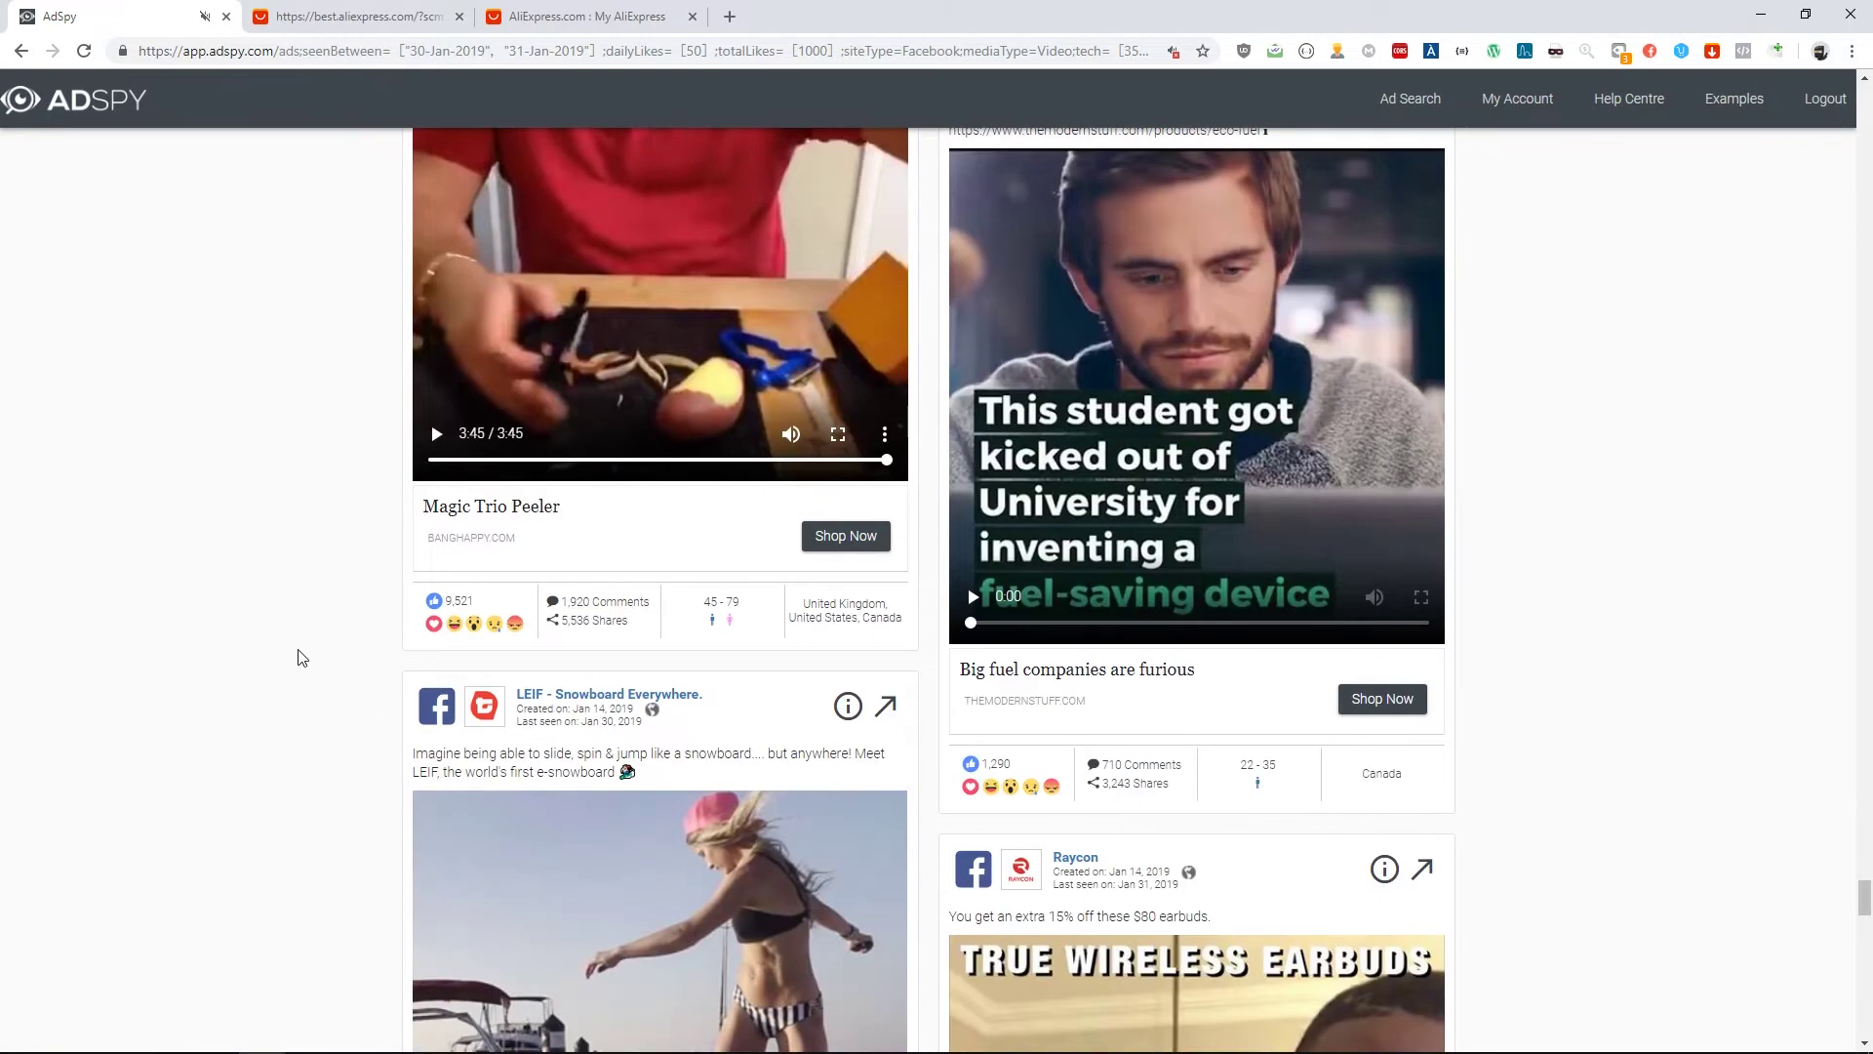
scroll(296, 657, down, 10)
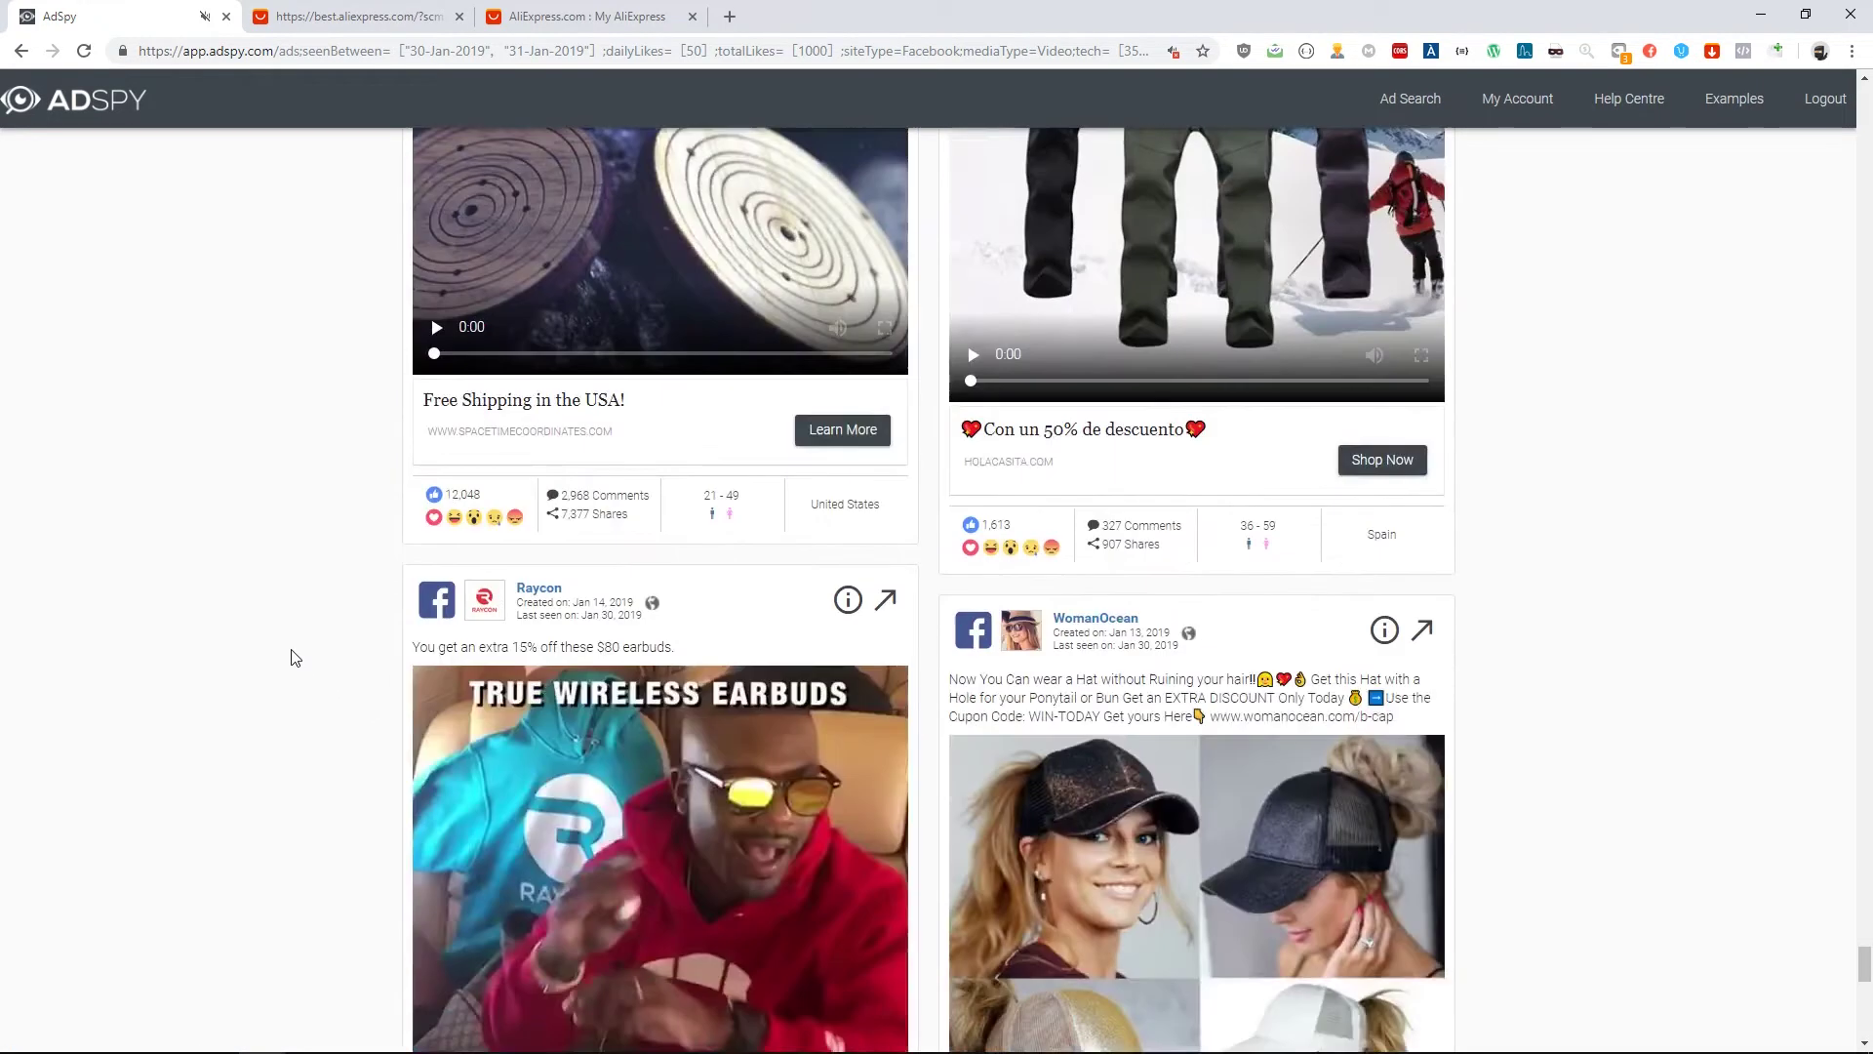
scroll(1127, 707, down, 8)
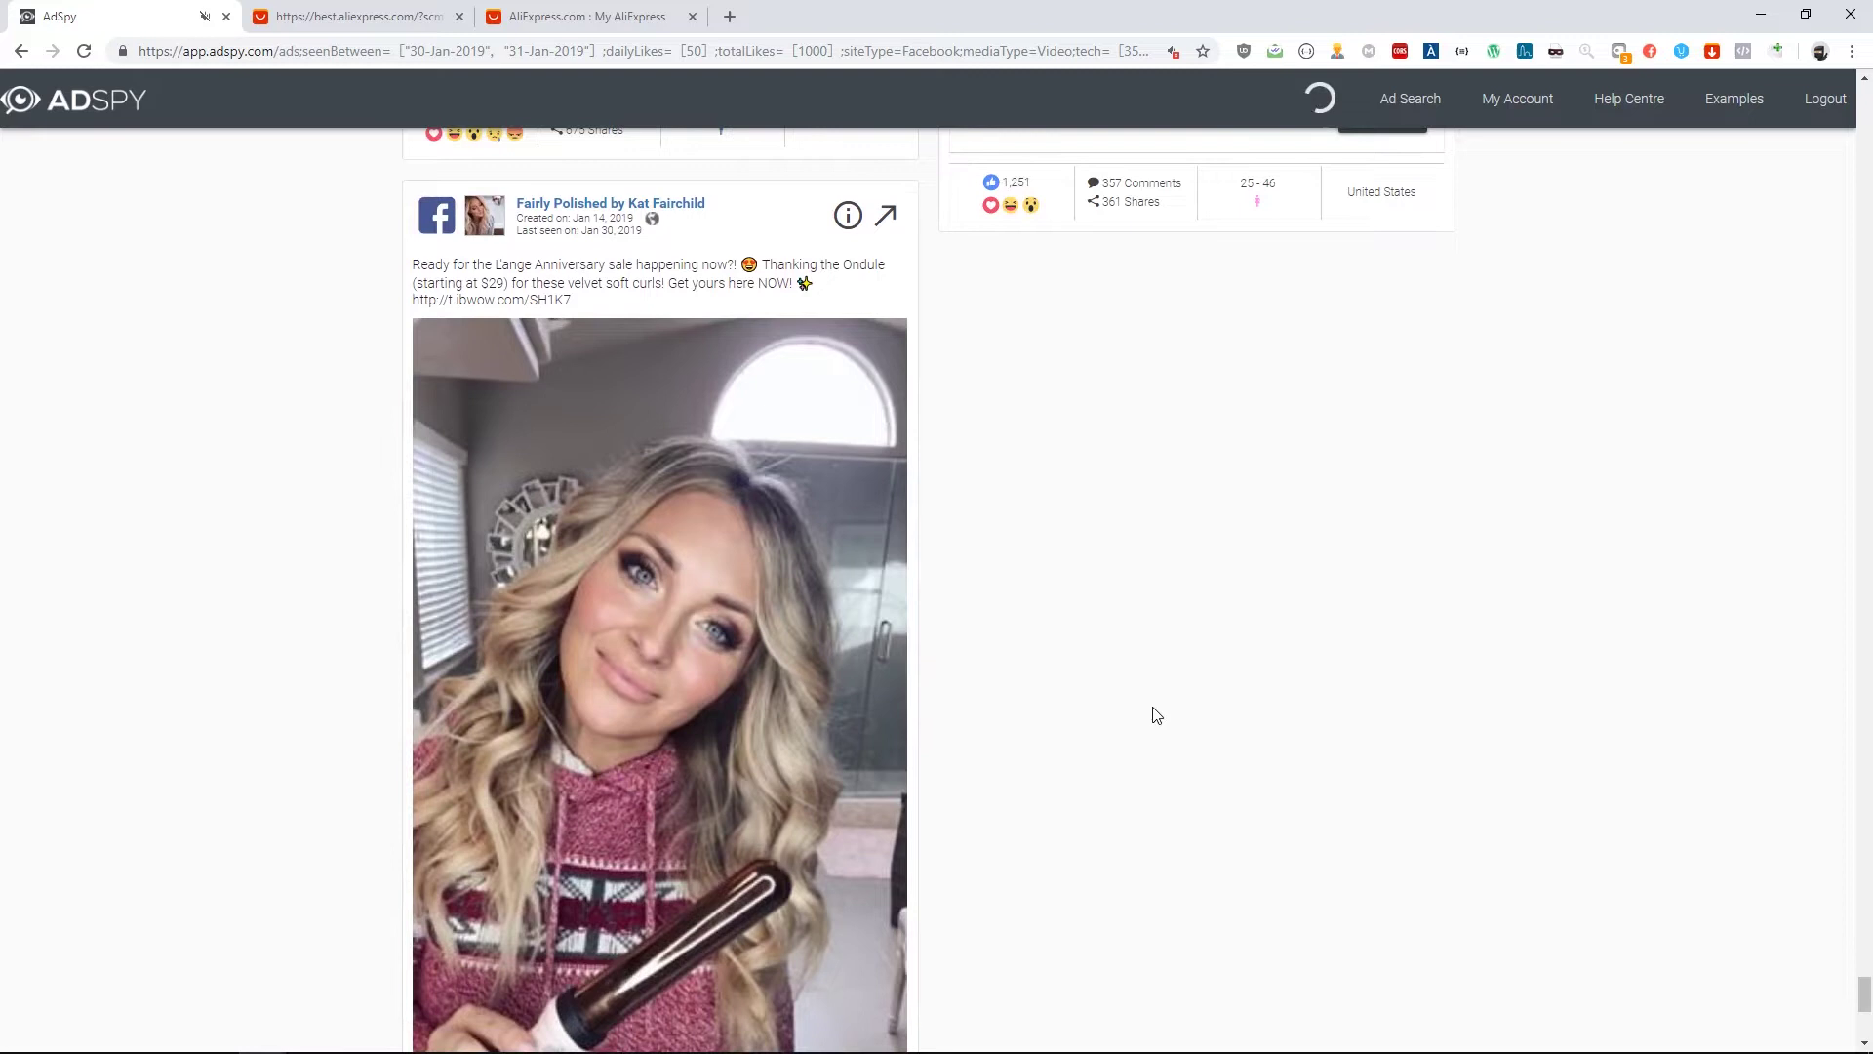
scroll(805, 730, down, 9)
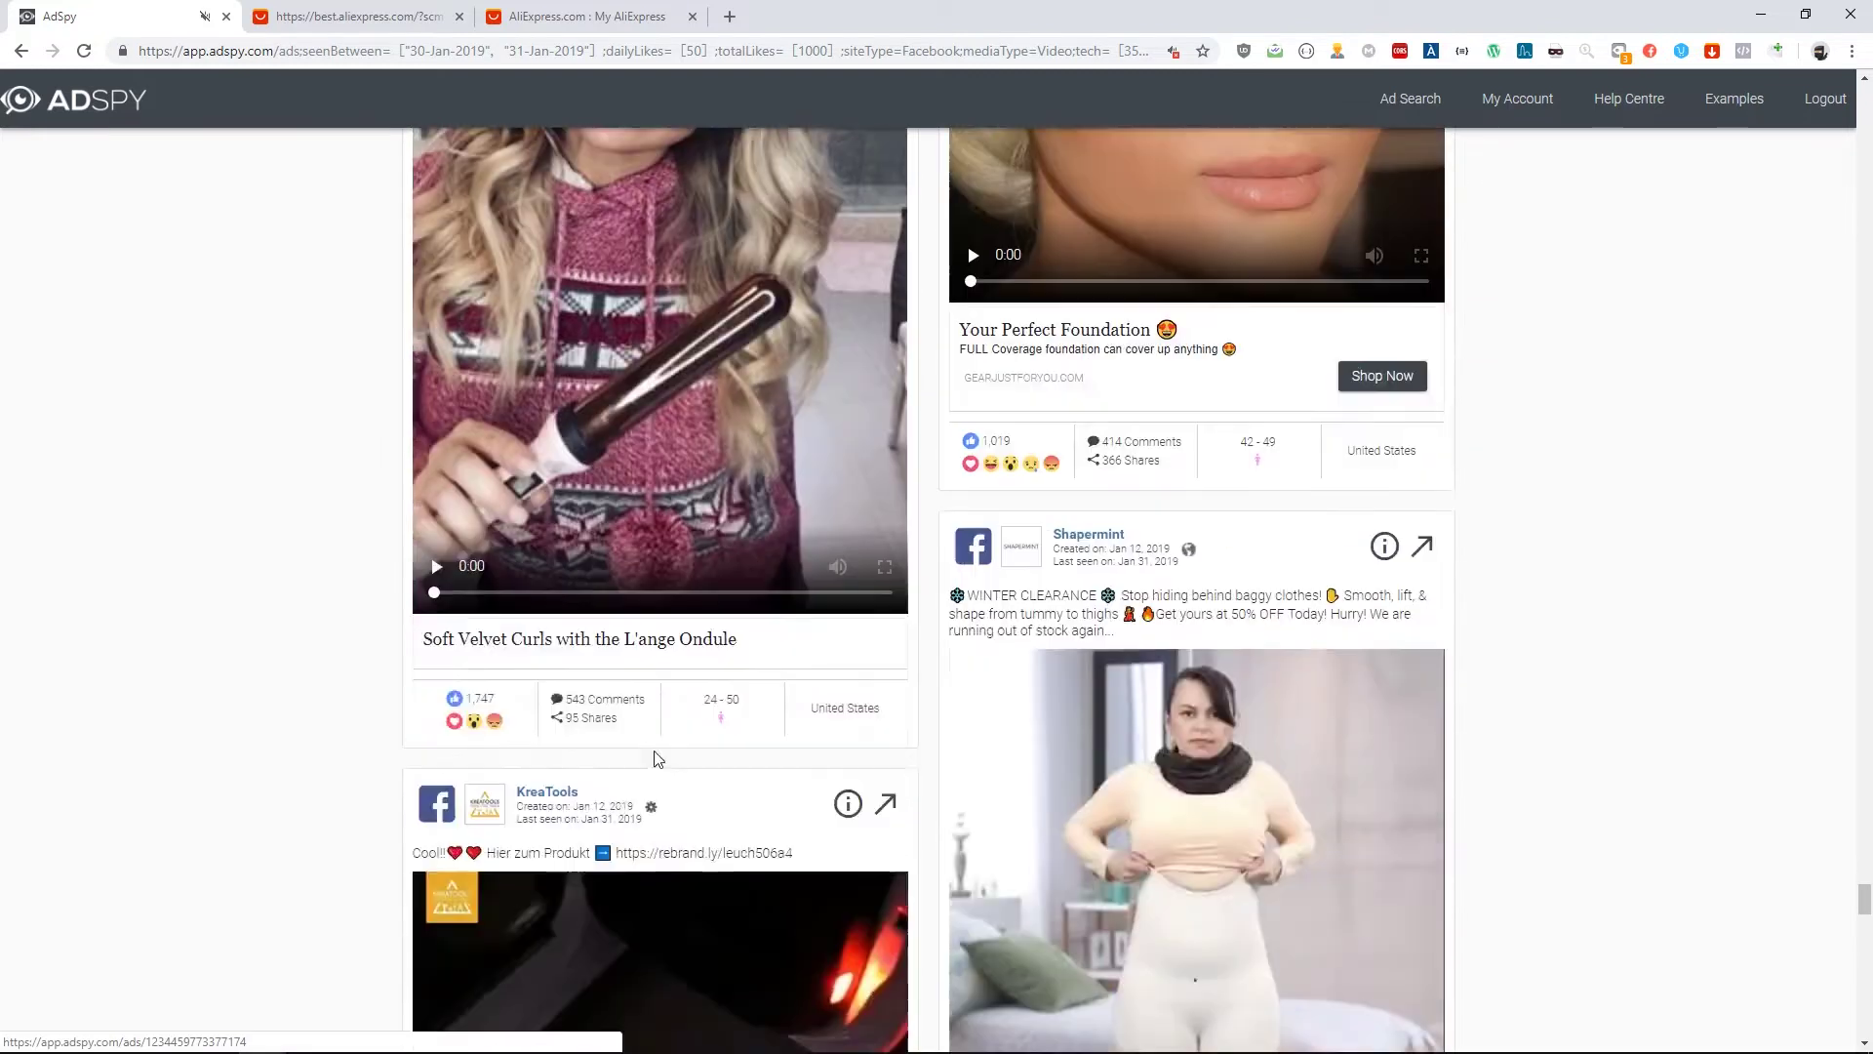
scroll(1024, 489, down, 4)
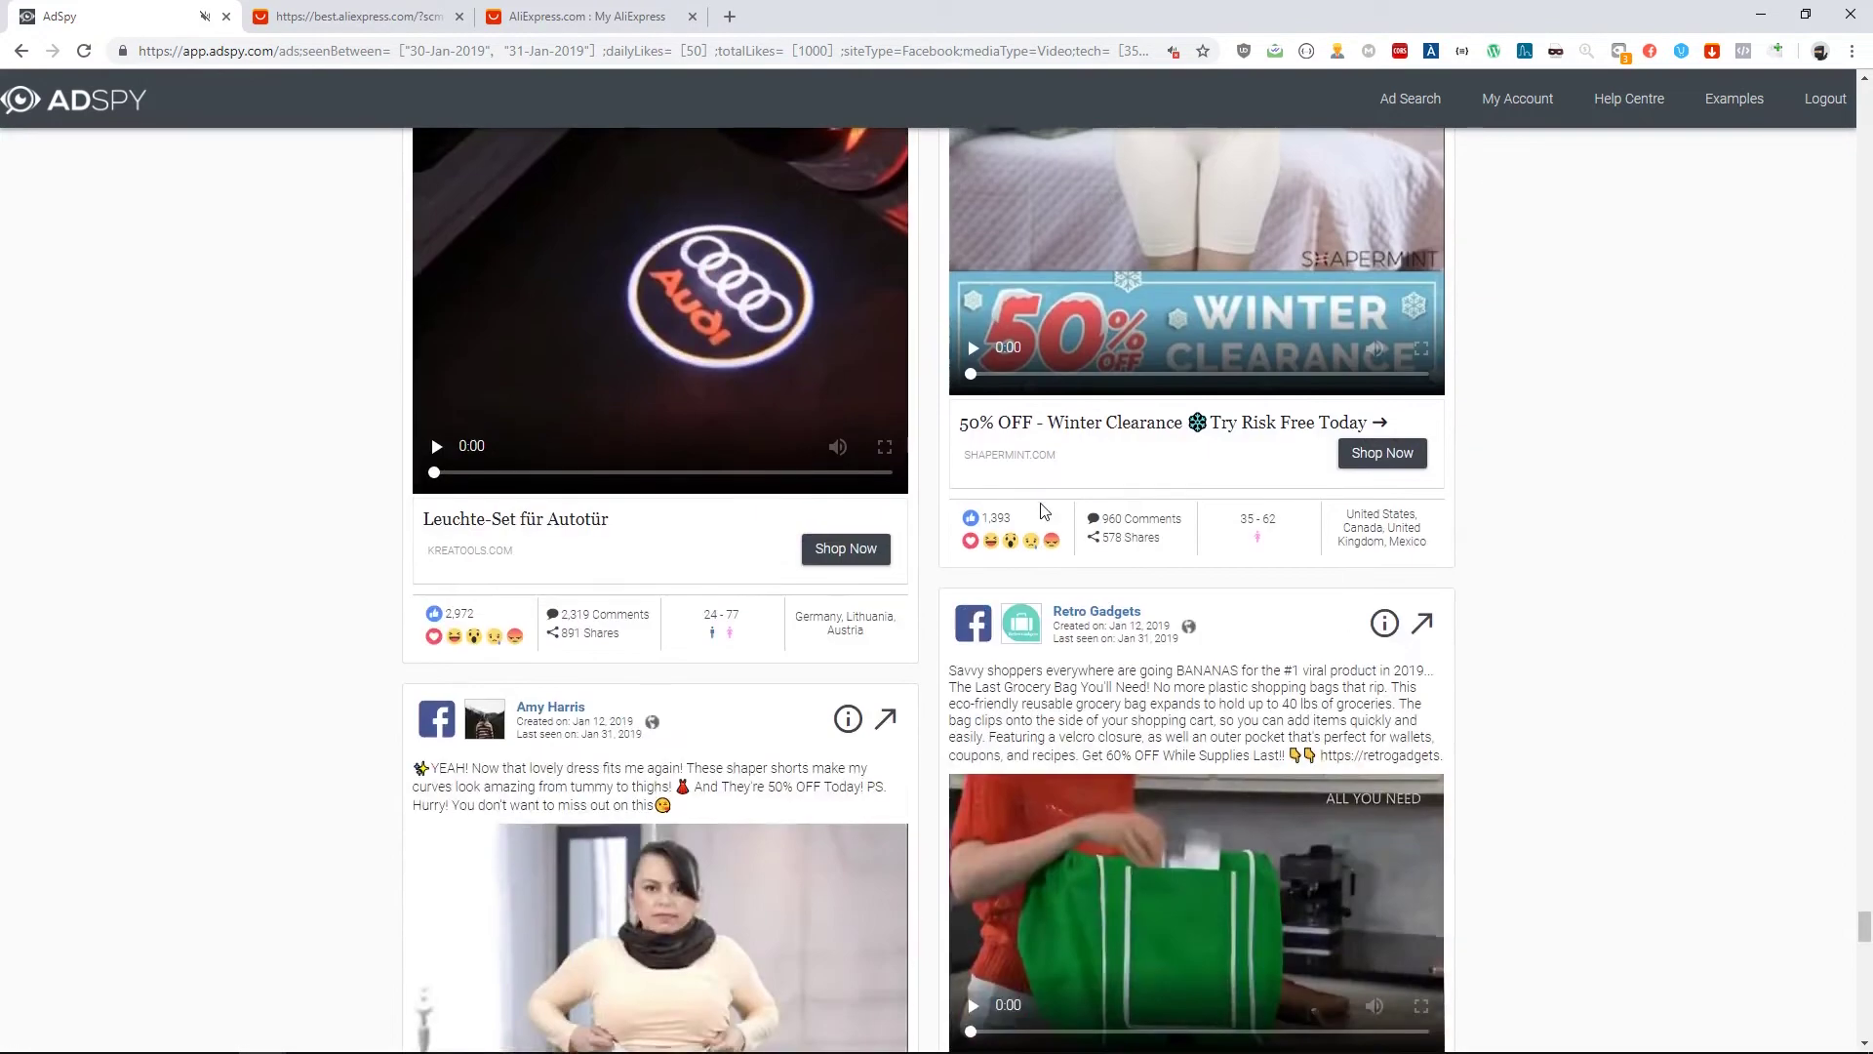
Examine the repeated Shapermint winter clearance shapewear ads of 12 January 2019 and the ads around them, comparing creatives and engagement
scroll(780, 634, up, 4)
scroll(597, 781, down, 5)
scroll(647, 758, down, 10)
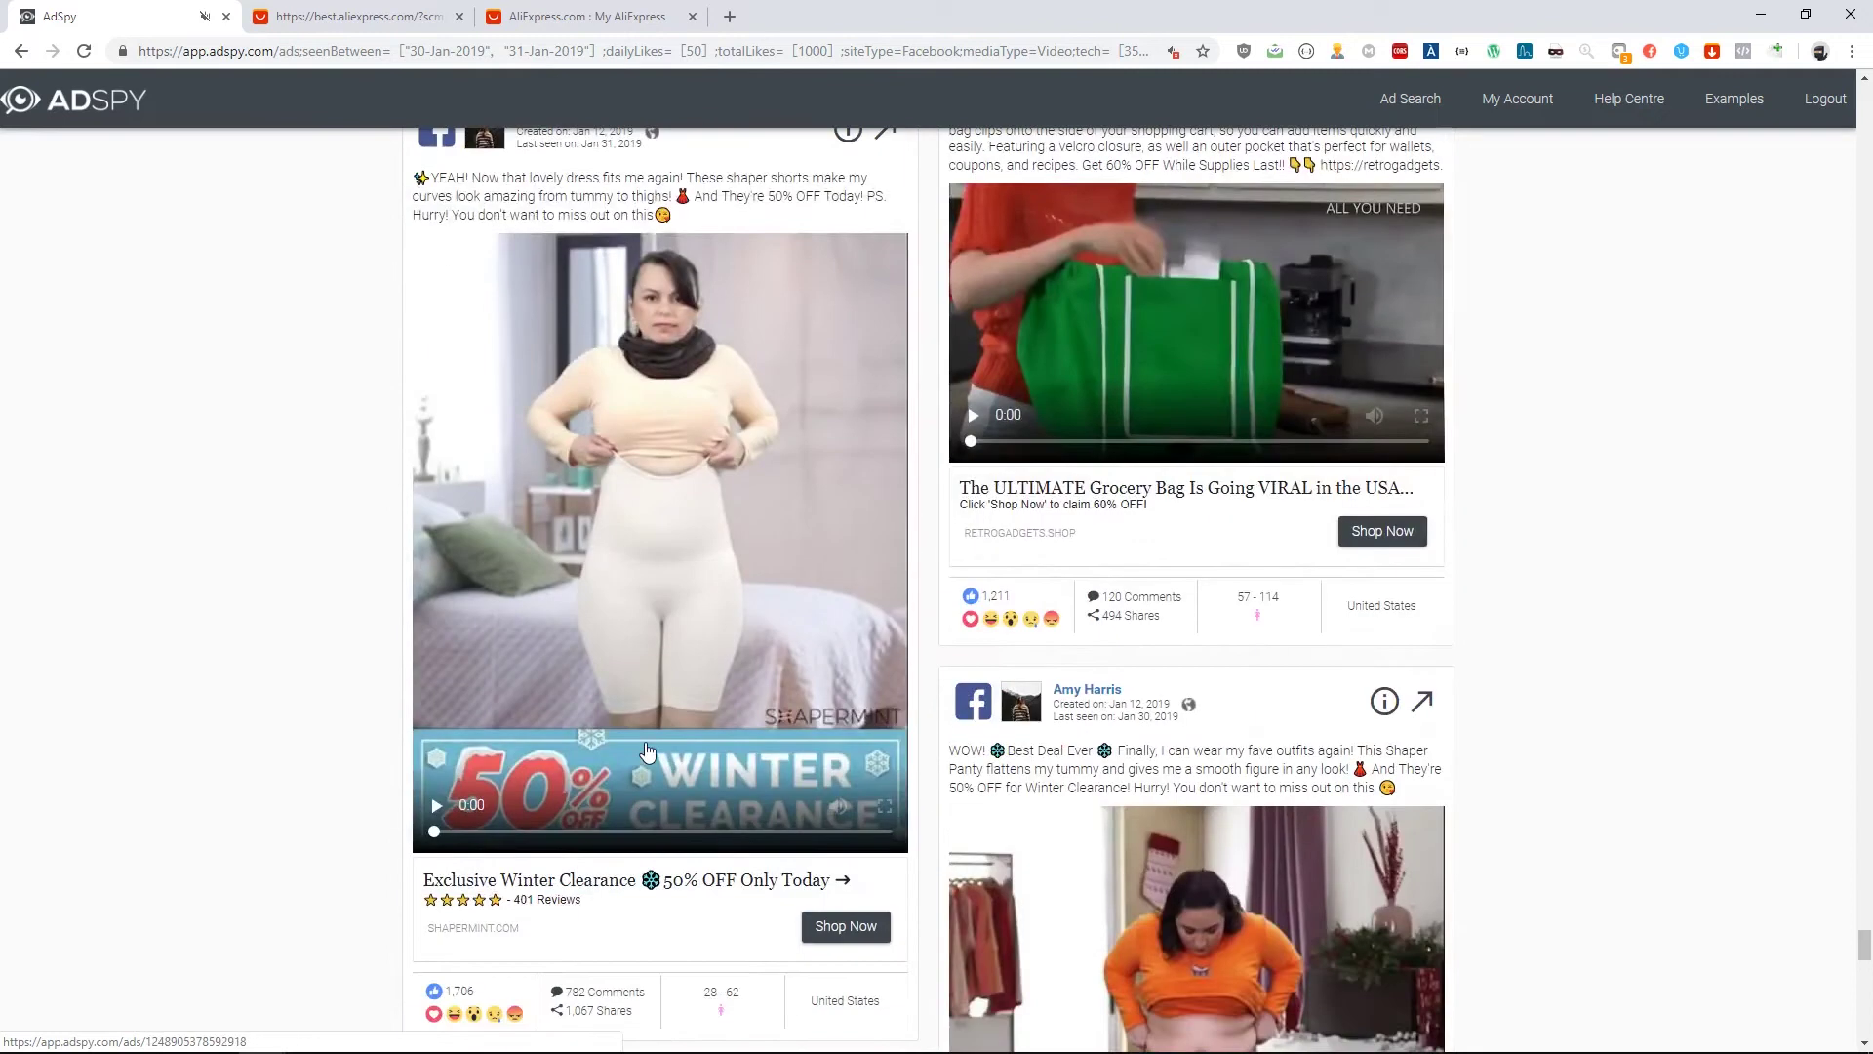
scroll(1269, 627, down, 5)
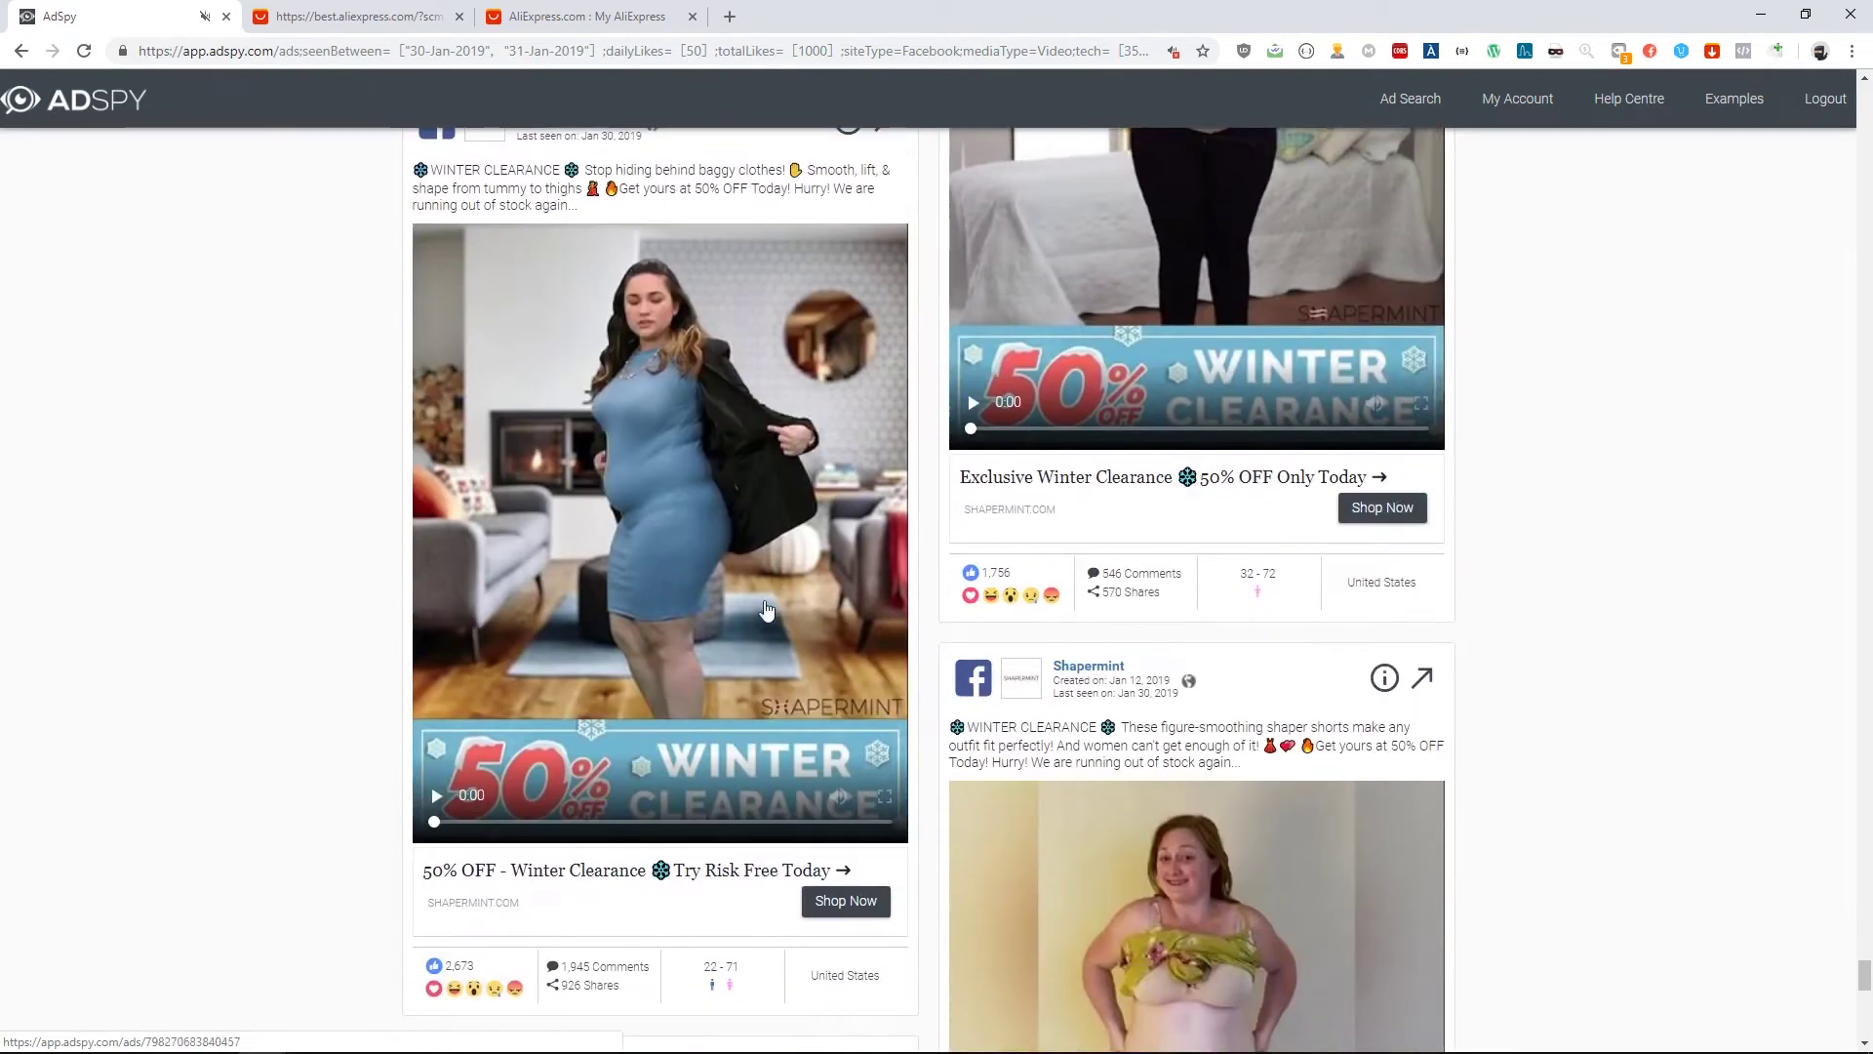
scroll(767, 610, up, 1)
scroll(767, 609, down, 5)
scroll(767, 610, up, 5)
scroll(767, 610, down, 5)
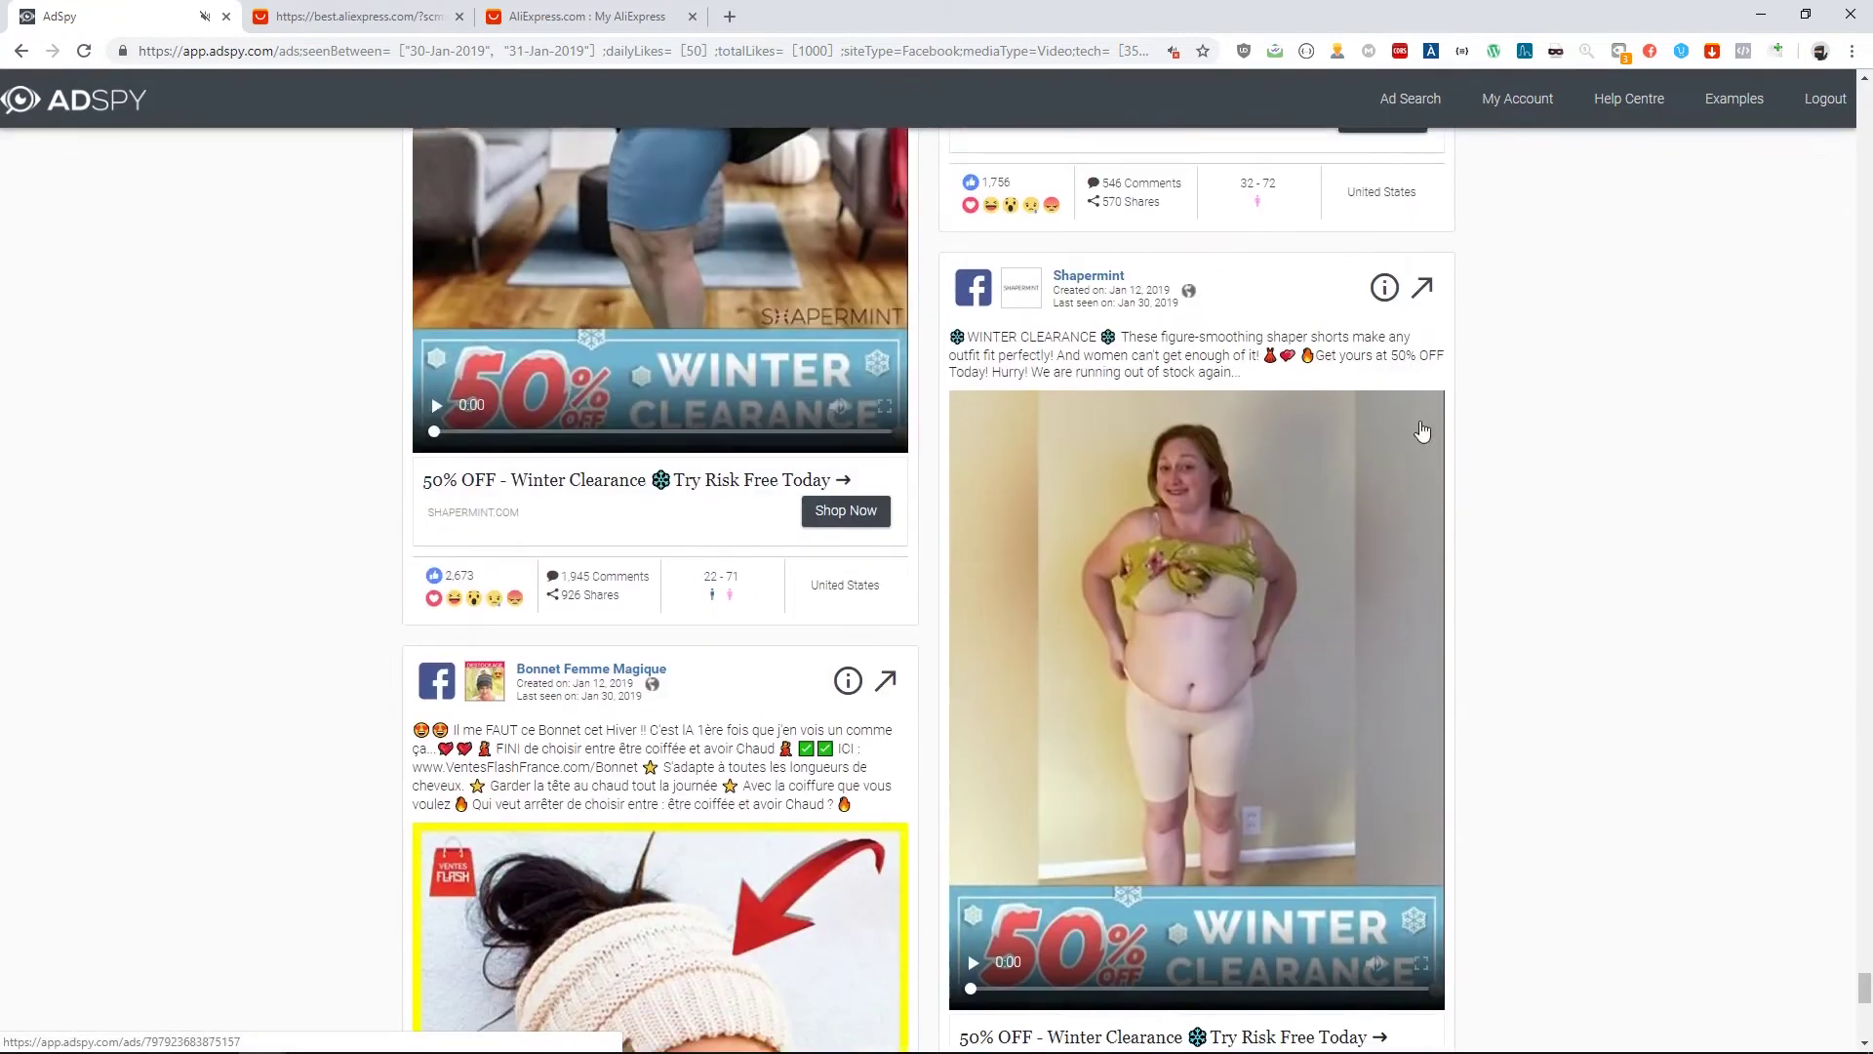
scroll(1405, 441, down, 4)
scroll(1196, 460, up, 8)
scroll(1057, 527, down, 6)
scroll(1053, 561, down, 8)
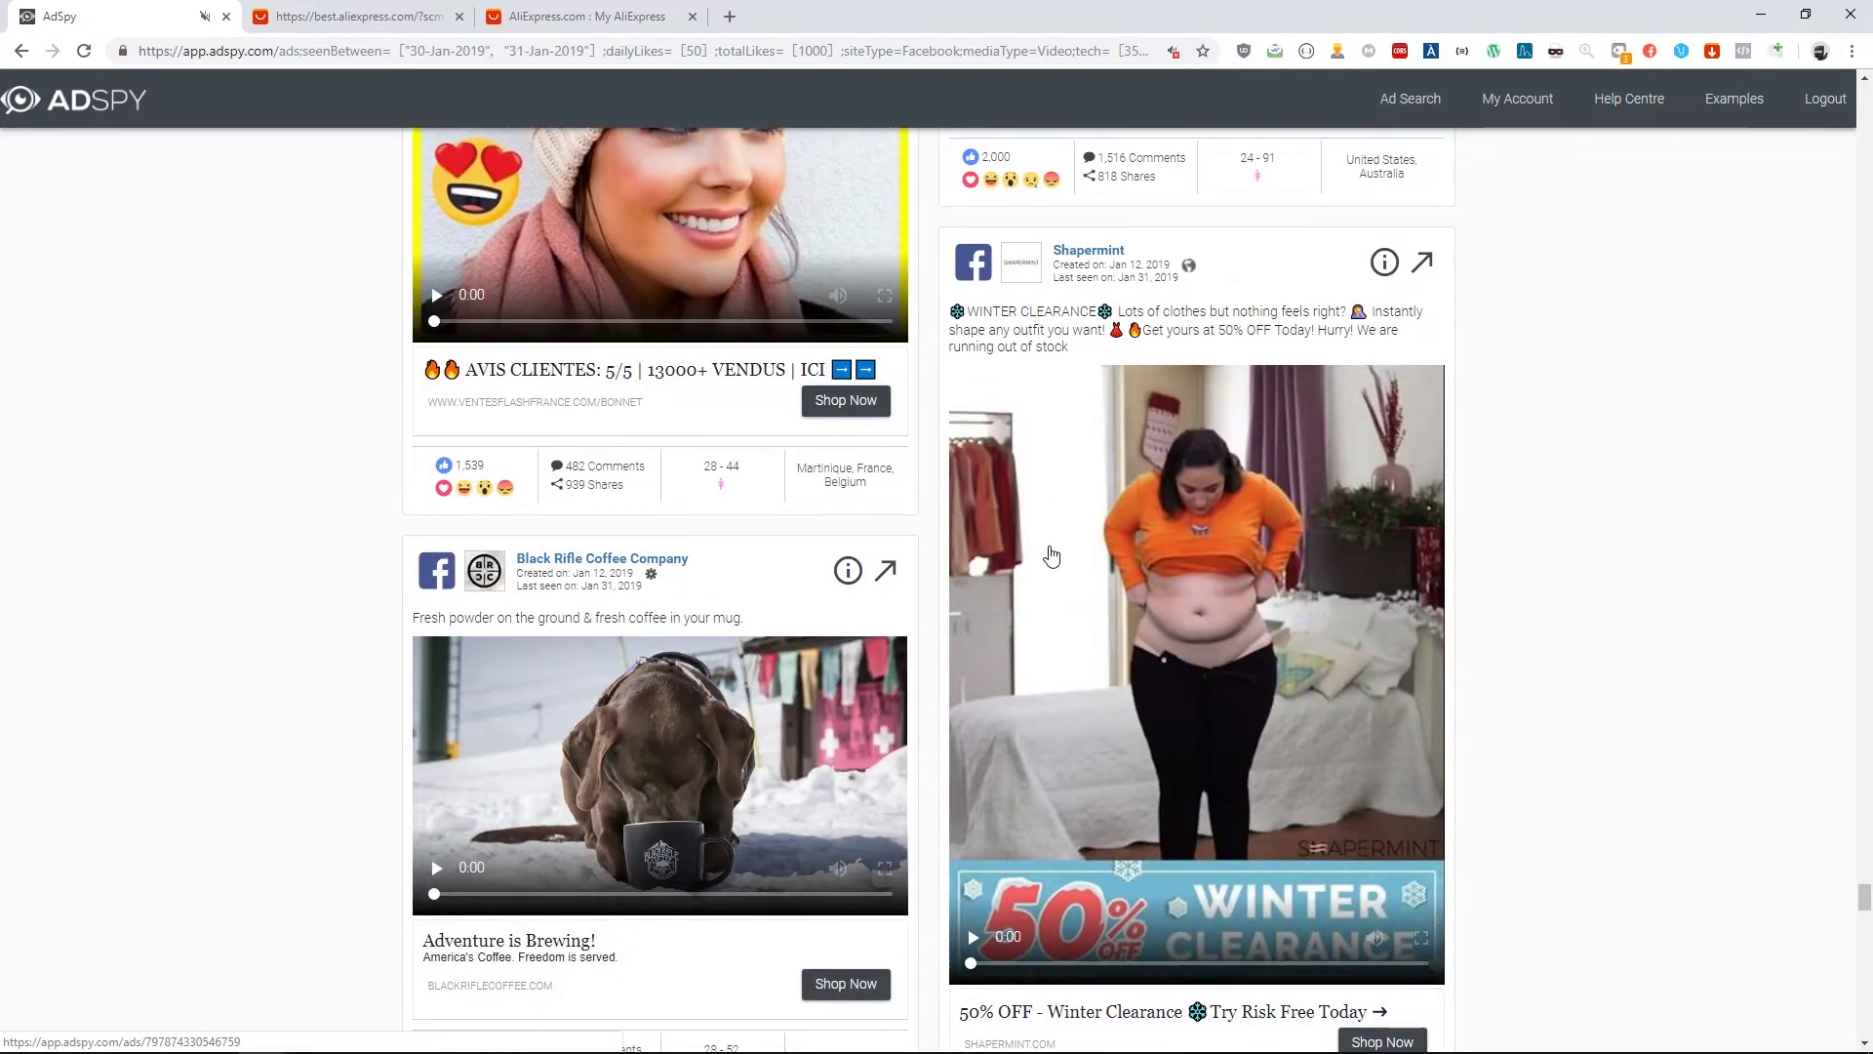
Browse the remaining ads created from 12 back to 10 January 2019 for promising products
scroll(1051, 556, down, 9)
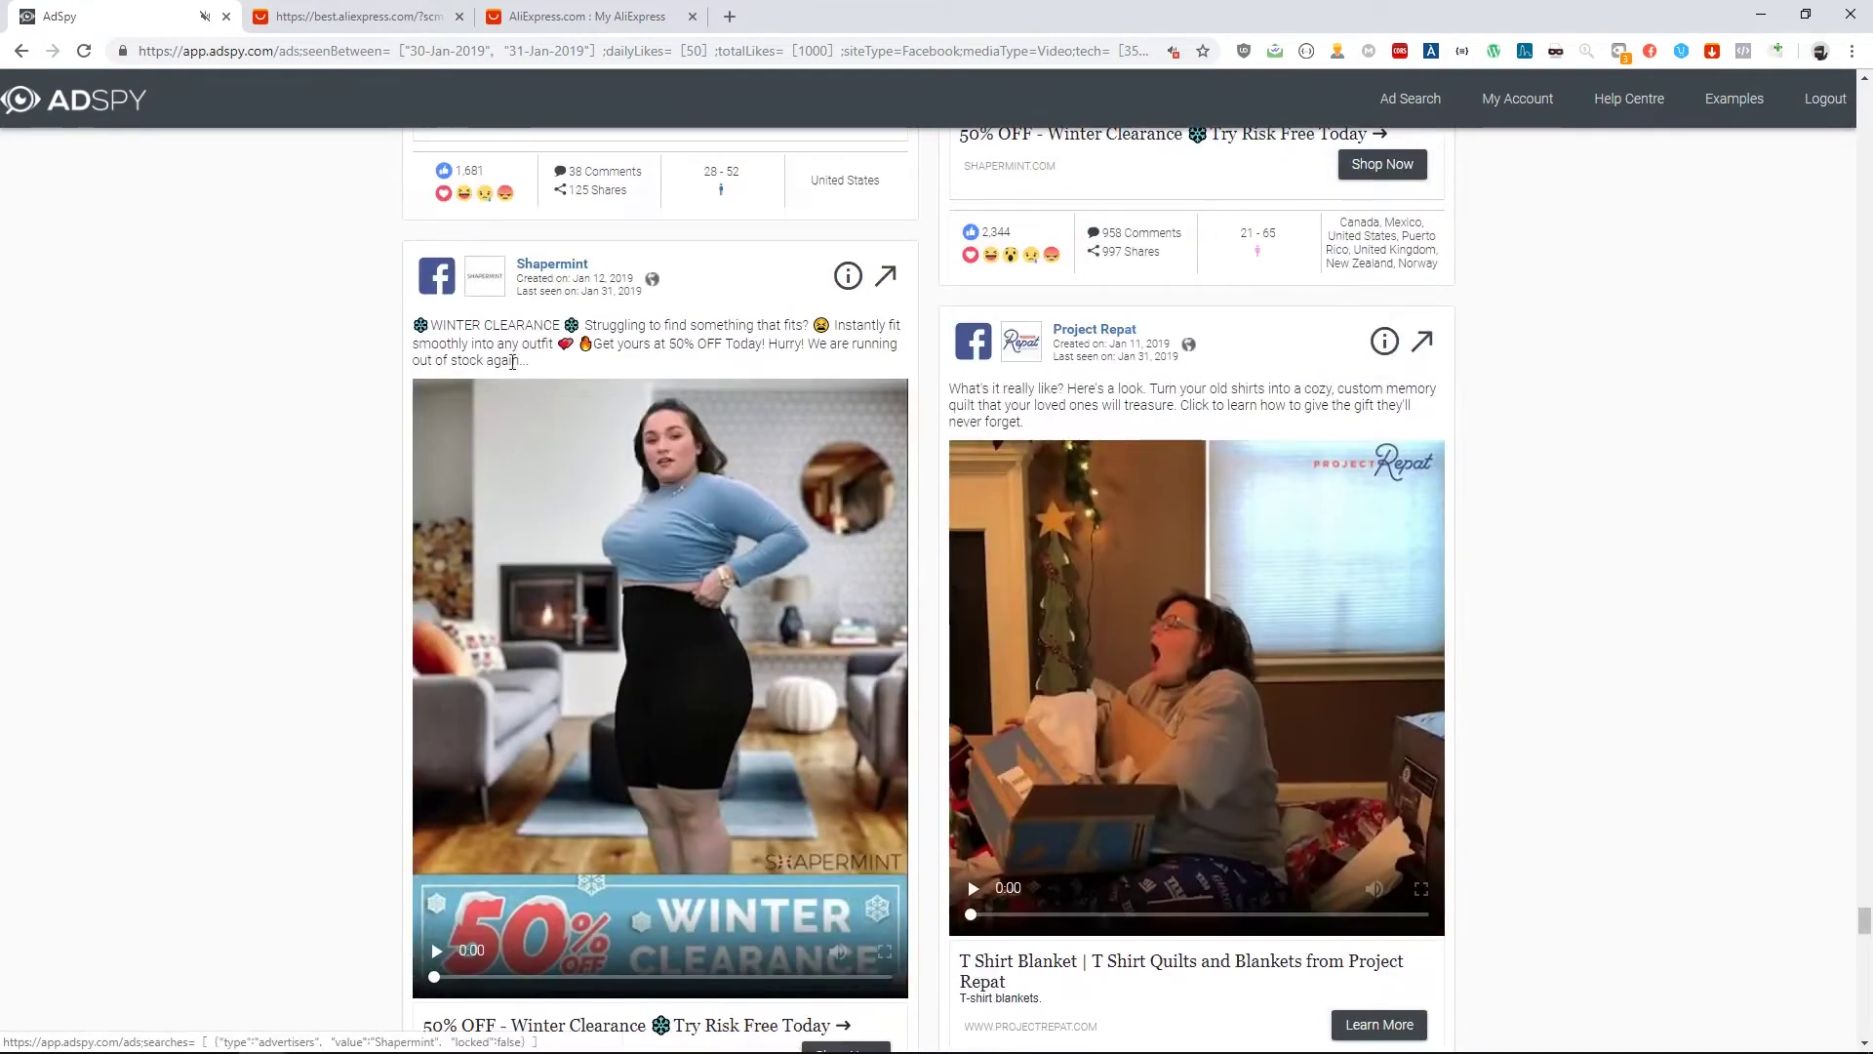
scroll(513, 362, down, 12)
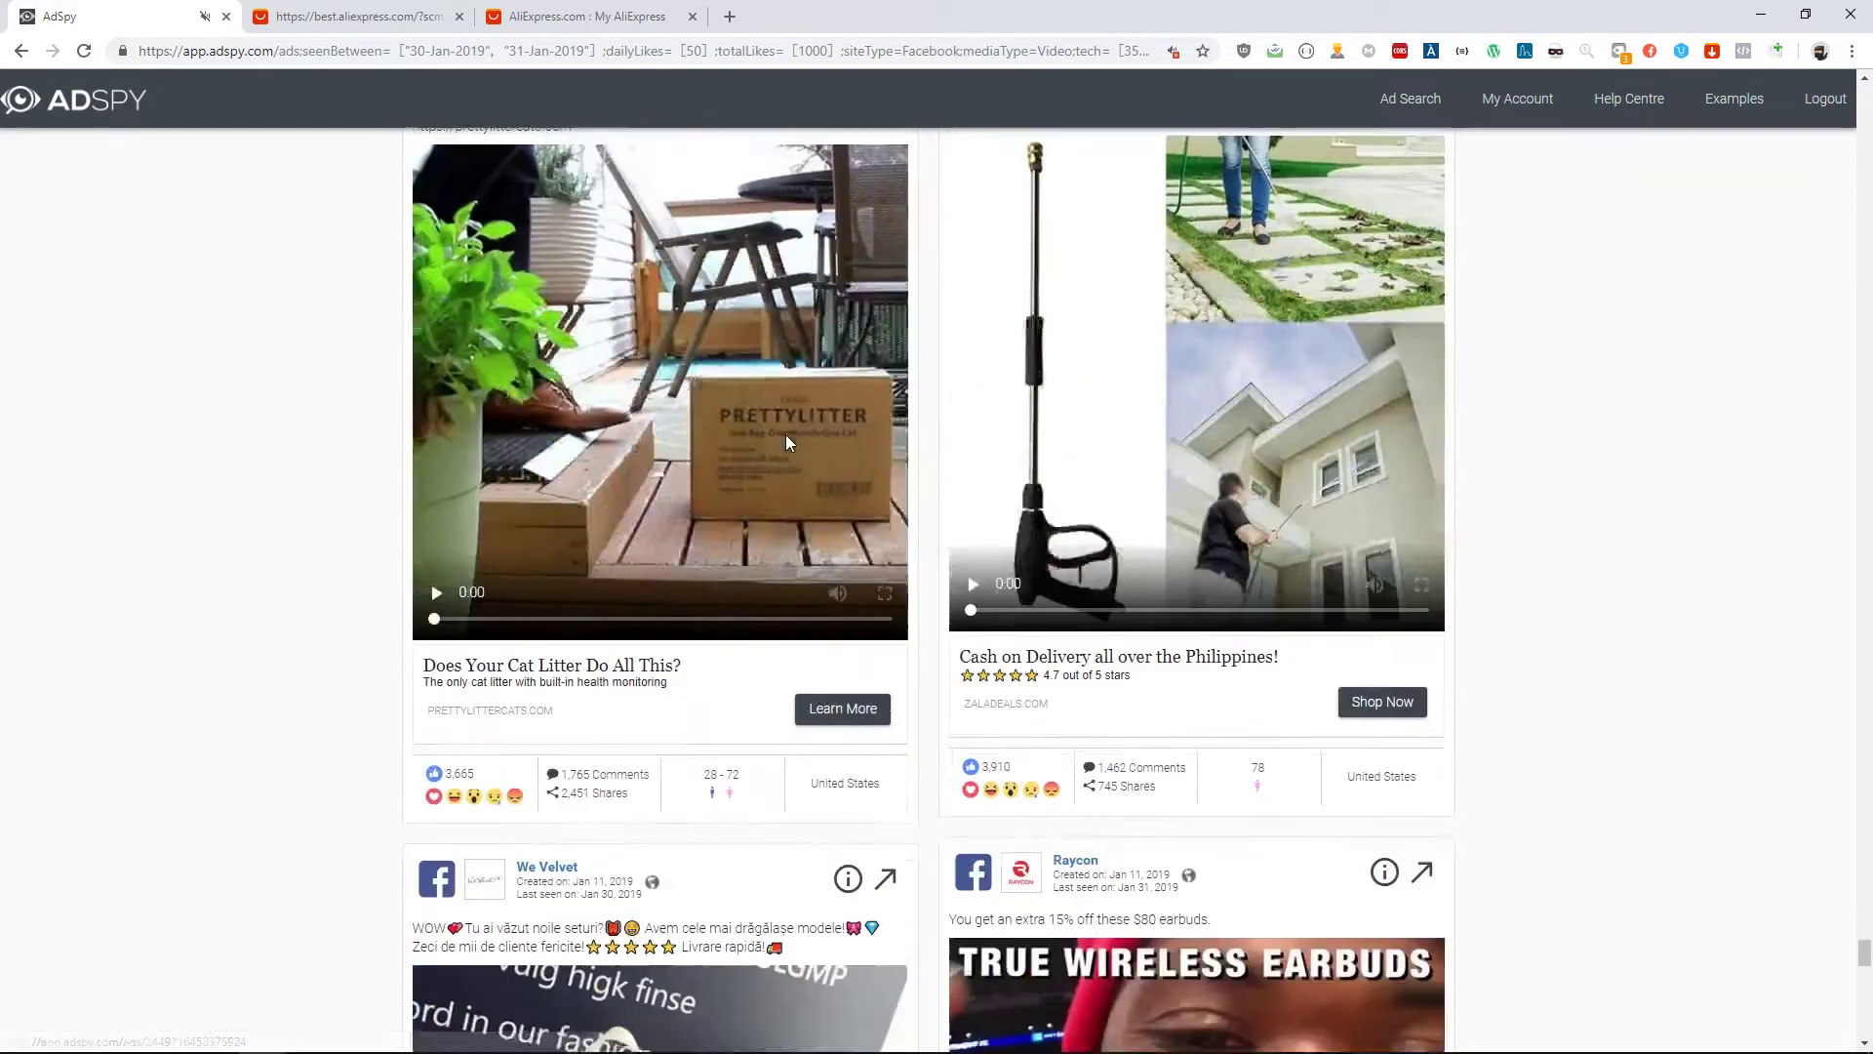
scroll(787, 435, down, 5)
scroll(786, 441, down, 20)
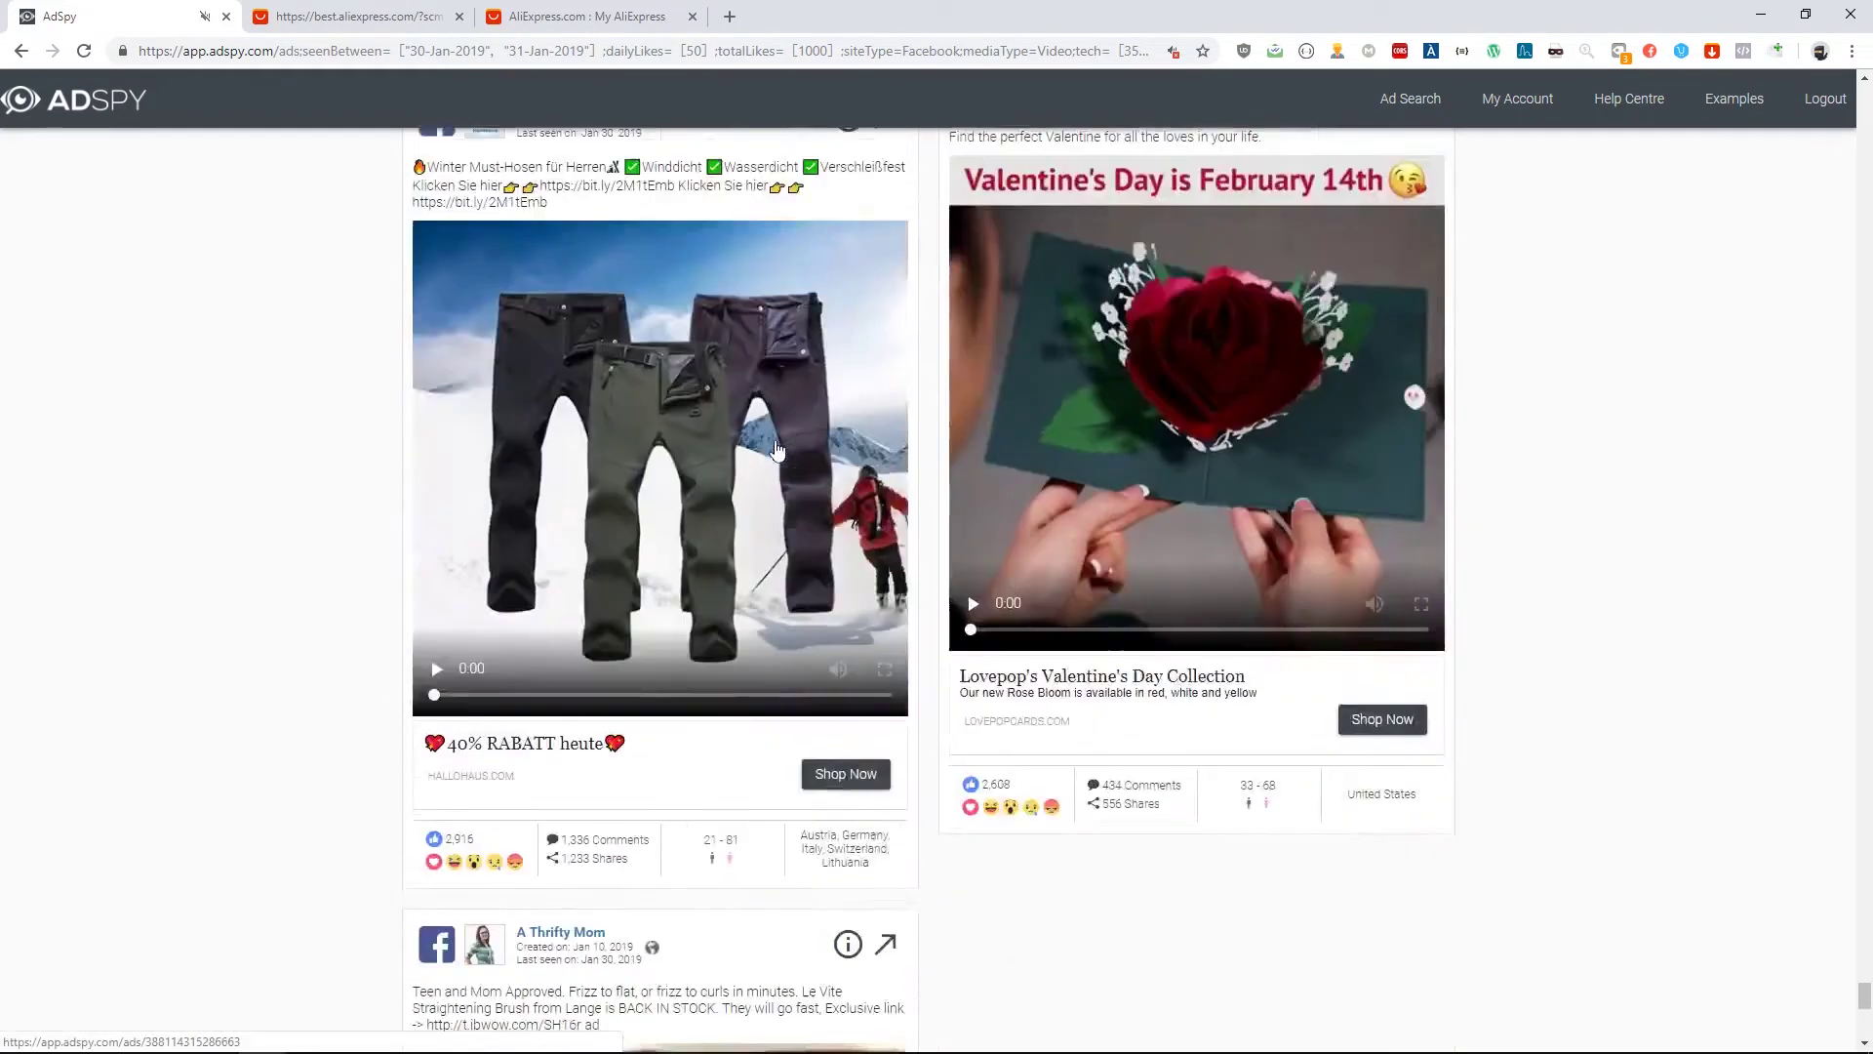
Play the Le Vite Straightening Brush video ad of 10 January 2019, skipping ahead to about 8:13
scroll(685, 486, down, 3)
scroll(644, 497, up, 4)
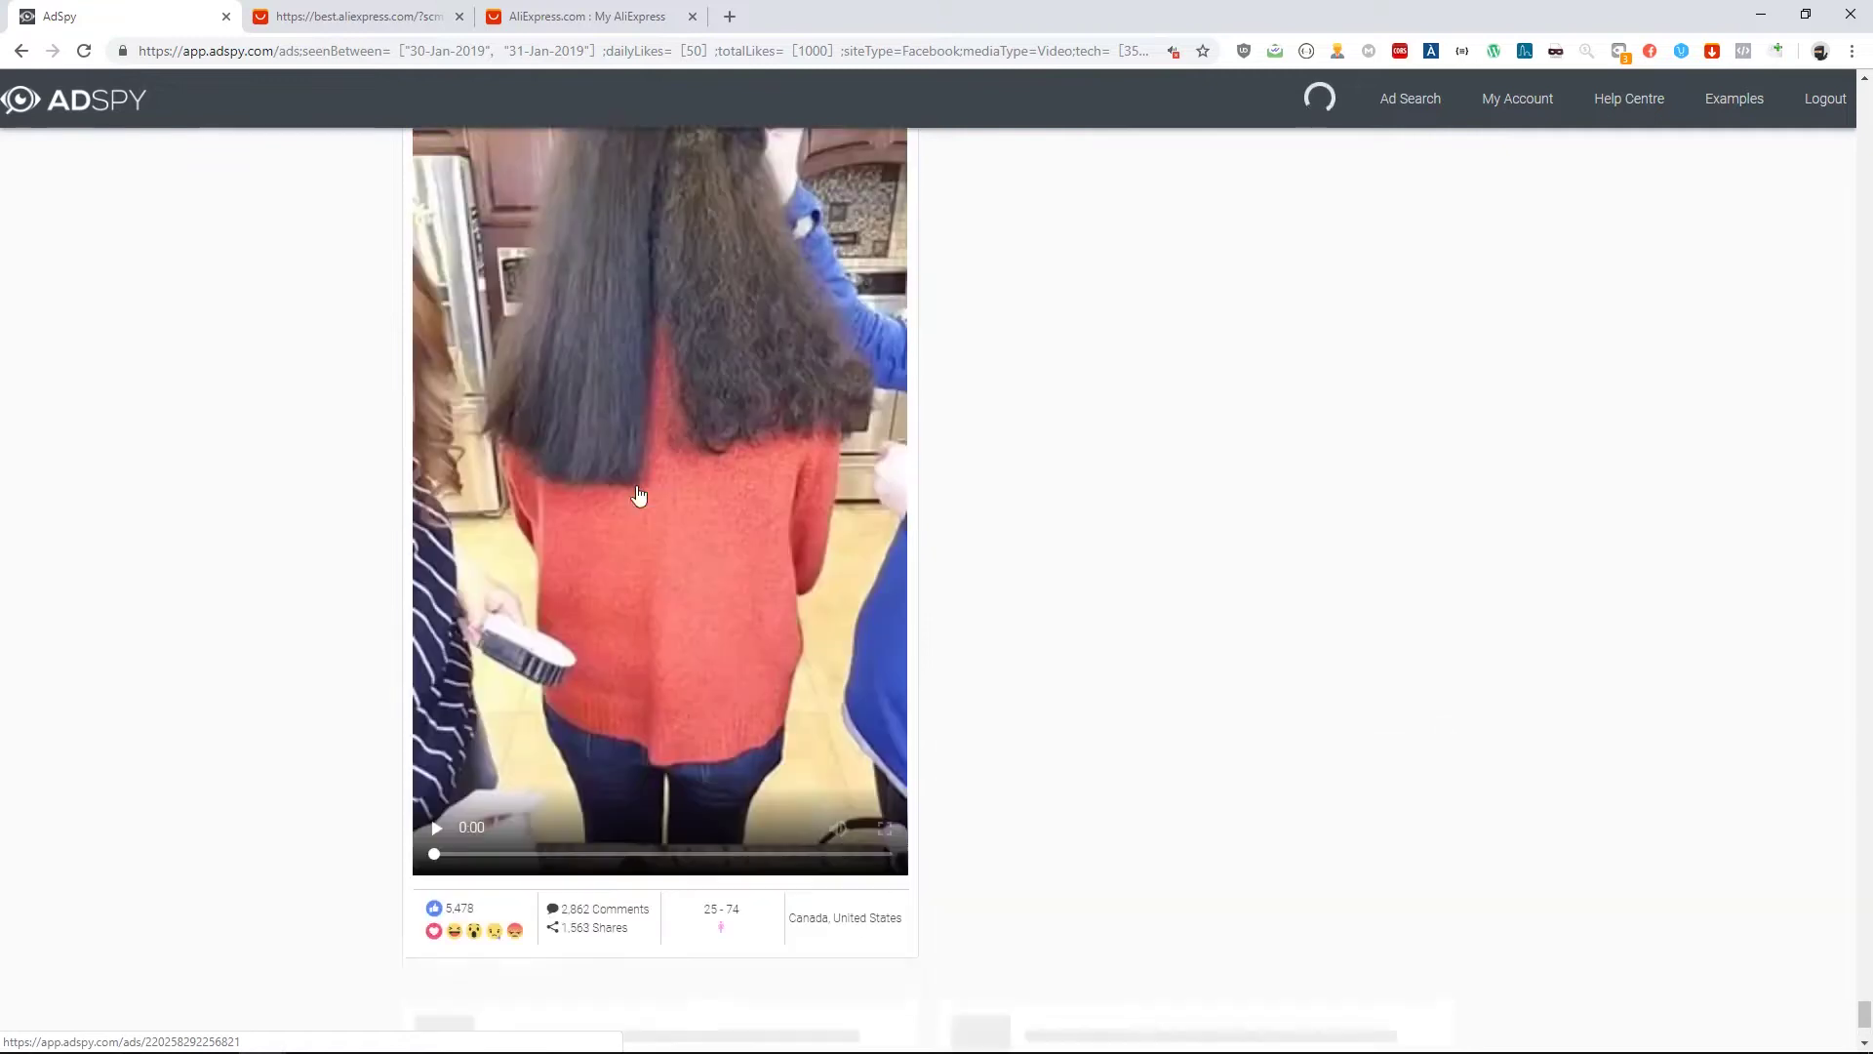
scroll(431, 710, up, 4)
scroll(427, 703, down, 5)
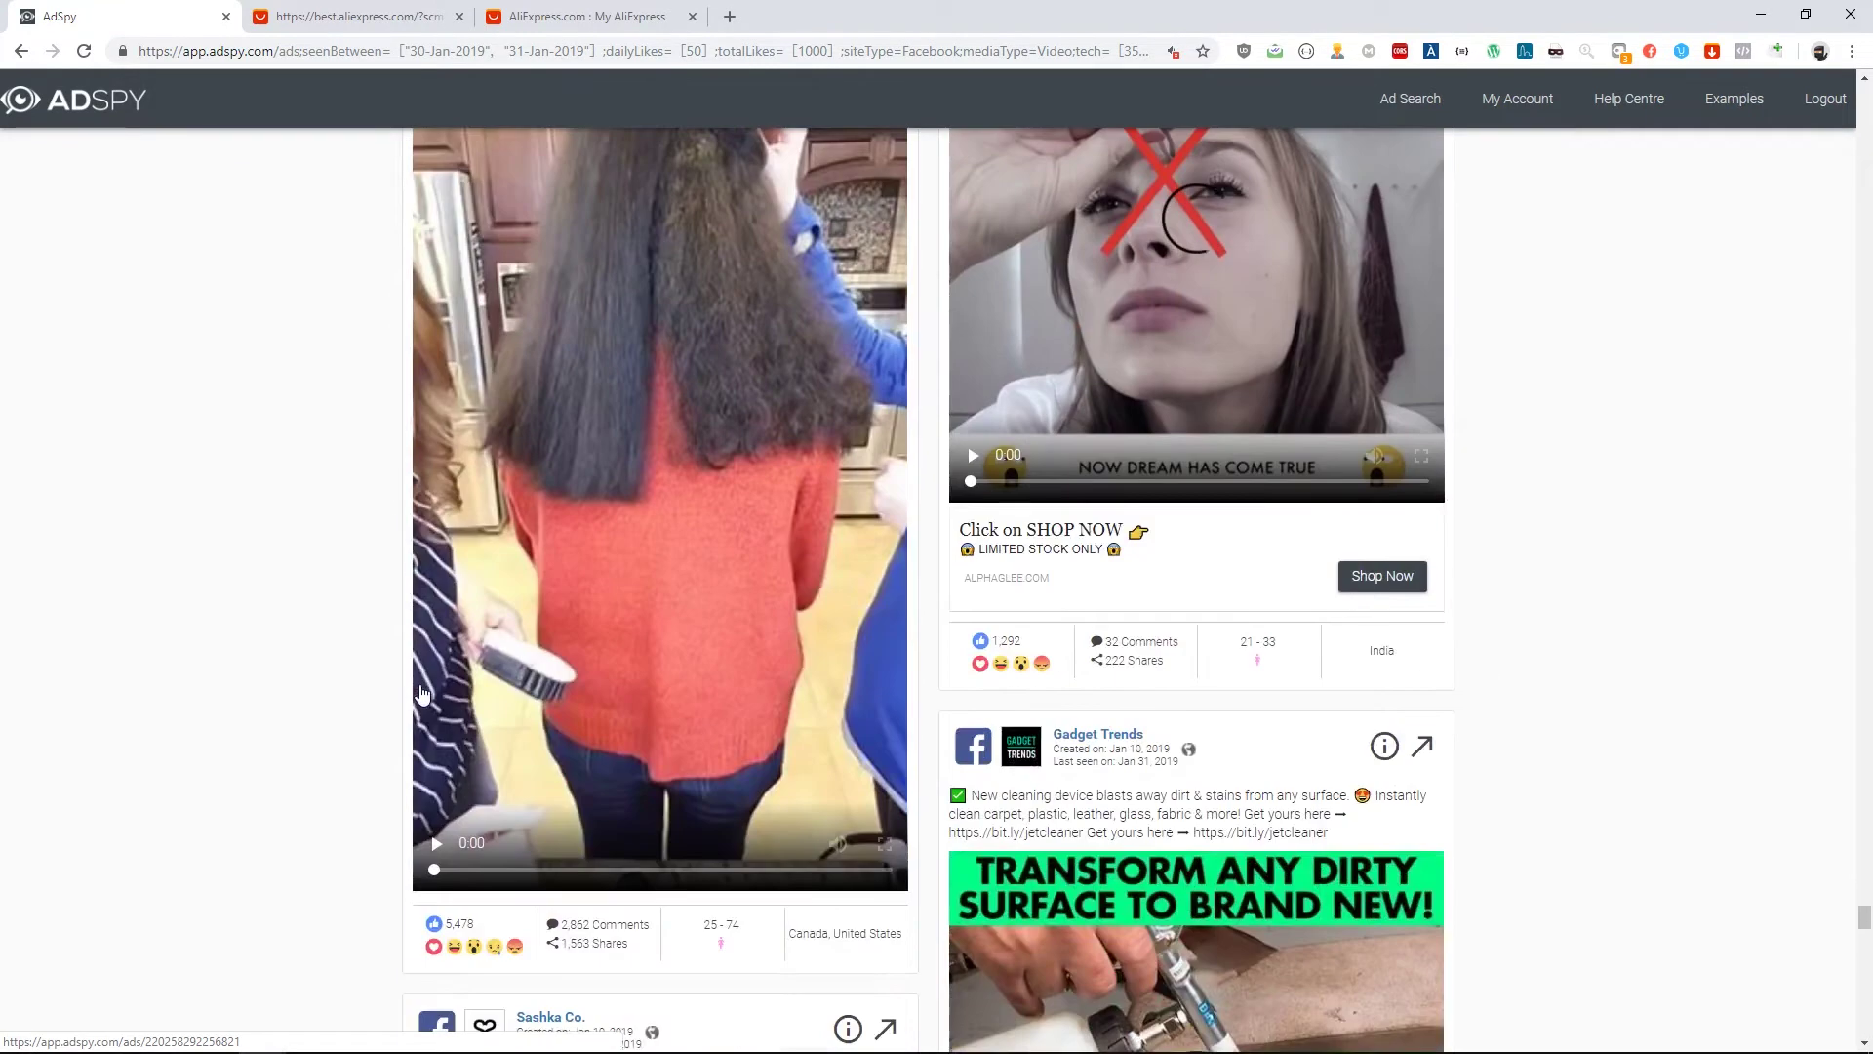
click(440, 845)
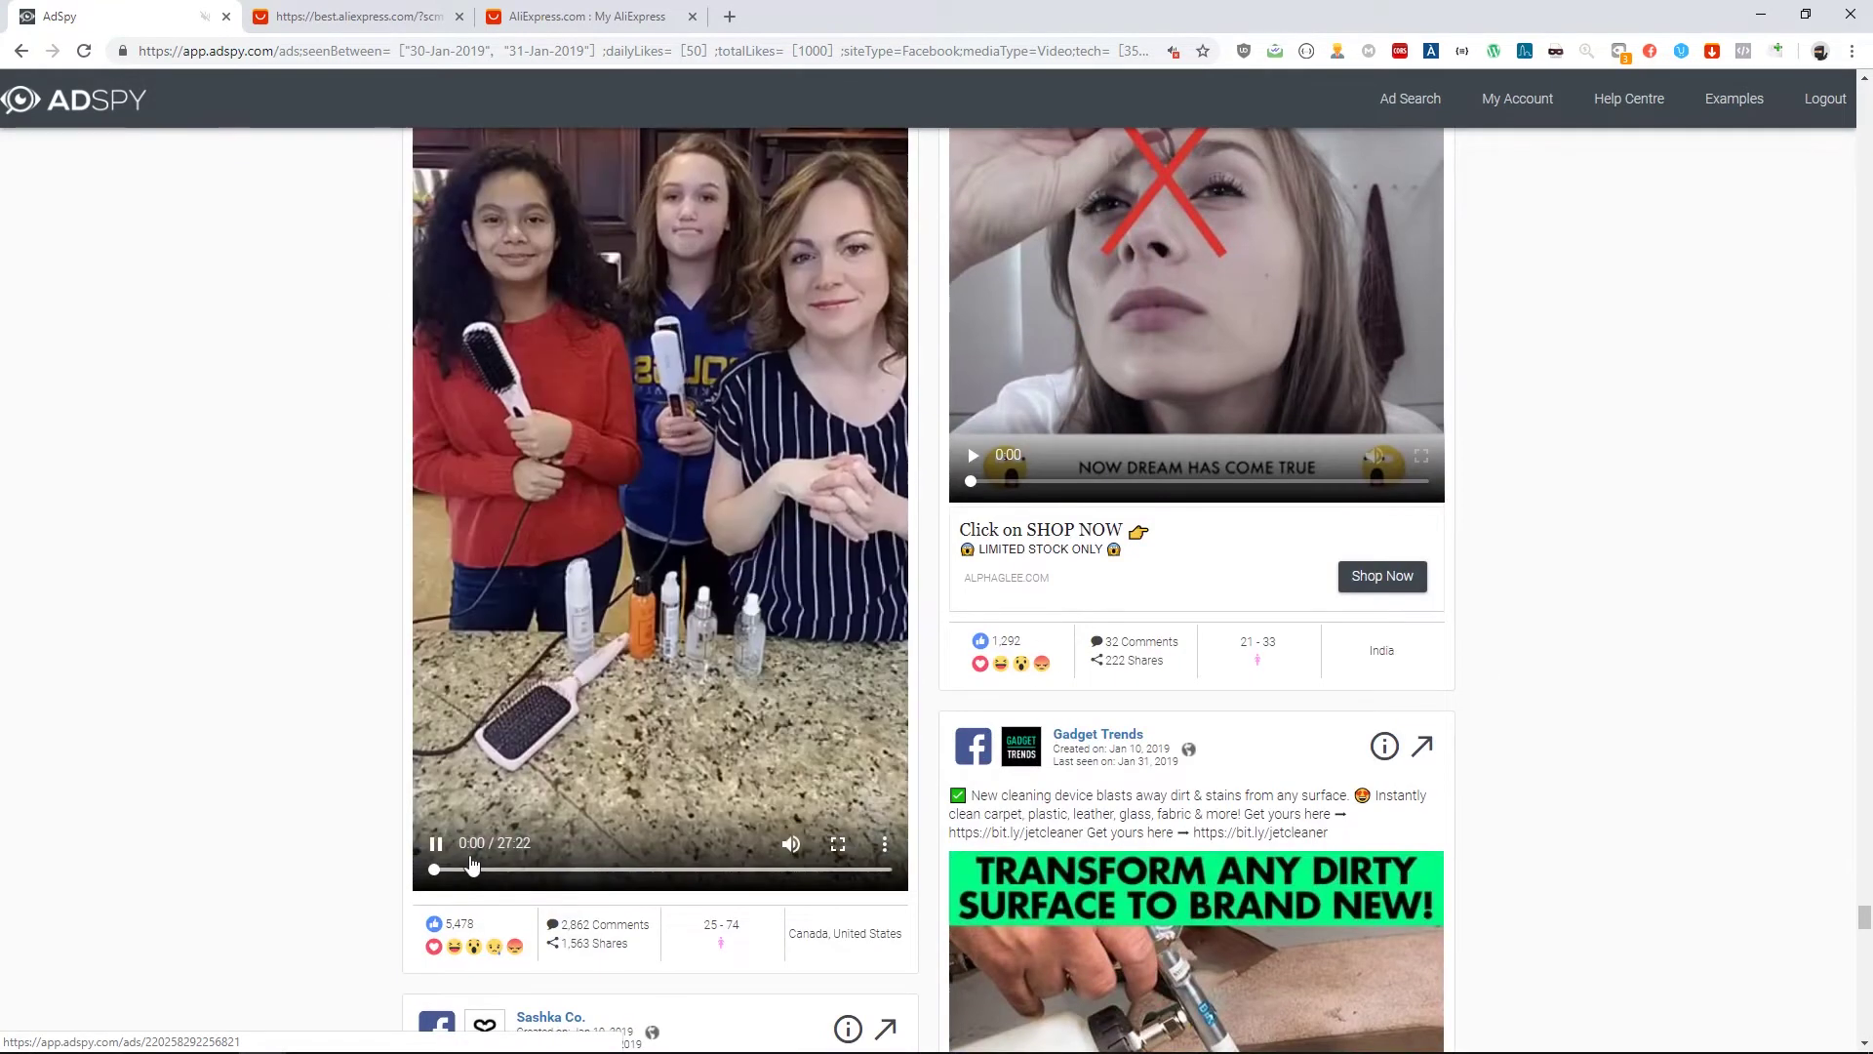
drag(526, 870, 571, 870)
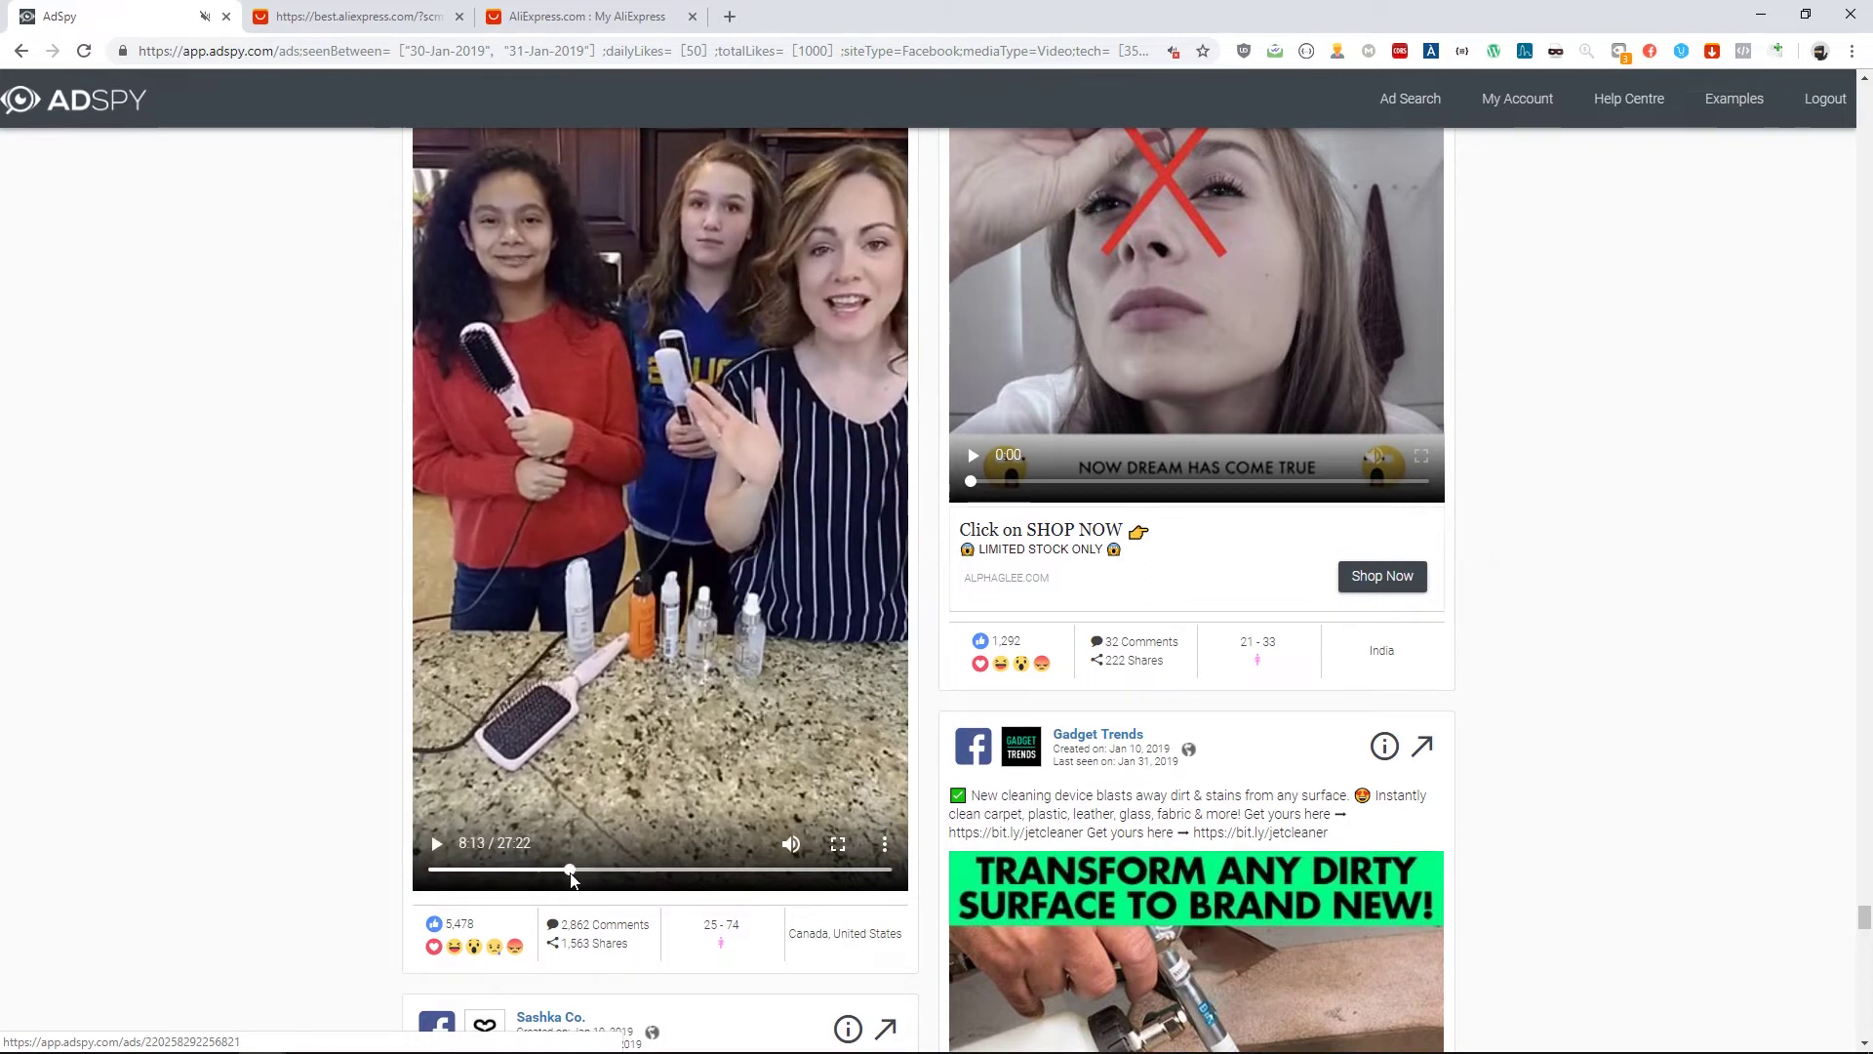
Review the ads created around 10 January 2019, from the glass beaded bracelets to the rose bear, checking their engagement
scroll(139, 680, down, 14)
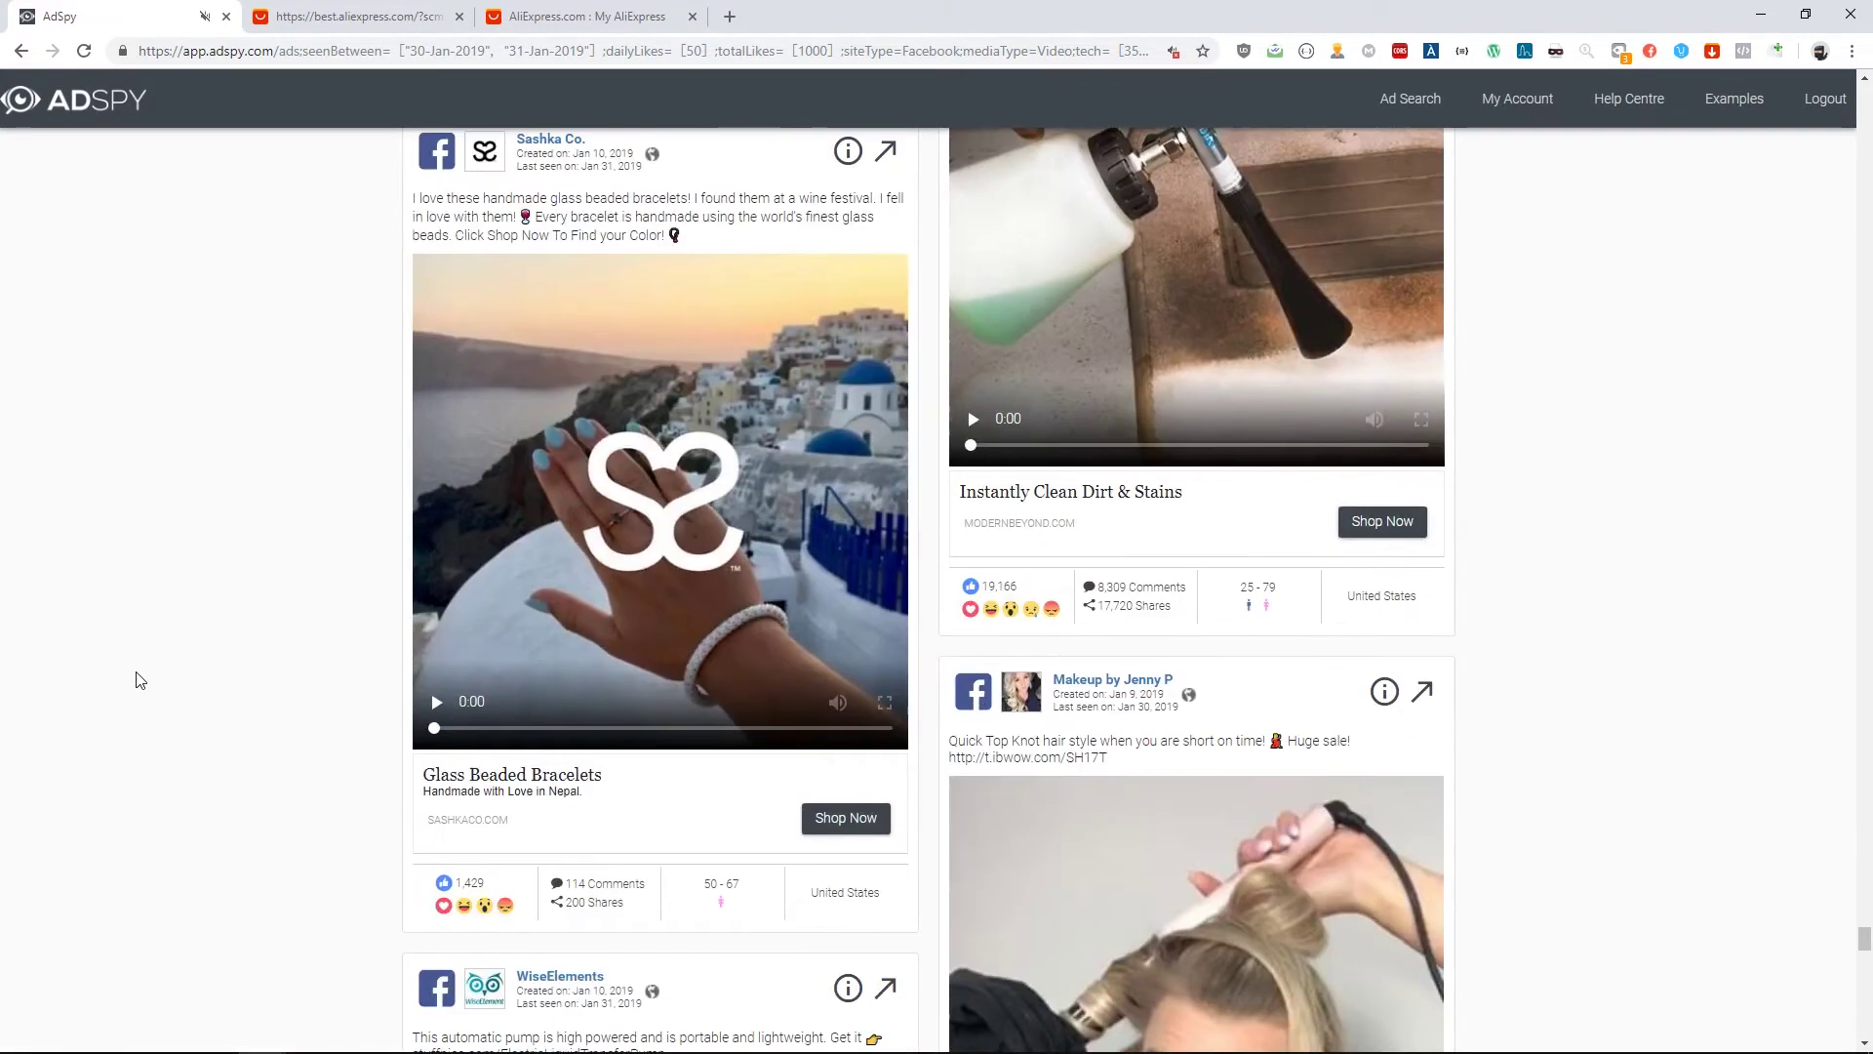
scroll(140, 680, down, 9)
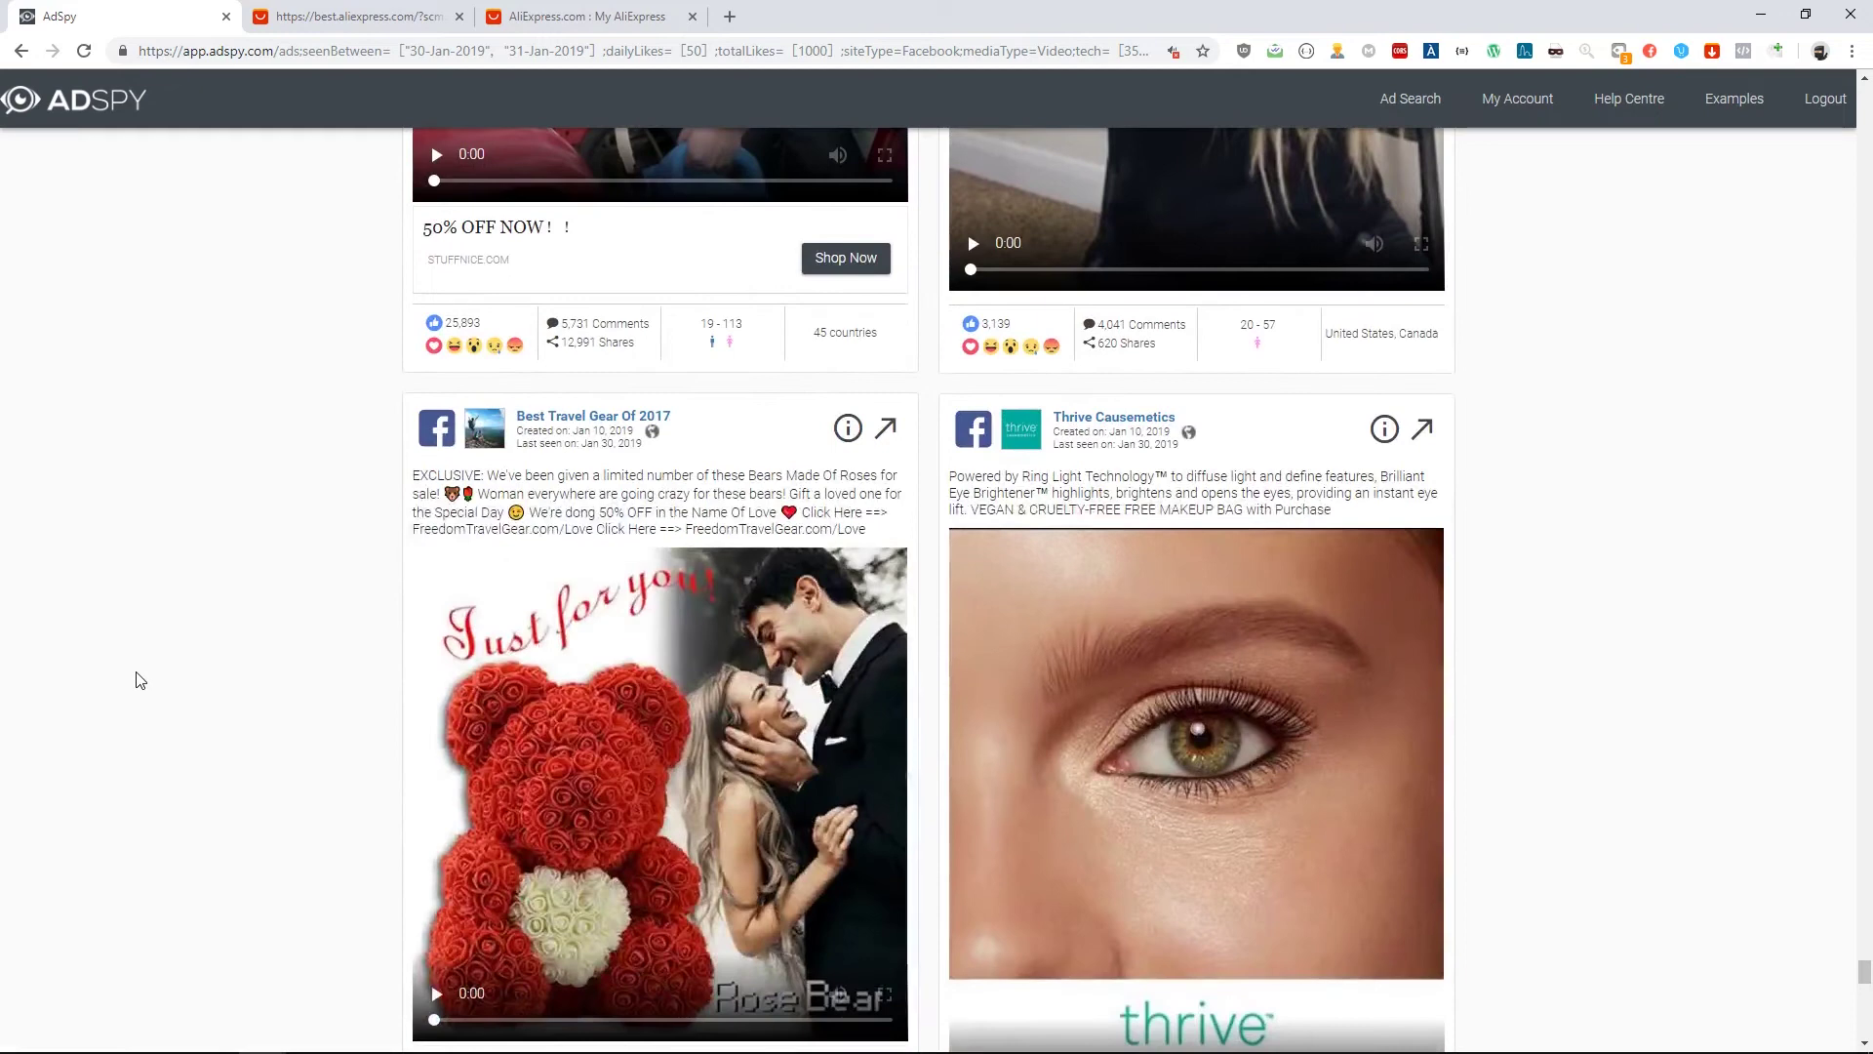
scroll(509, 518, up, 6)
scroll(509, 518, up, 3)
scroll(376, 710, down, 10)
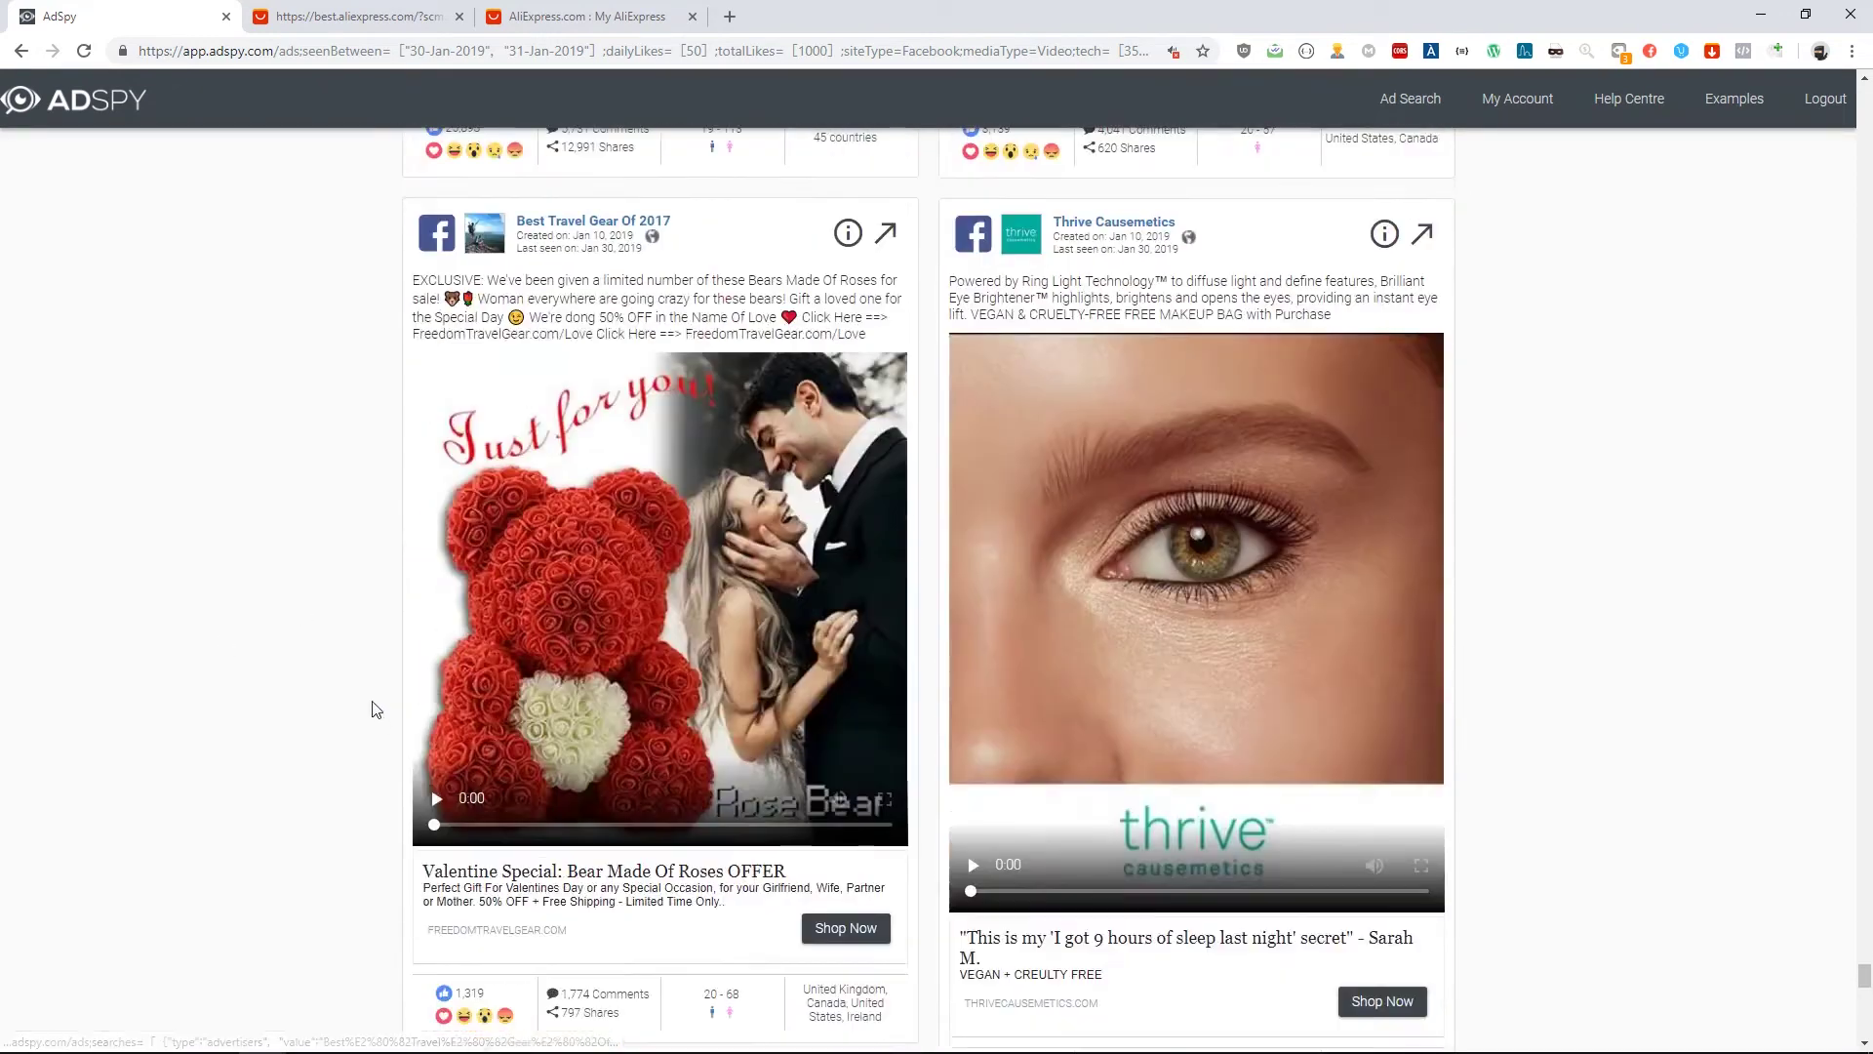
Return to the search filters and order the filtered ads by likes
scroll(251, 460, down, 20)
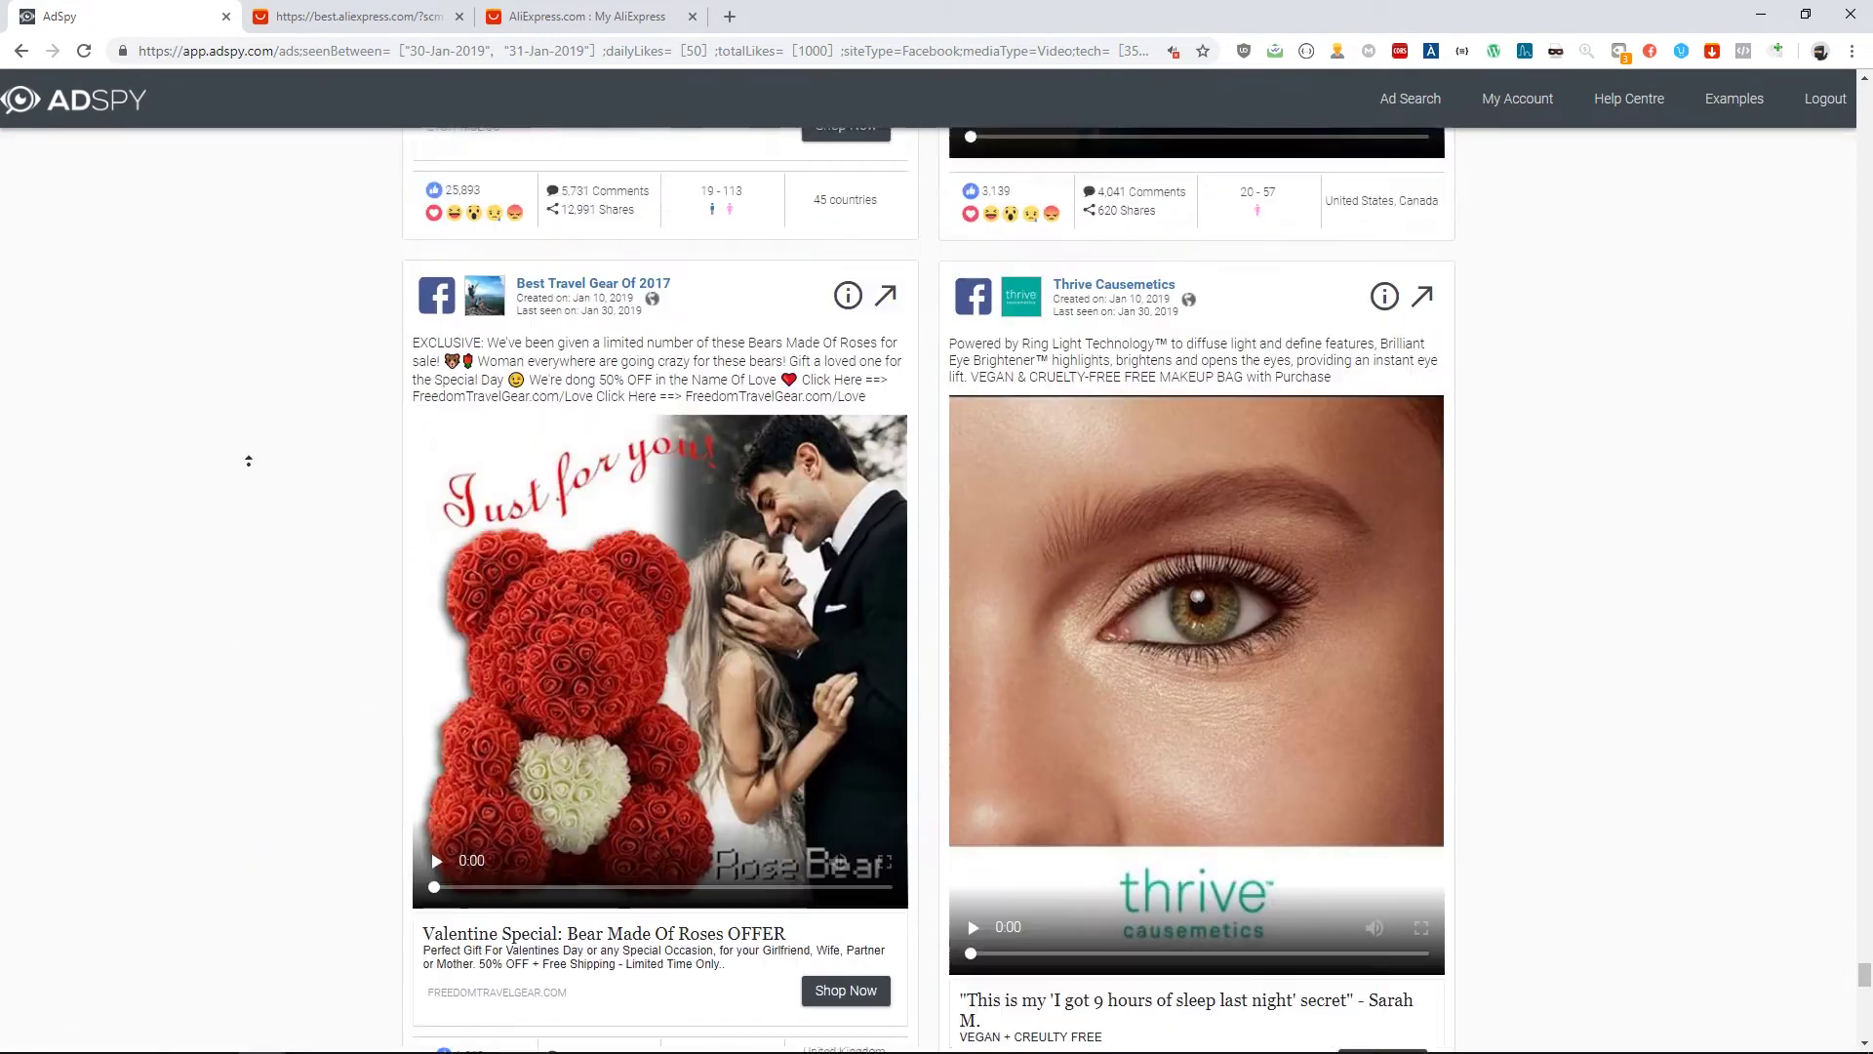
scroll(527, 444, up, 9)
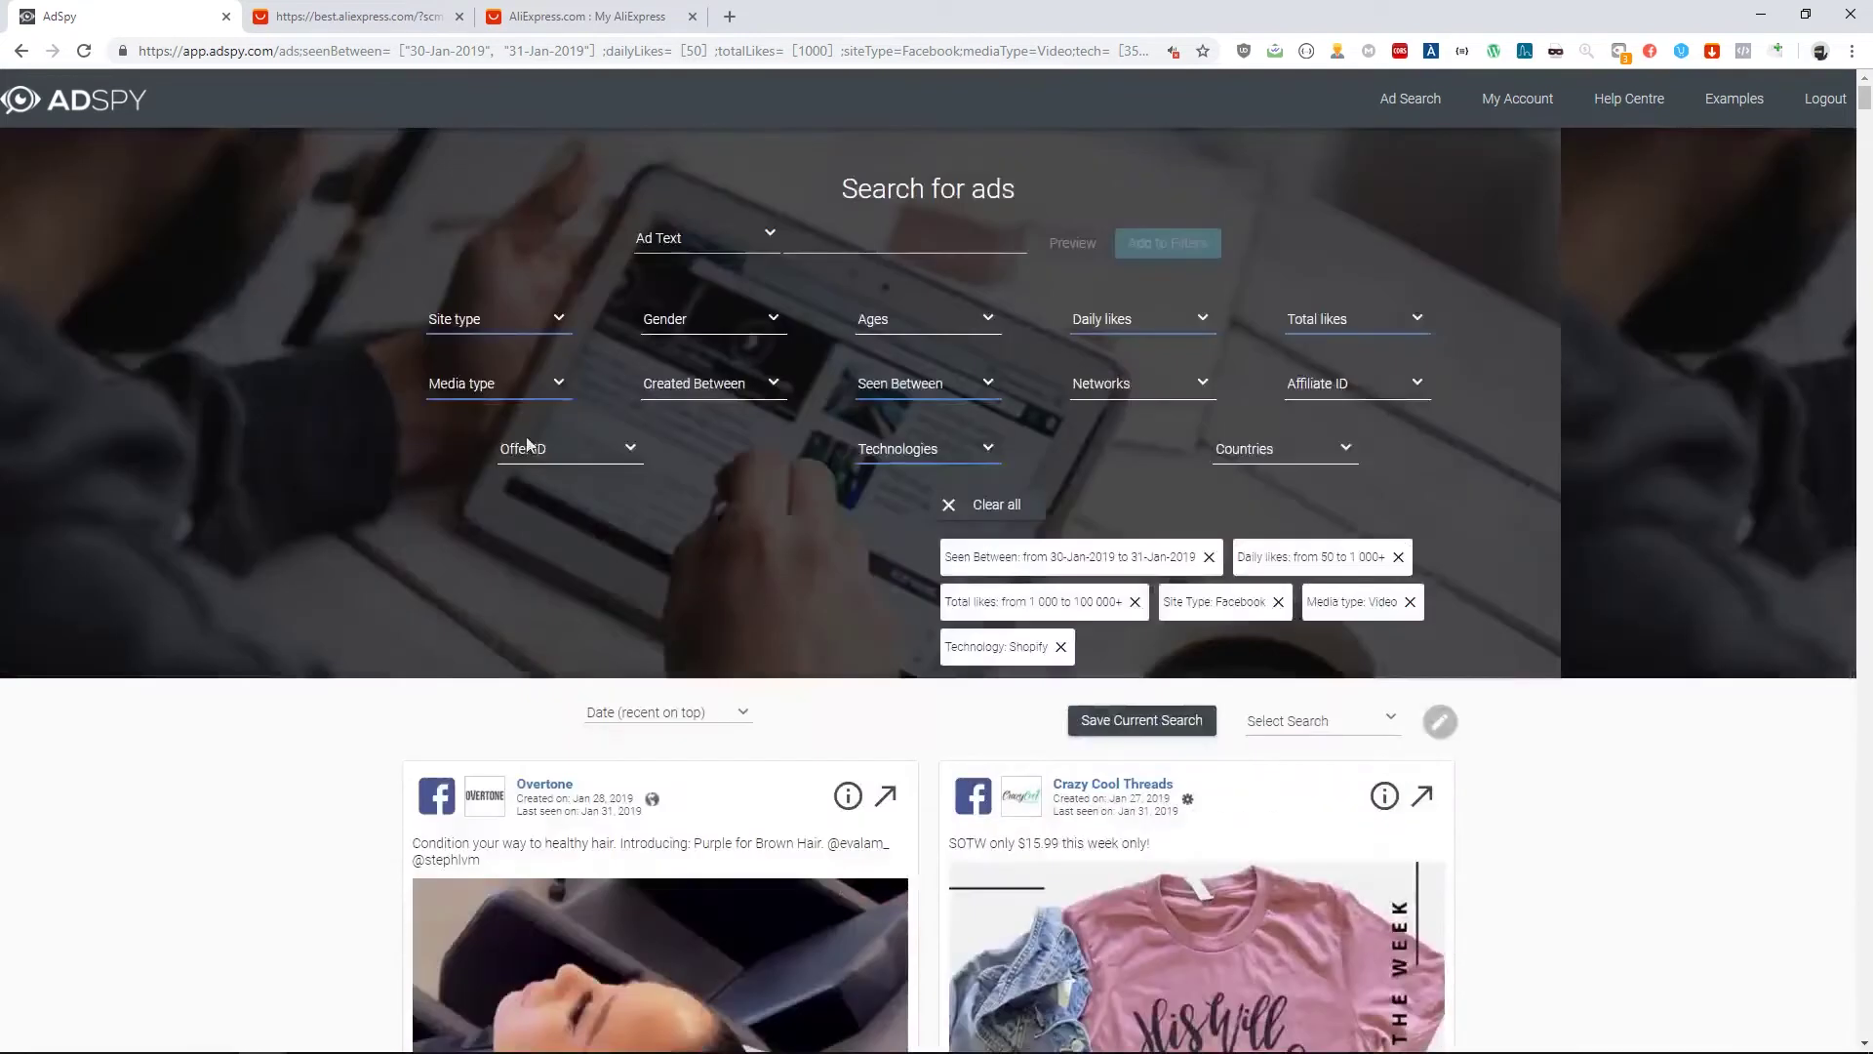
click(609, 721)
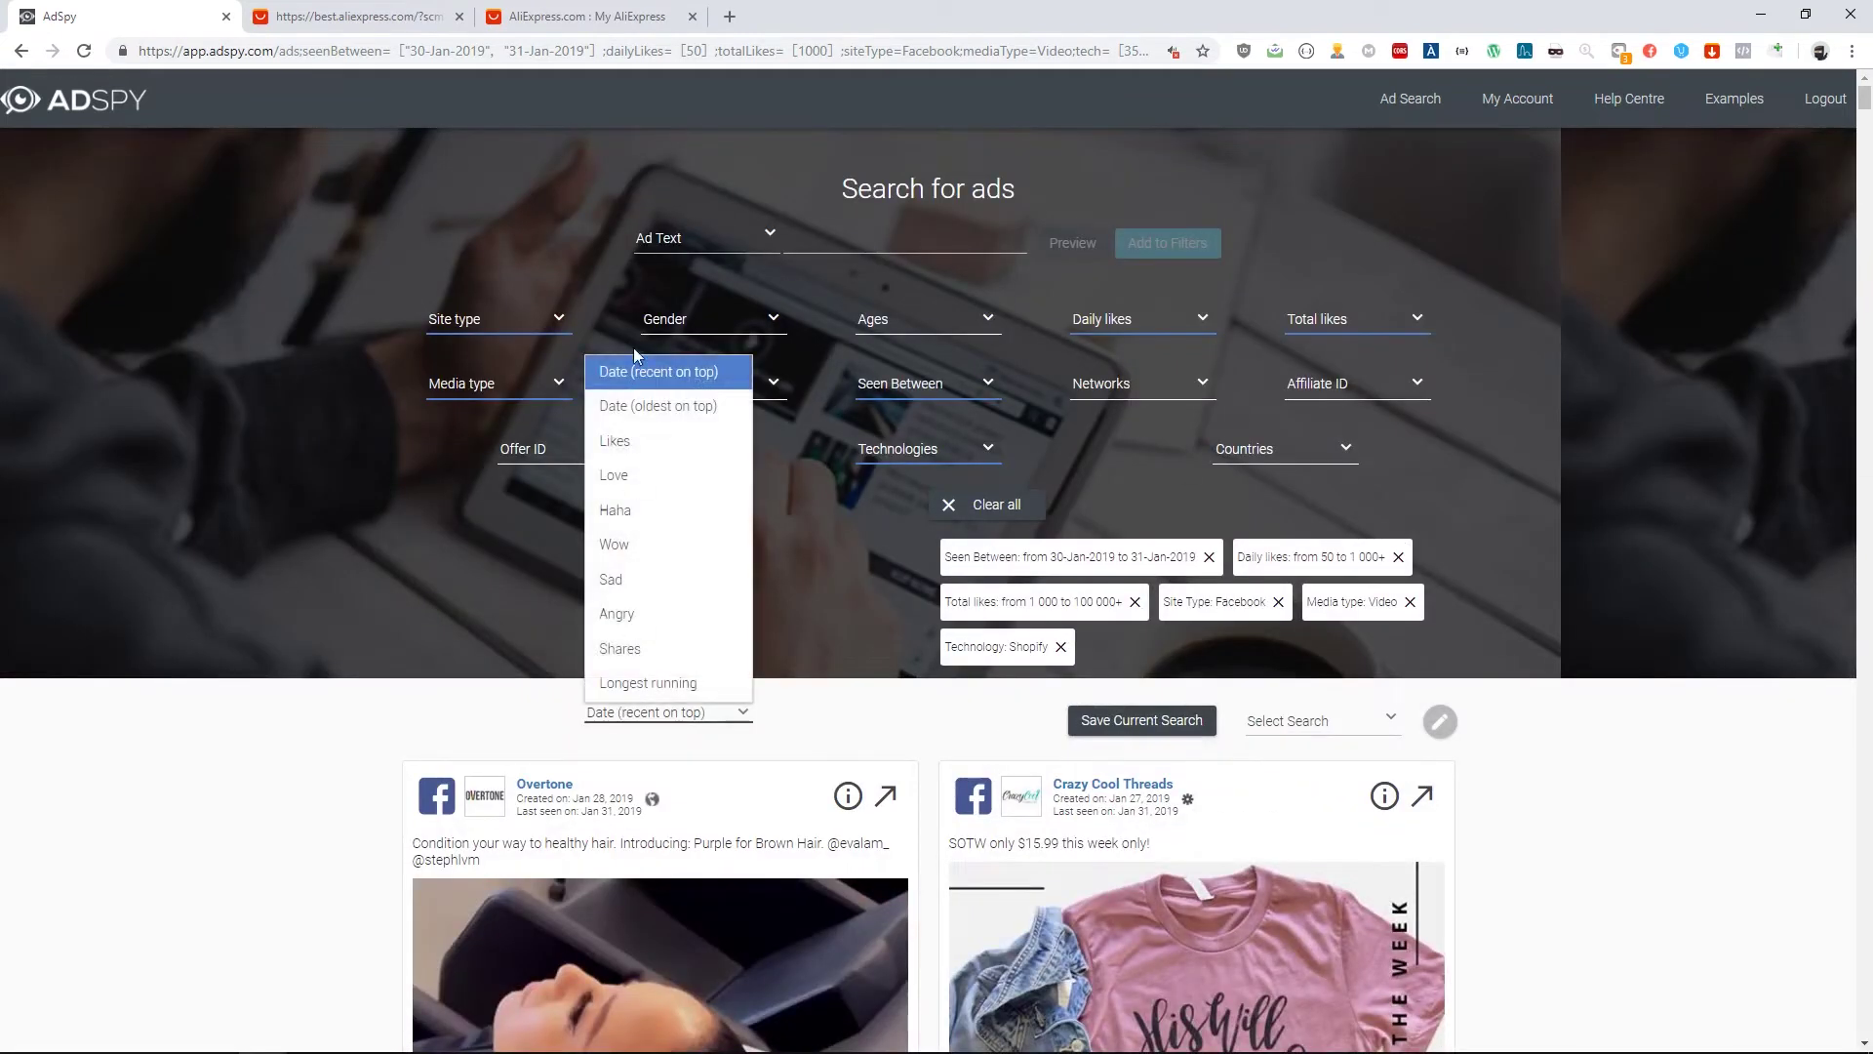
click(667, 459)
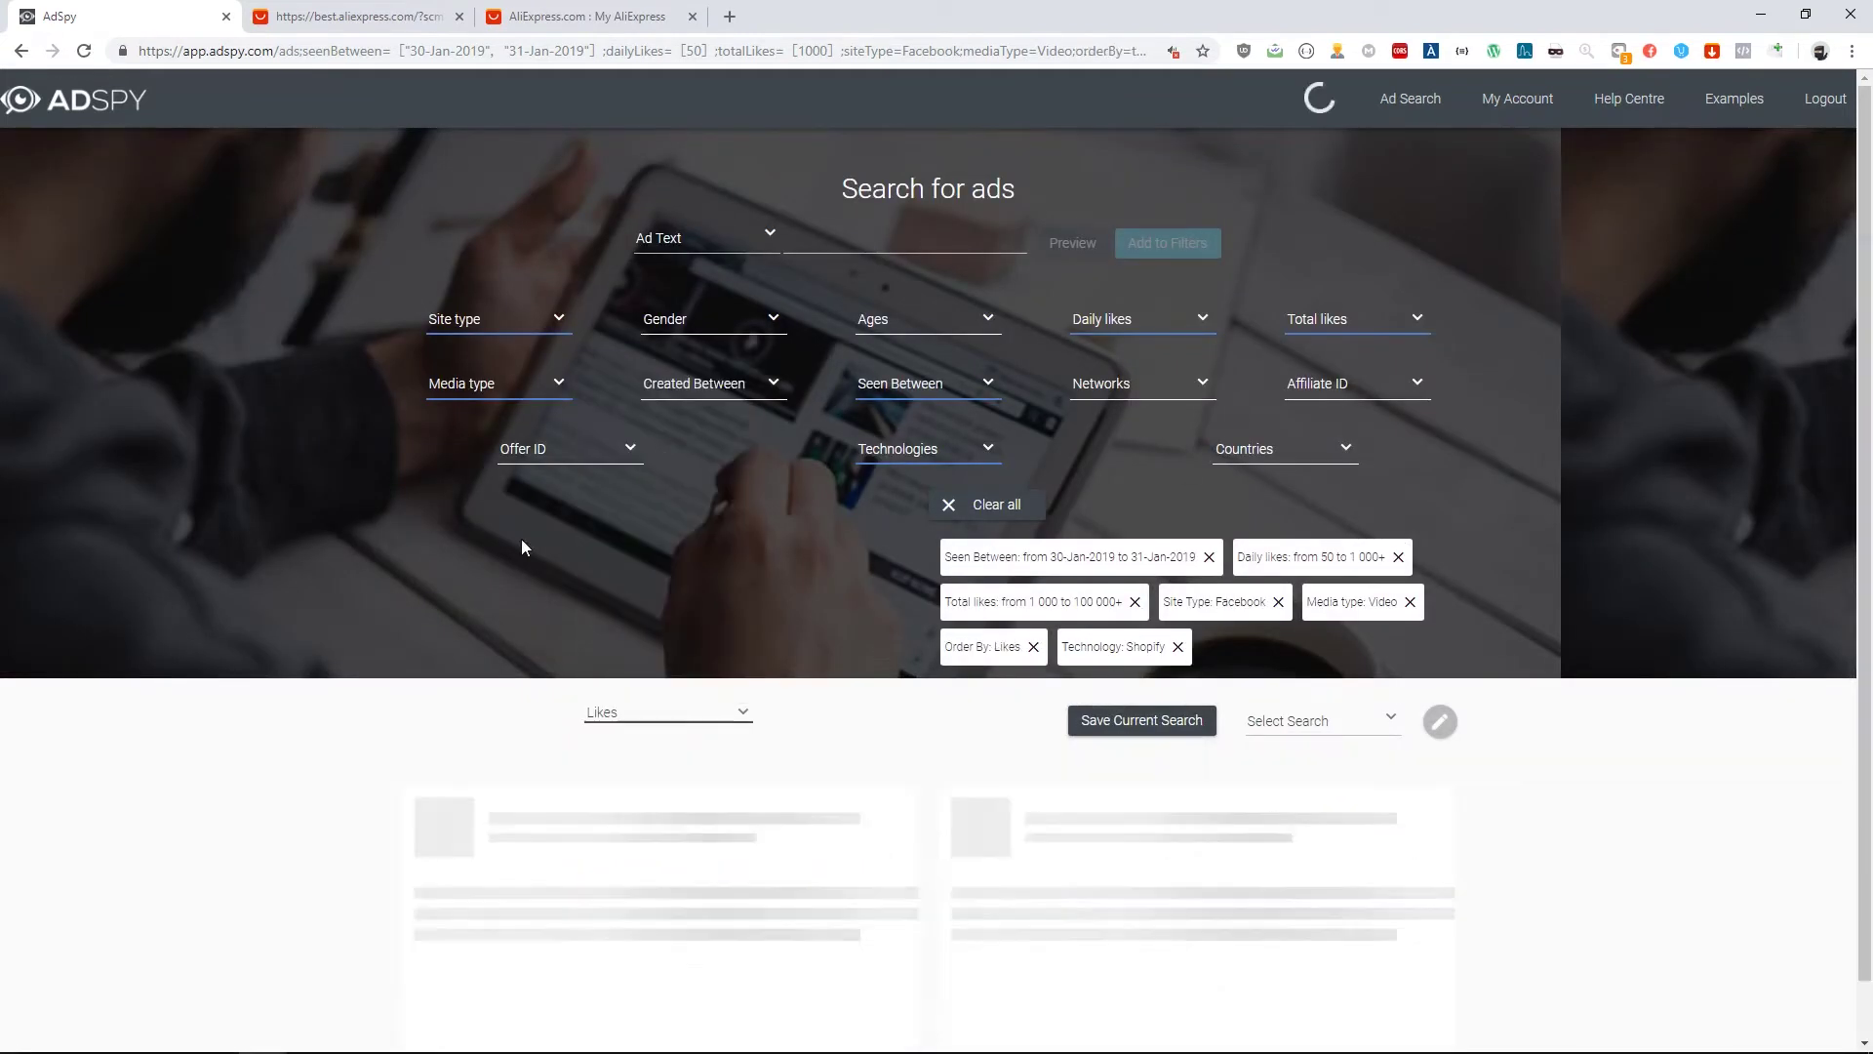
Play the Legalzissimo Kit Descasca Tudo peeler video ad, skipping ahead to about 1:01, and review its details
scroll(369, 588, down, 1)
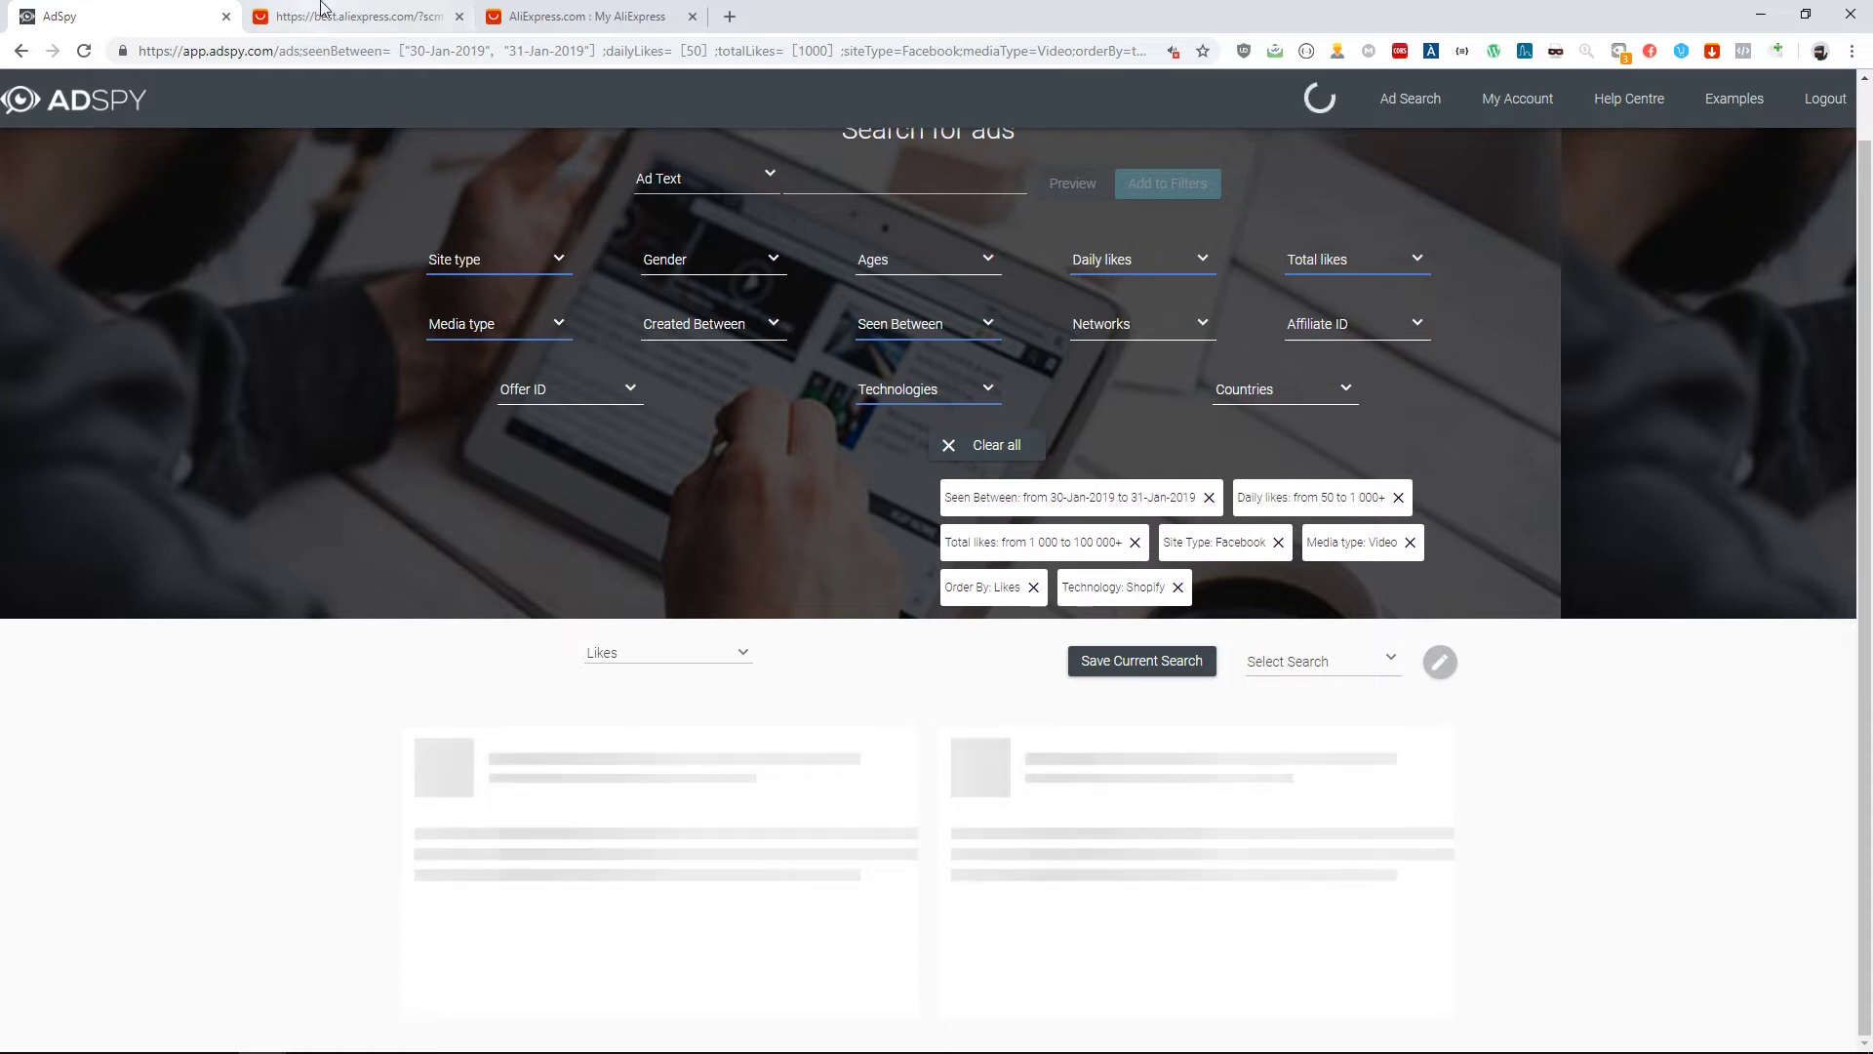
scroll(190, 498, down, 1)
scroll(189, 504, down, 3)
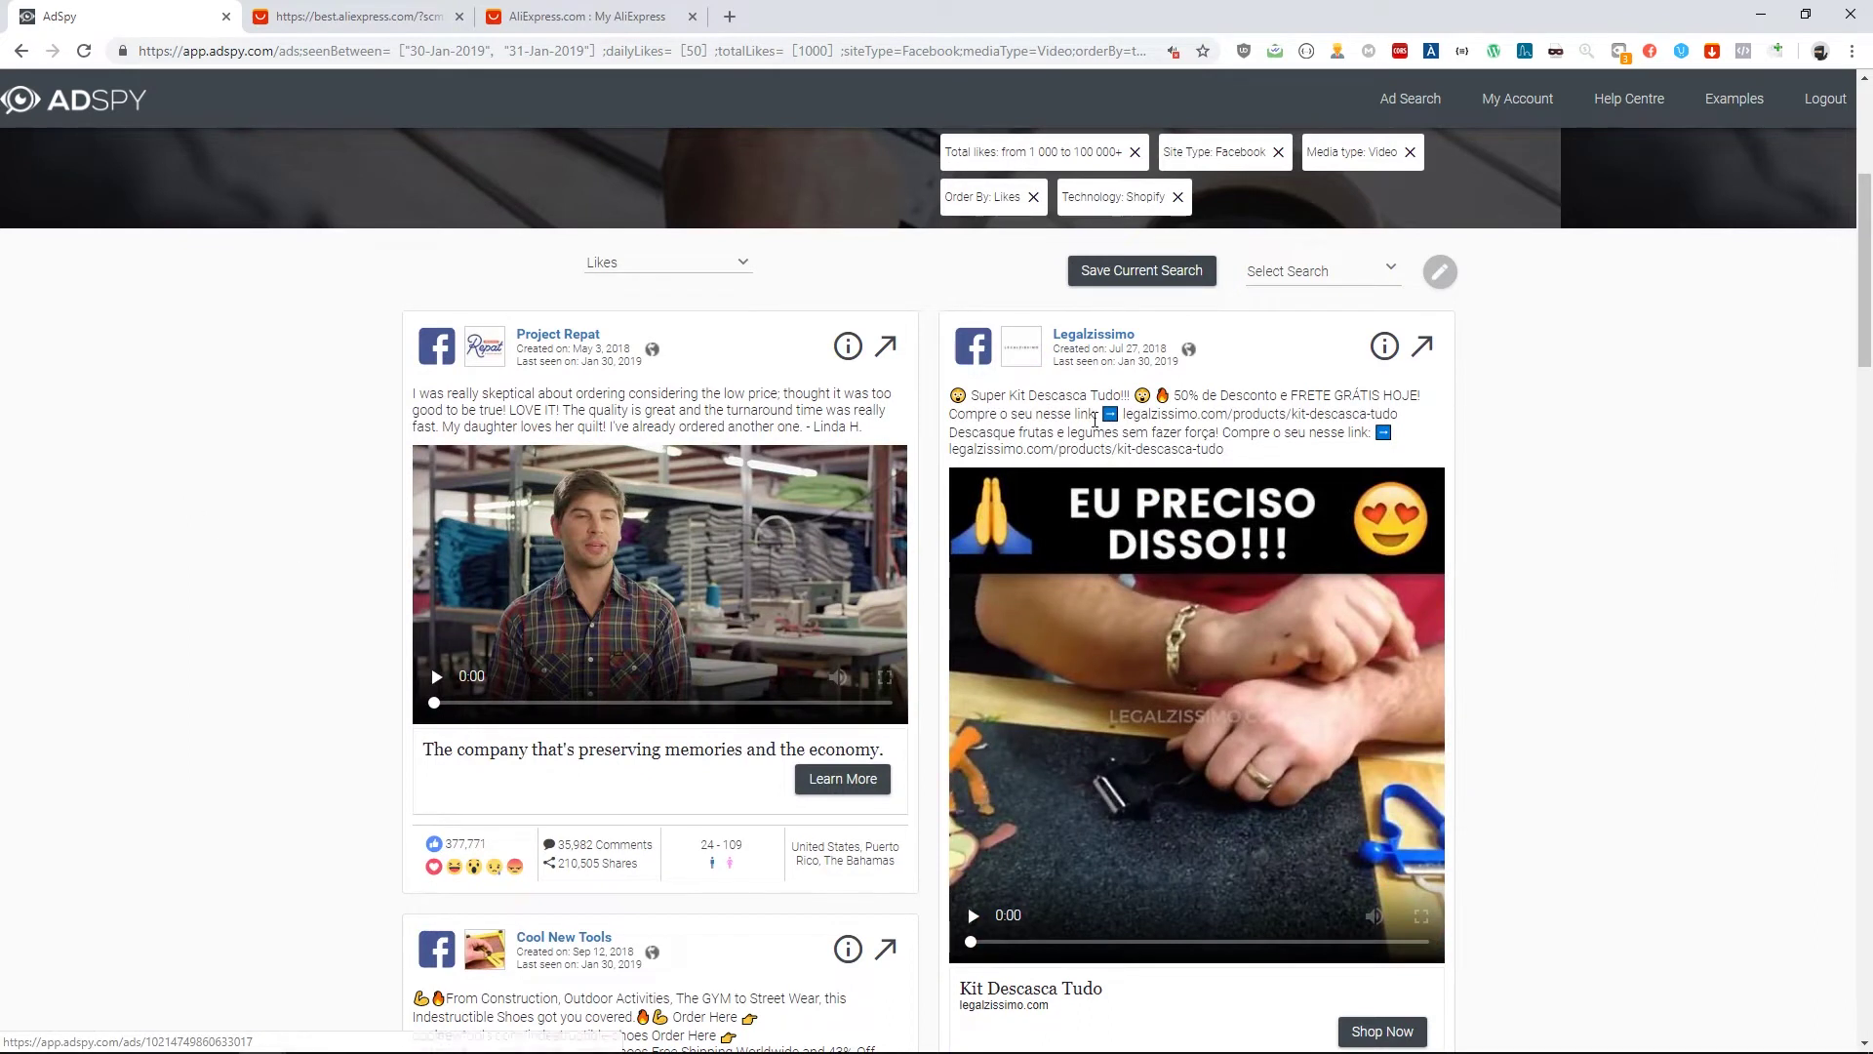
scroll(1095, 419, down, 2)
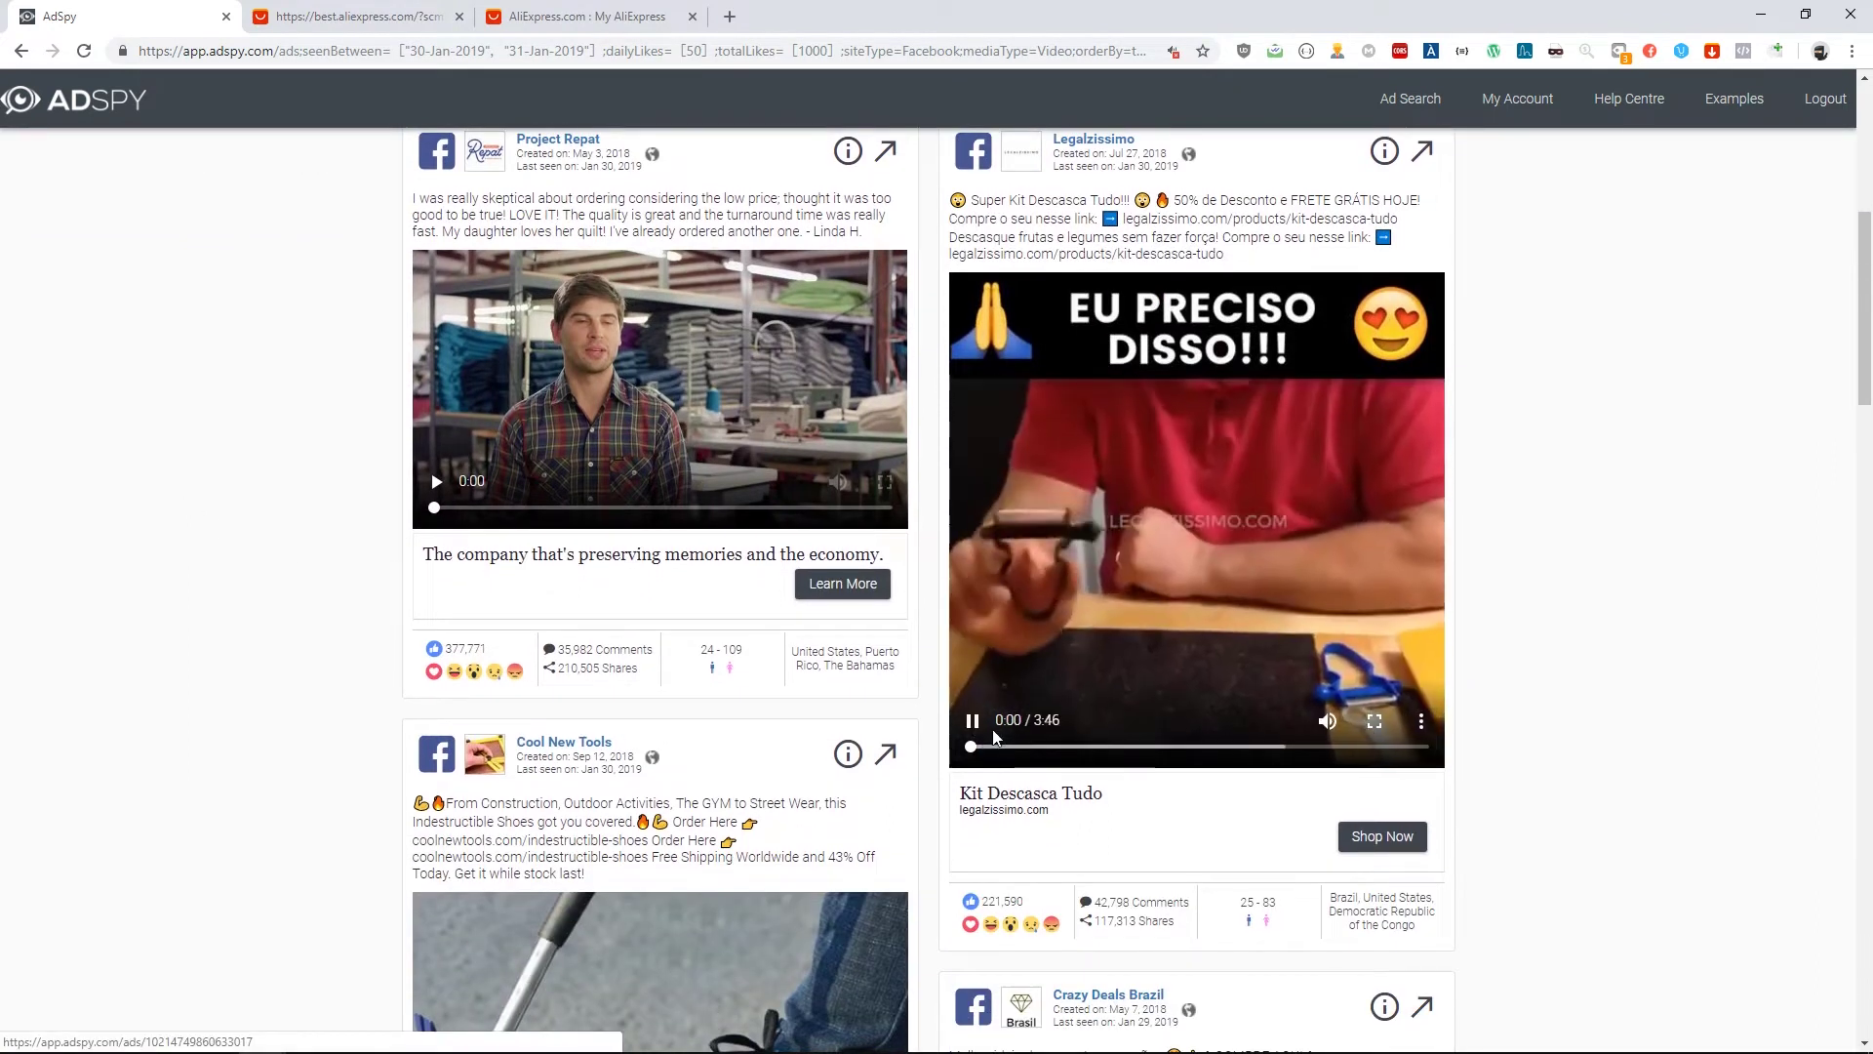
click(1092, 749)
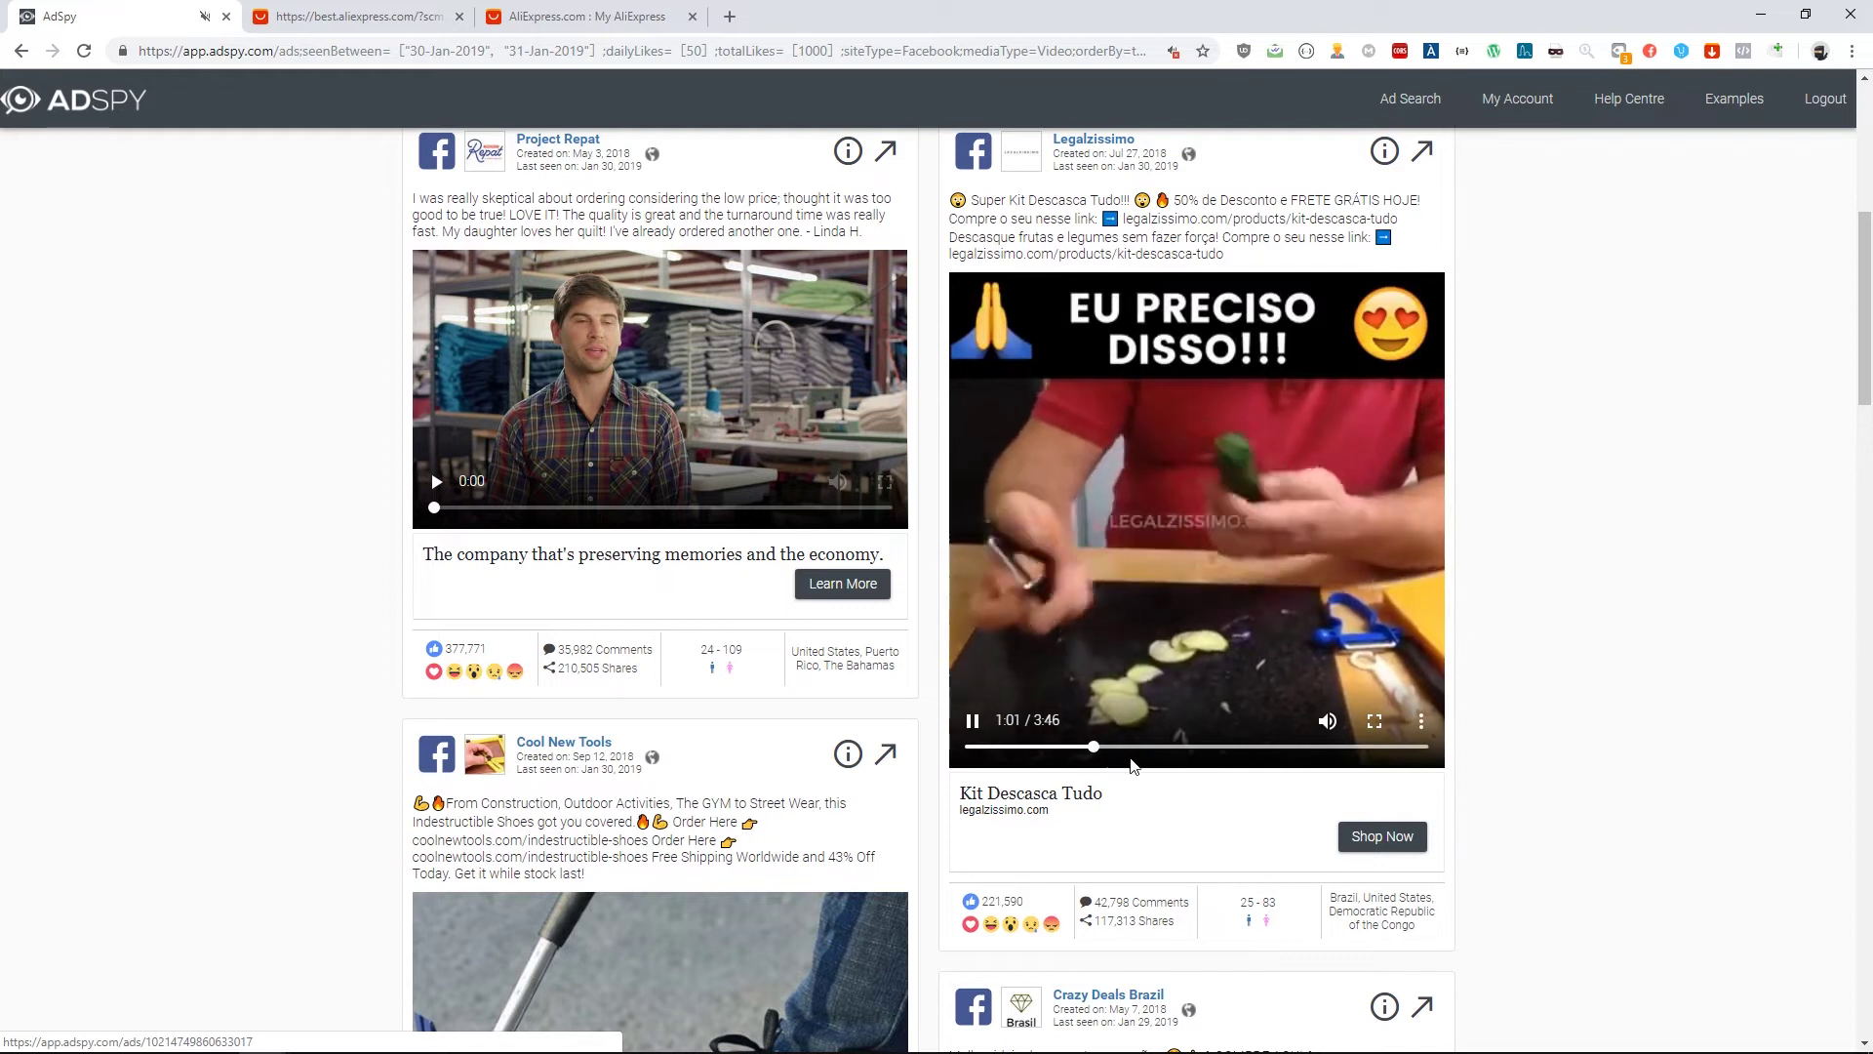
scroll(1138, 778, down, 4)
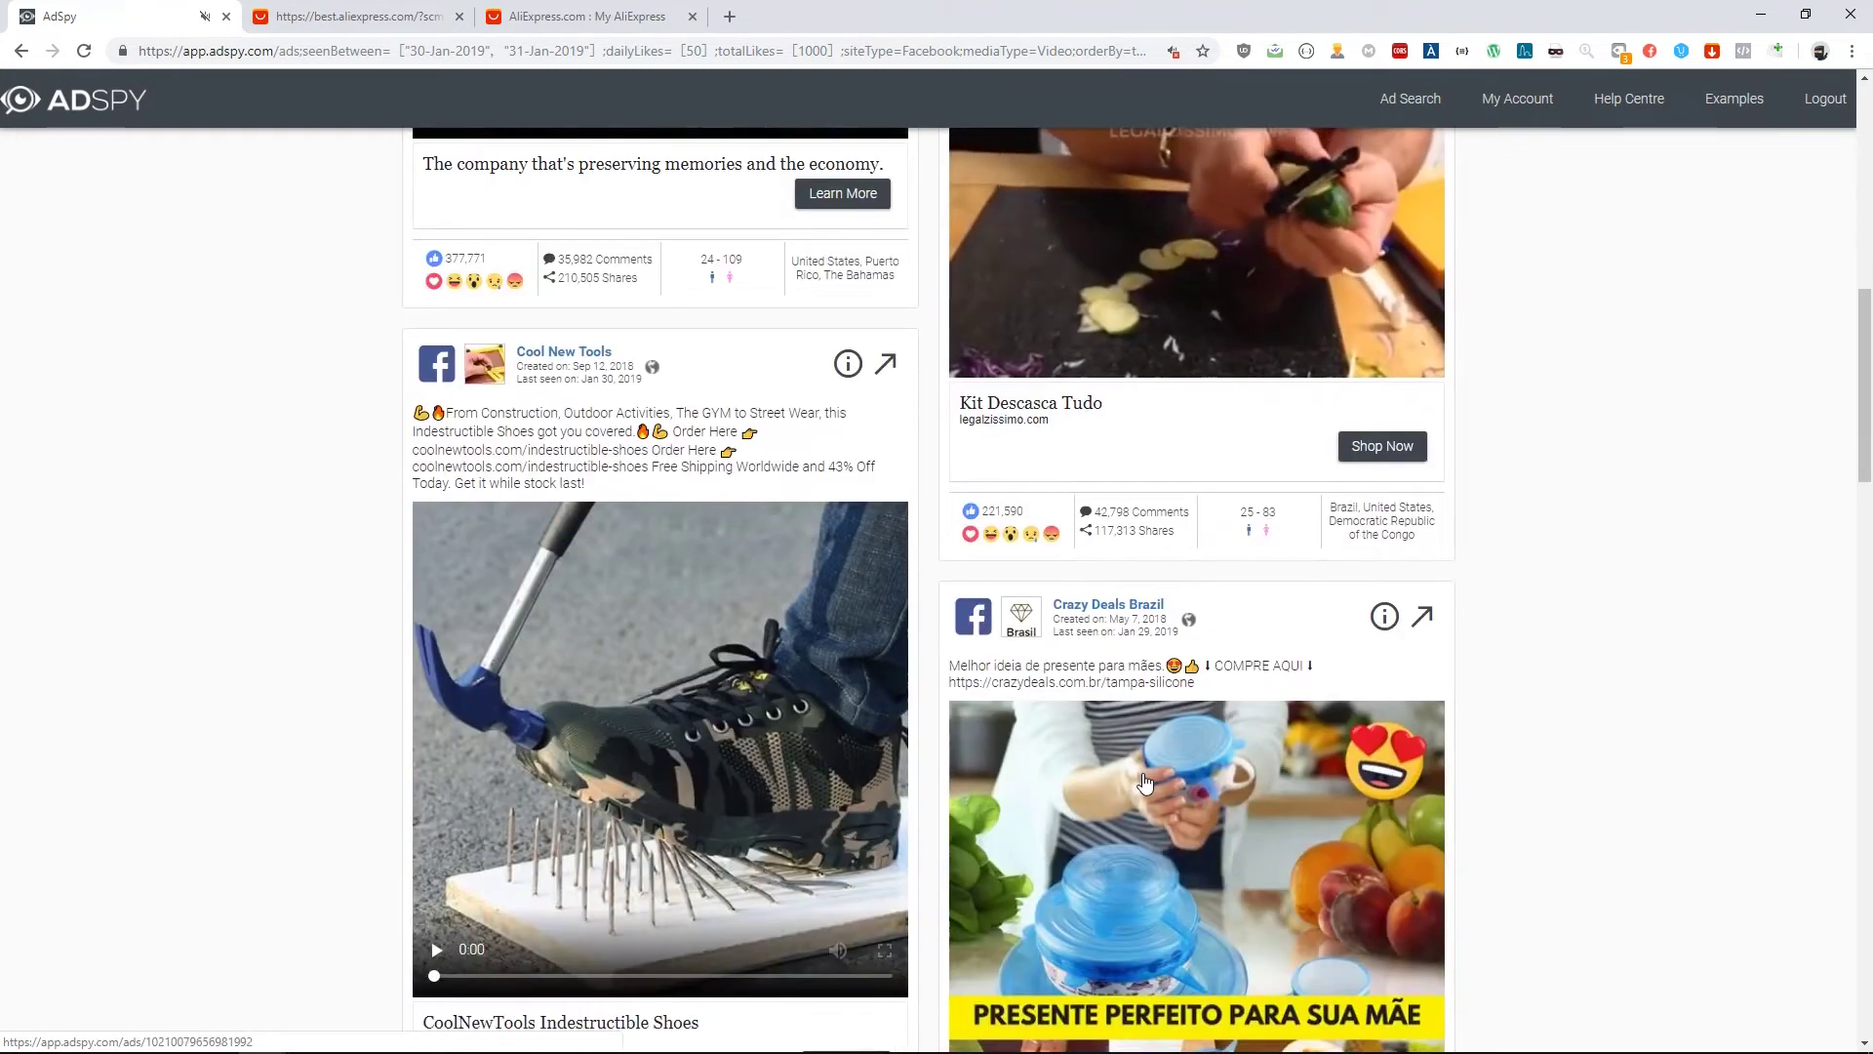
scroll(1146, 781, up, 4)
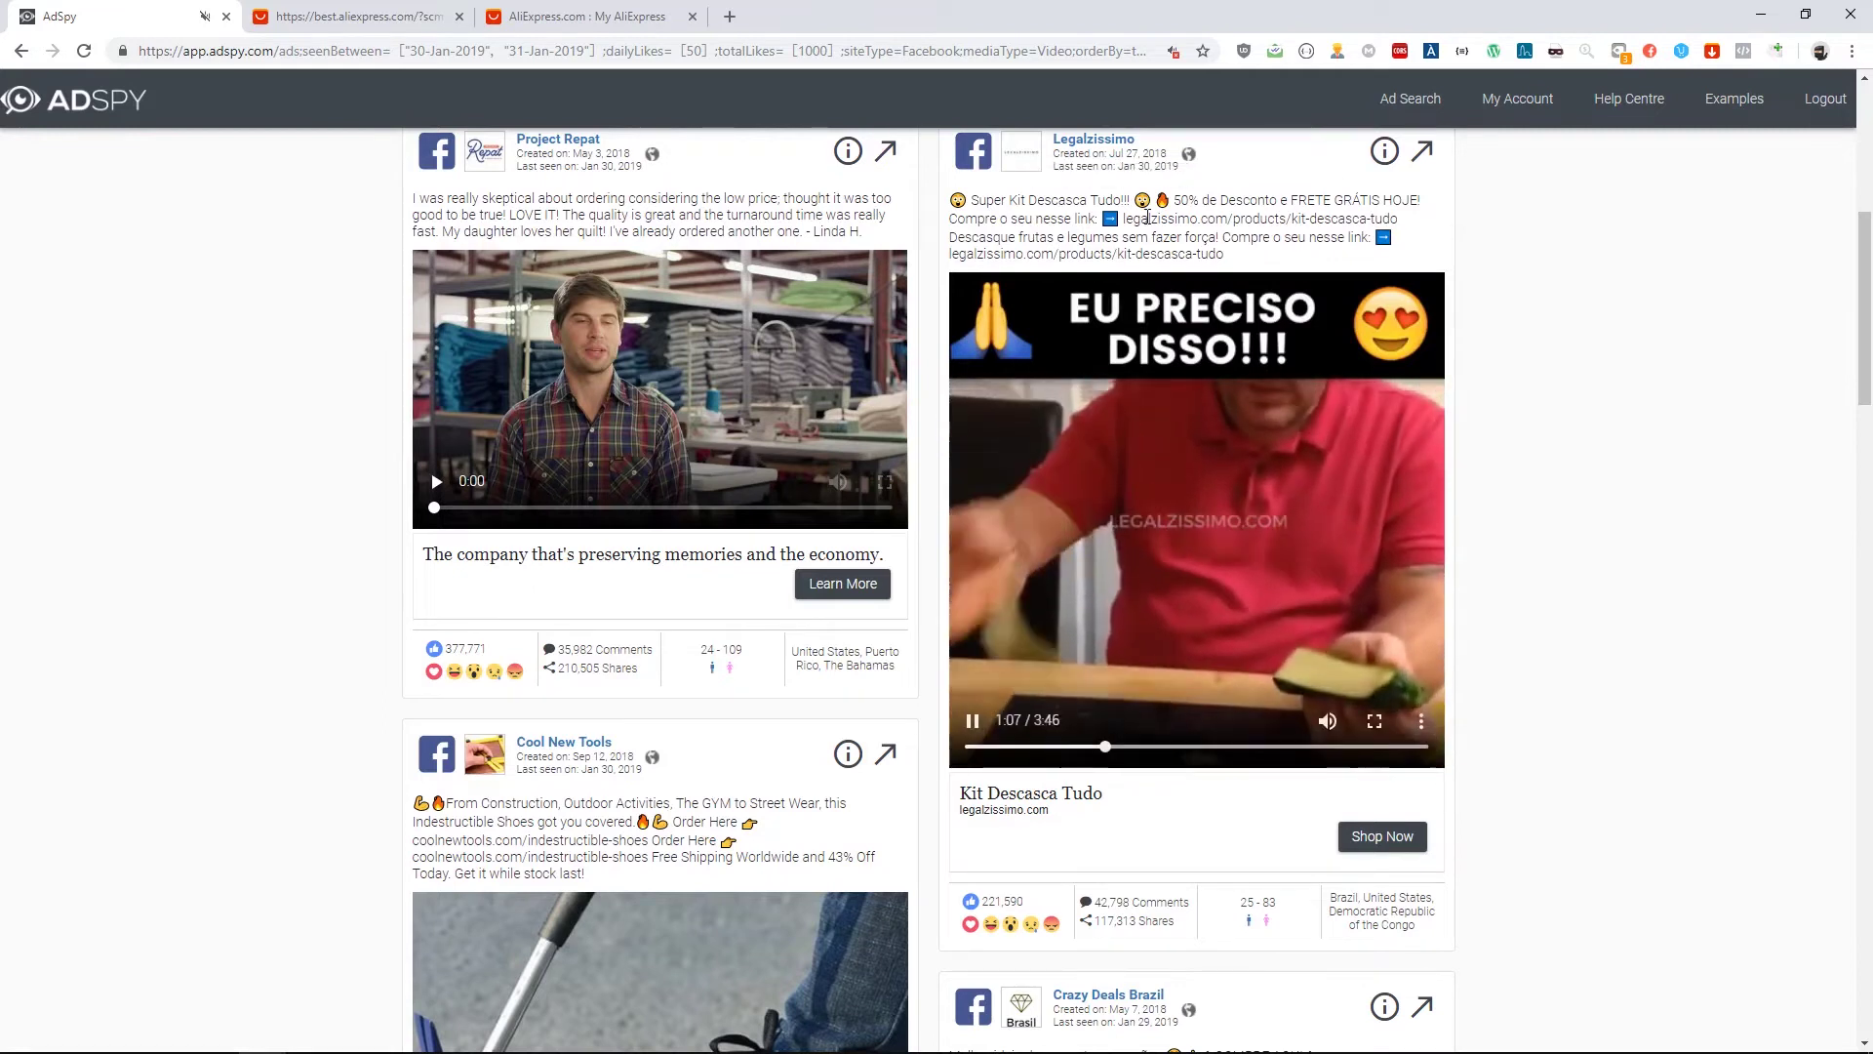
Browse the most-liked ads below the peeler kit, down to the Pug Life Harness ad
scroll(1572, 518, down, 4)
scroll(1572, 518, down, 2)
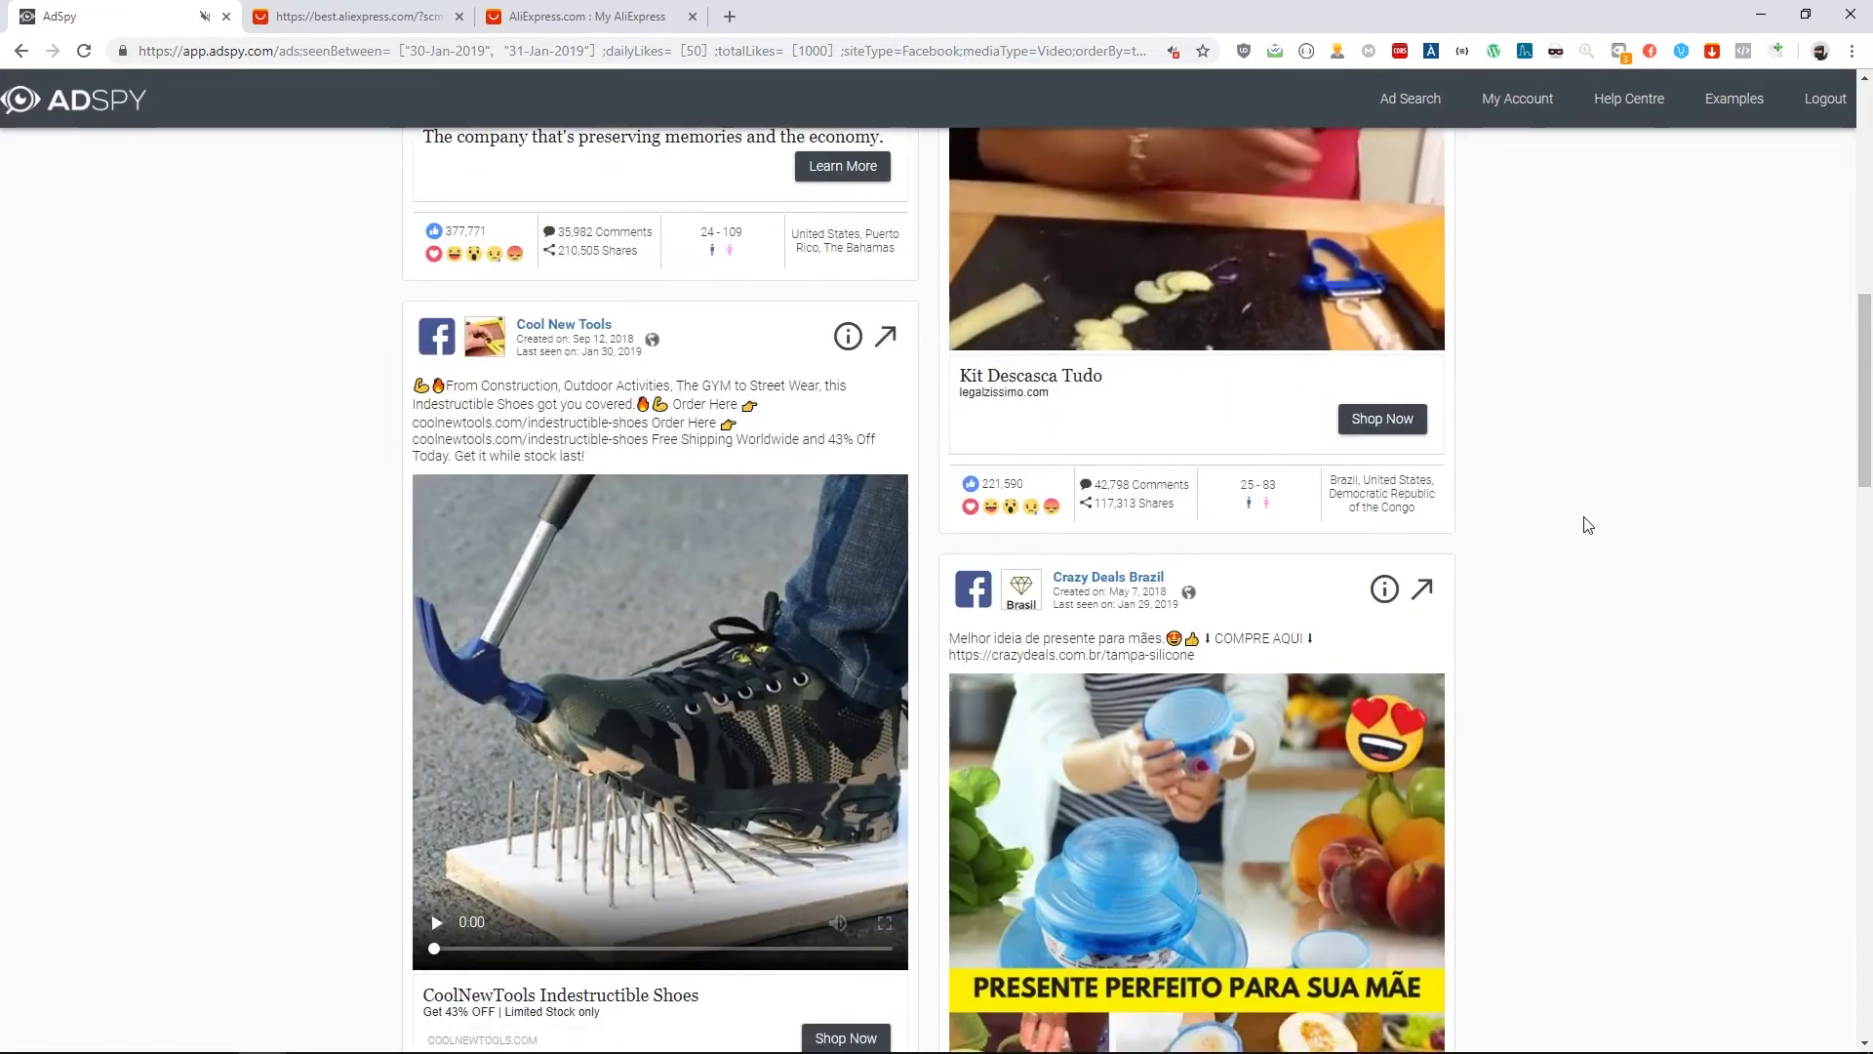
scroll(1589, 523, down, 13)
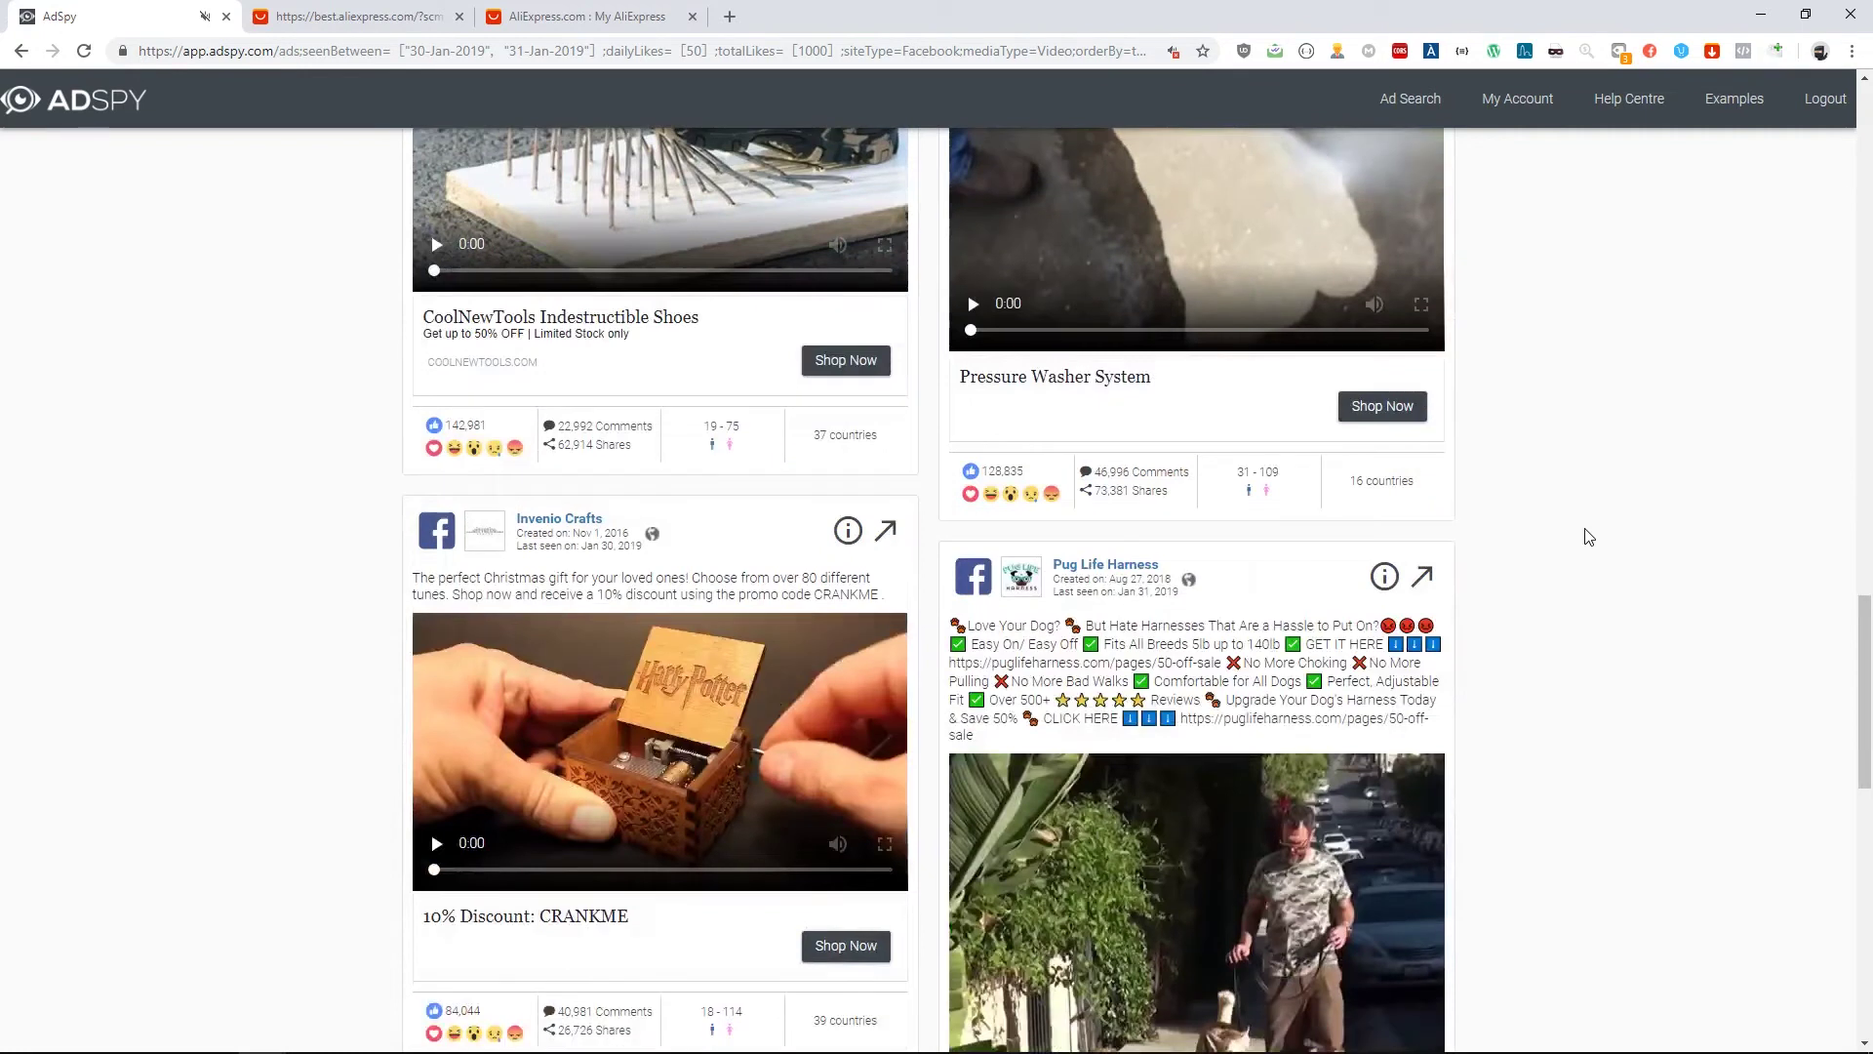
scroll(1588, 535, down, 4)
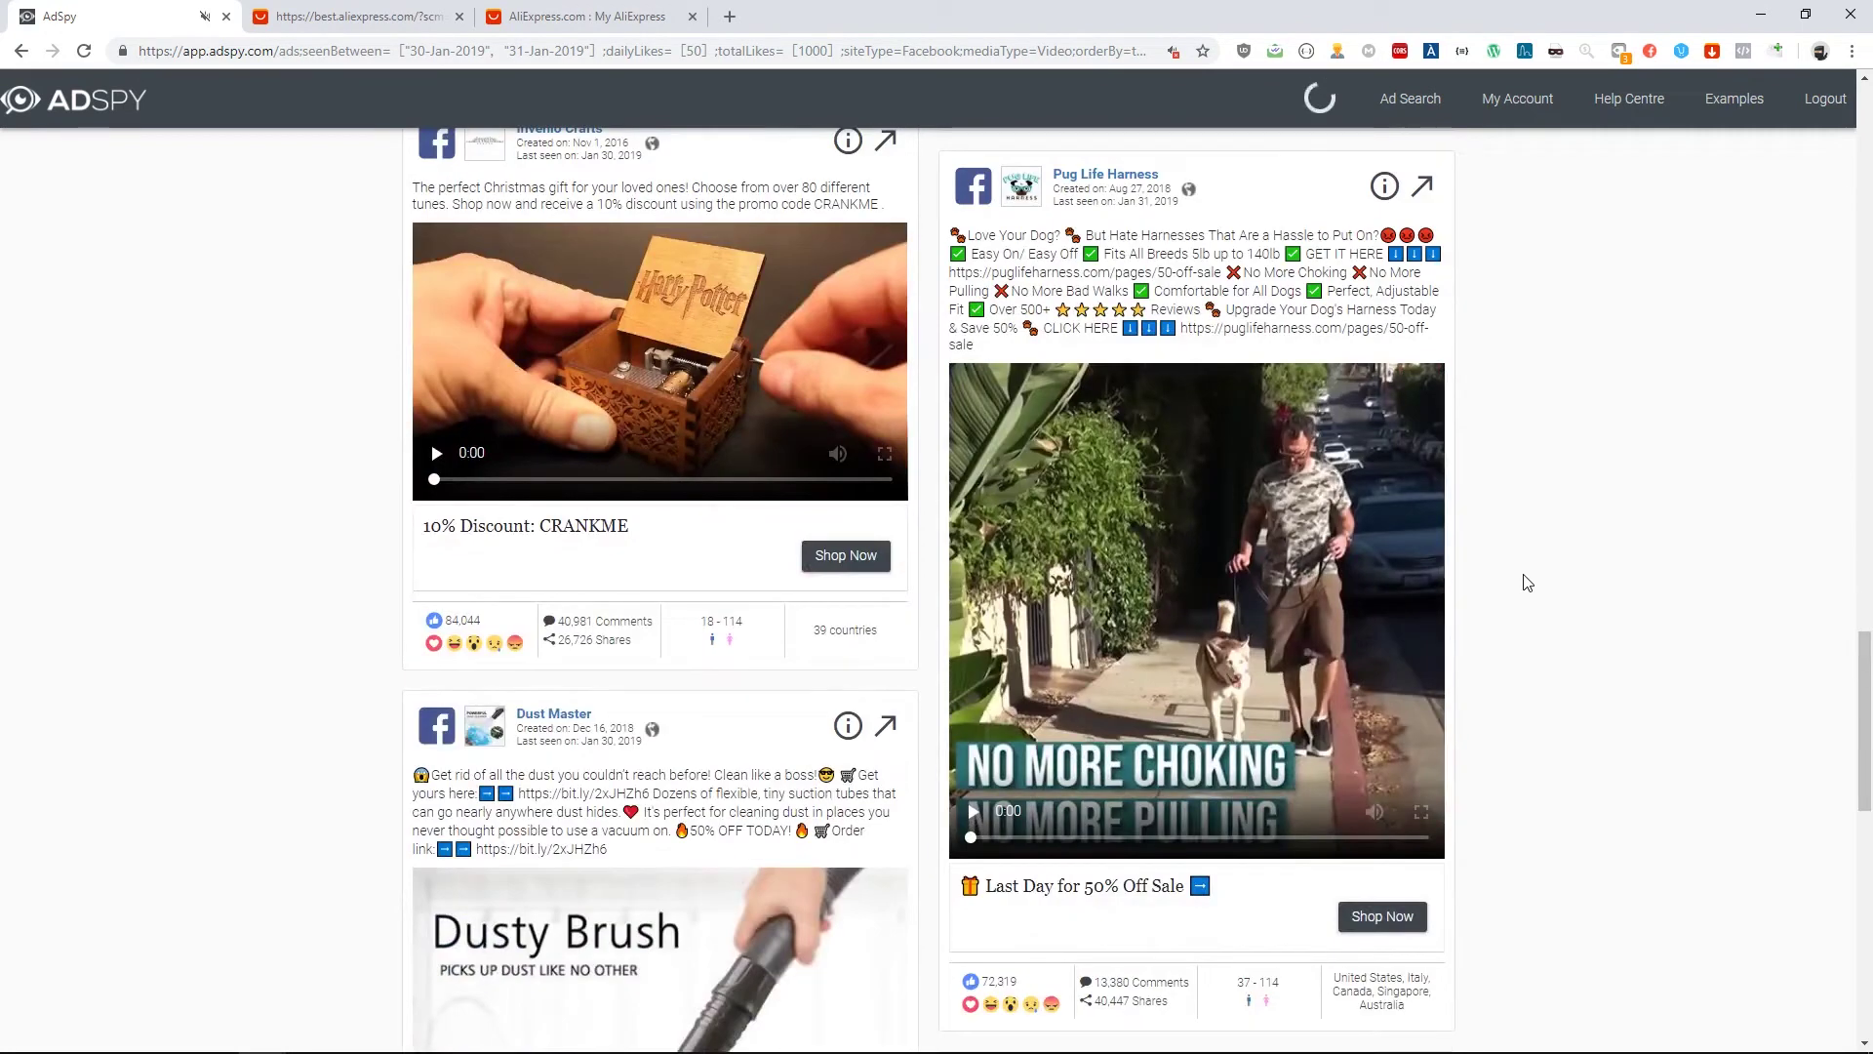
Play the Pug Life Harness dog harness video ad, skipping ahead through the footage, and move on to the Dust Master ad
click(972, 812)
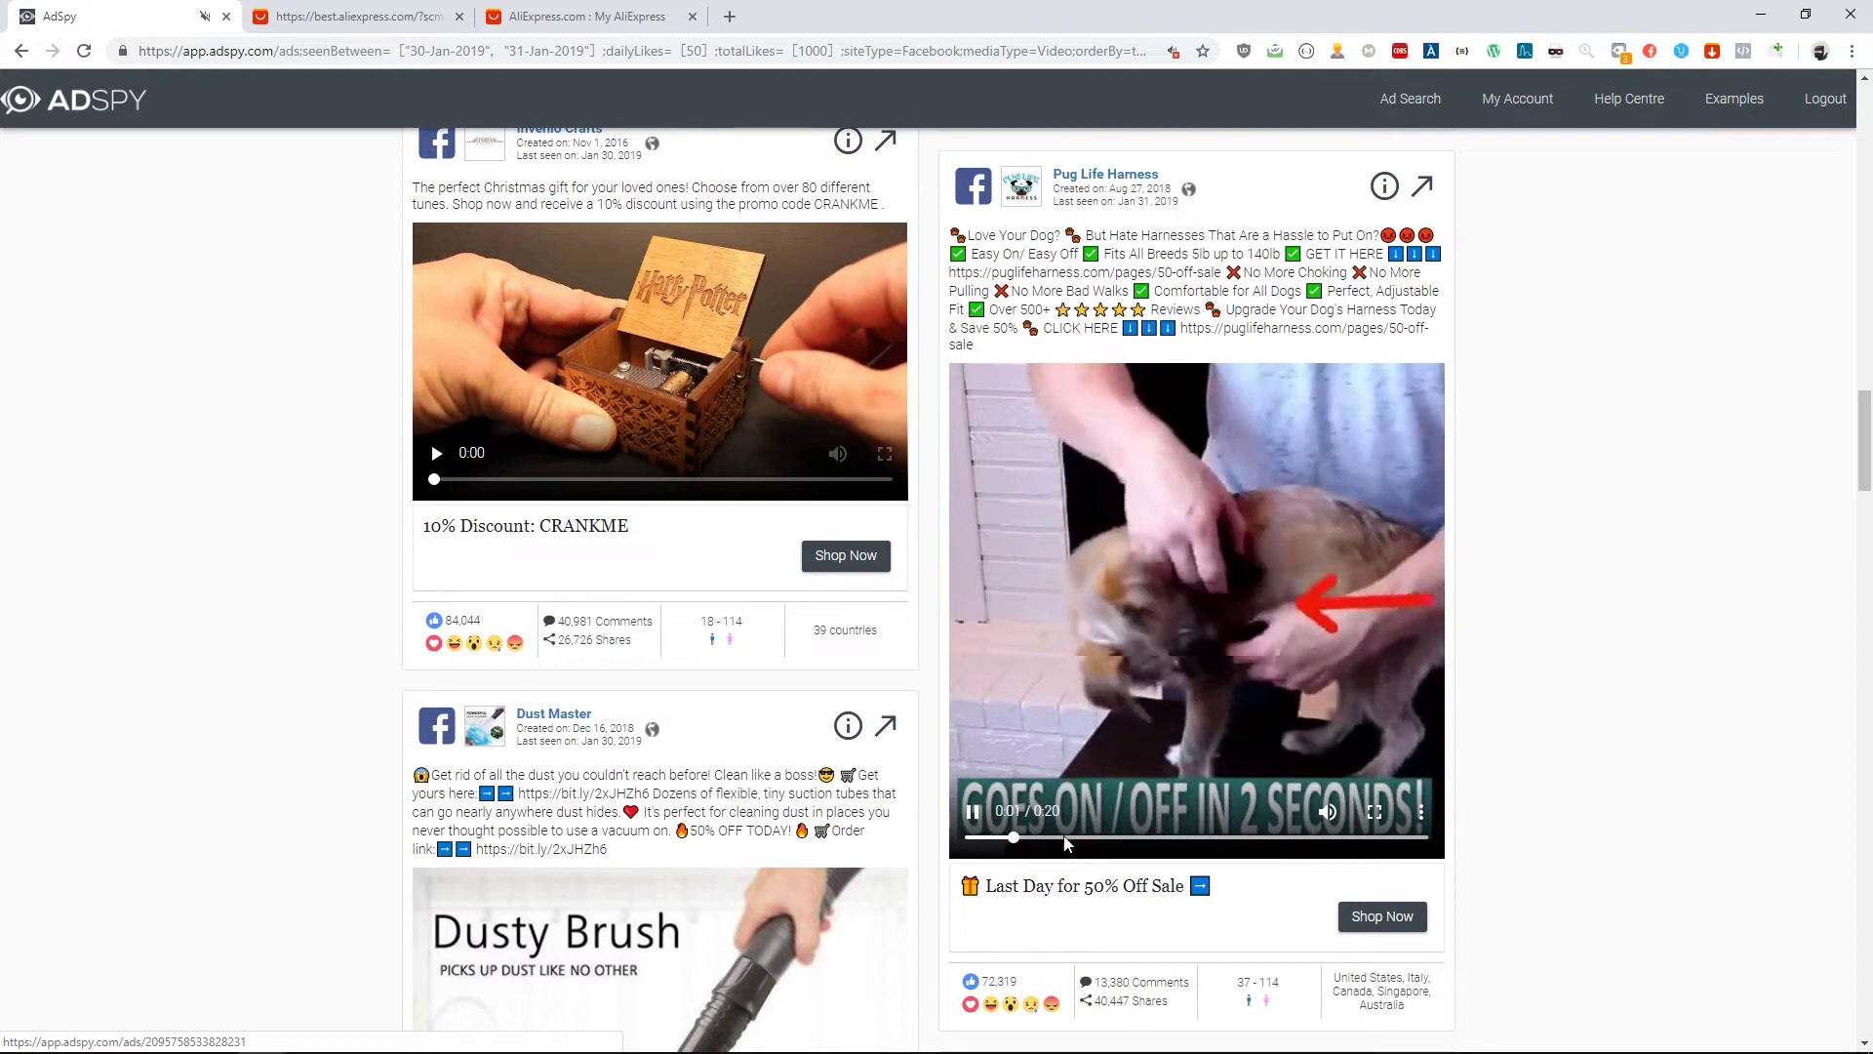
click(1098, 837)
click(1140, 837)
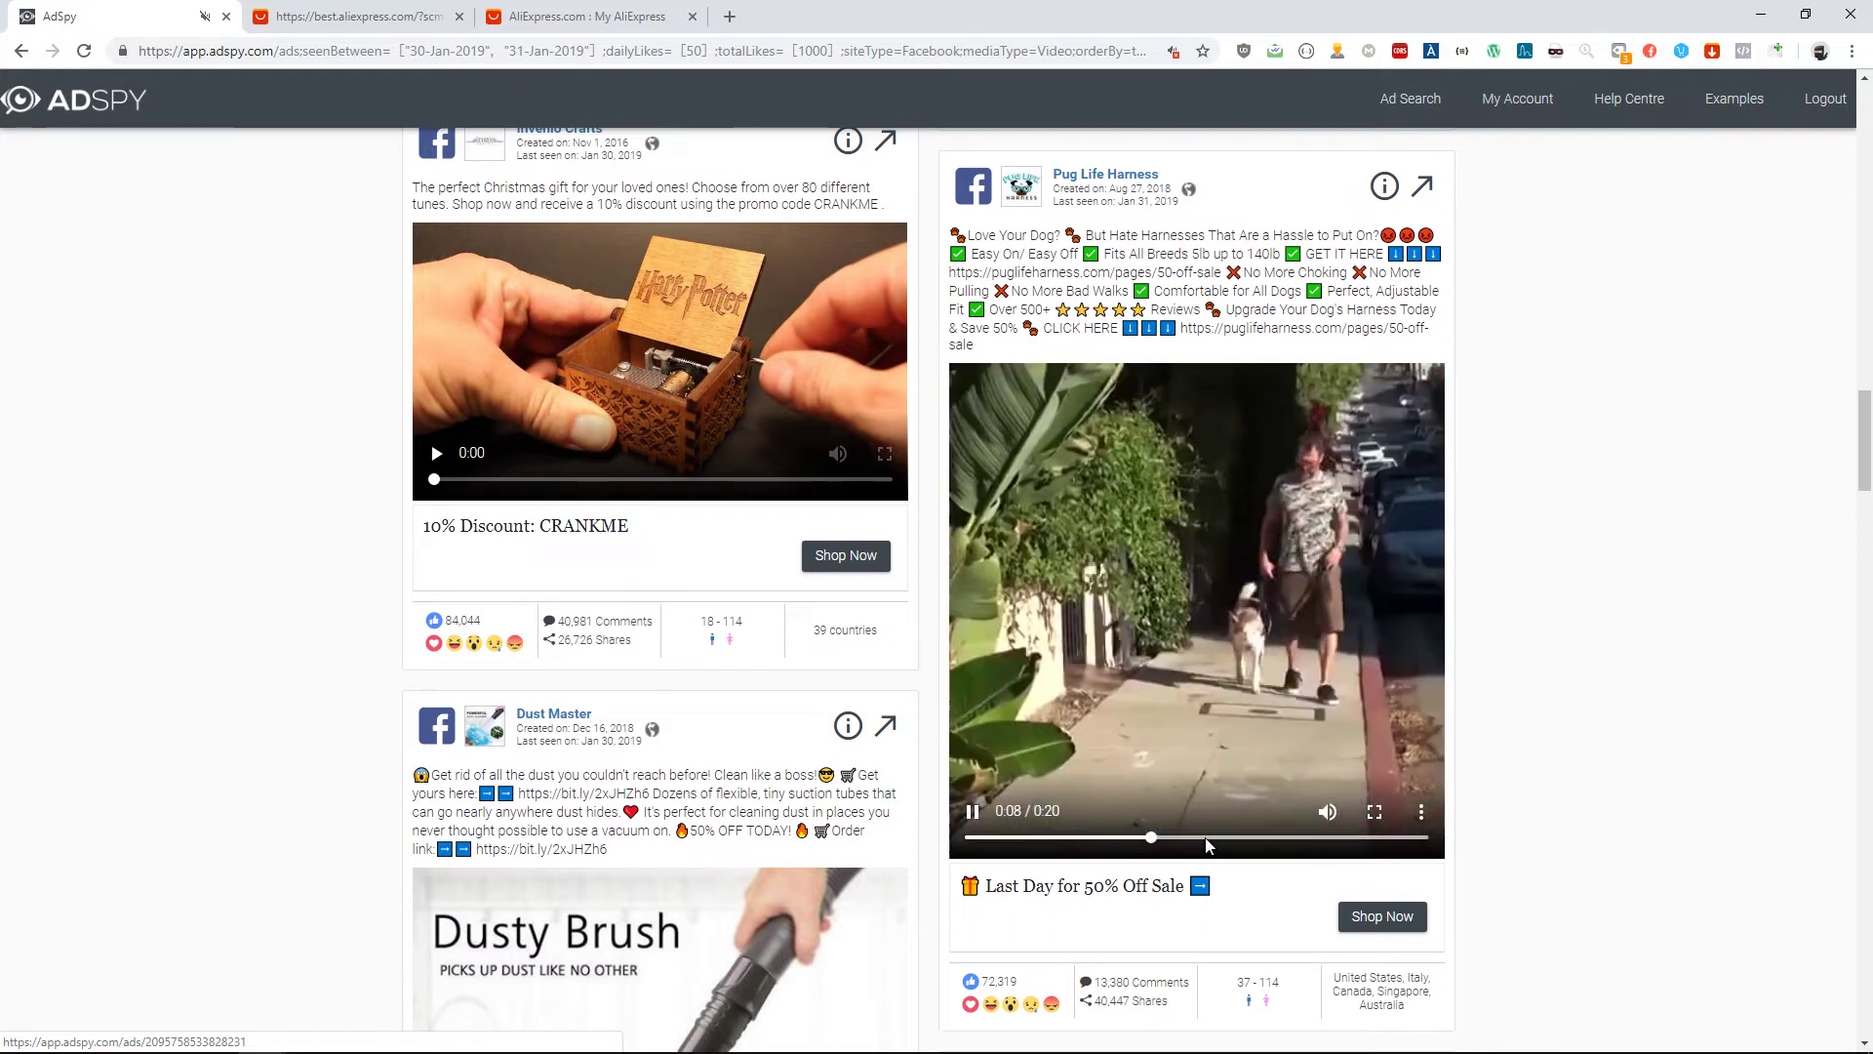
scroll(758, 613, down, 4)
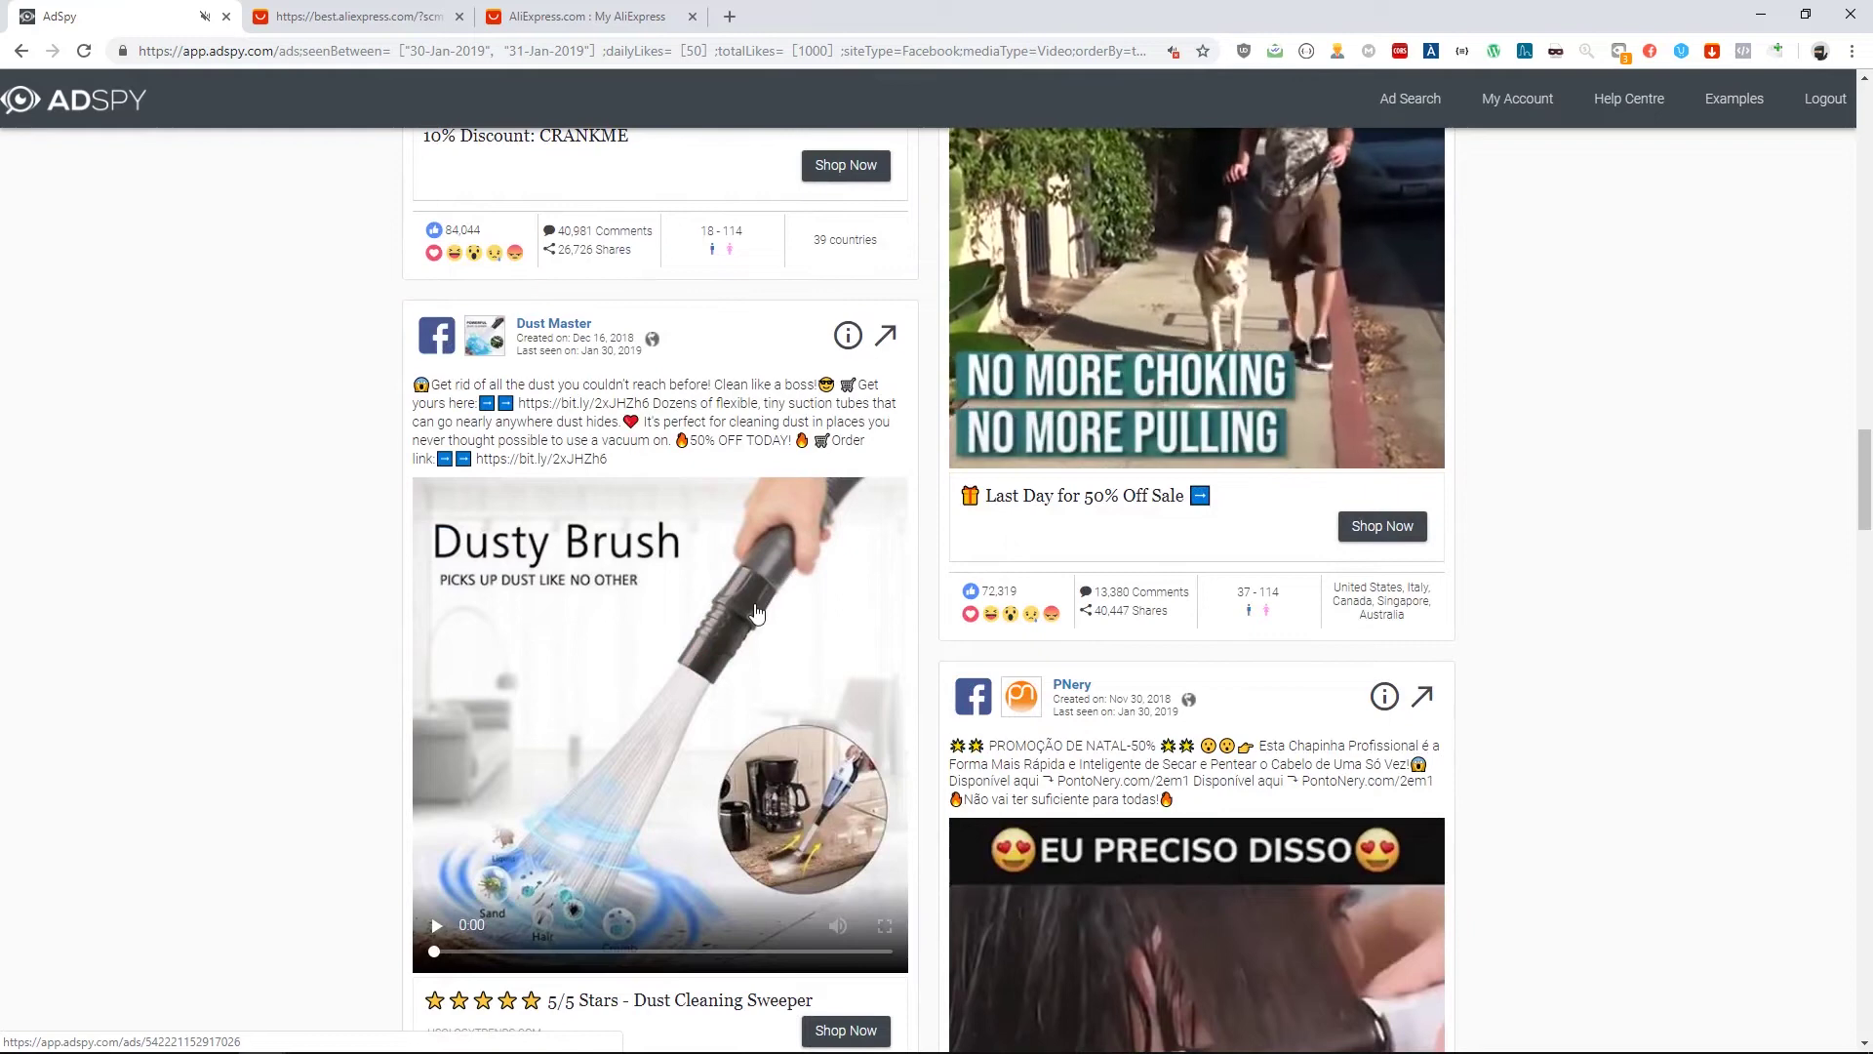
Browse the most-liked ads below Dust Master, return to the top of the results, and locate the Pug Life Harness ad again
scroll(757, 613, down, 11)
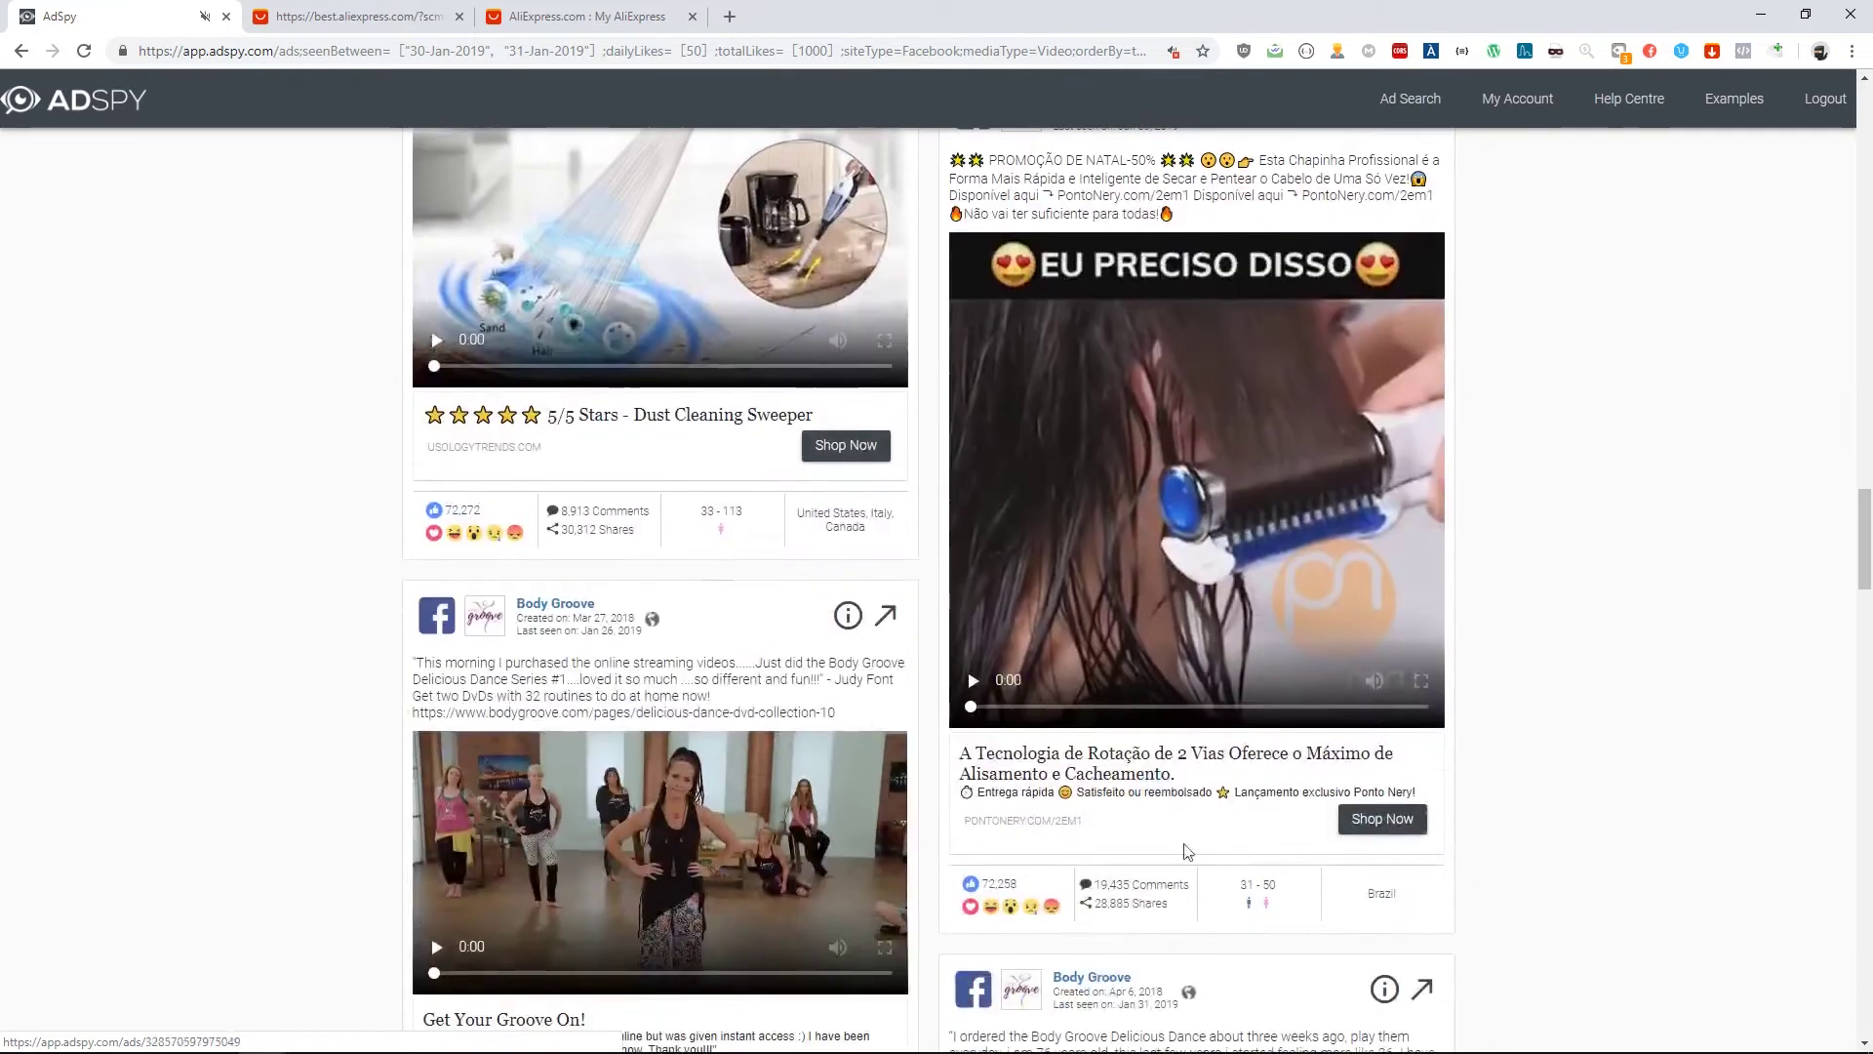
scroll(1711, 774, down, 9)
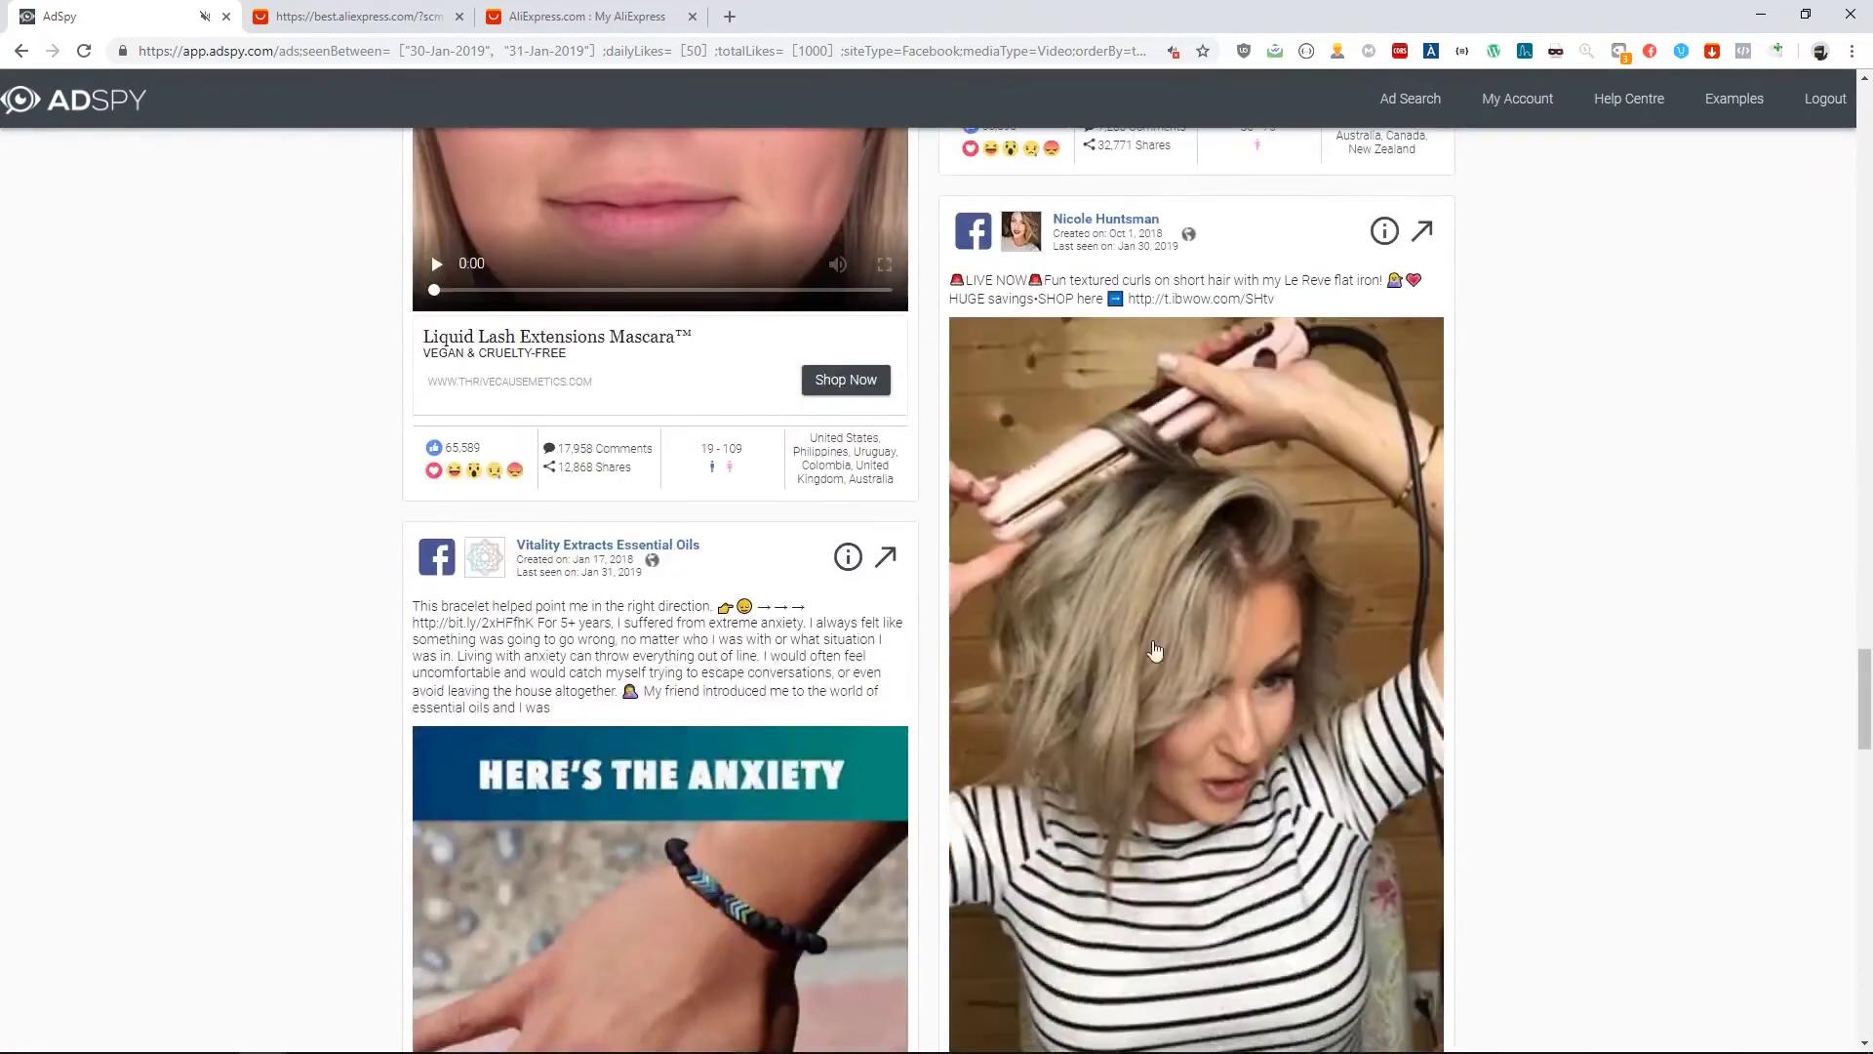
scroll(1643, 753, down, 13)
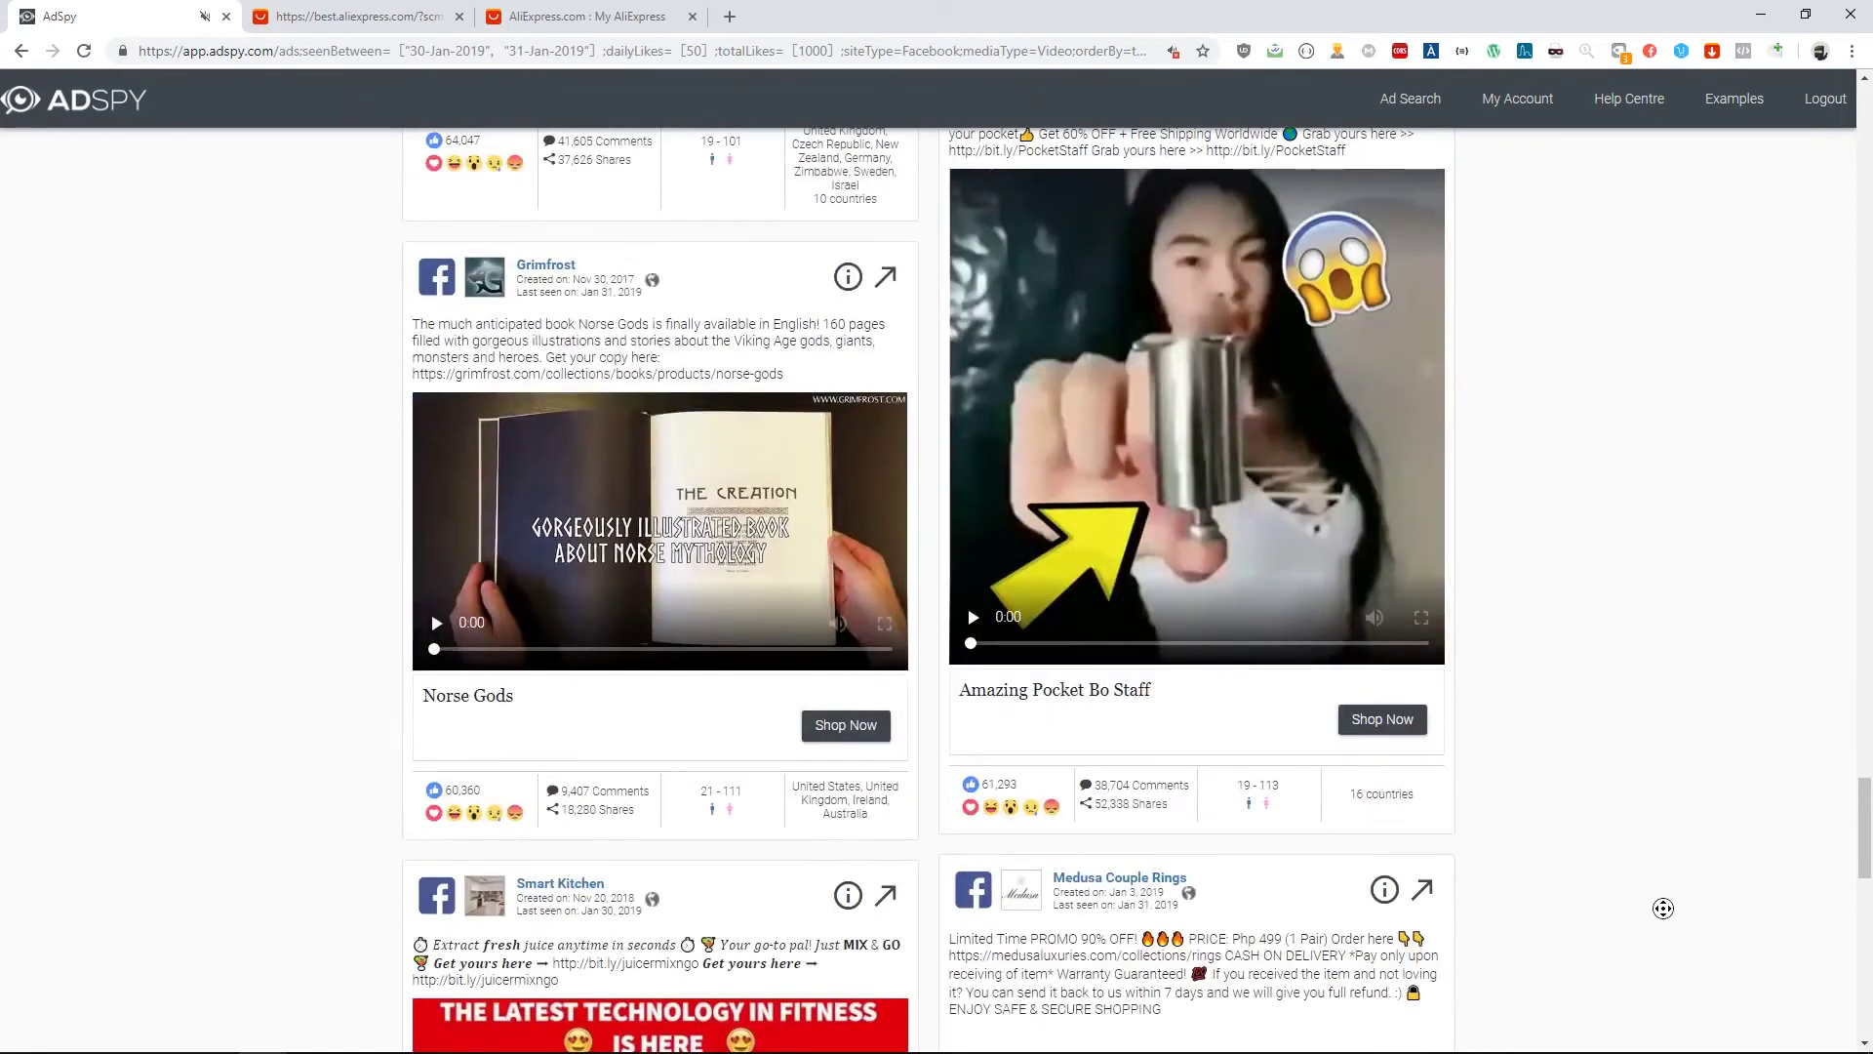
scroll(1627, 619, up, 20)
scroll(1581, 648, down, 5)
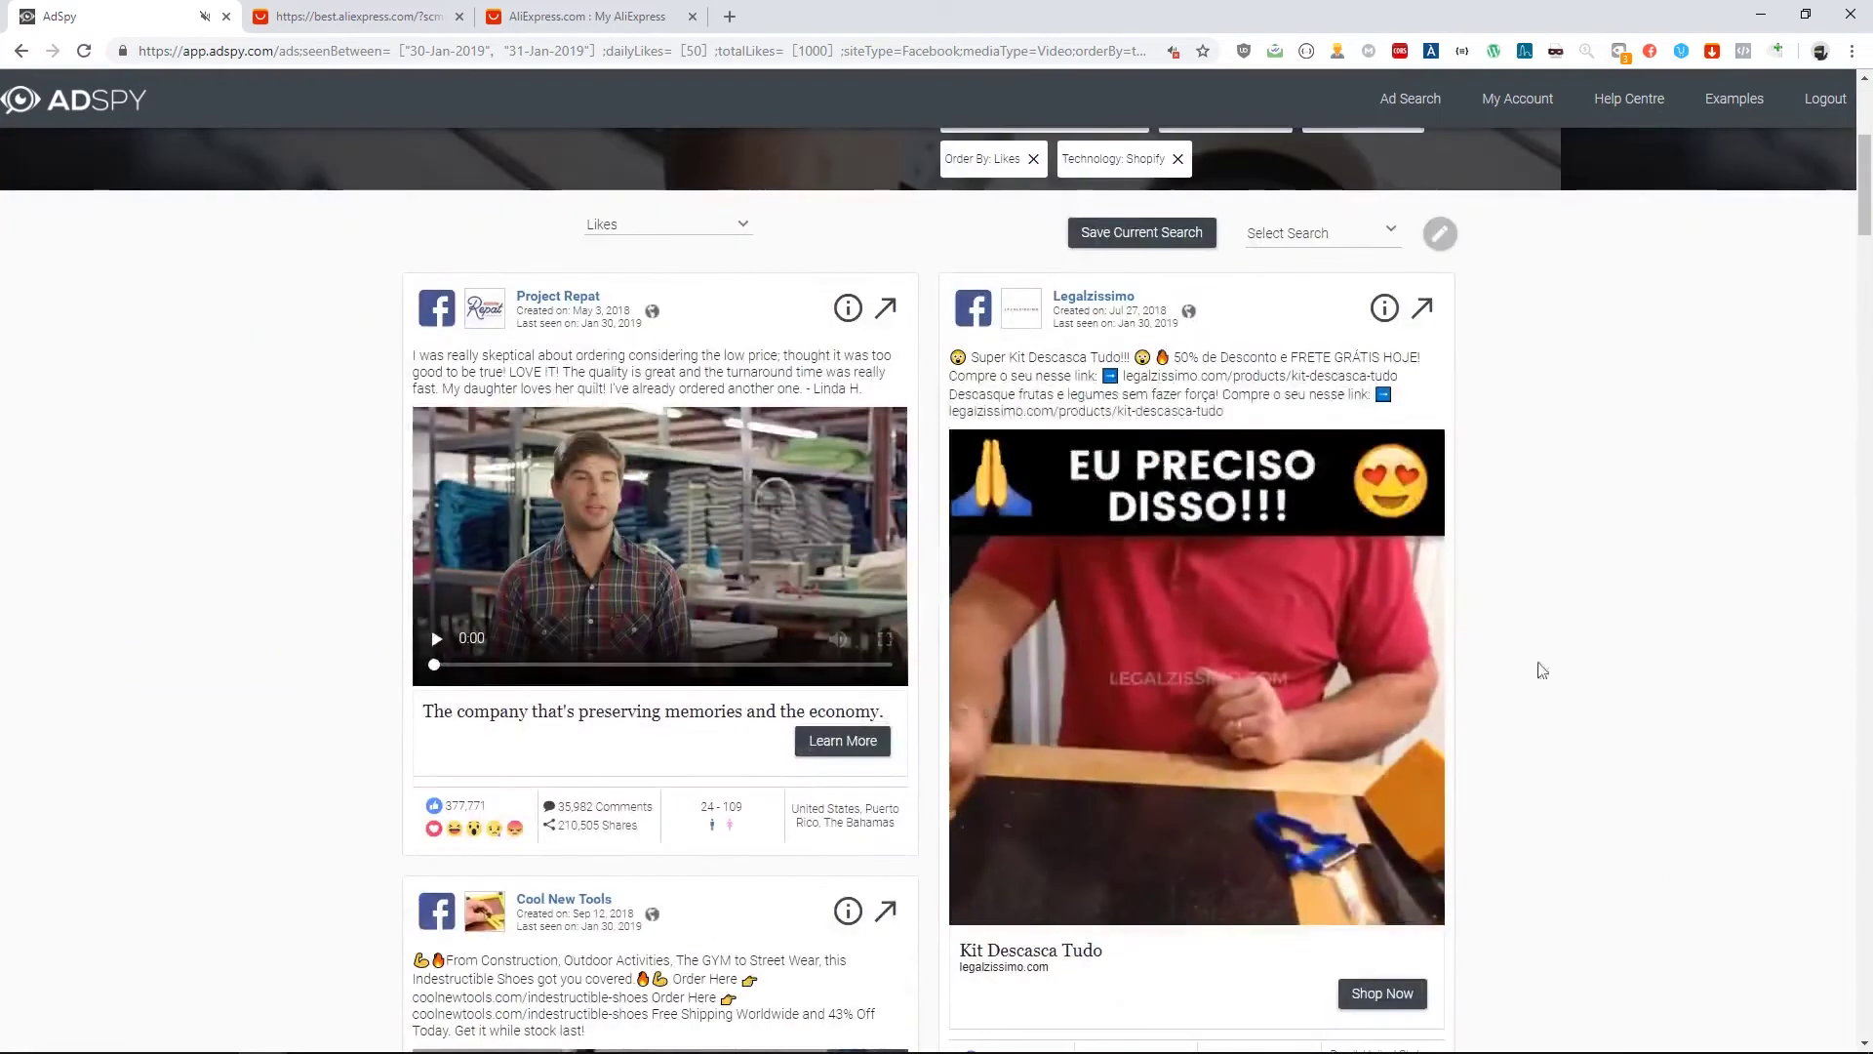
scroll(1259, 785, down, 1)
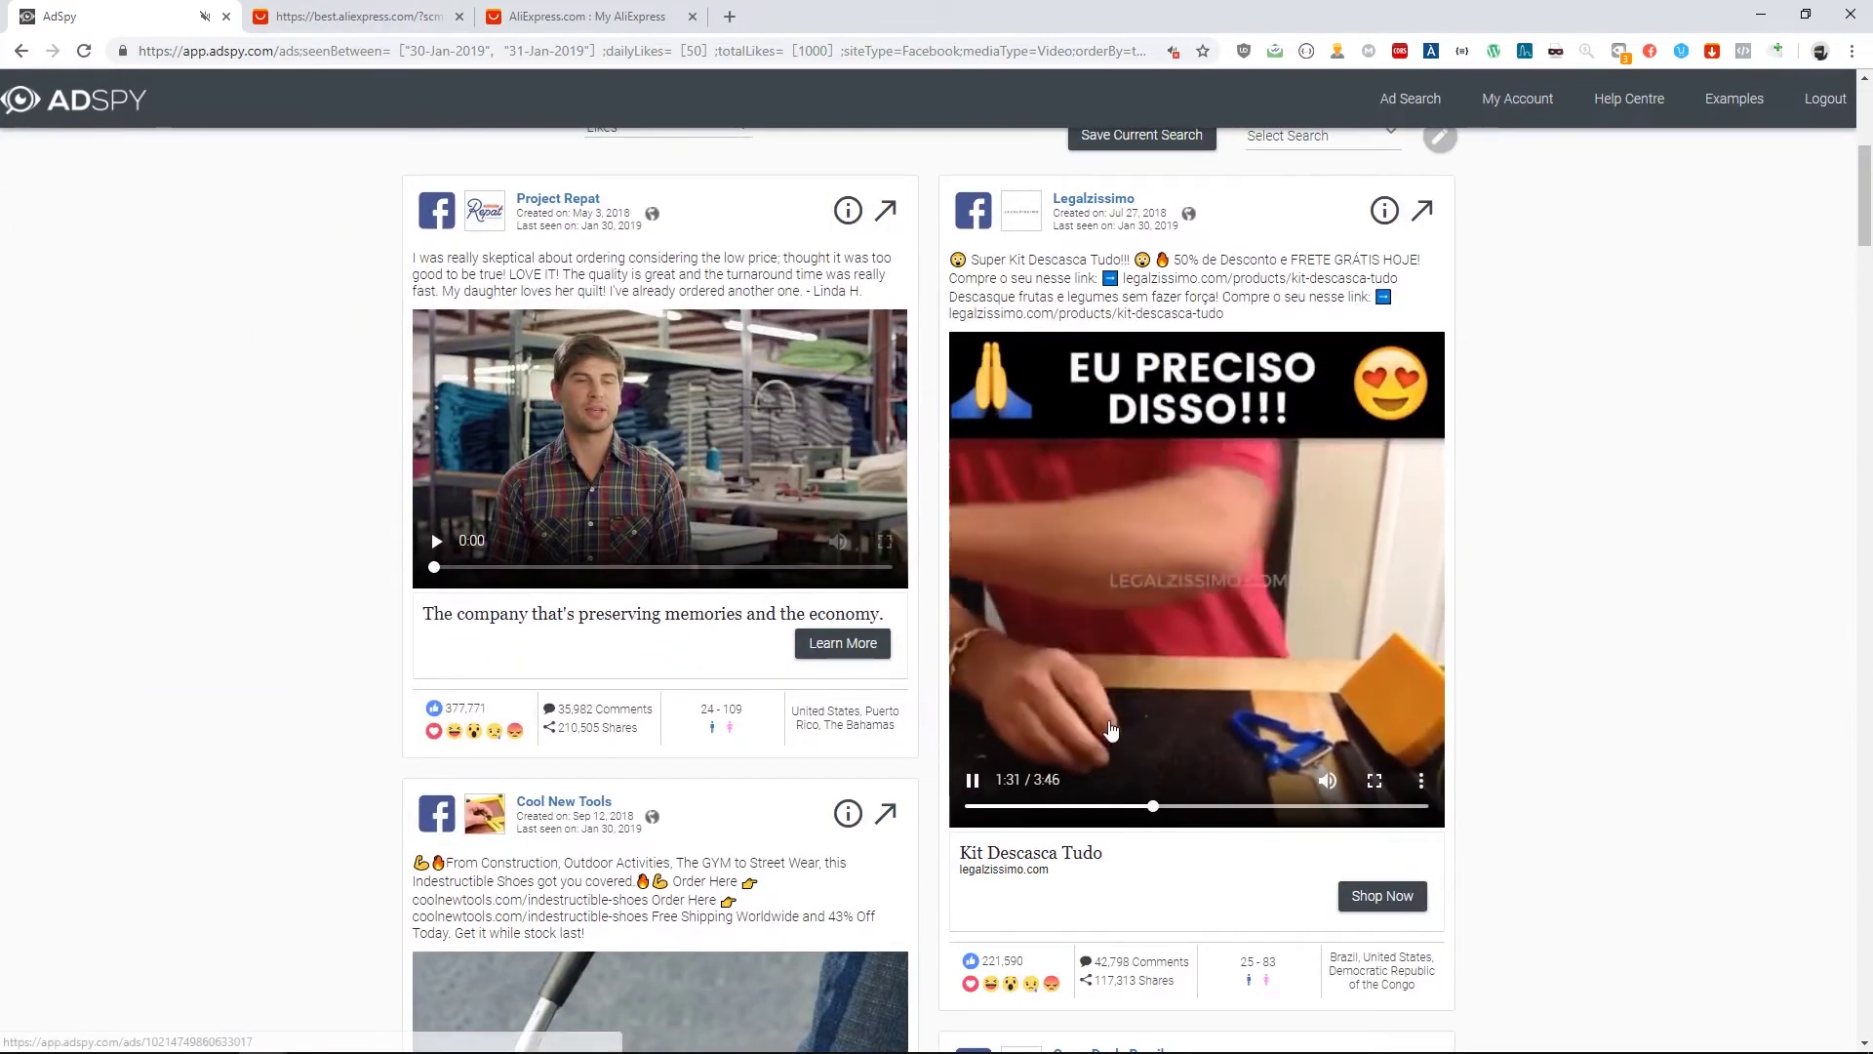
scroll(1076, 530, down, 15)
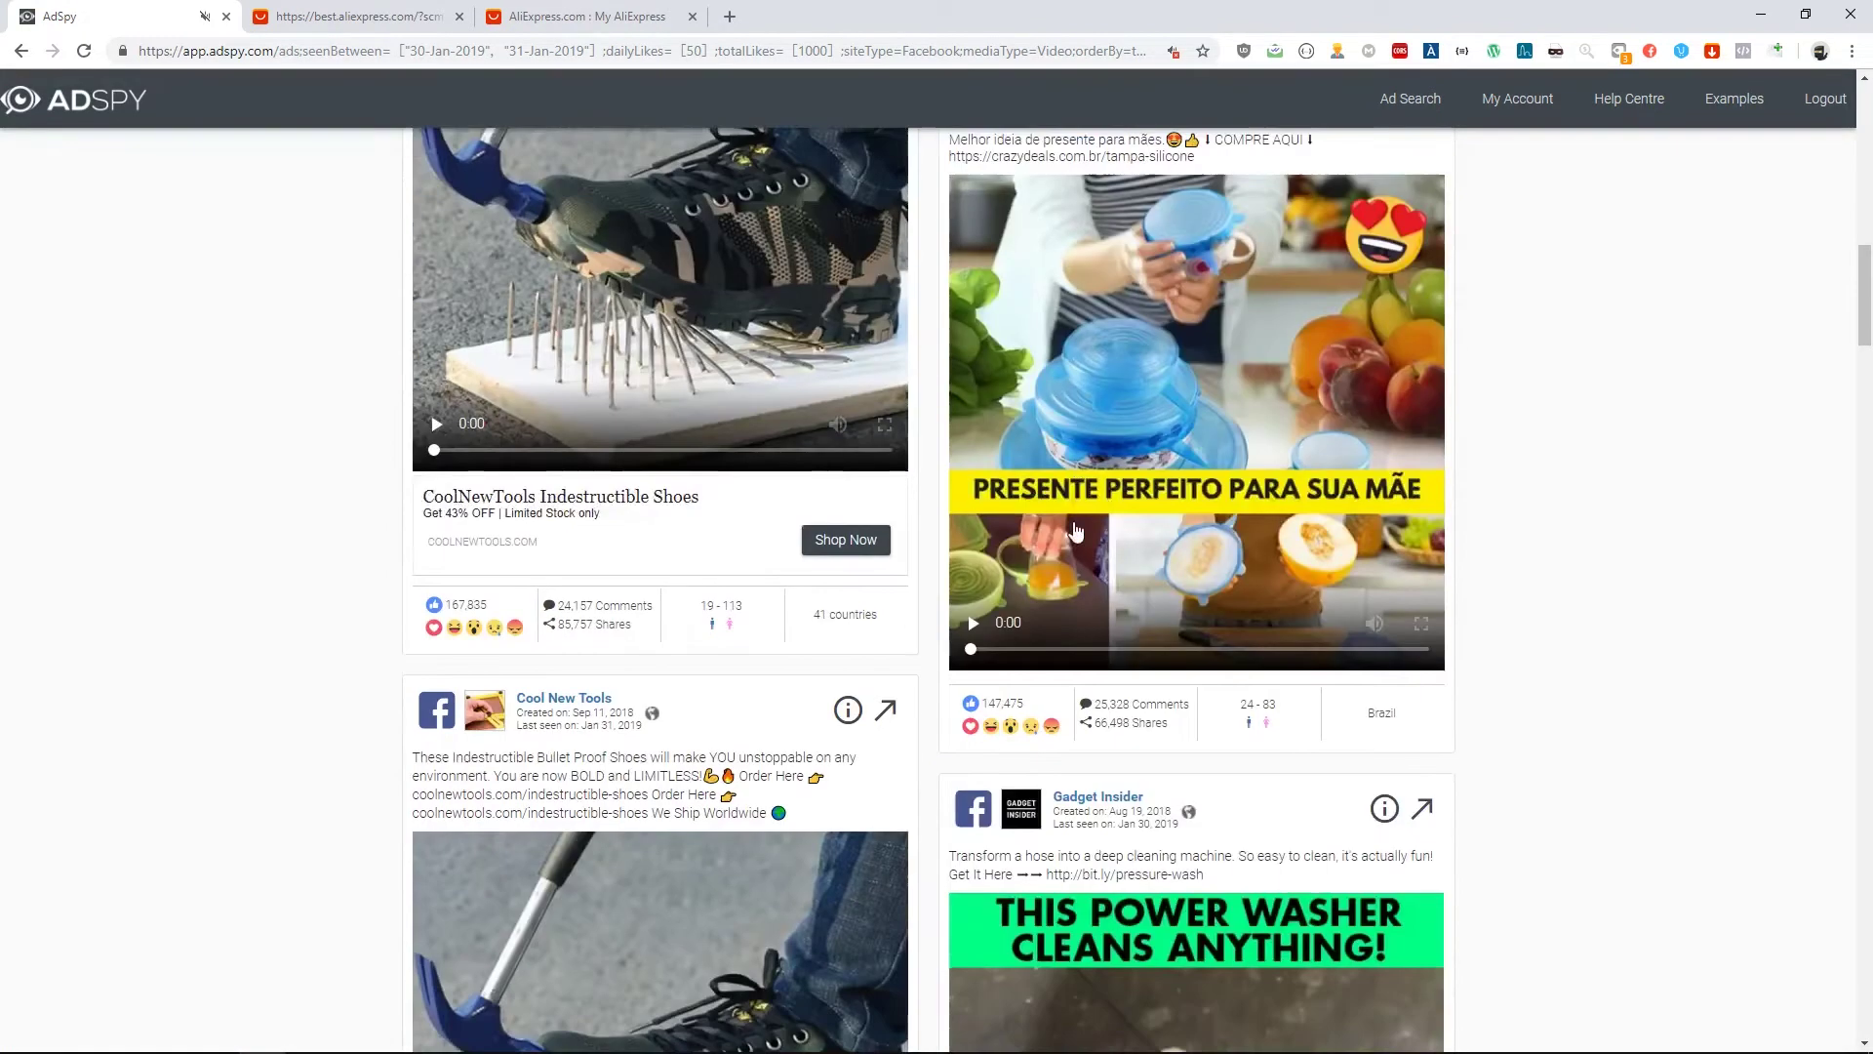
scroll(1077, 529, down, 3)
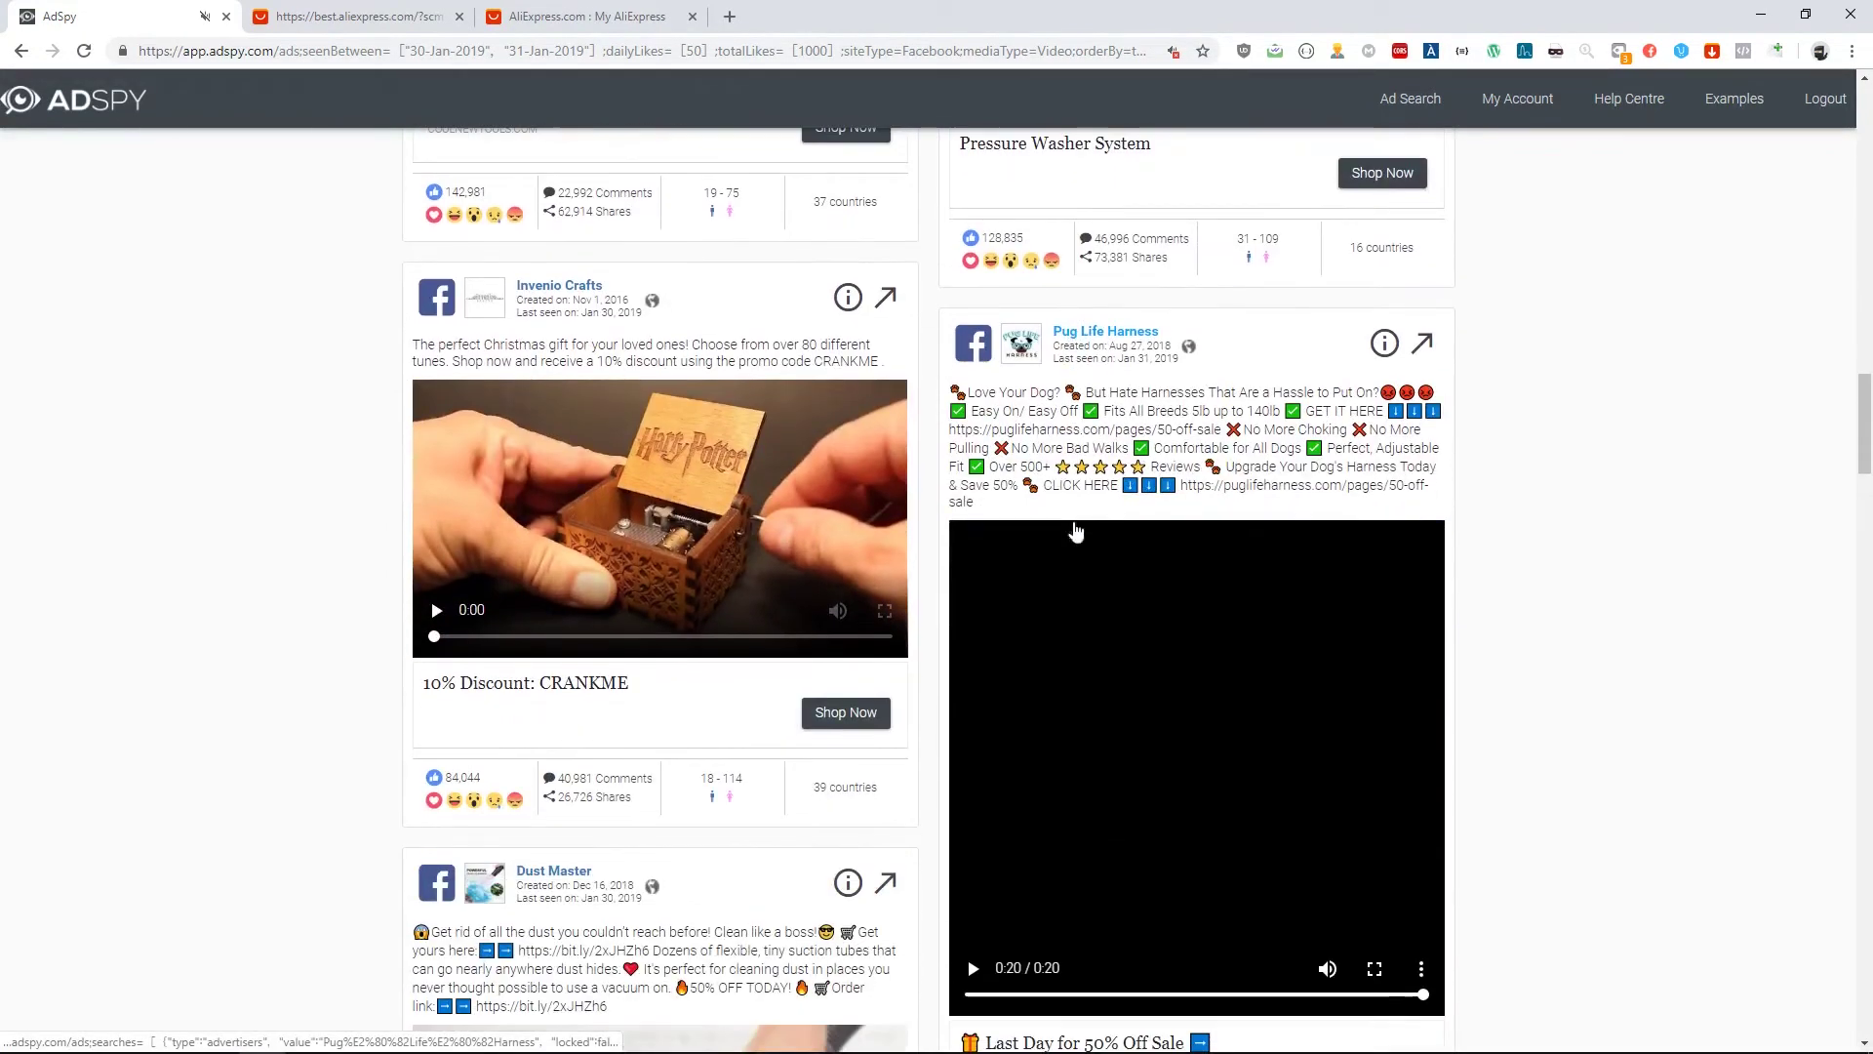
scroll(1163, 415, down, 1)
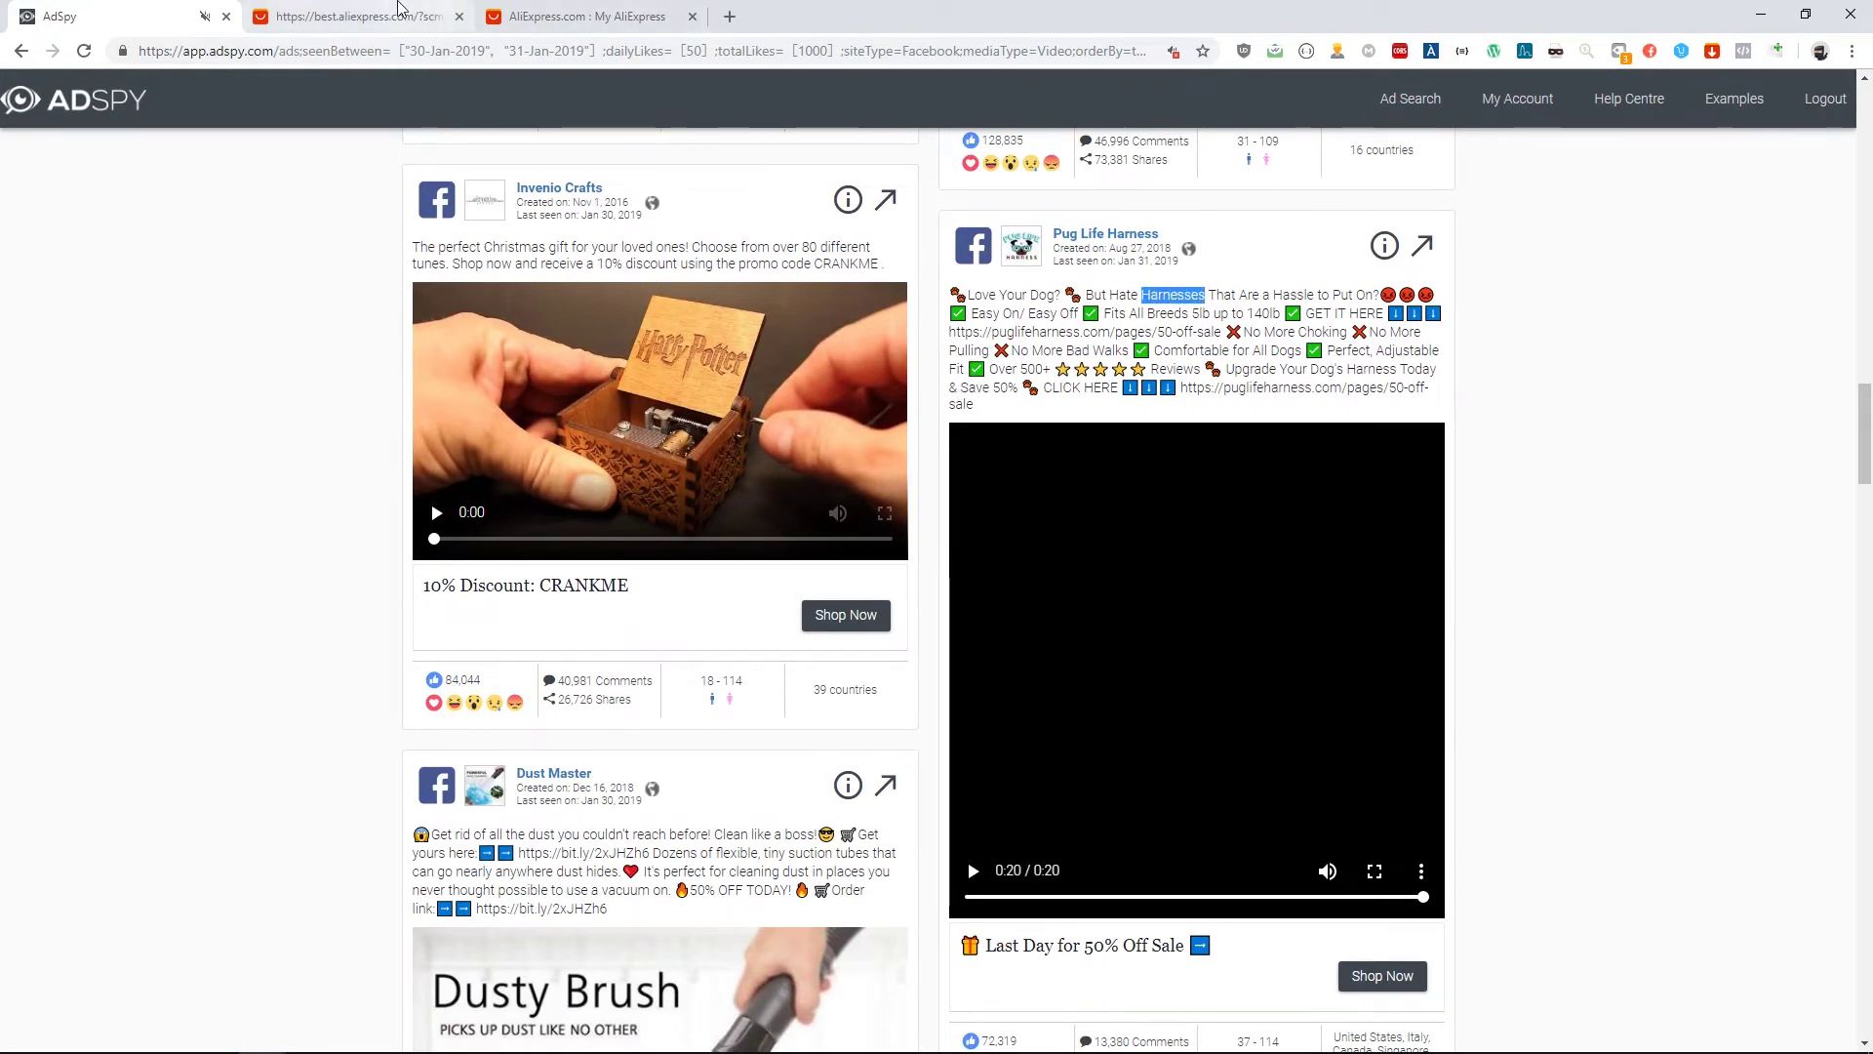
Switch to AliExpress, search for "harnesses dog", and sort the results by number of orders
click(361, 17)
click(746, 226)
text(Harnesses)
key(BackSpace)
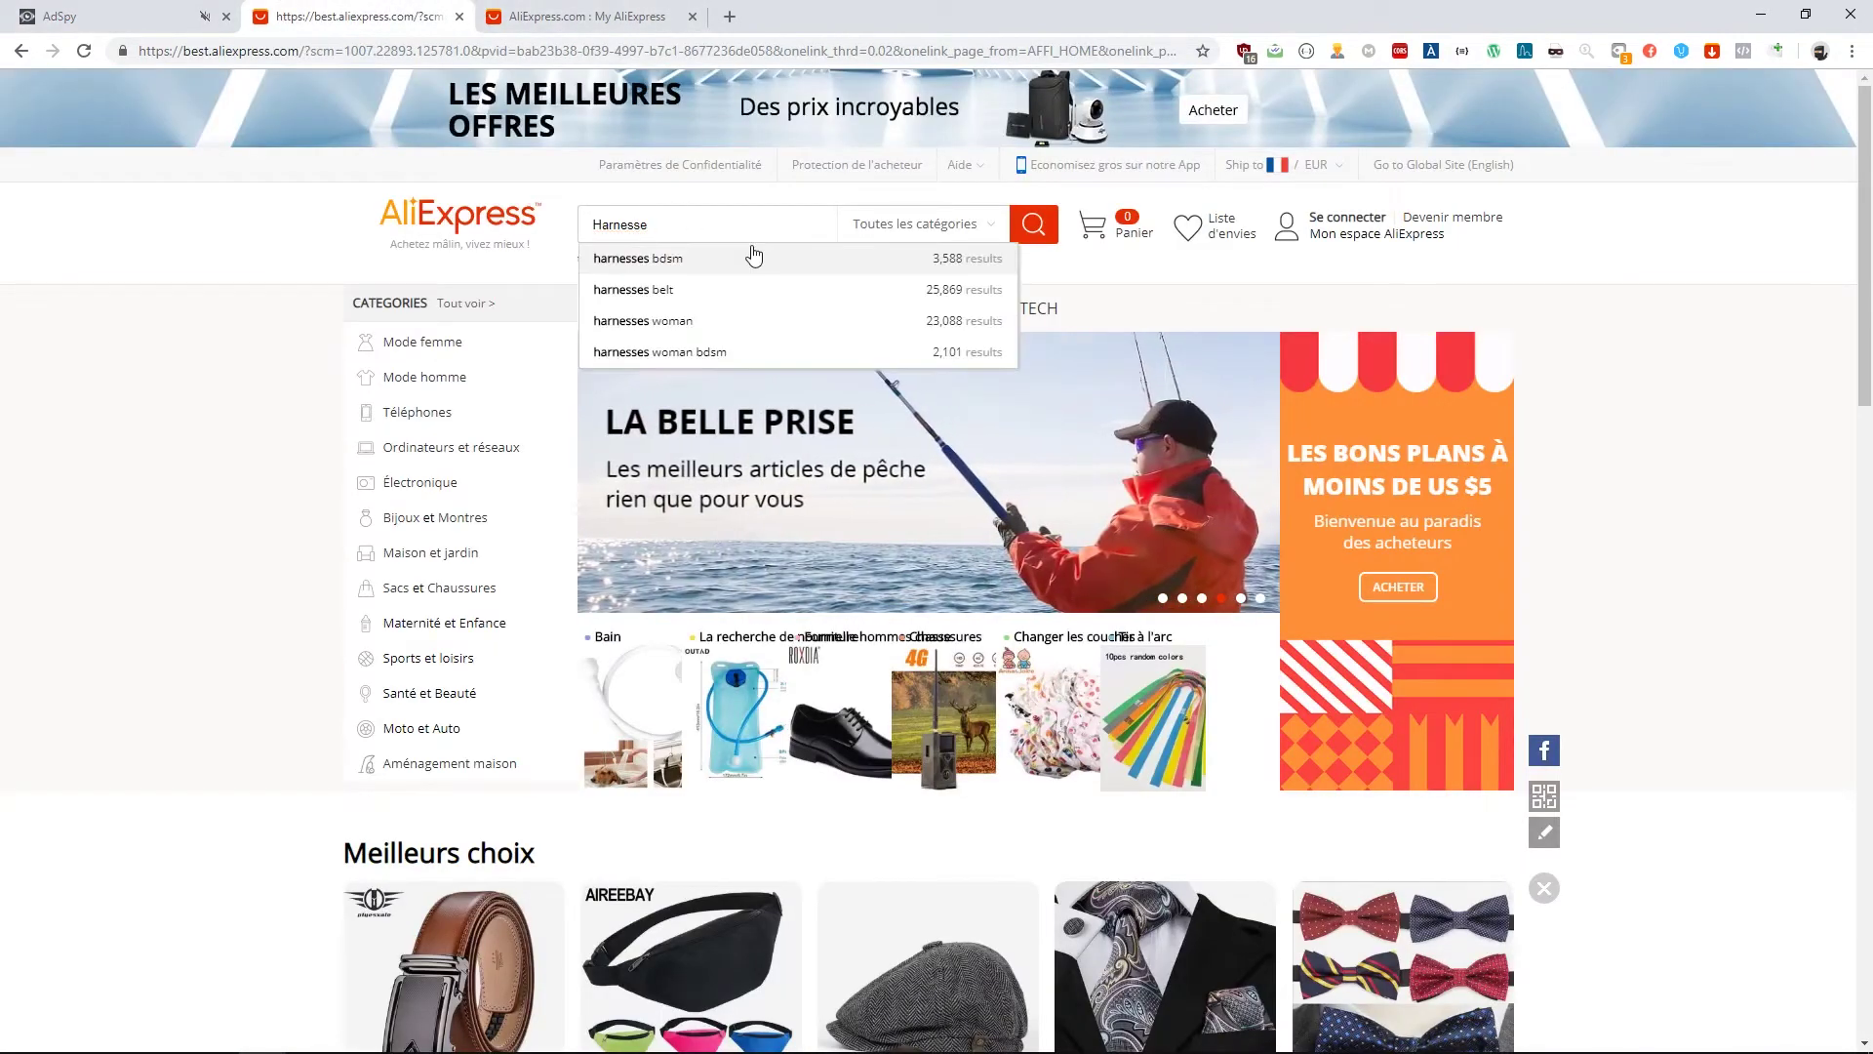
text(dog)
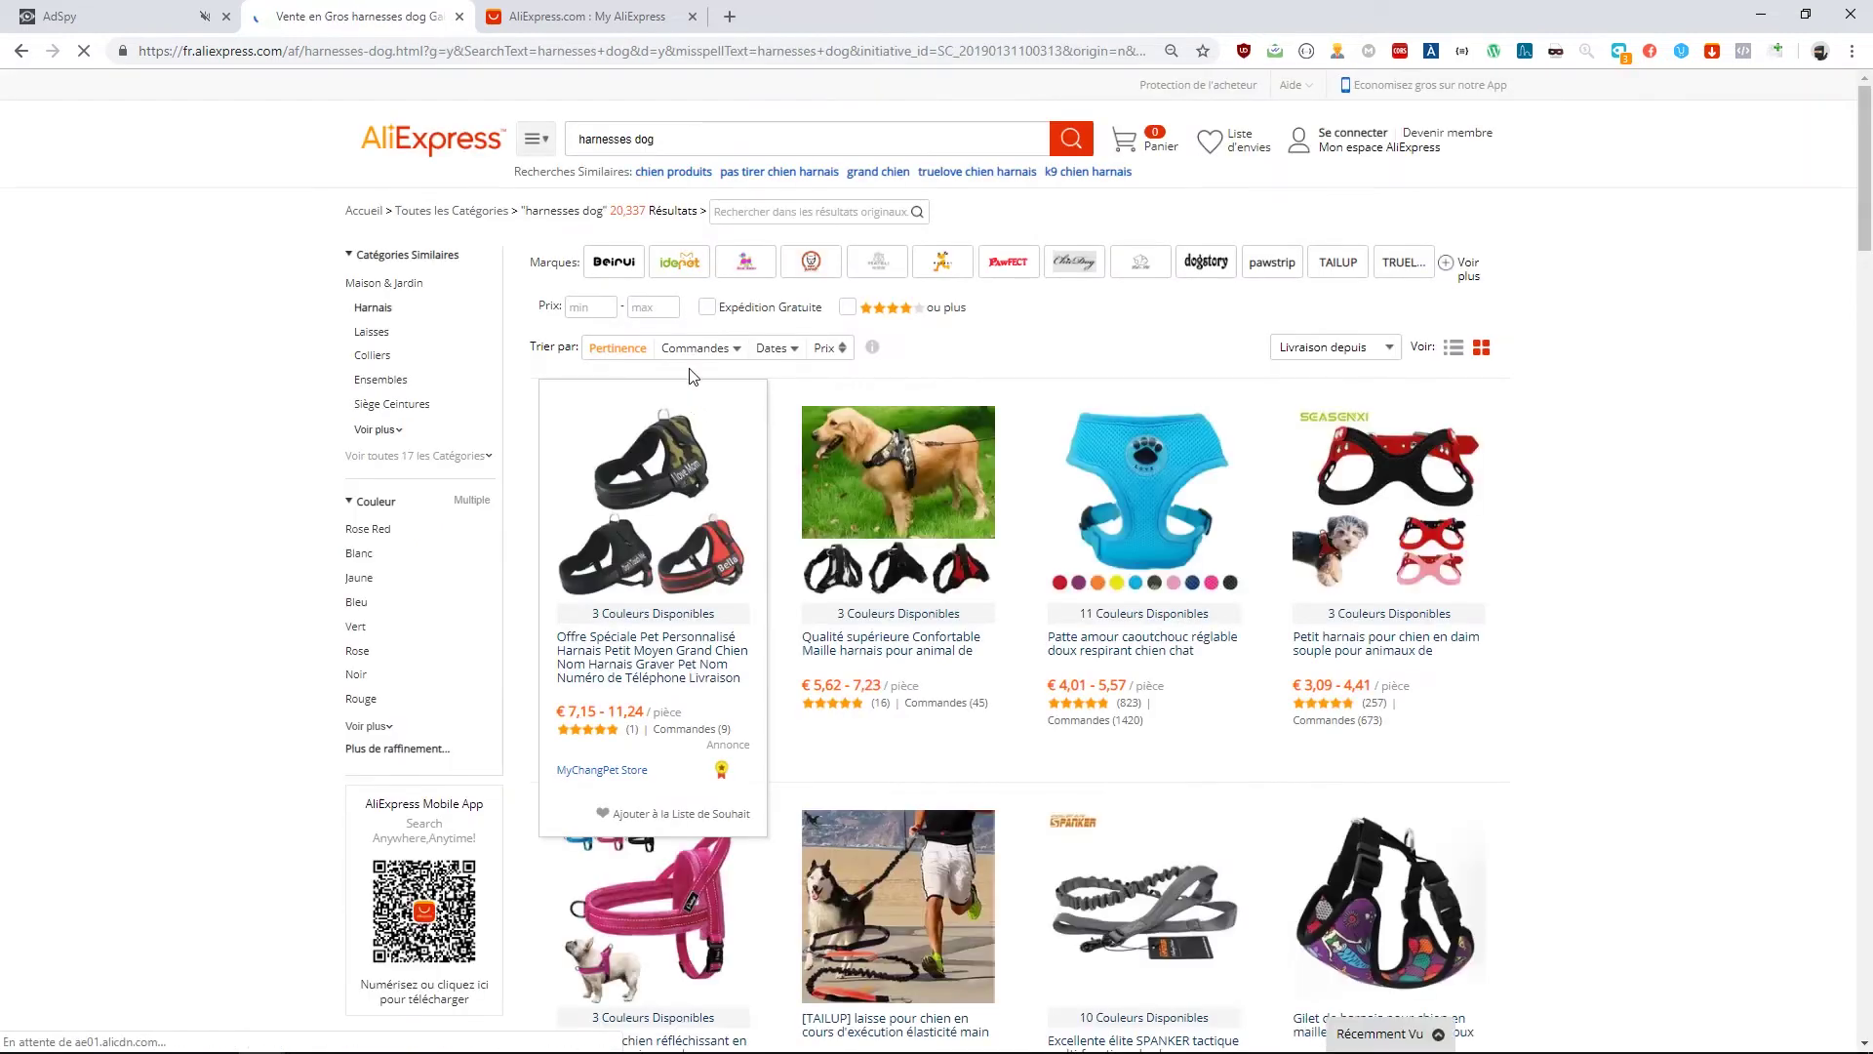
click(673, 419)
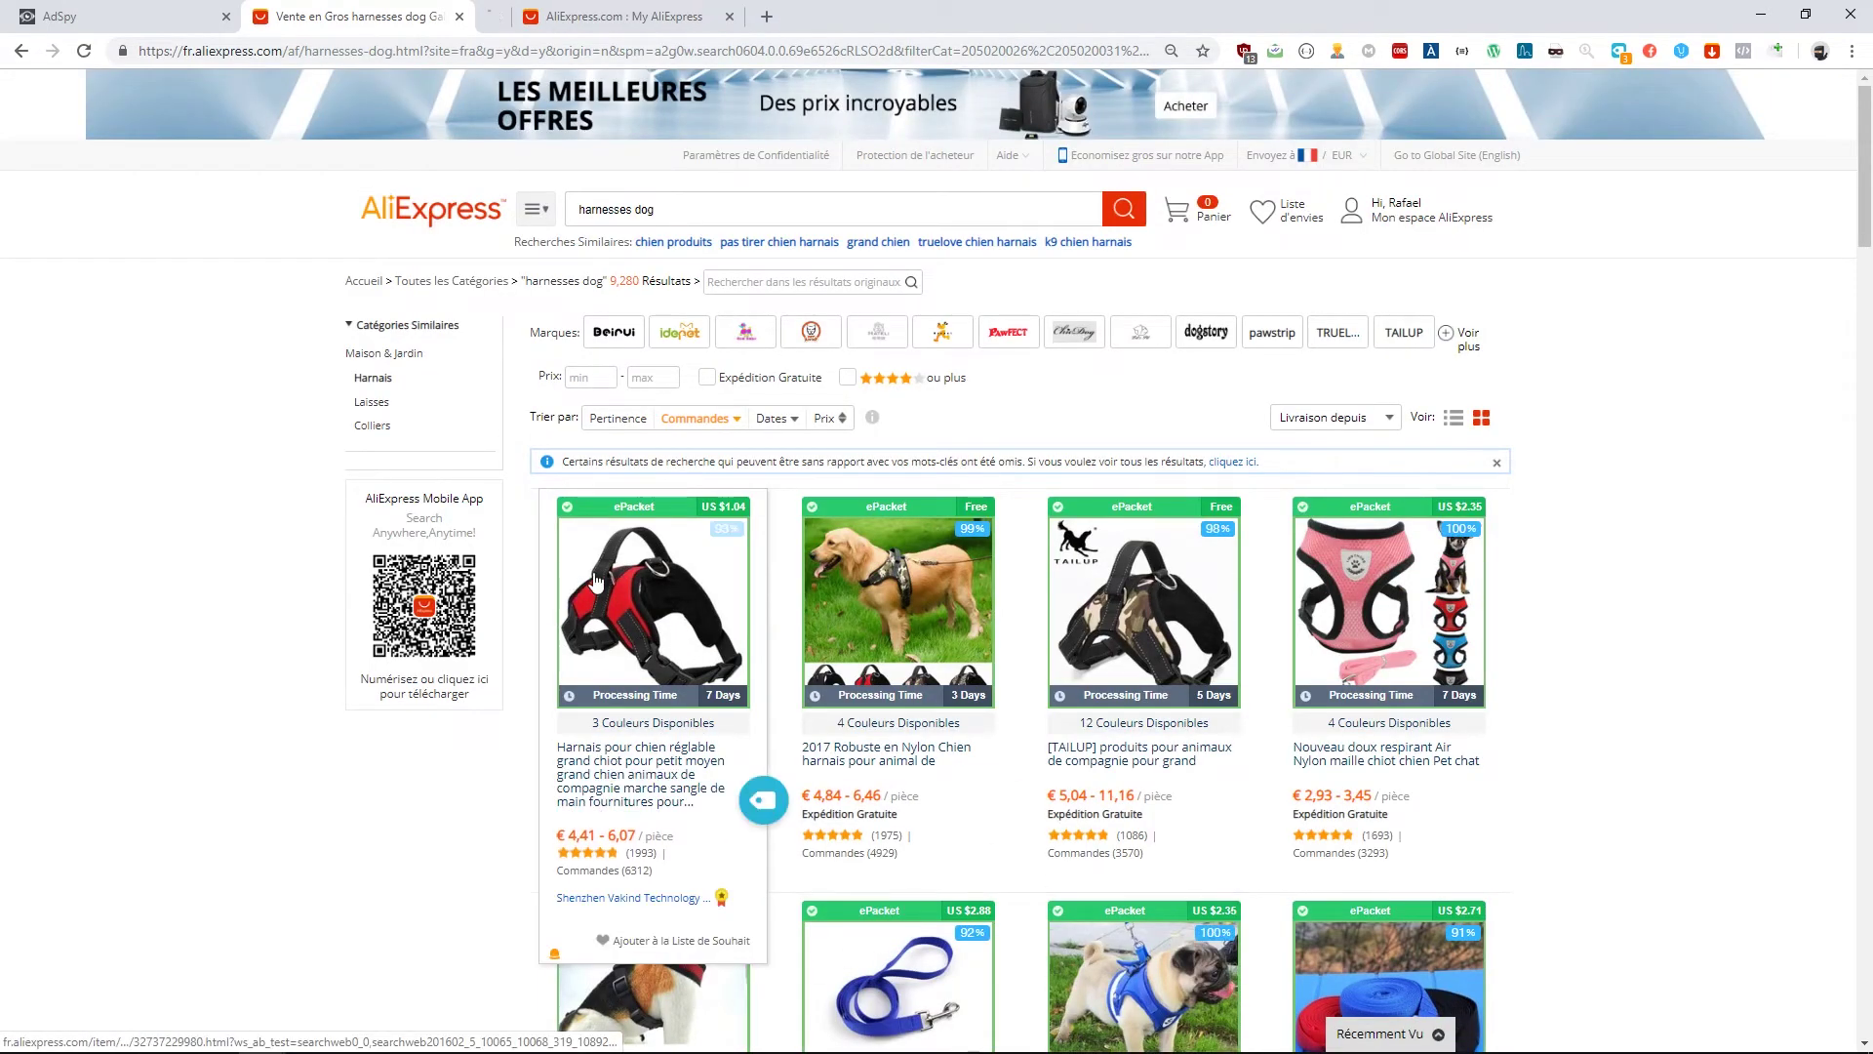
Return to AdSpy, open the Pug Life Harness ad's details, review its likes over time, and open its final landing page URL
click(158, 8)
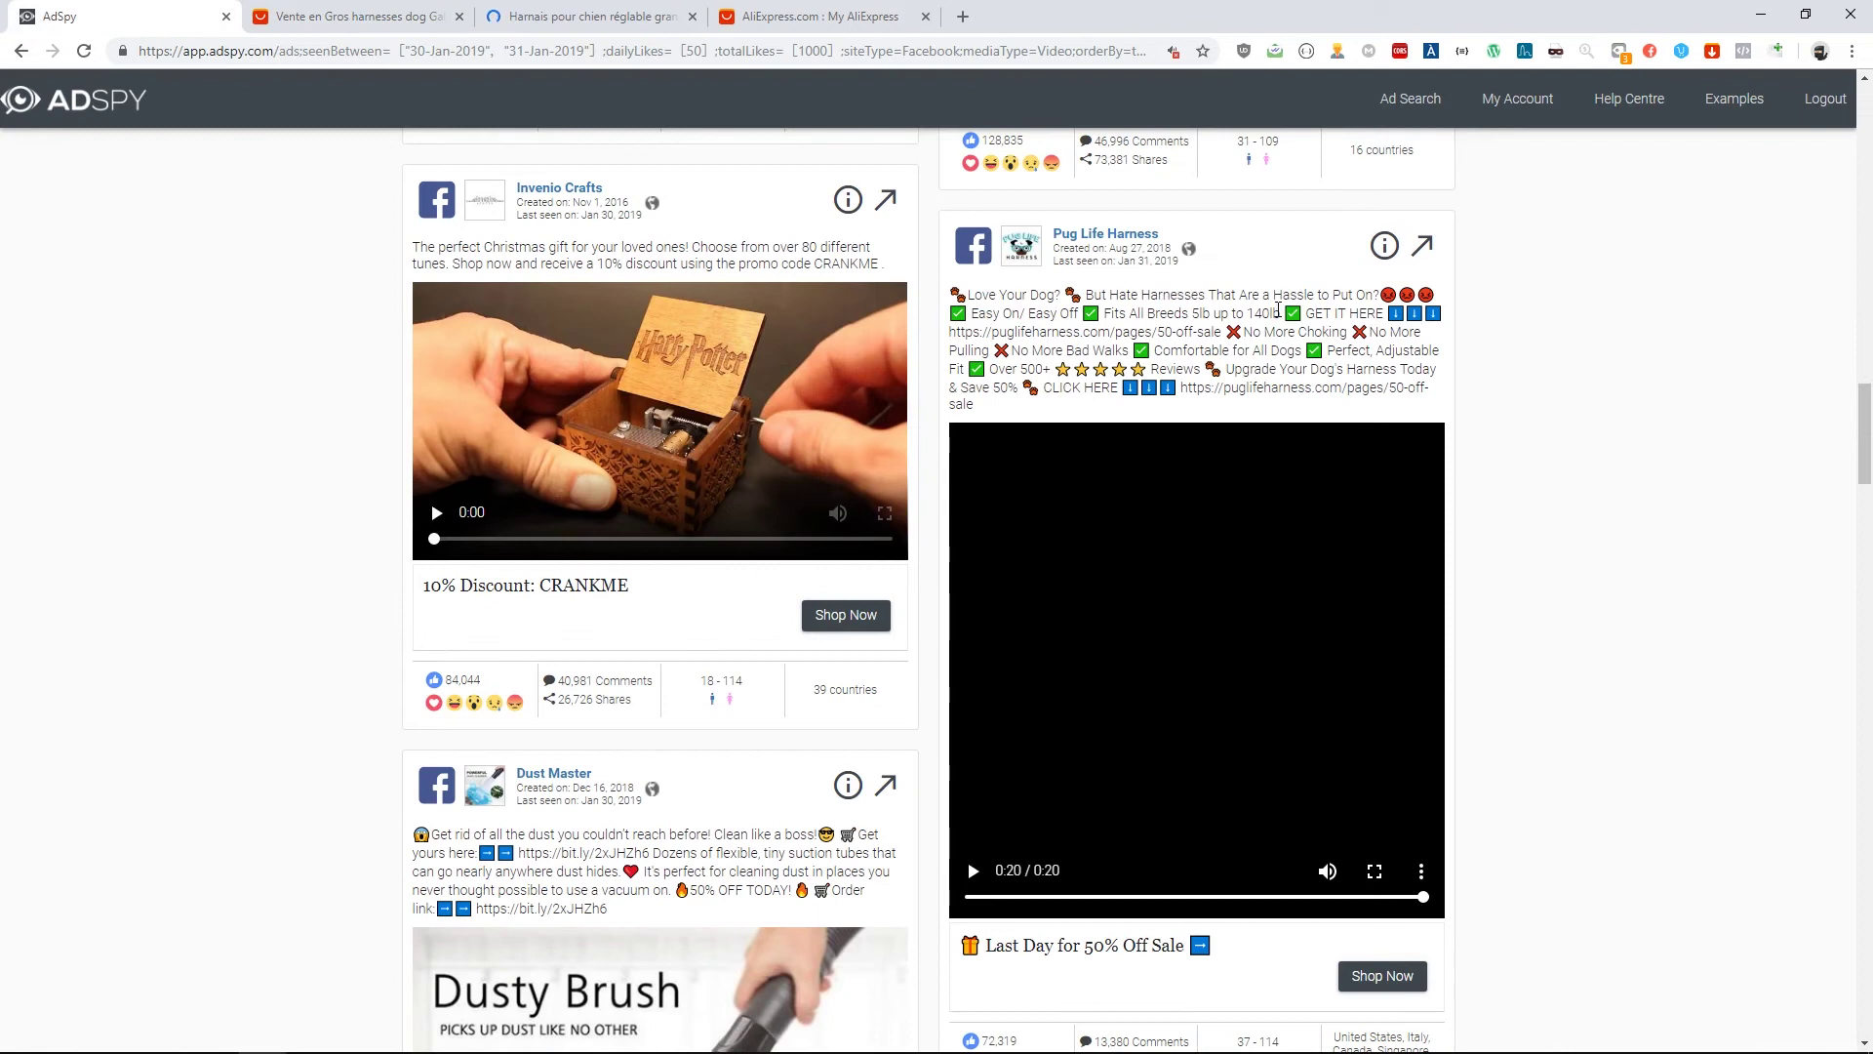
click(1216, 741)
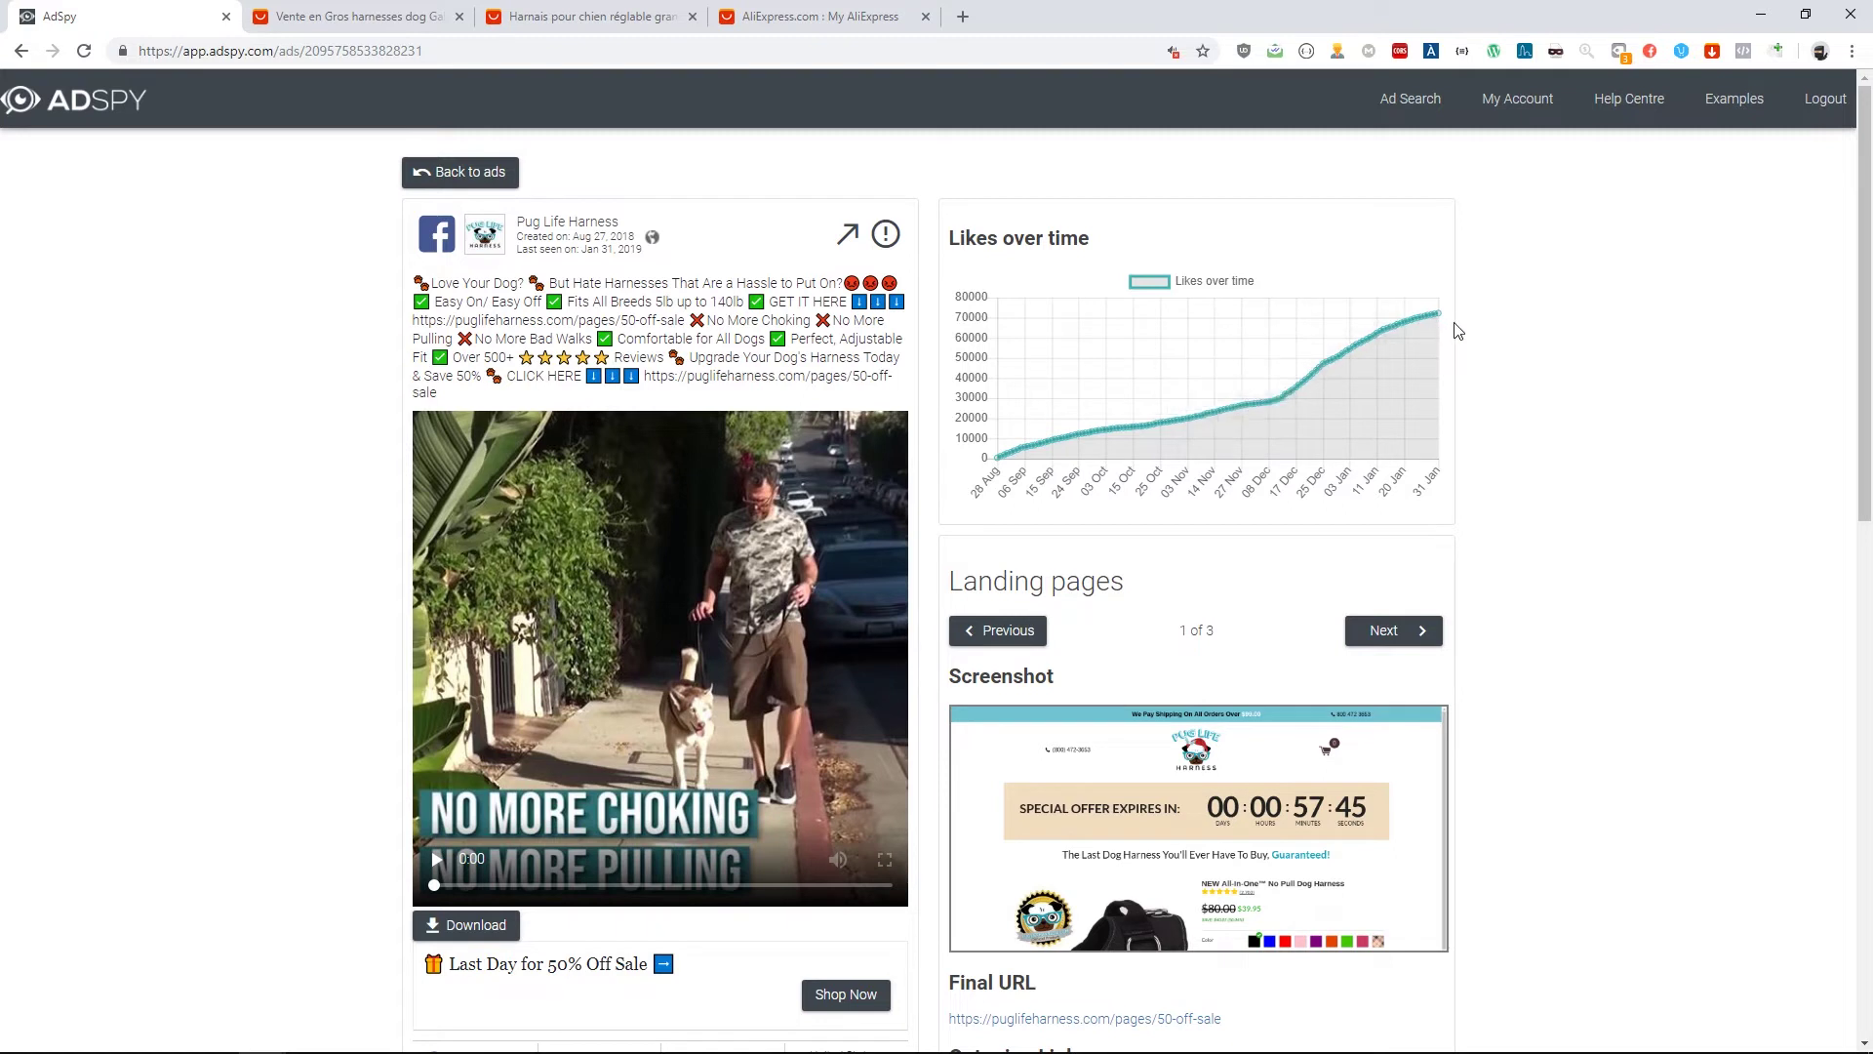
scroll(1451, 322, down, 4)
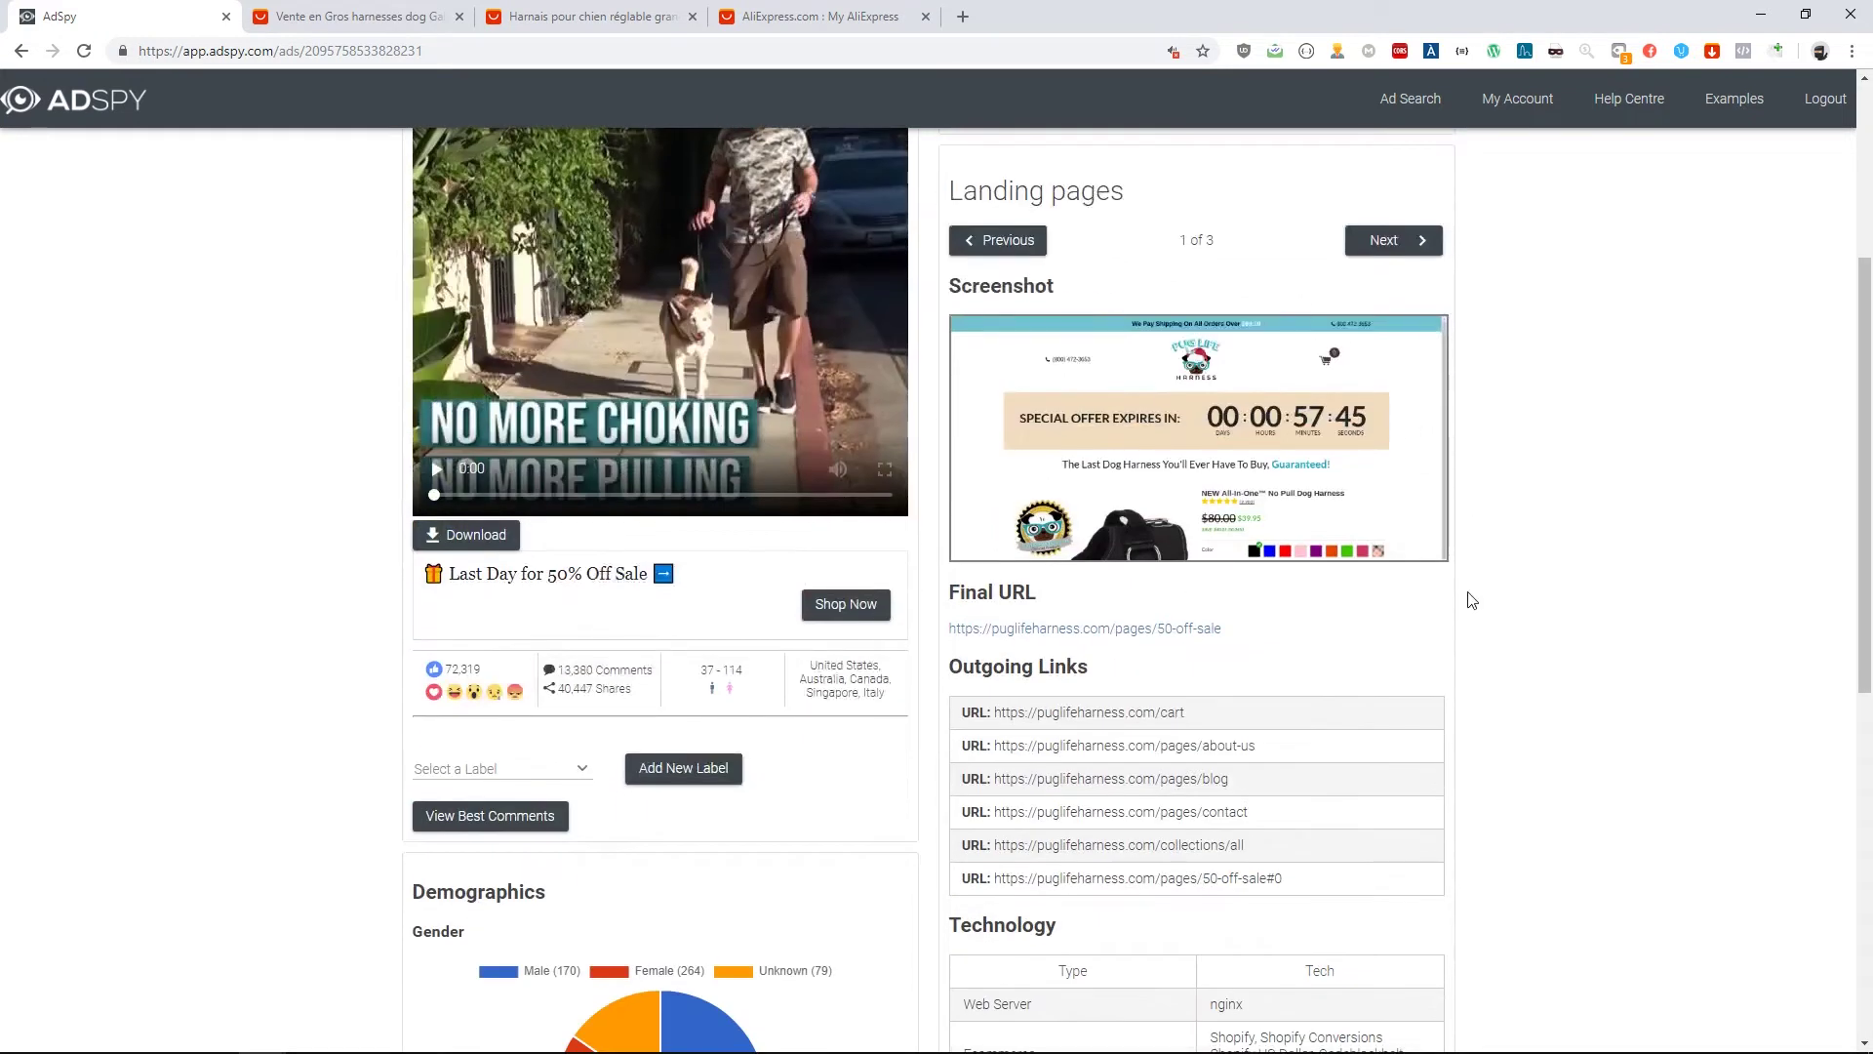
click(1108, 627)
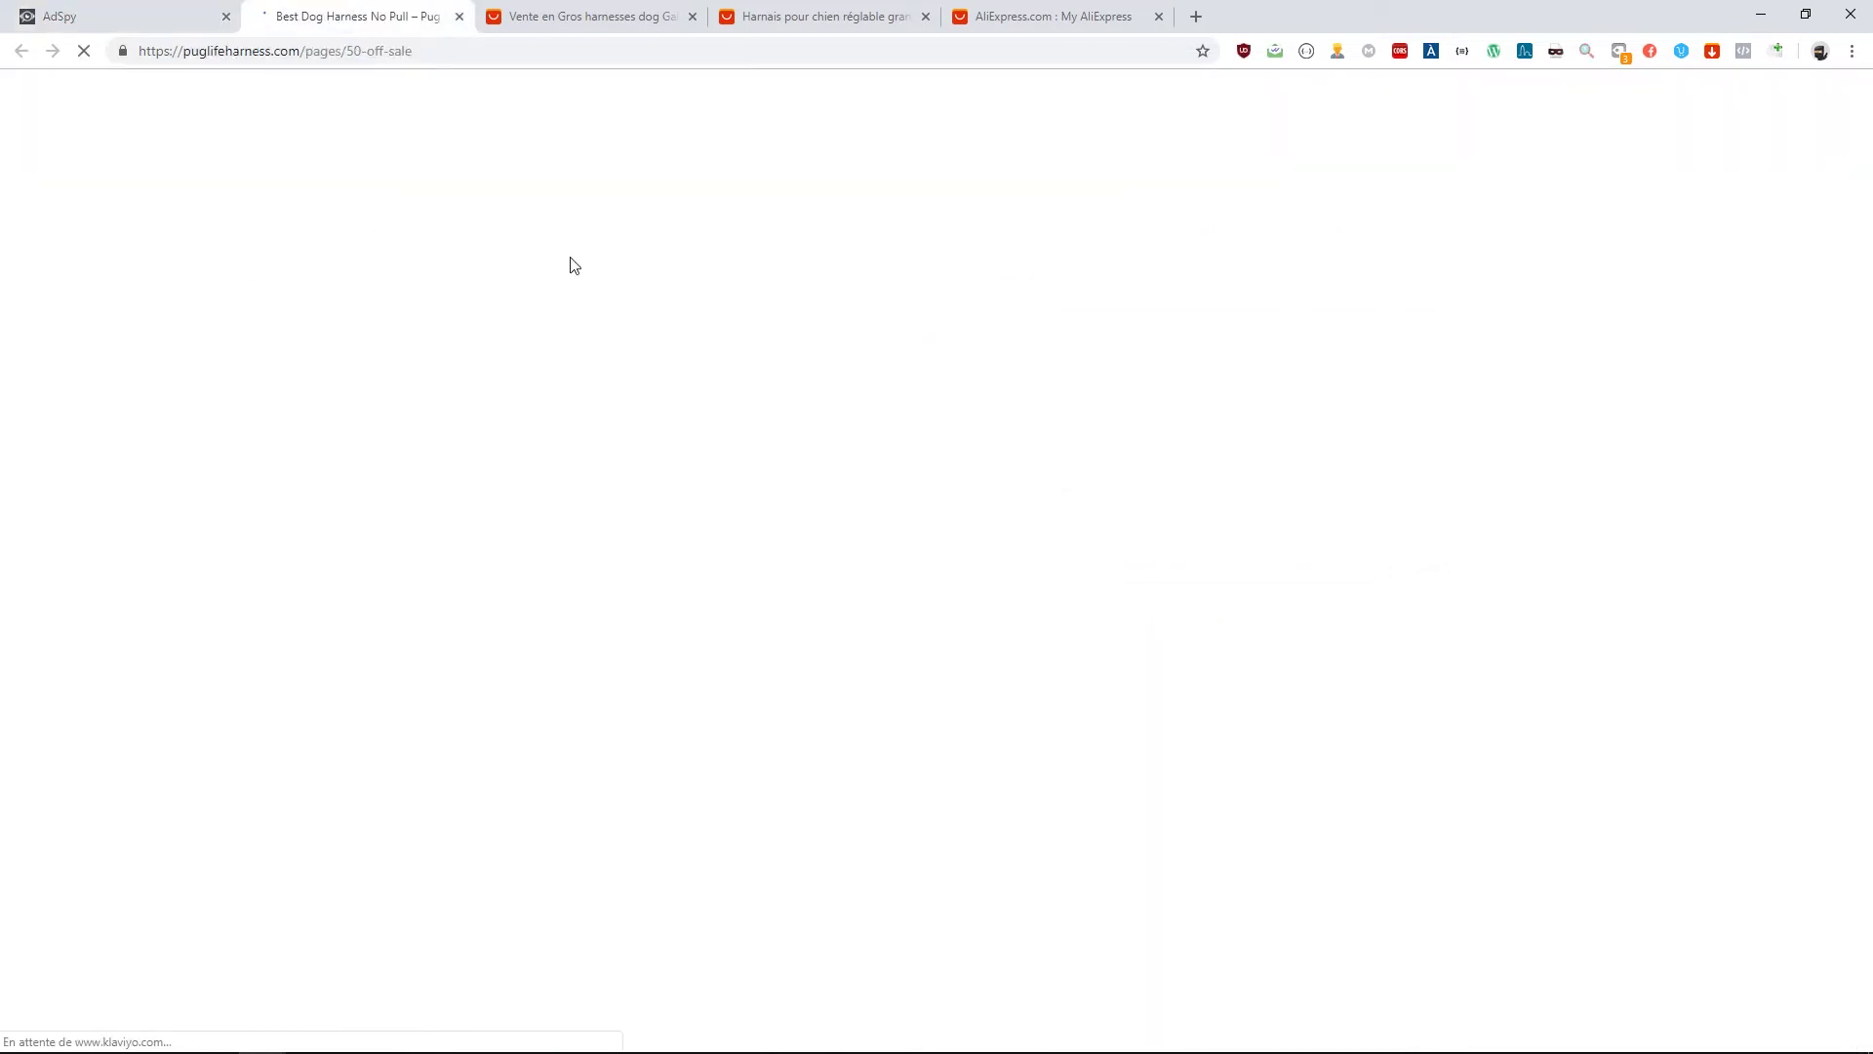
Examine the No Pull Dog Harness product page, viewing the annotated feature image, the customer reviews link, and the price
scroll(780, 610, down, 3)
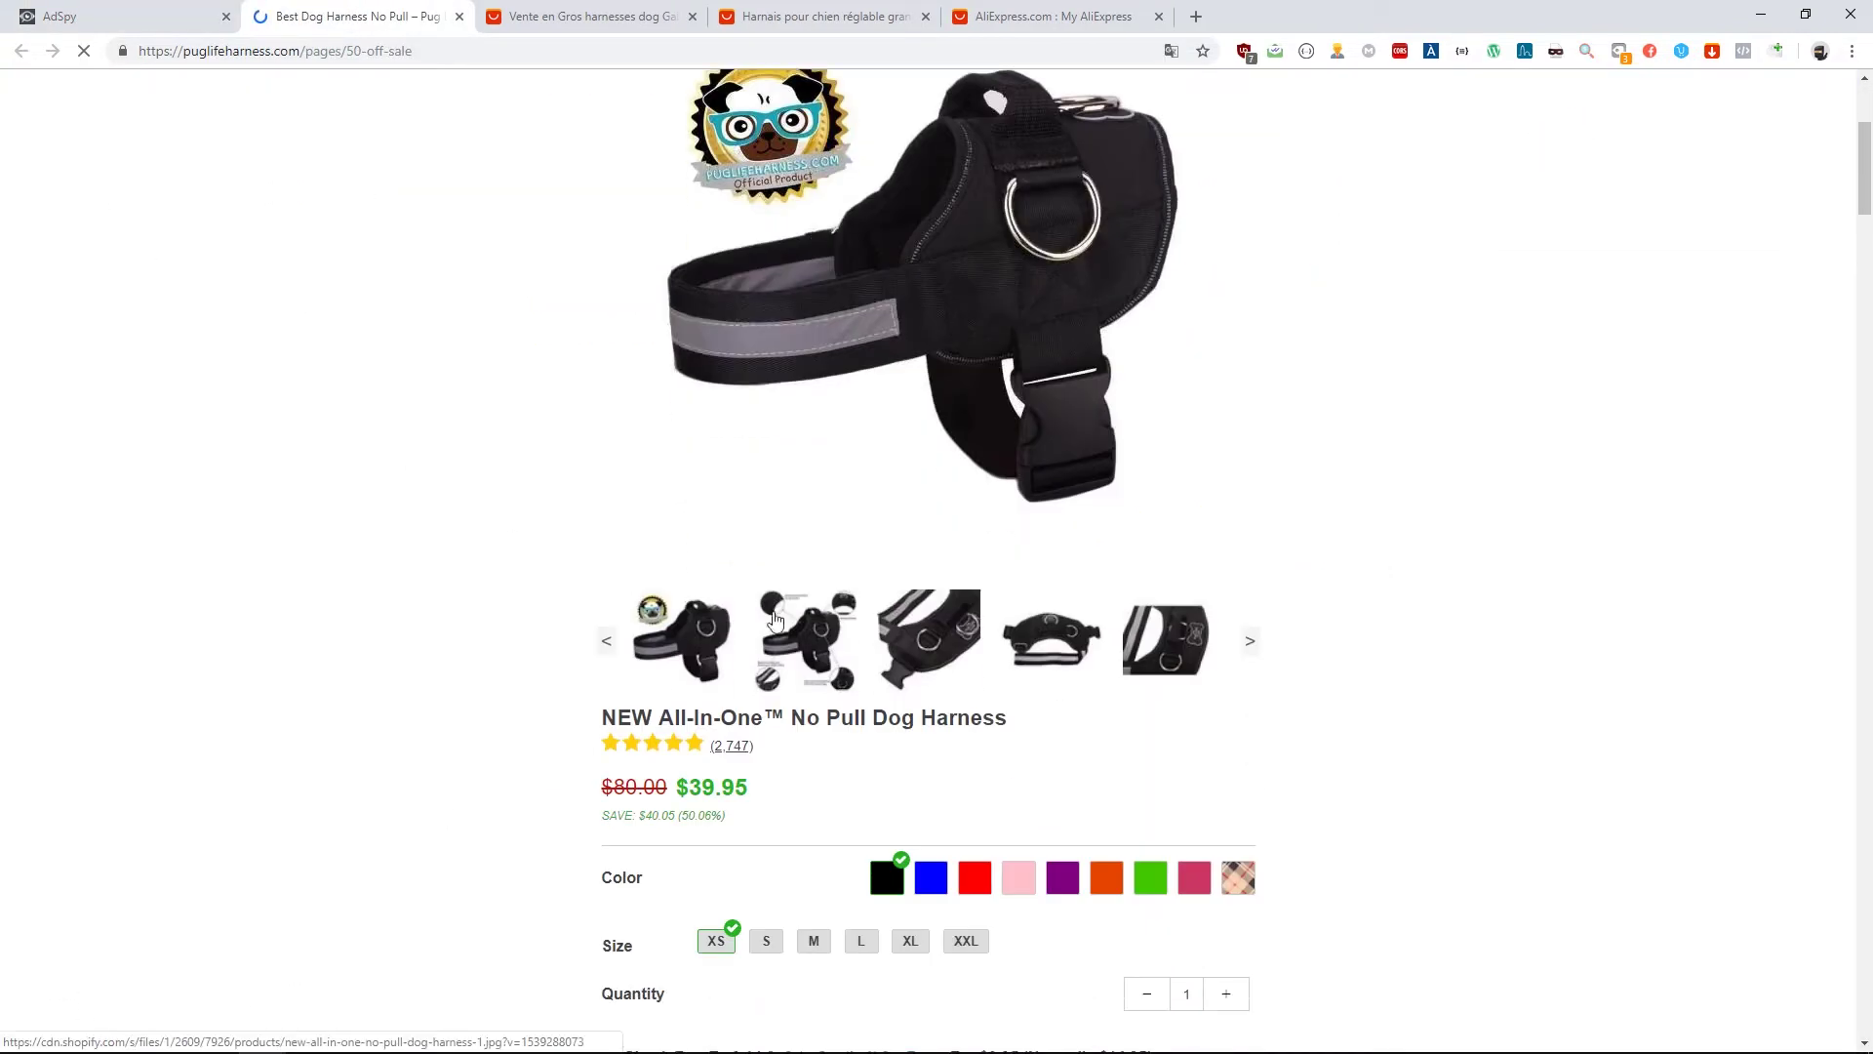
click(803, 753)
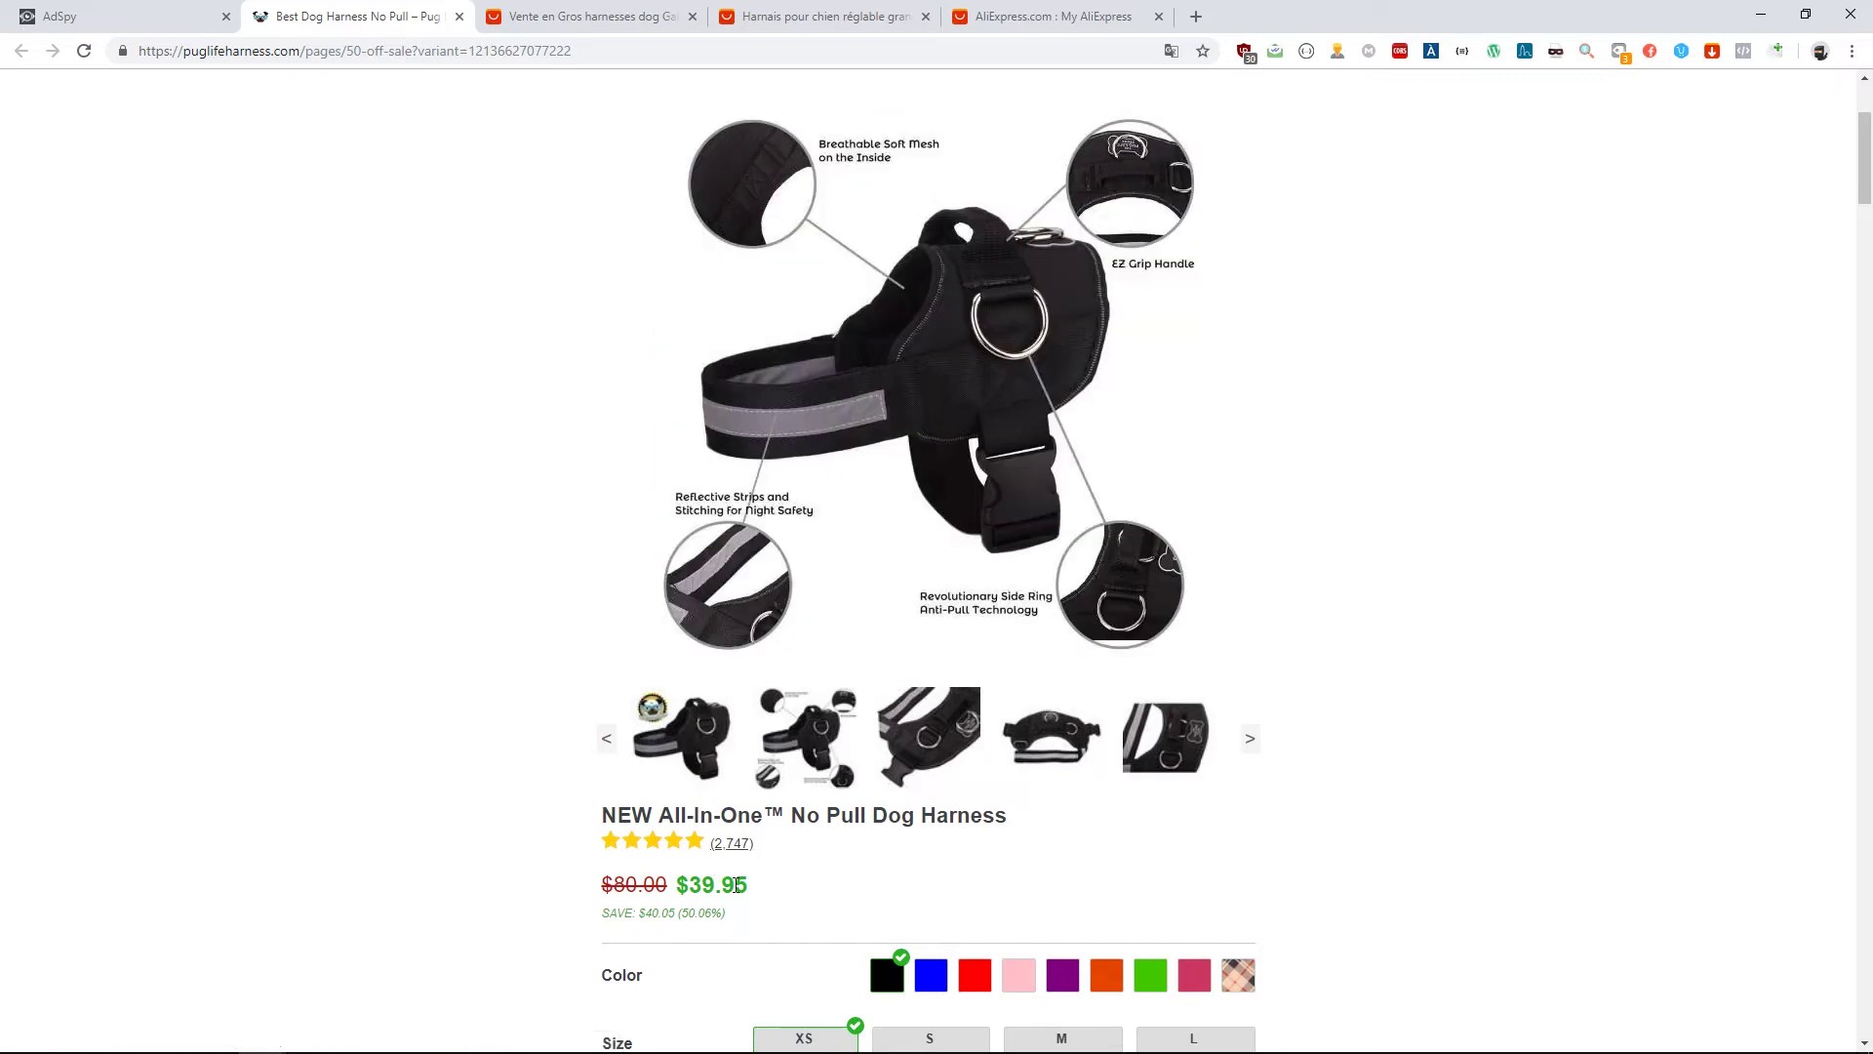
scroll(723, 659, down, 4)
click(730, 455)
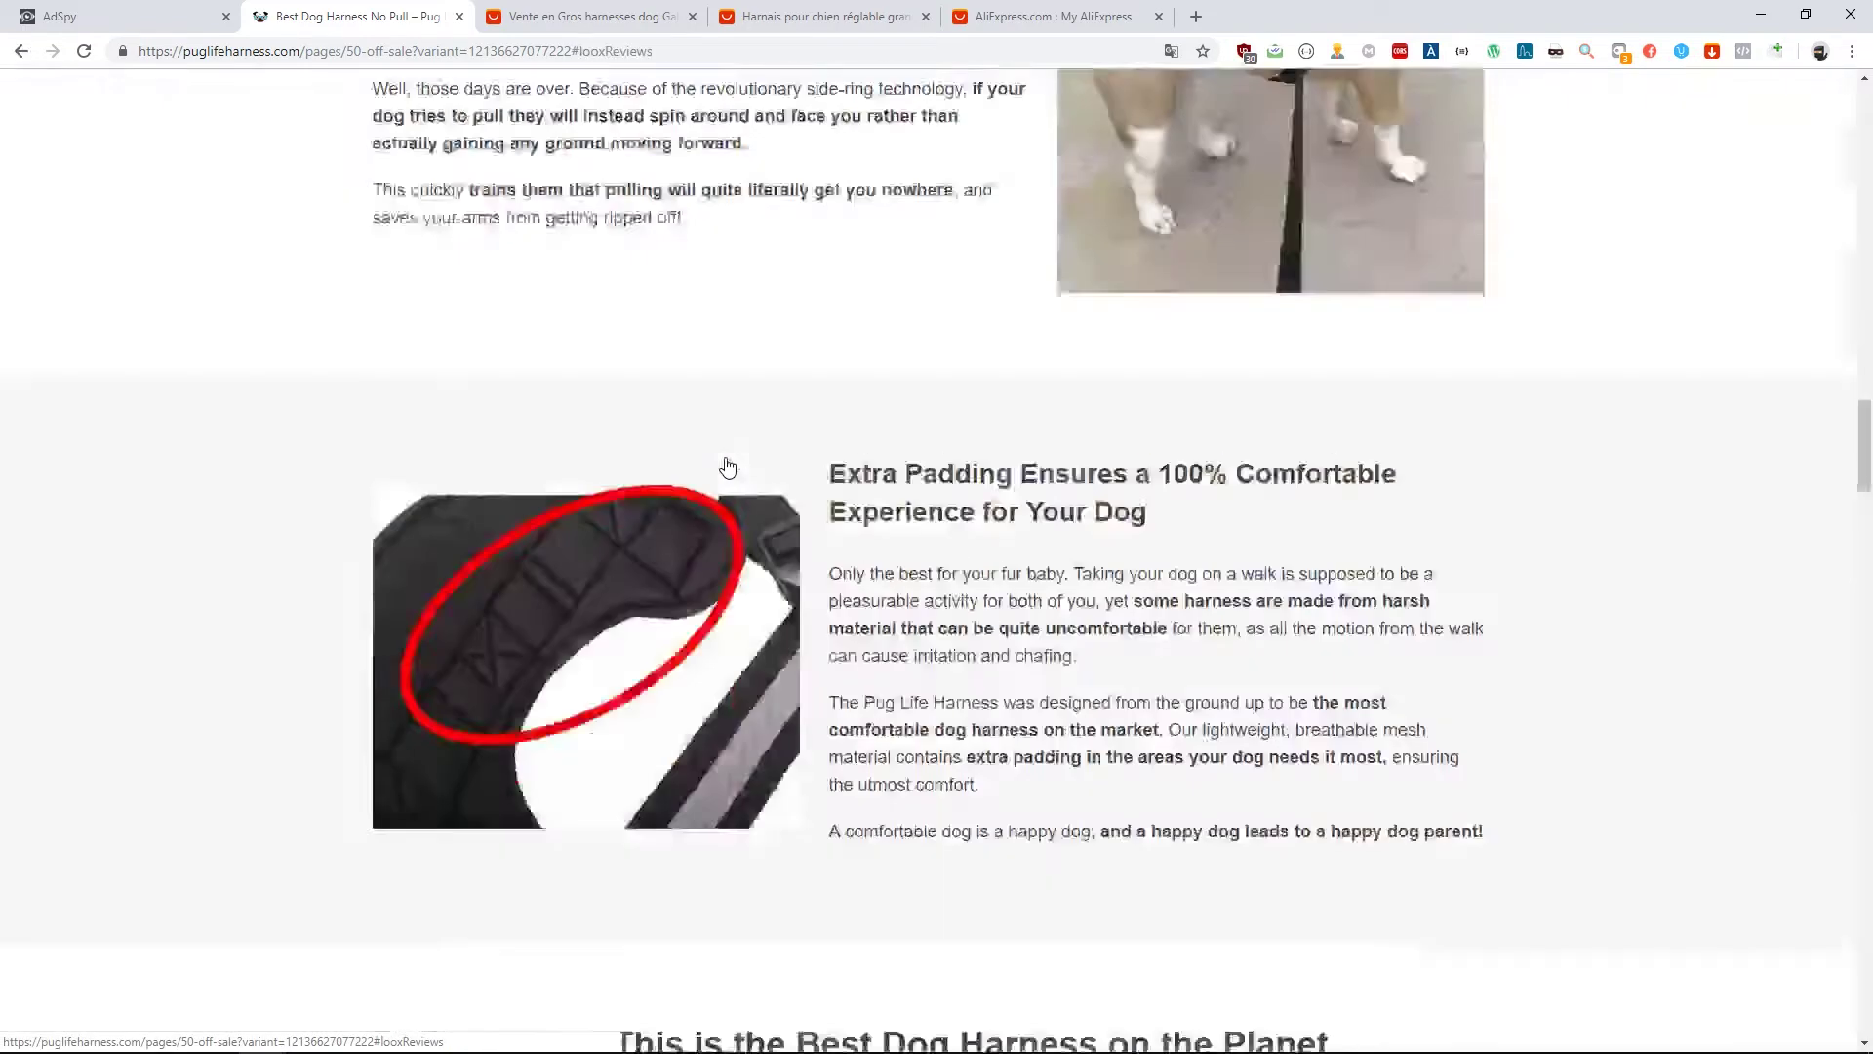
scroll(223, 808, up, 20)
scroll(242, 493, down, 11)
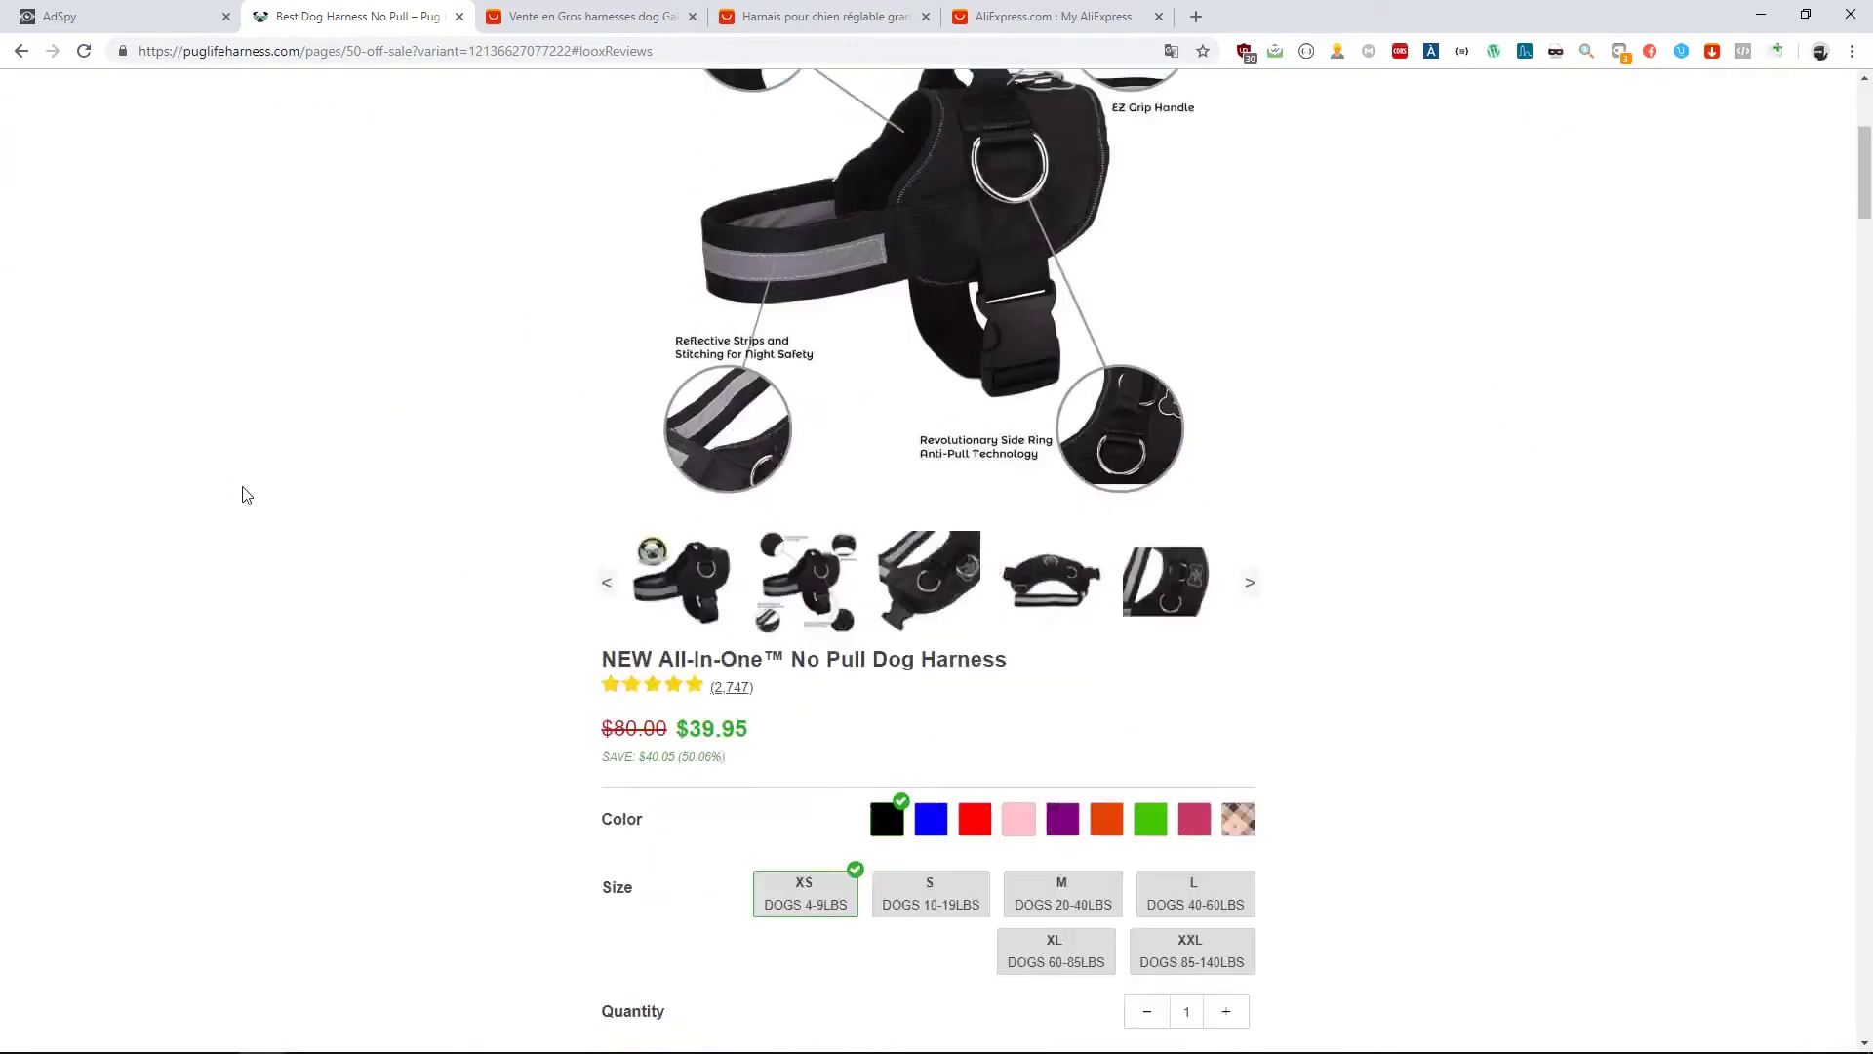
scroll(246, 494, up, 1)
scroll(246, 495, up, 3)
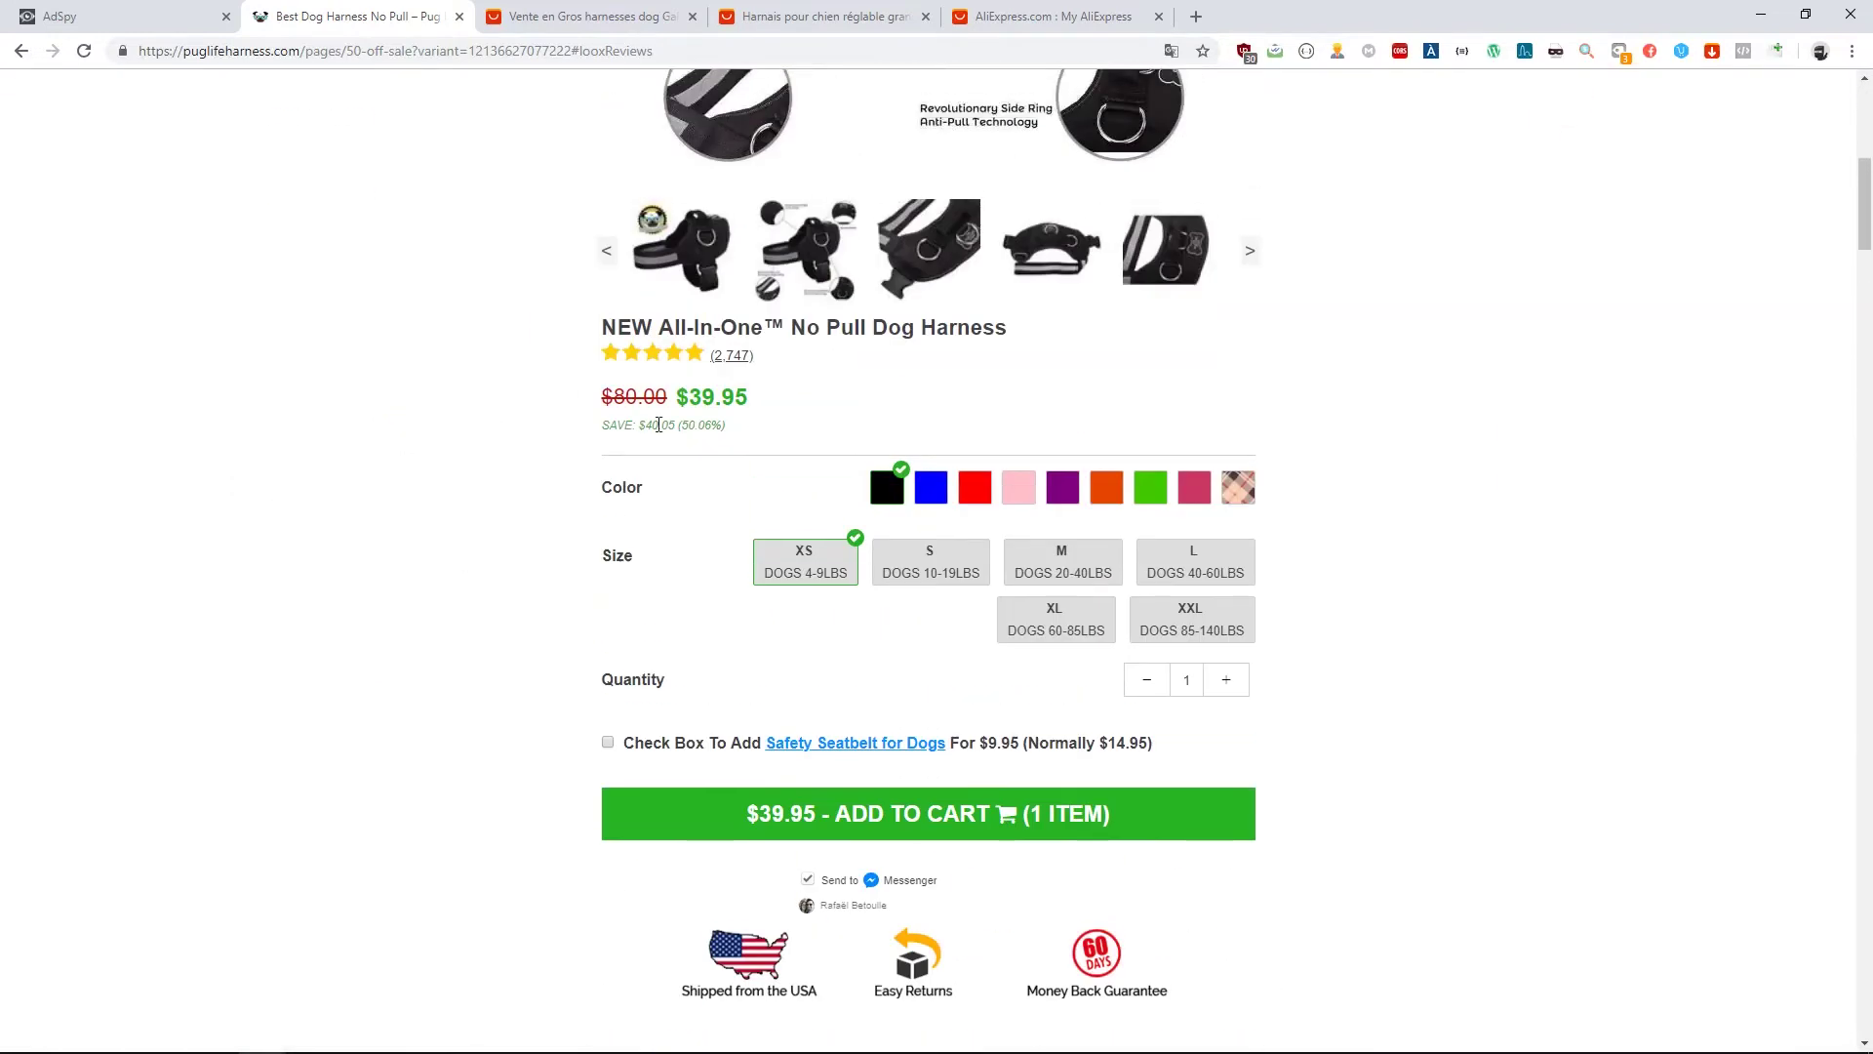
Try different sizes for the No Pull Dog Harness, settling on size S in red
click(947, 576)
click(1055, 620)
click(805, 561)
click(929, 570)
scroll(1005, 605, up, 2)
click(968, 691)
Review the rest of the harness sales page, including the guarantees, the comparison table, the feature sections, and the content below them
scroll(937, 634, down, 4)
scroll(761, 517, down, 2)
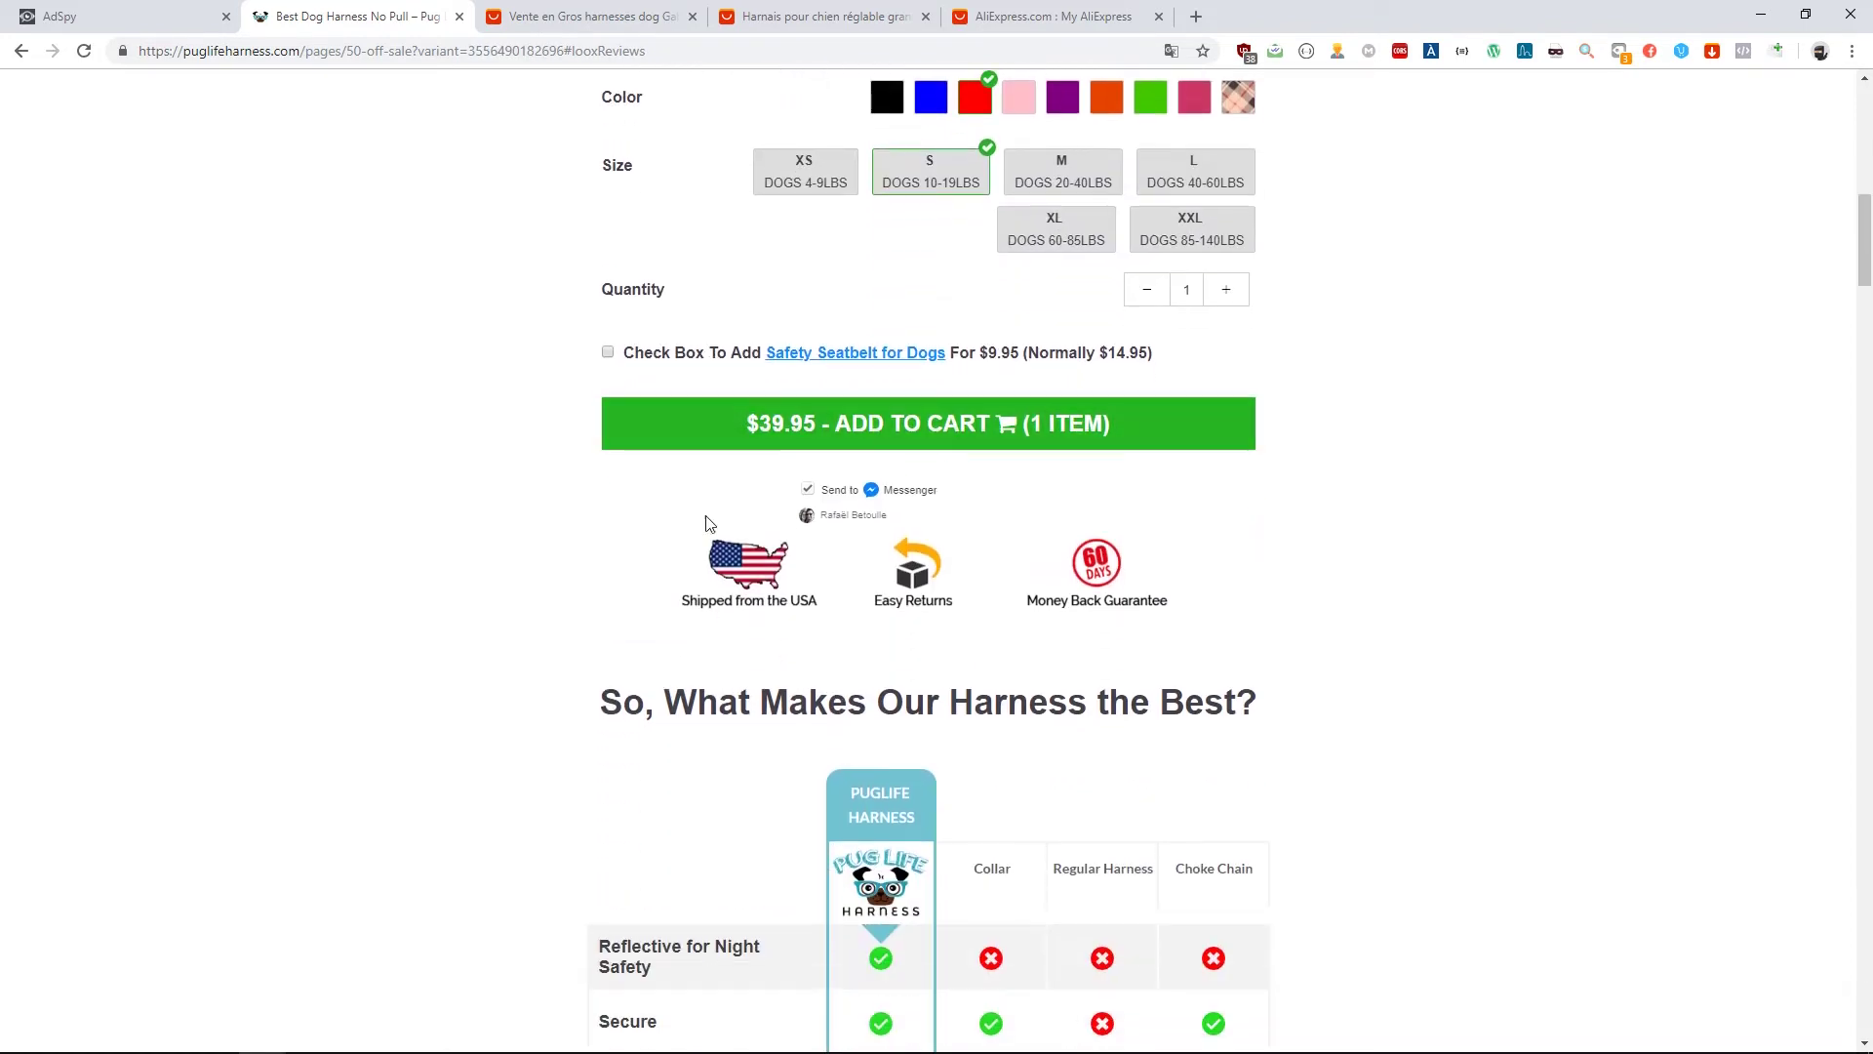
scroll(927, 556, down, 4)
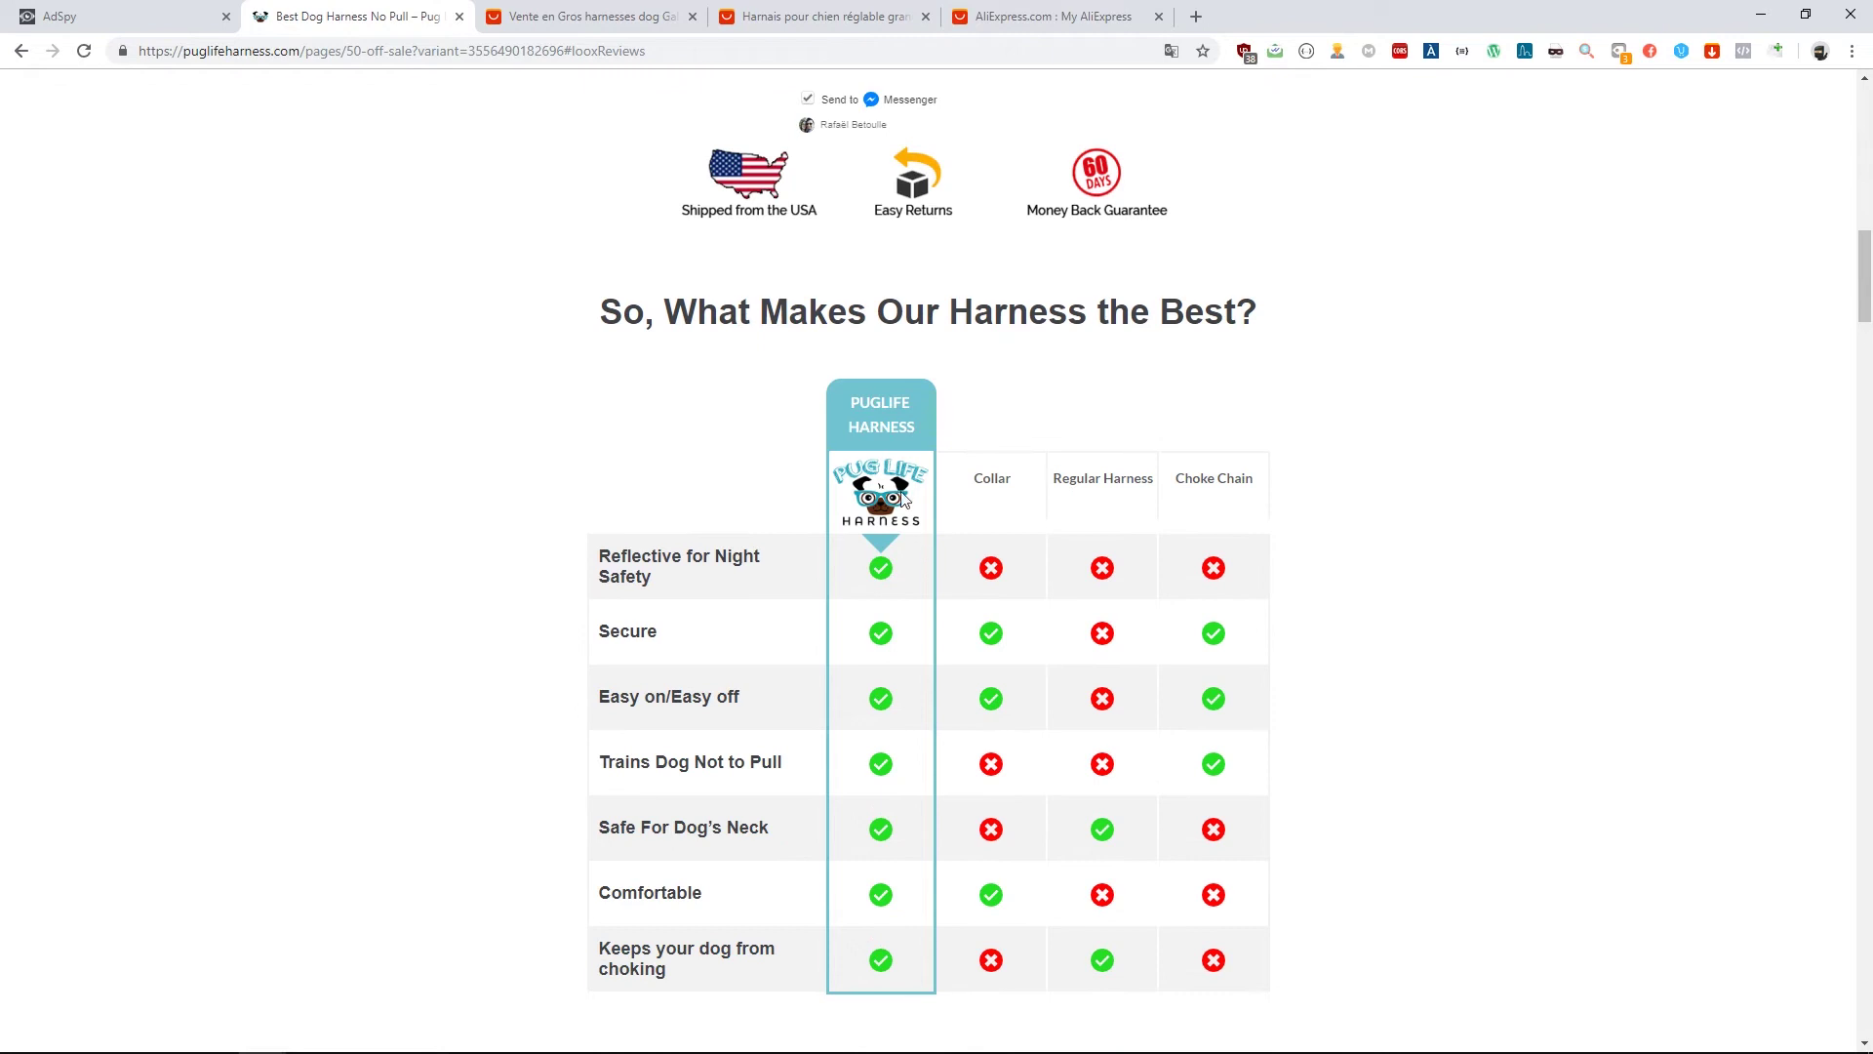
scroll(724, 422, up, 3)
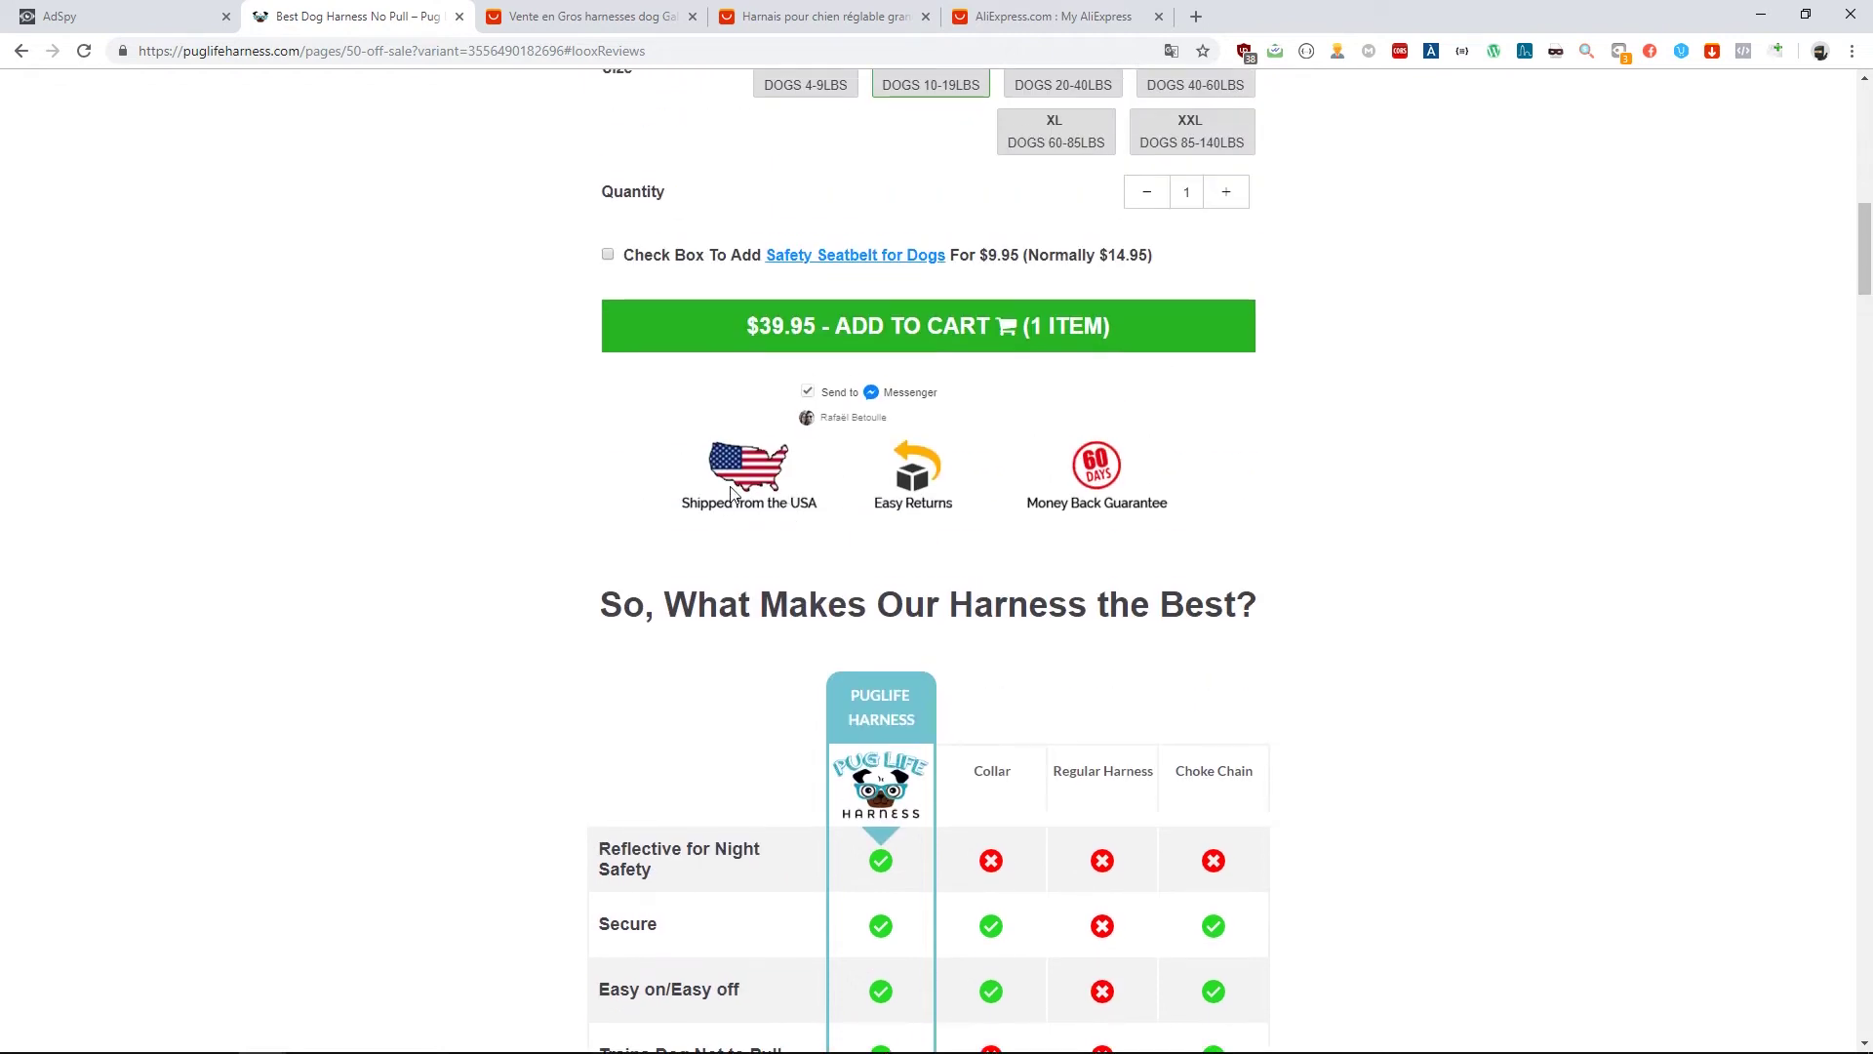
scroll(761, 494, down, 5)
scroll(1074, 405, down, 3)
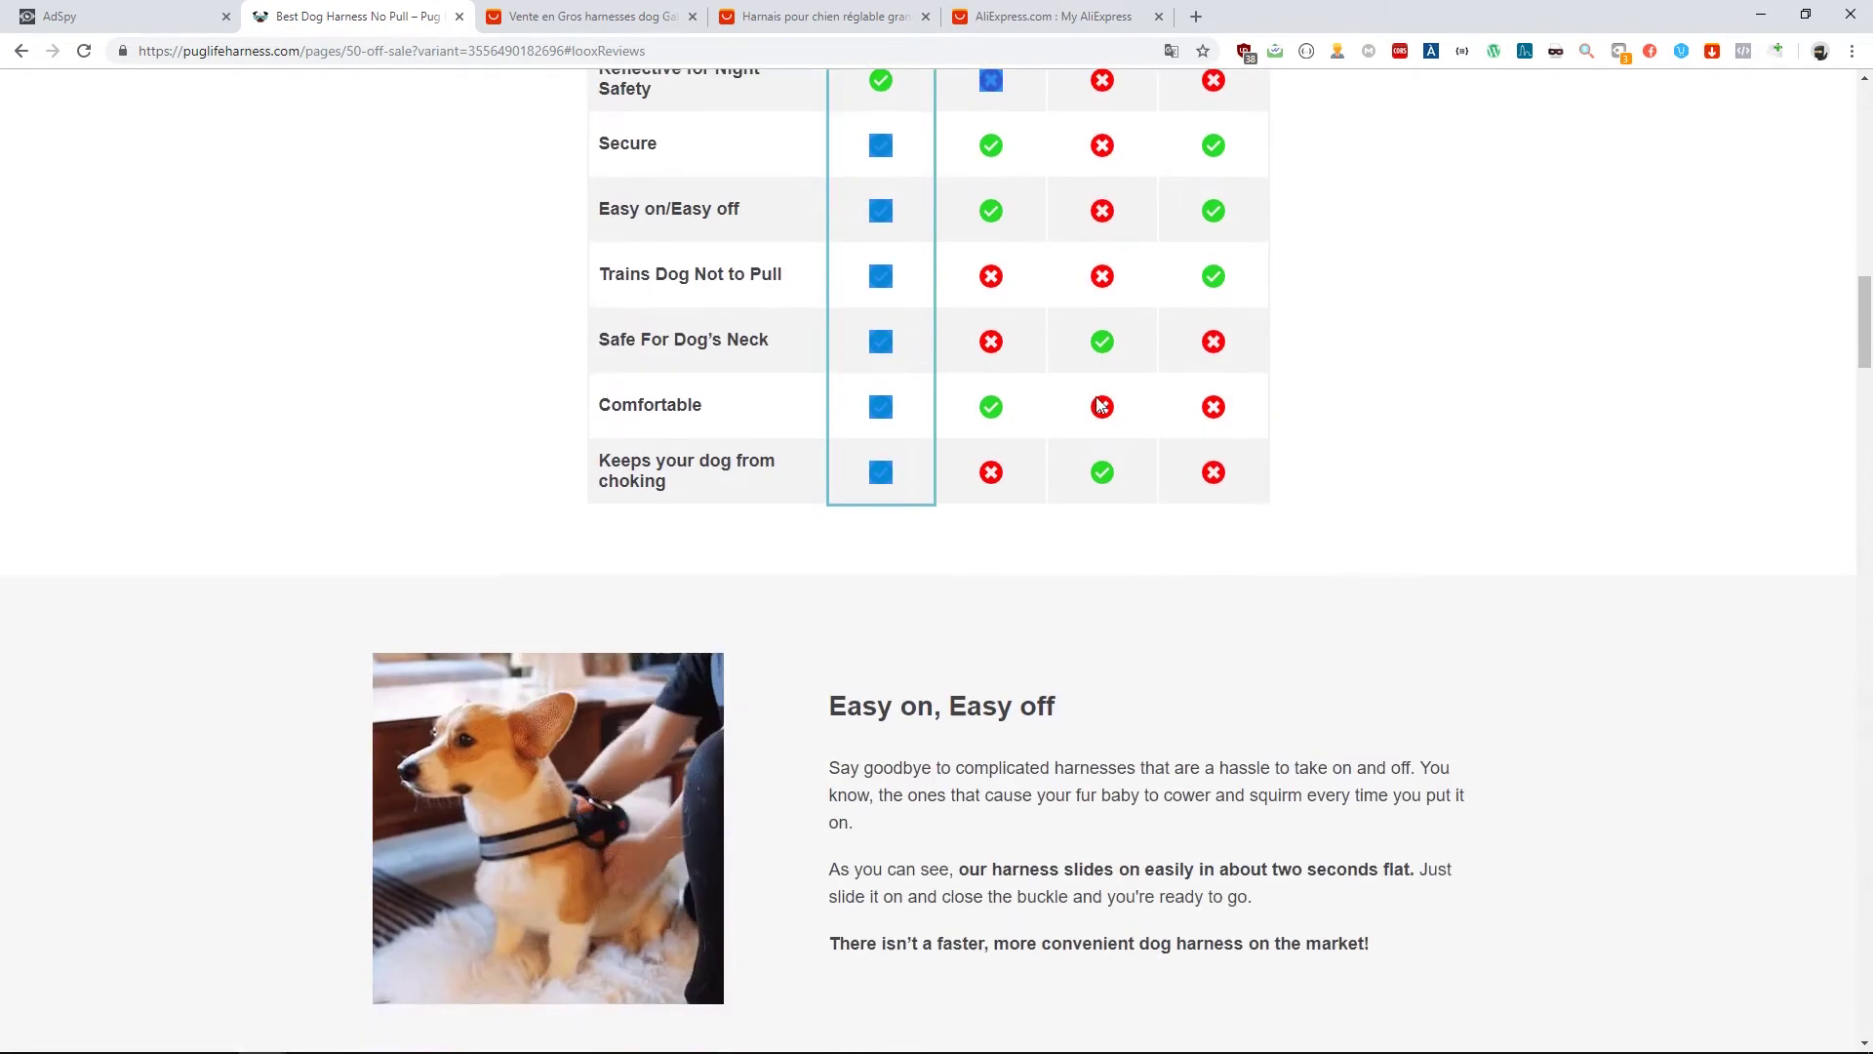
scroll(1100, 404, down, 15)
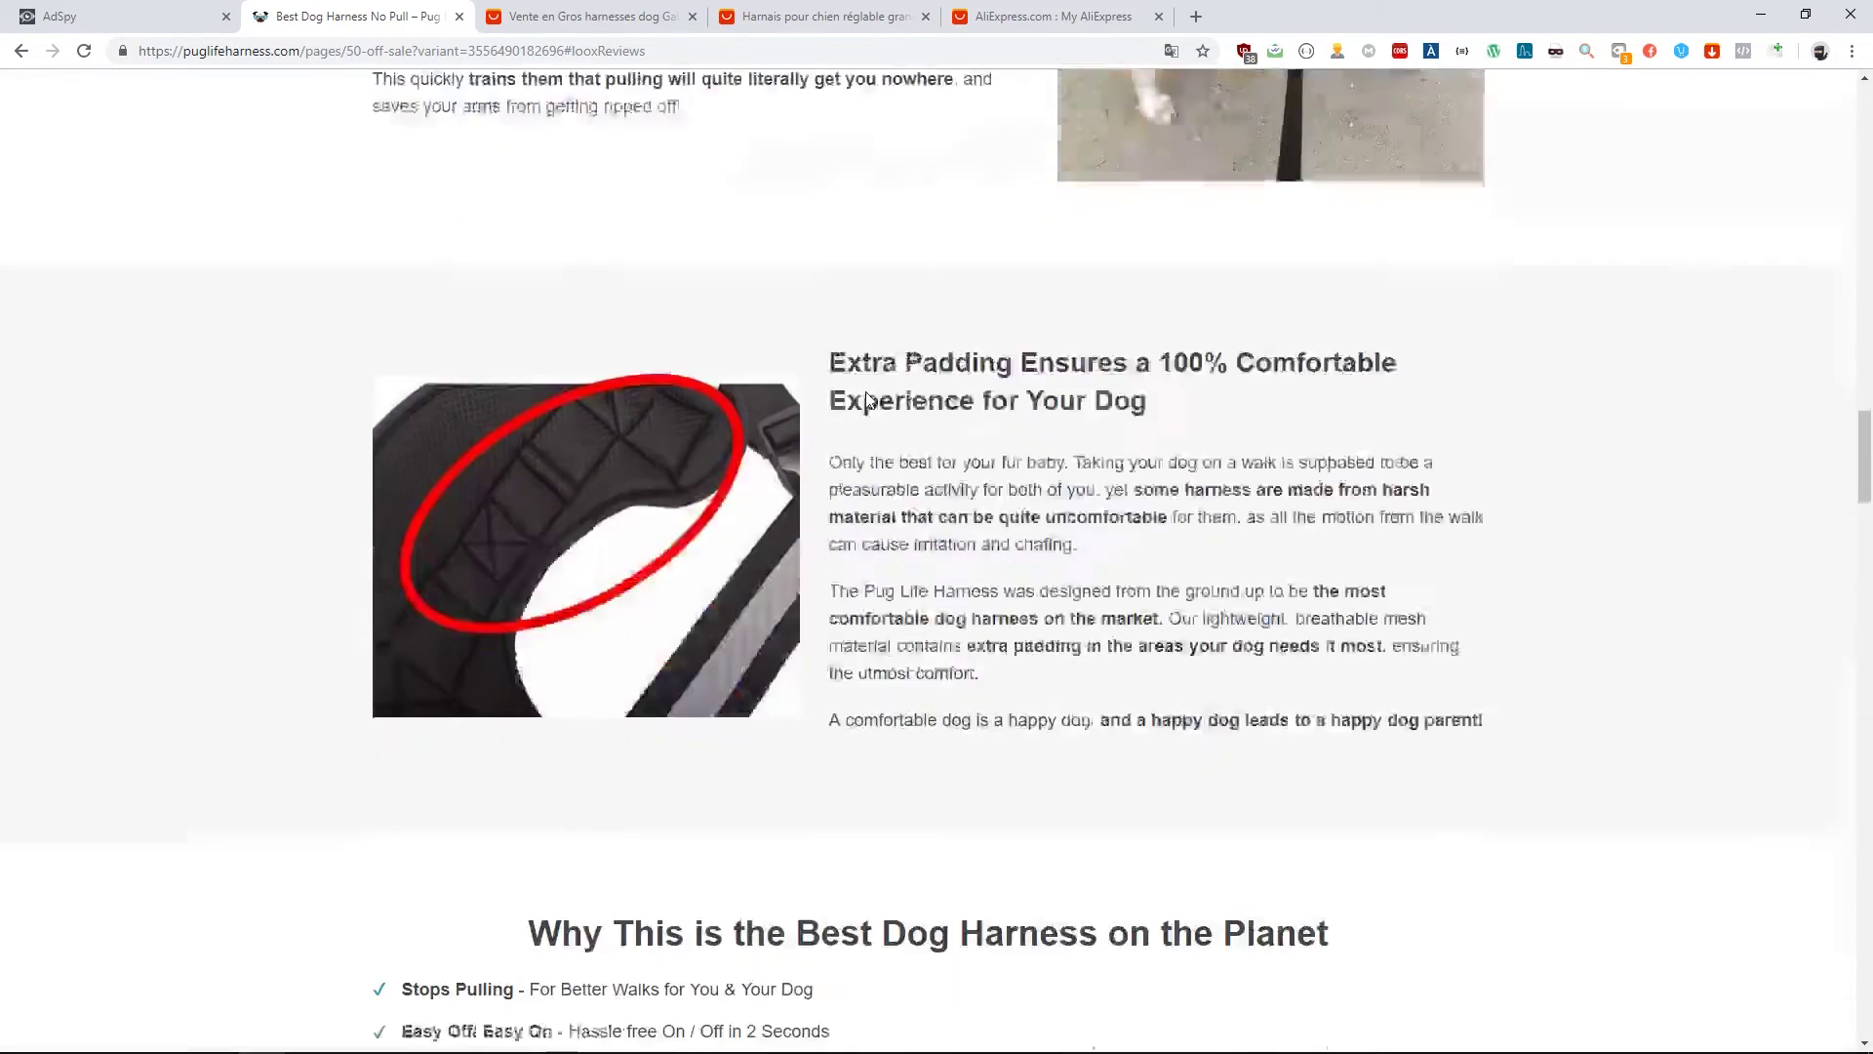
scroll(866, 398, down, 13)
scroll(188, 313, up, 4)
scroll(221, 536, down, 20)
scroll(215, 793, up, 20)
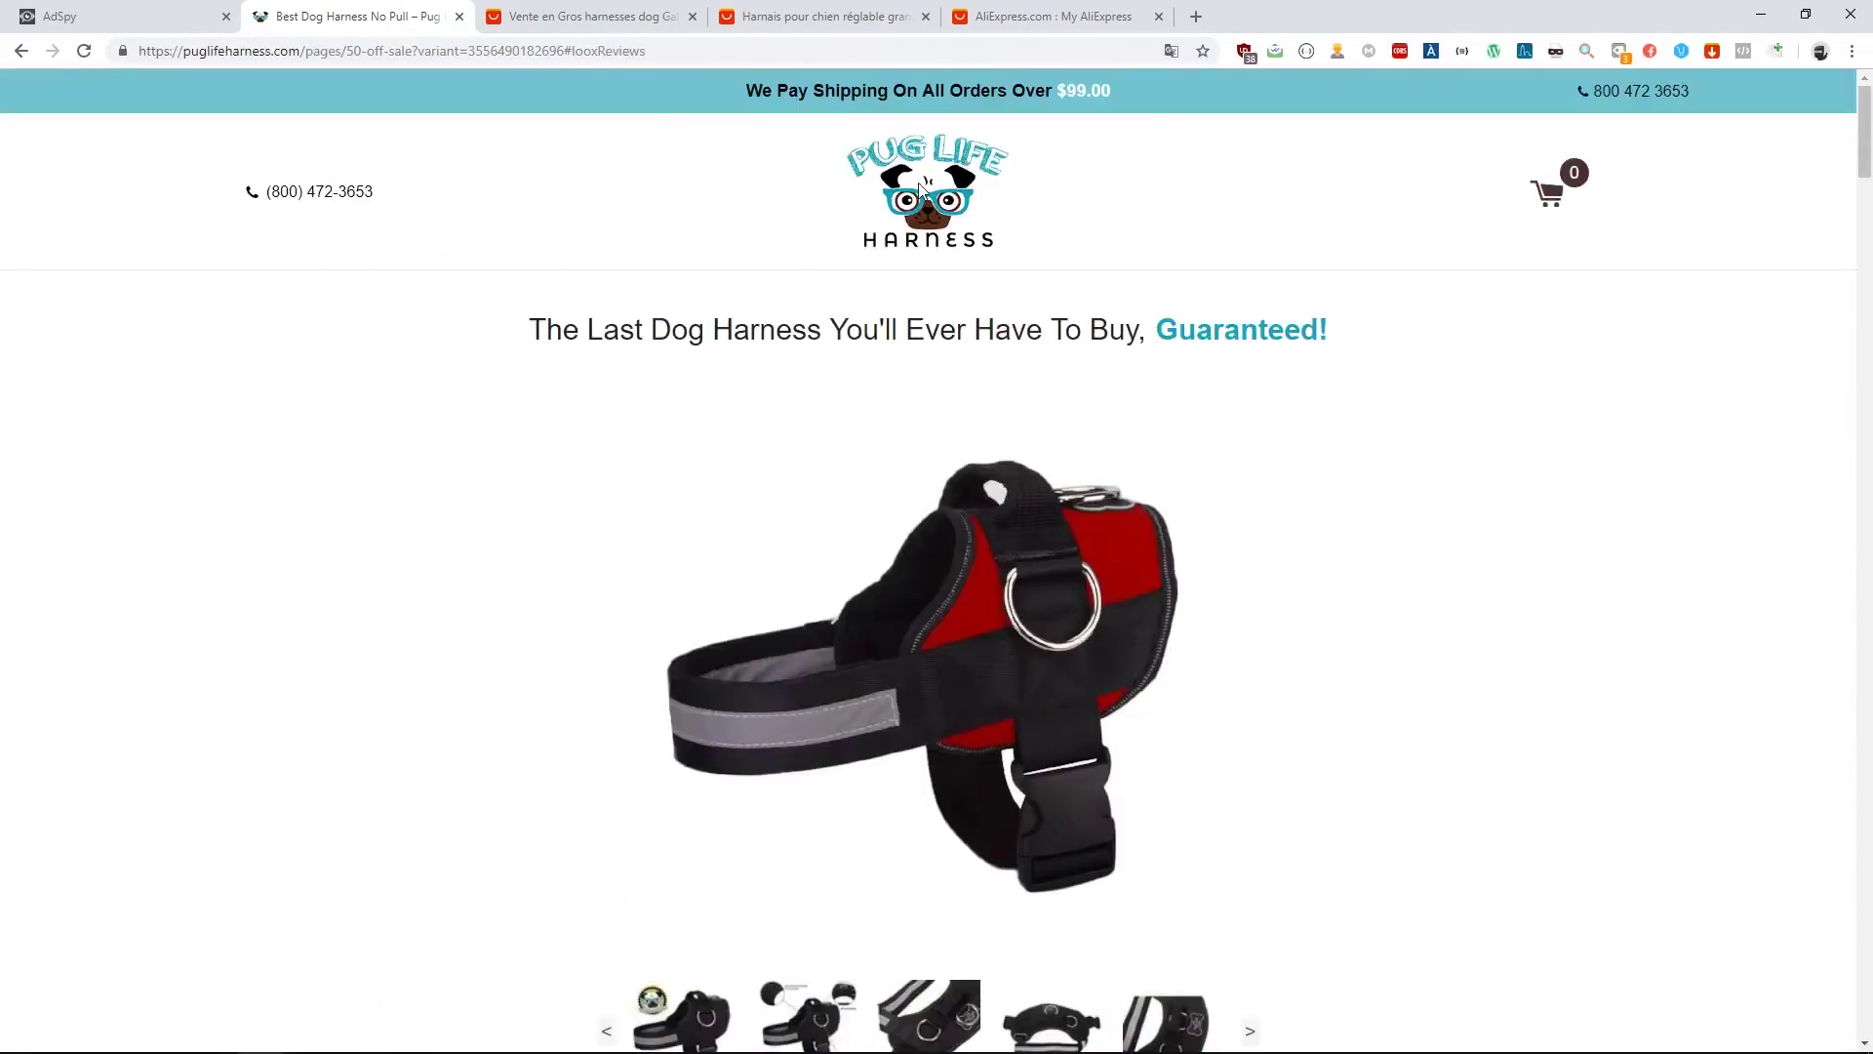
Highlight the shipping offer in the store's banner and return to the harness price and options
triple_click(985, 97)
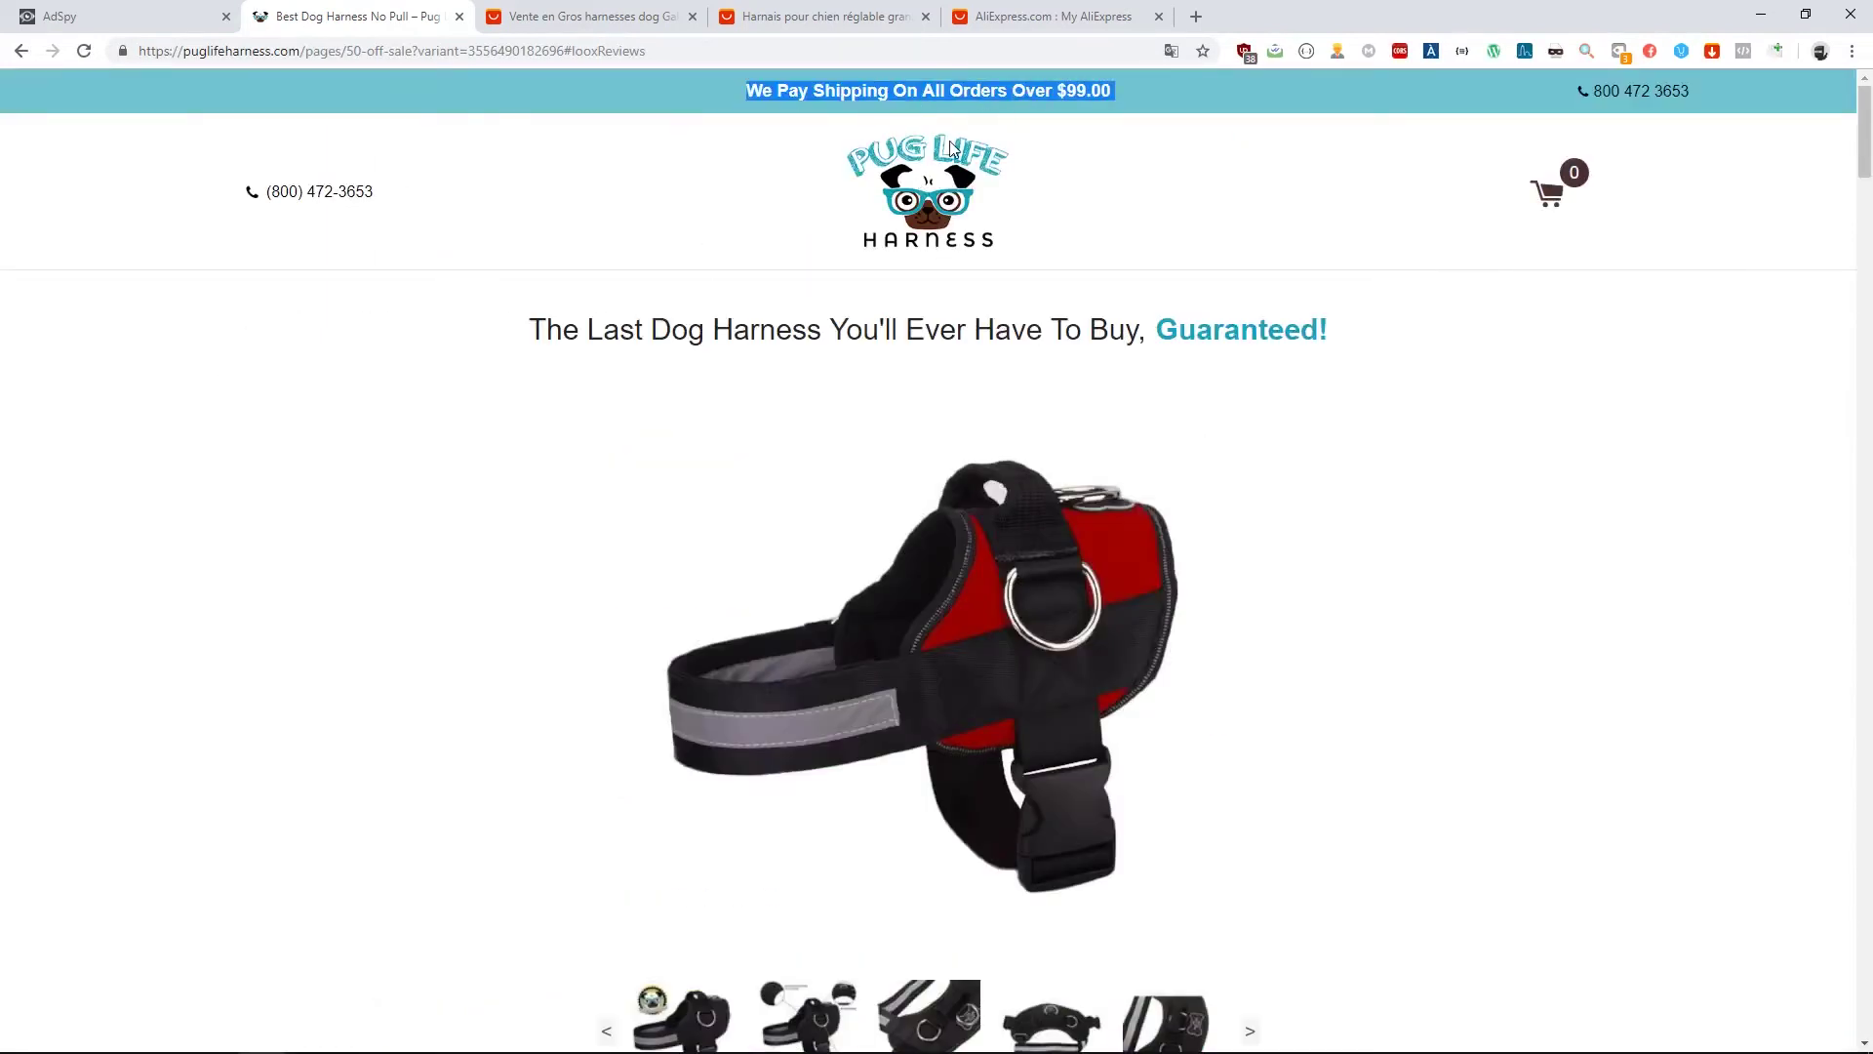
click(1124, 96)
drag(991, 98, 778, 91)
click(825, 260)
scroll(778, 368, down, 8)
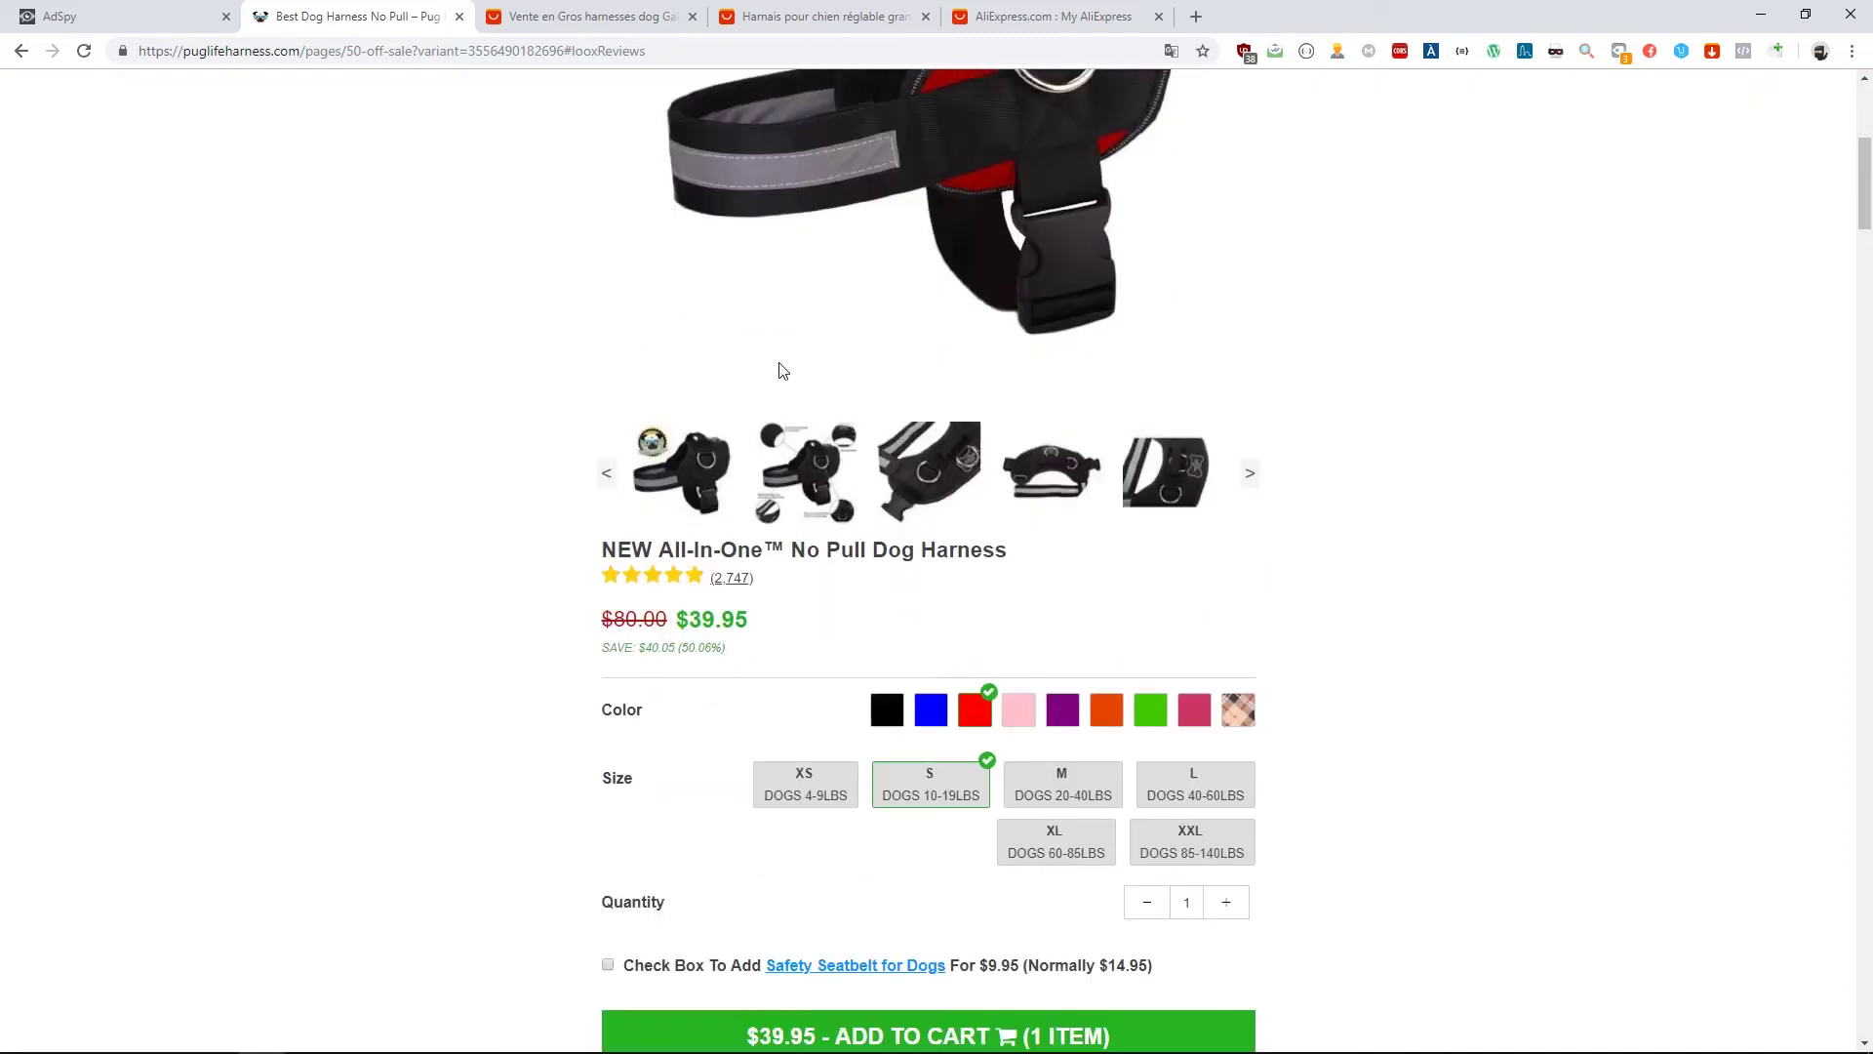
Compare the Pug Life harness with AliExpress's most-ordered dog harness and the 2017 nylon harness, opening the nylon one in a new tab
click(495, 10)
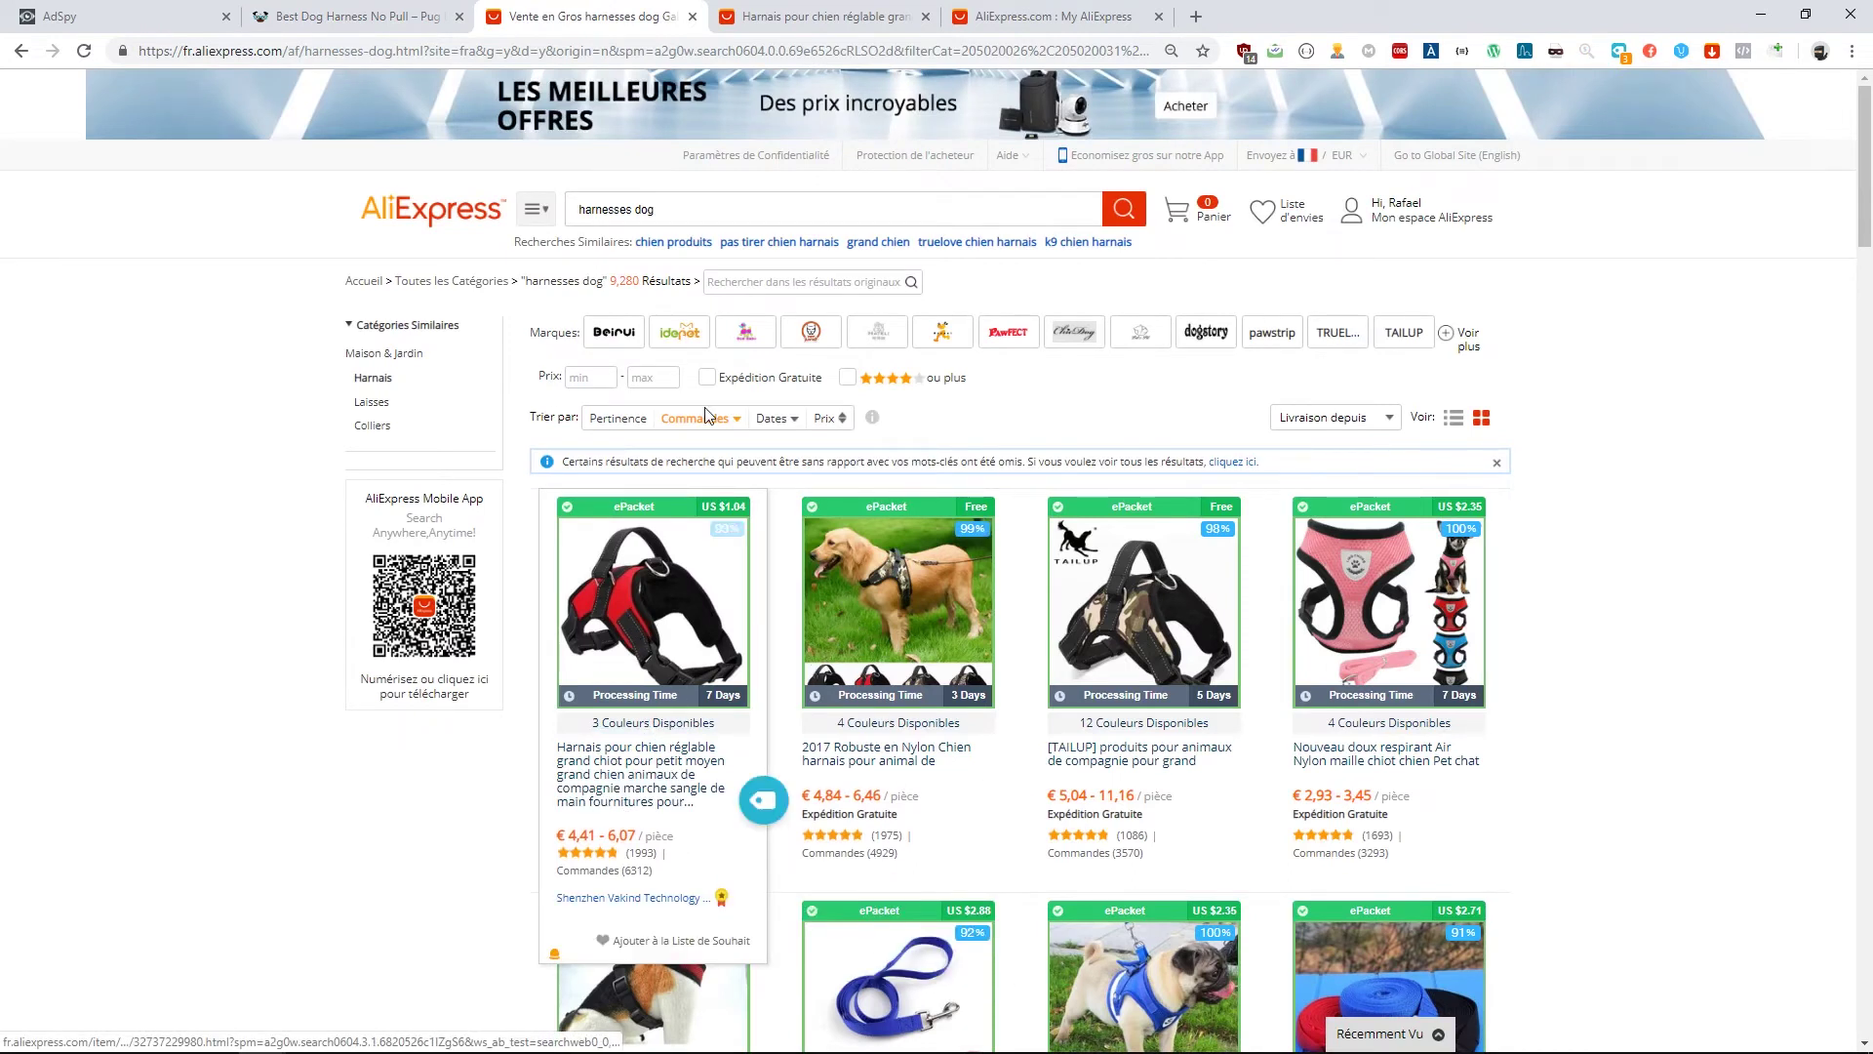
click(654, 726)
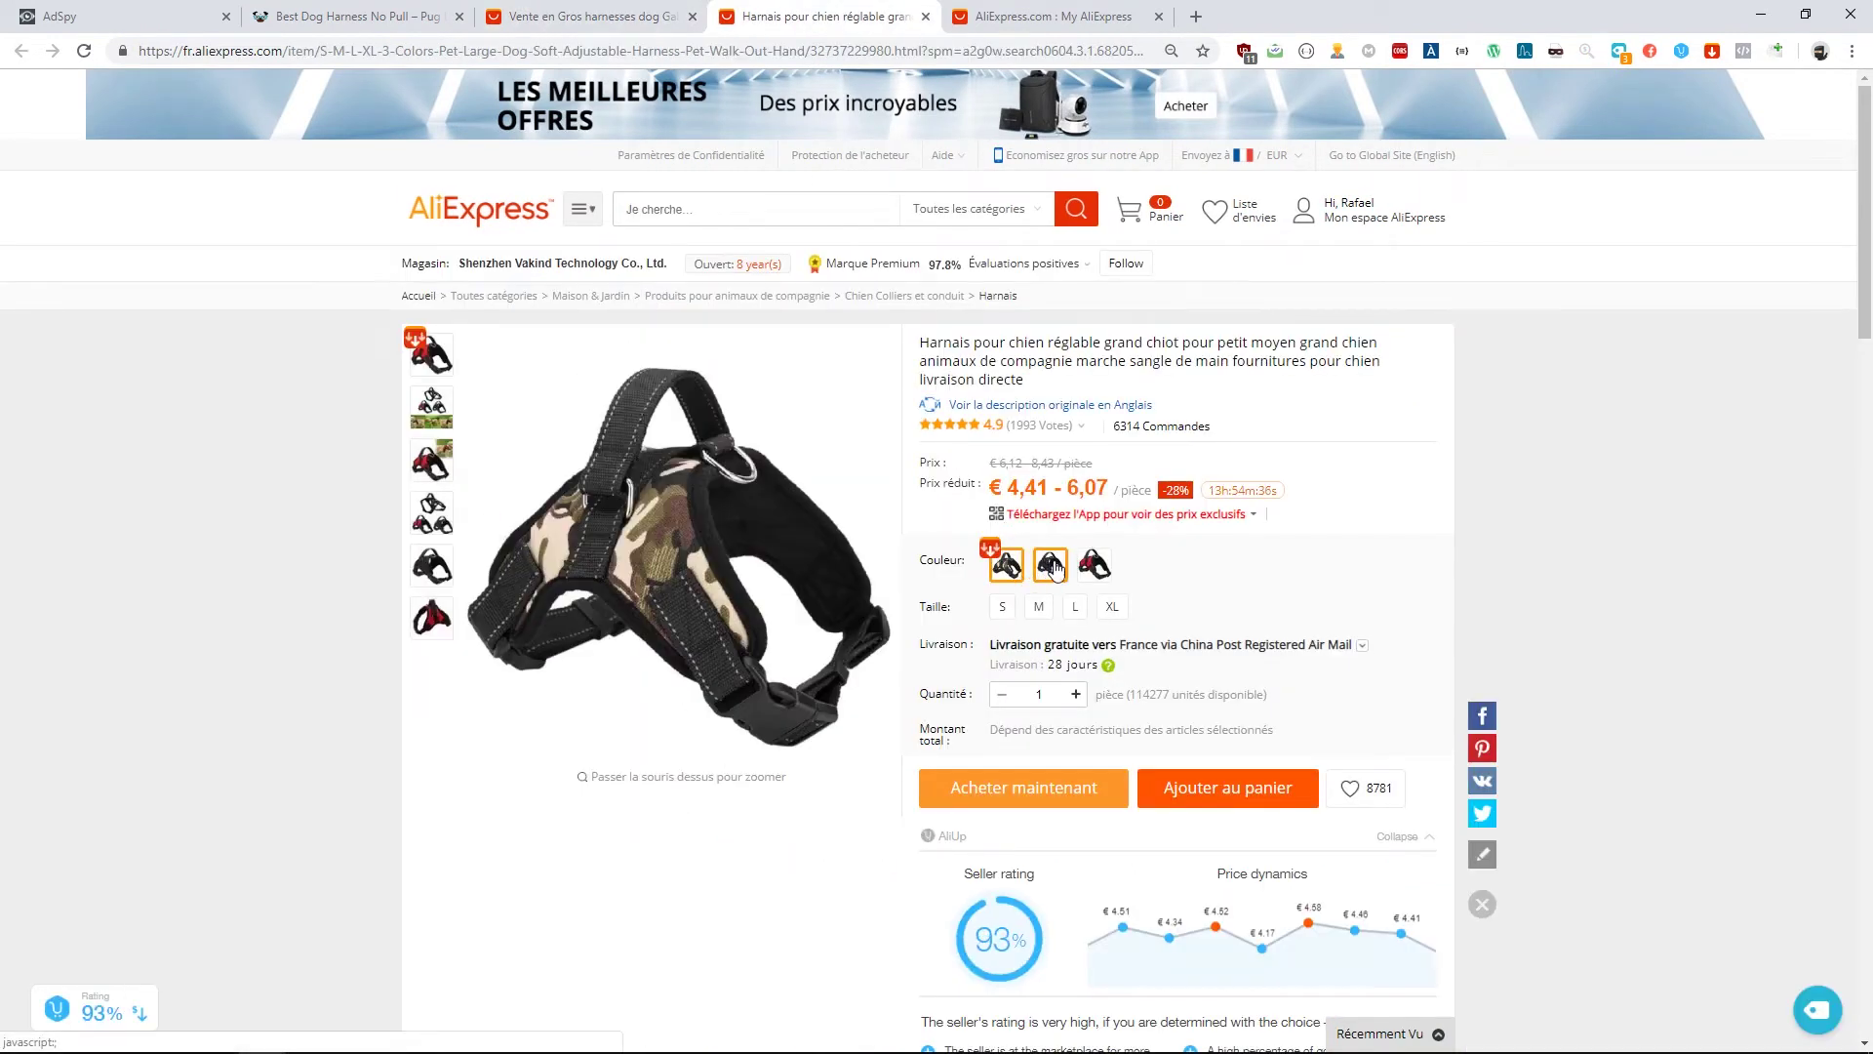
click(441, 10)
click(546, 10)
middle_click(883, 752)
click(757, 9)
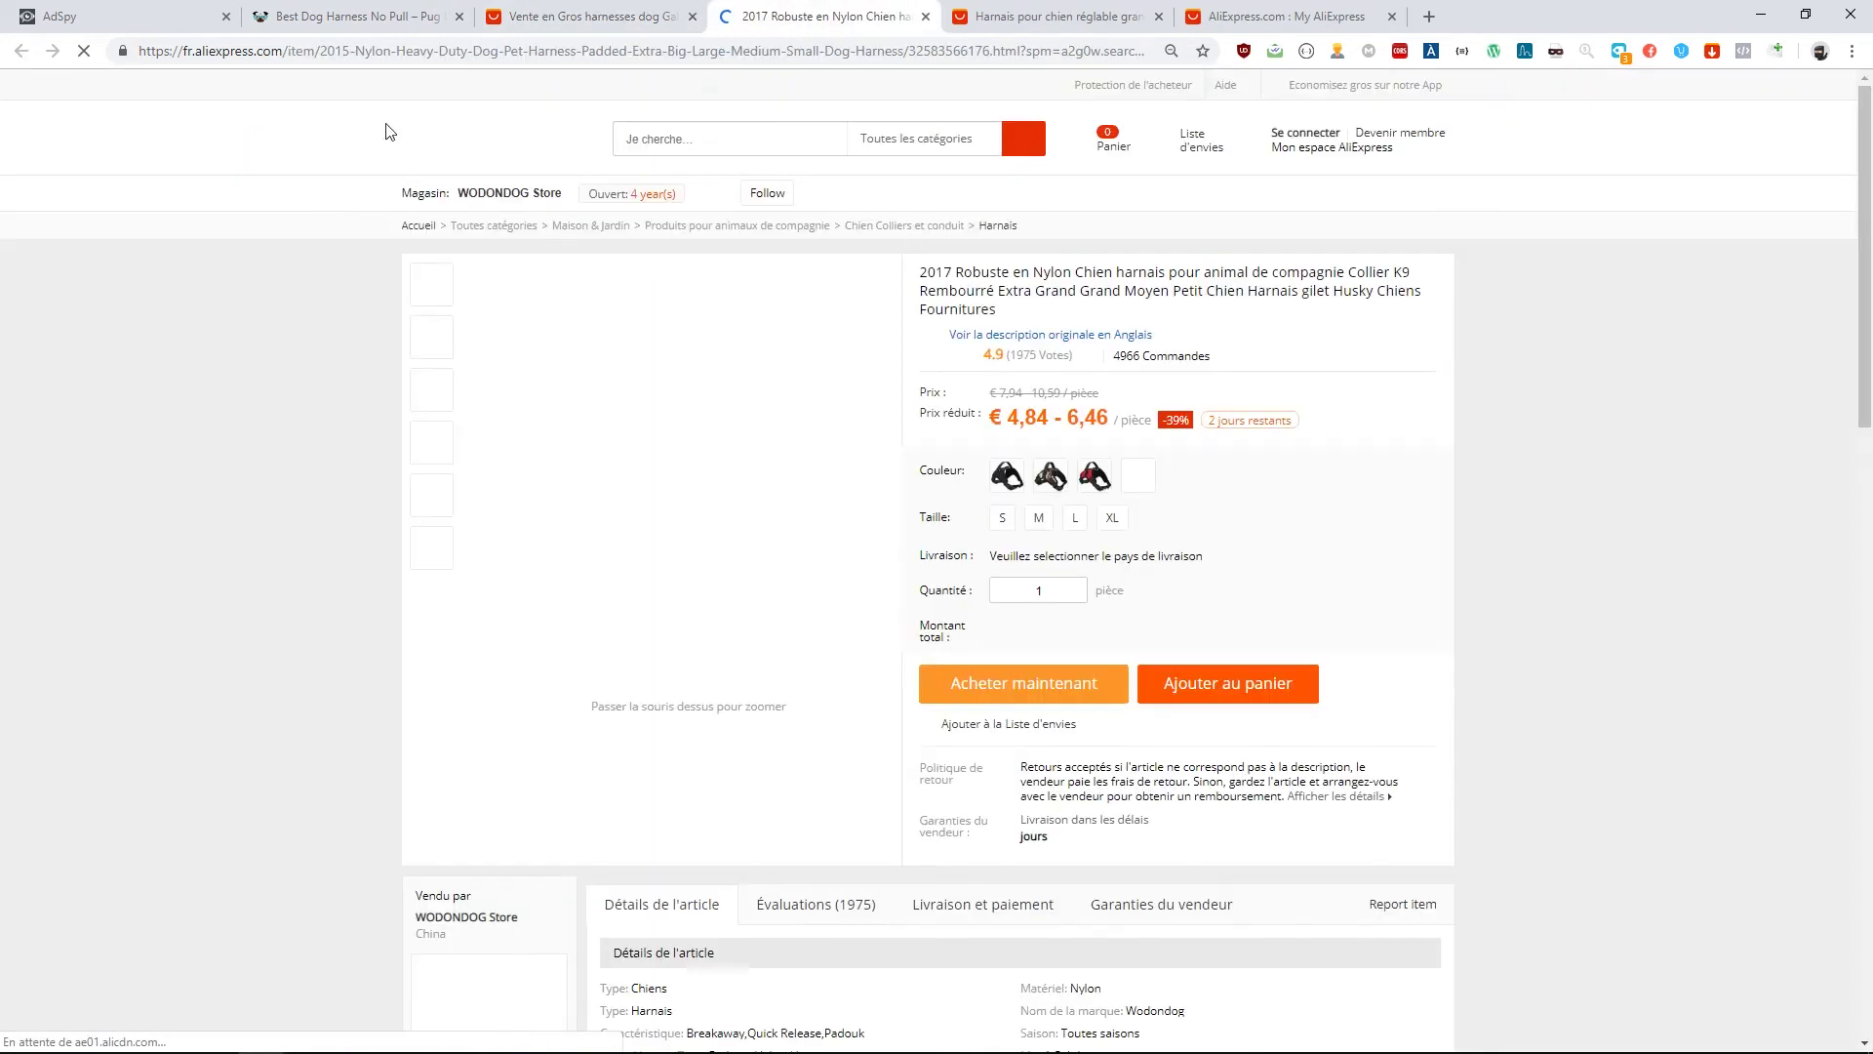
click(380, 10)
Return to the Pug Life Harness ad in AdSpy and examine its reactions, store technology, and gender, country and age demographics
click(4, 10)
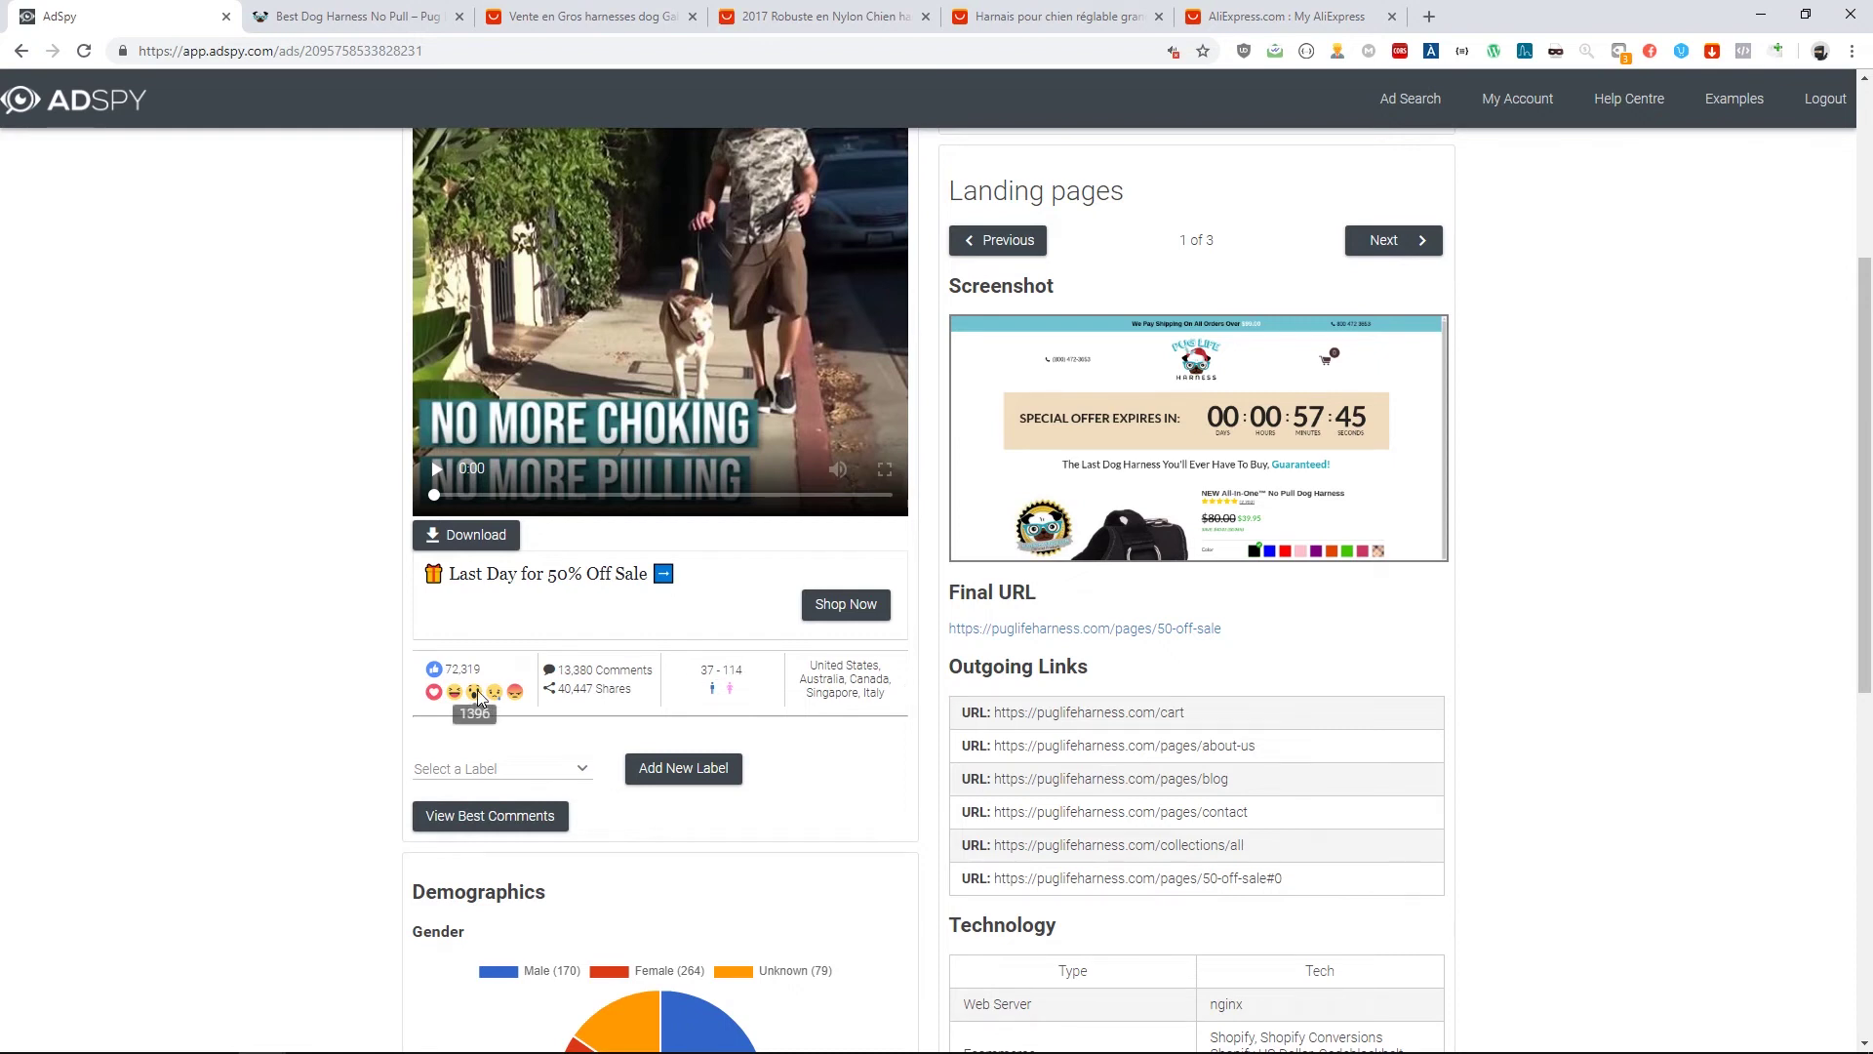
scroll(636, 759, down, 3)
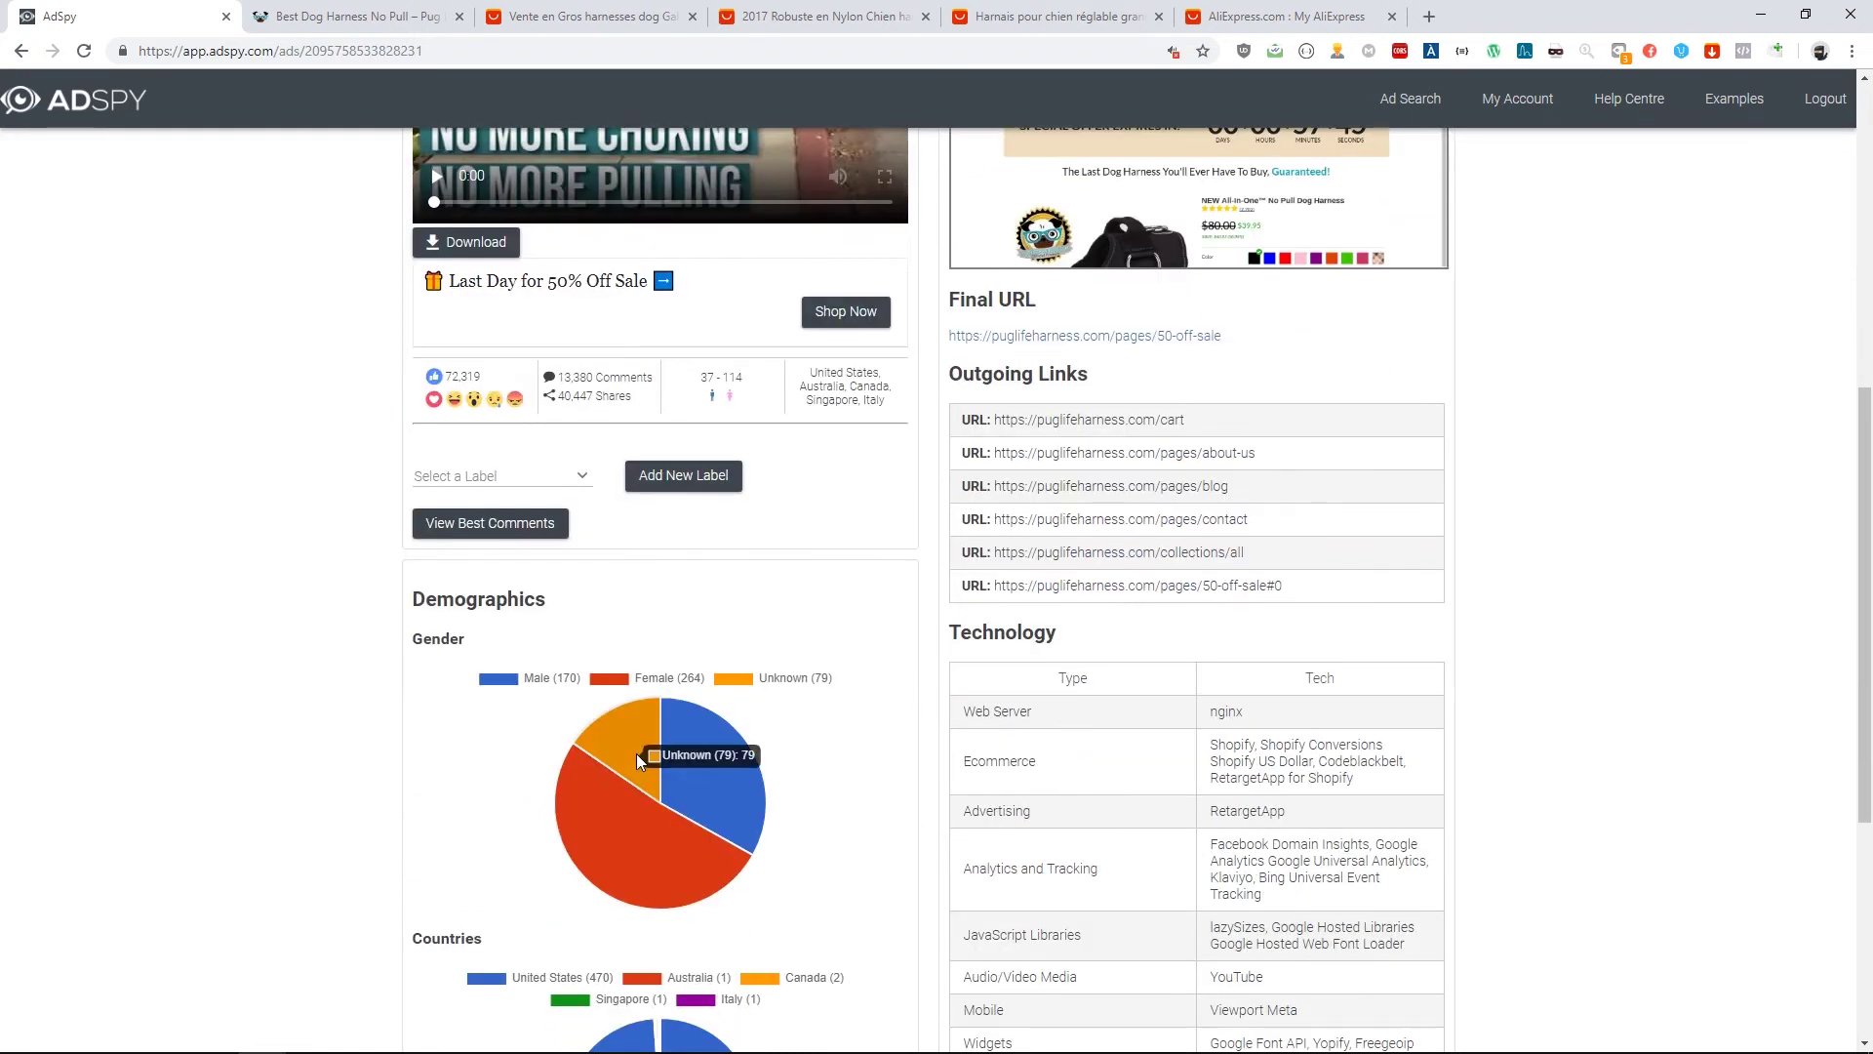
scroll(712, 784, down, 4)
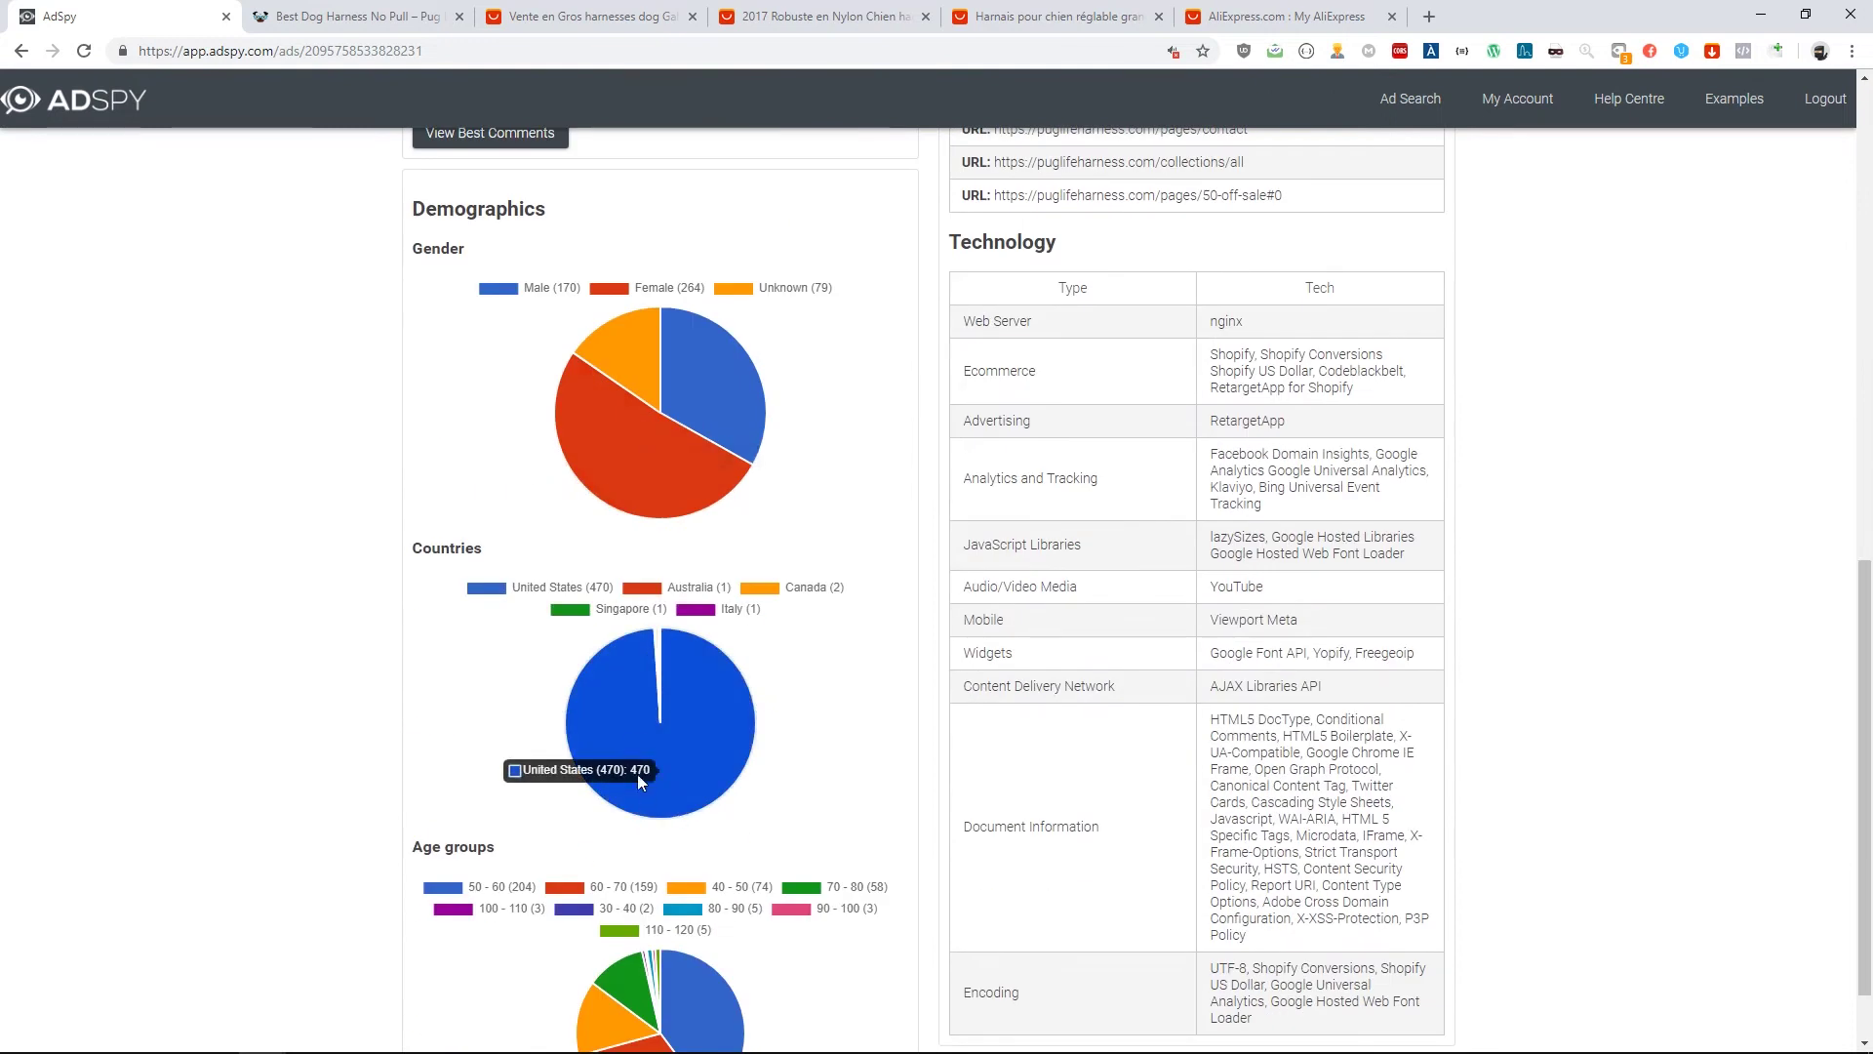
scroll(618, 739, down, 1)
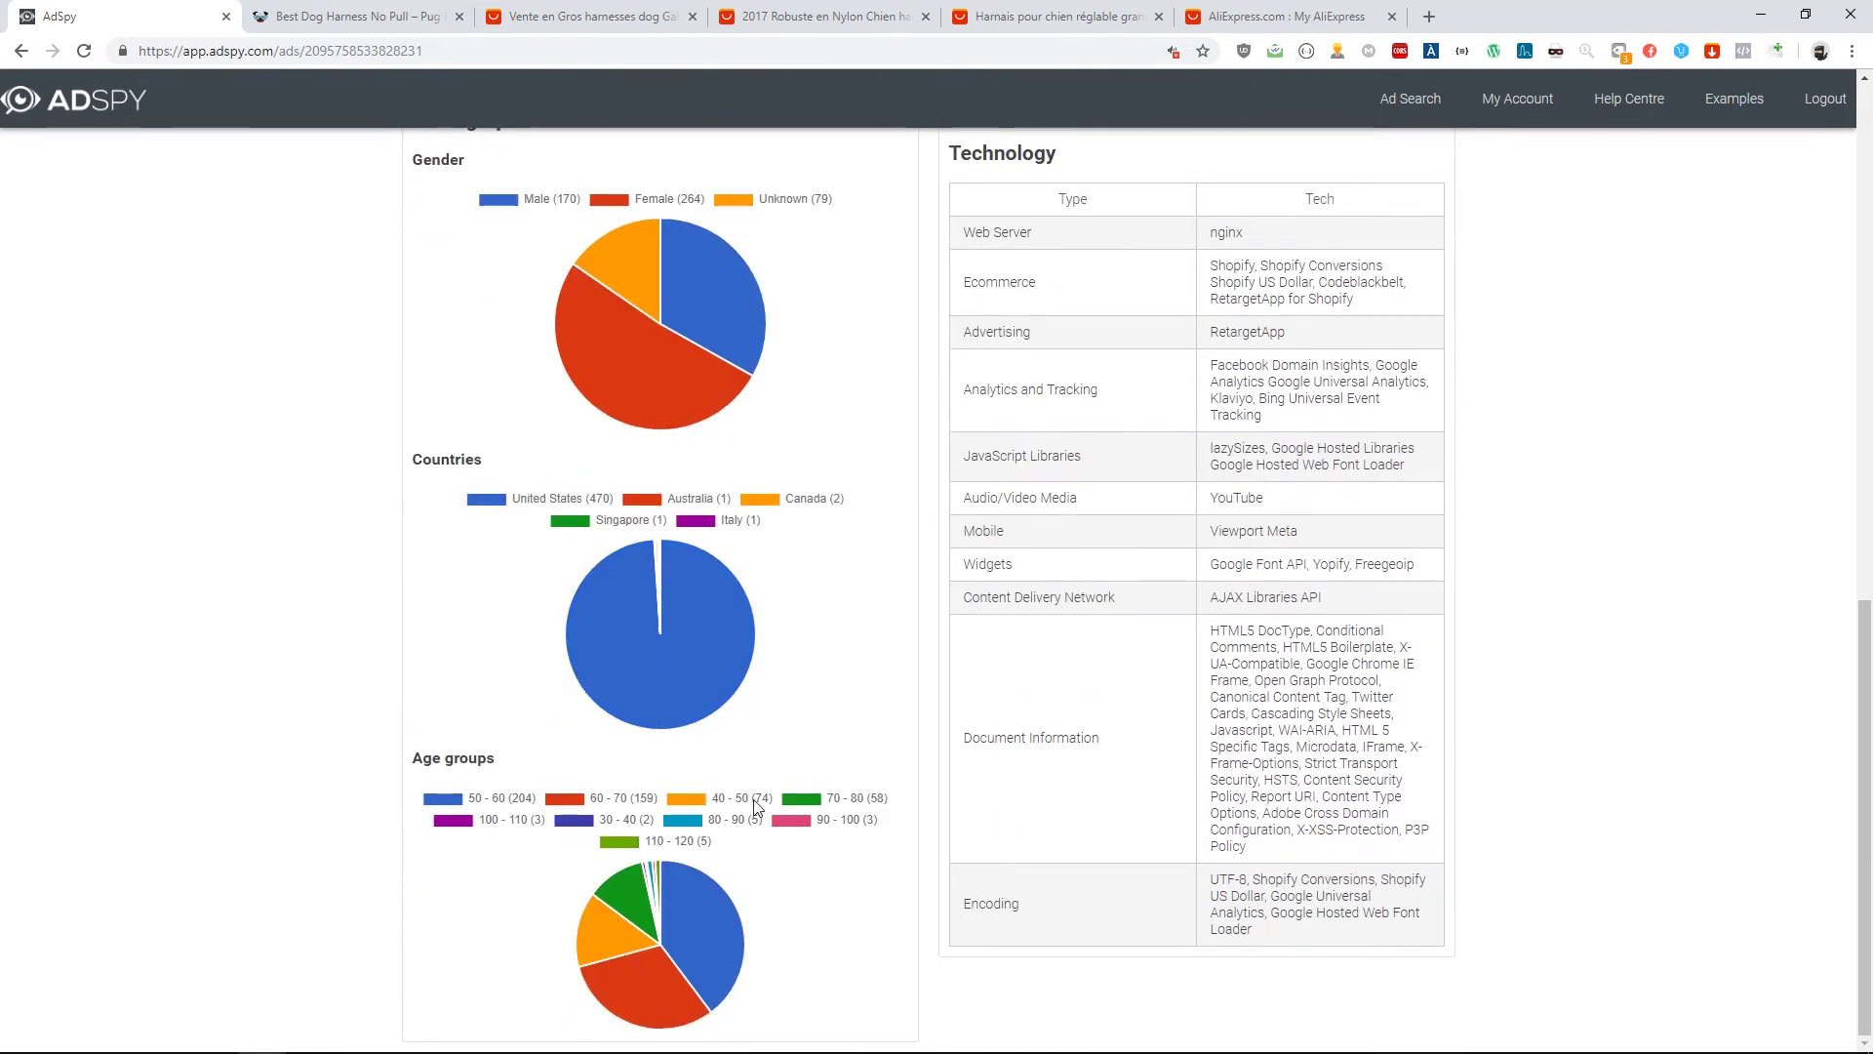
Recheck the ad's demographics, switch to AliExpress and close the 2017 nylon harness page to return to the dog harness results
scroll(896, 890, up, 5)
scroll(895, 885, down, 5)
scroll(1162, 719, up, 10)
click(586, 16)
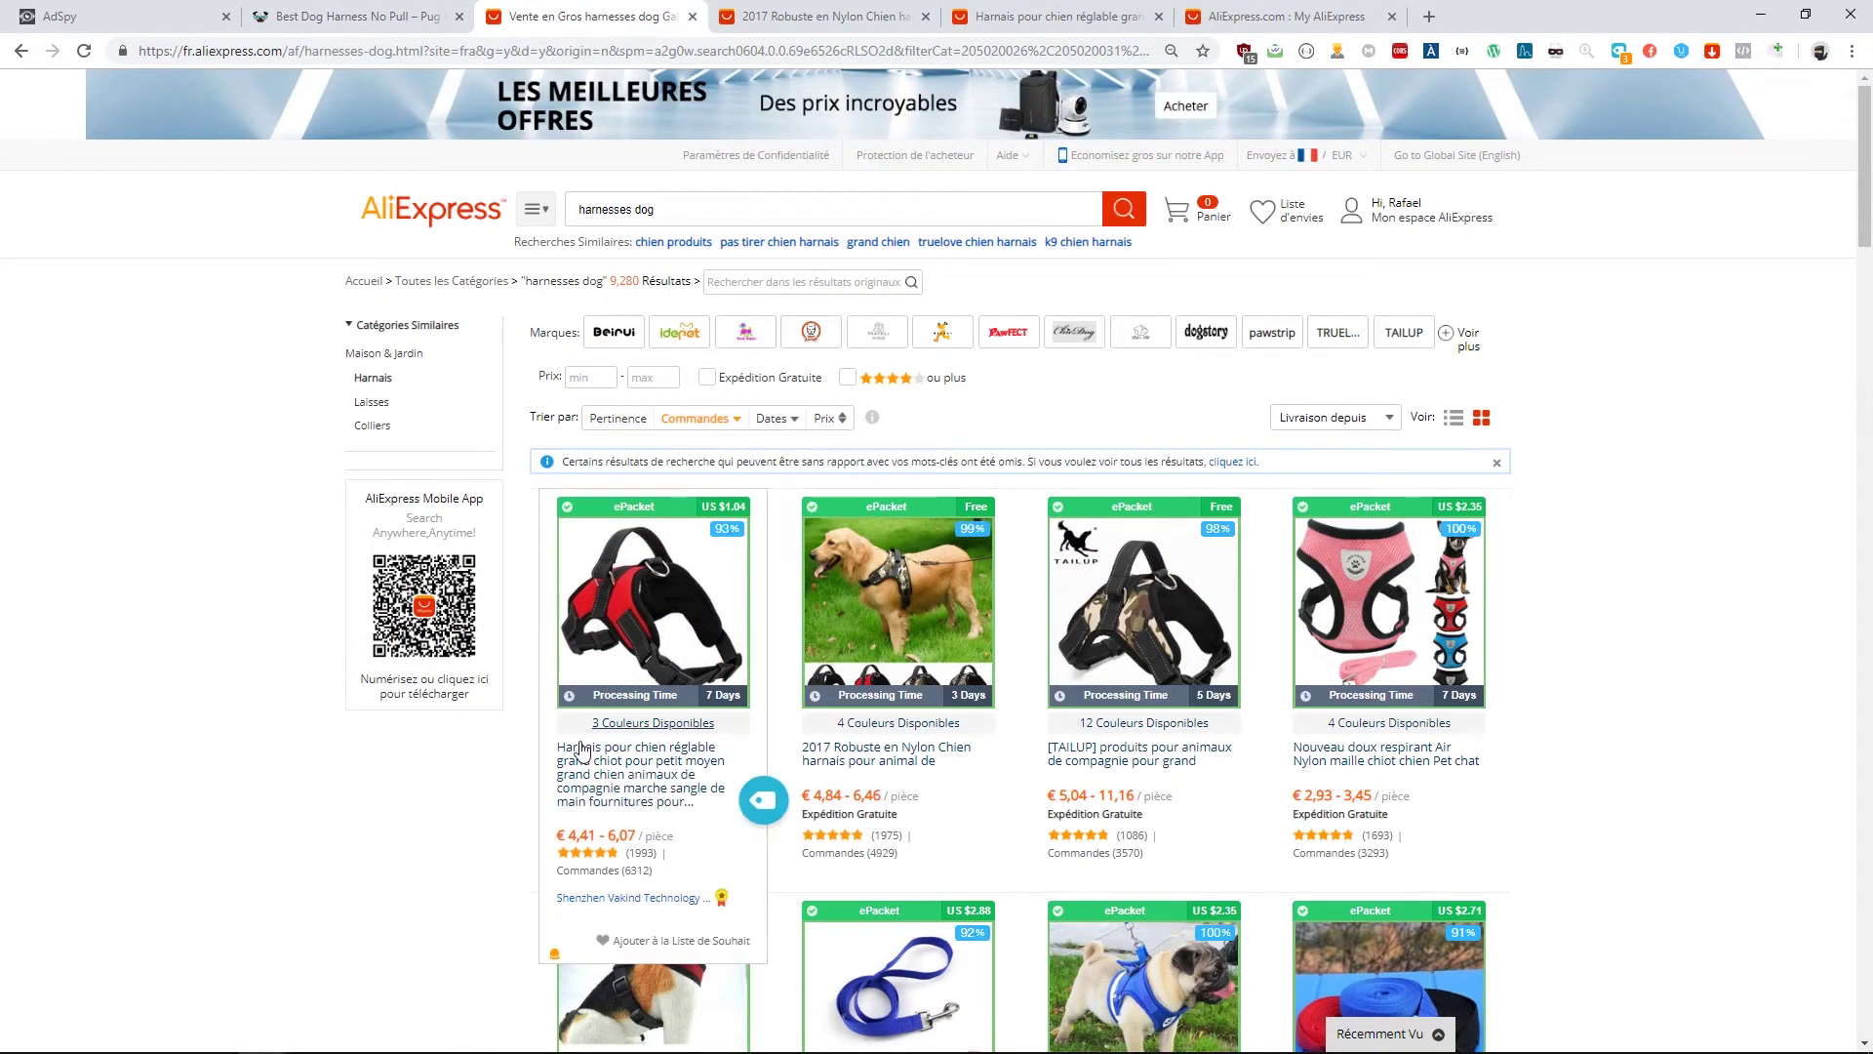
click(925, 6)
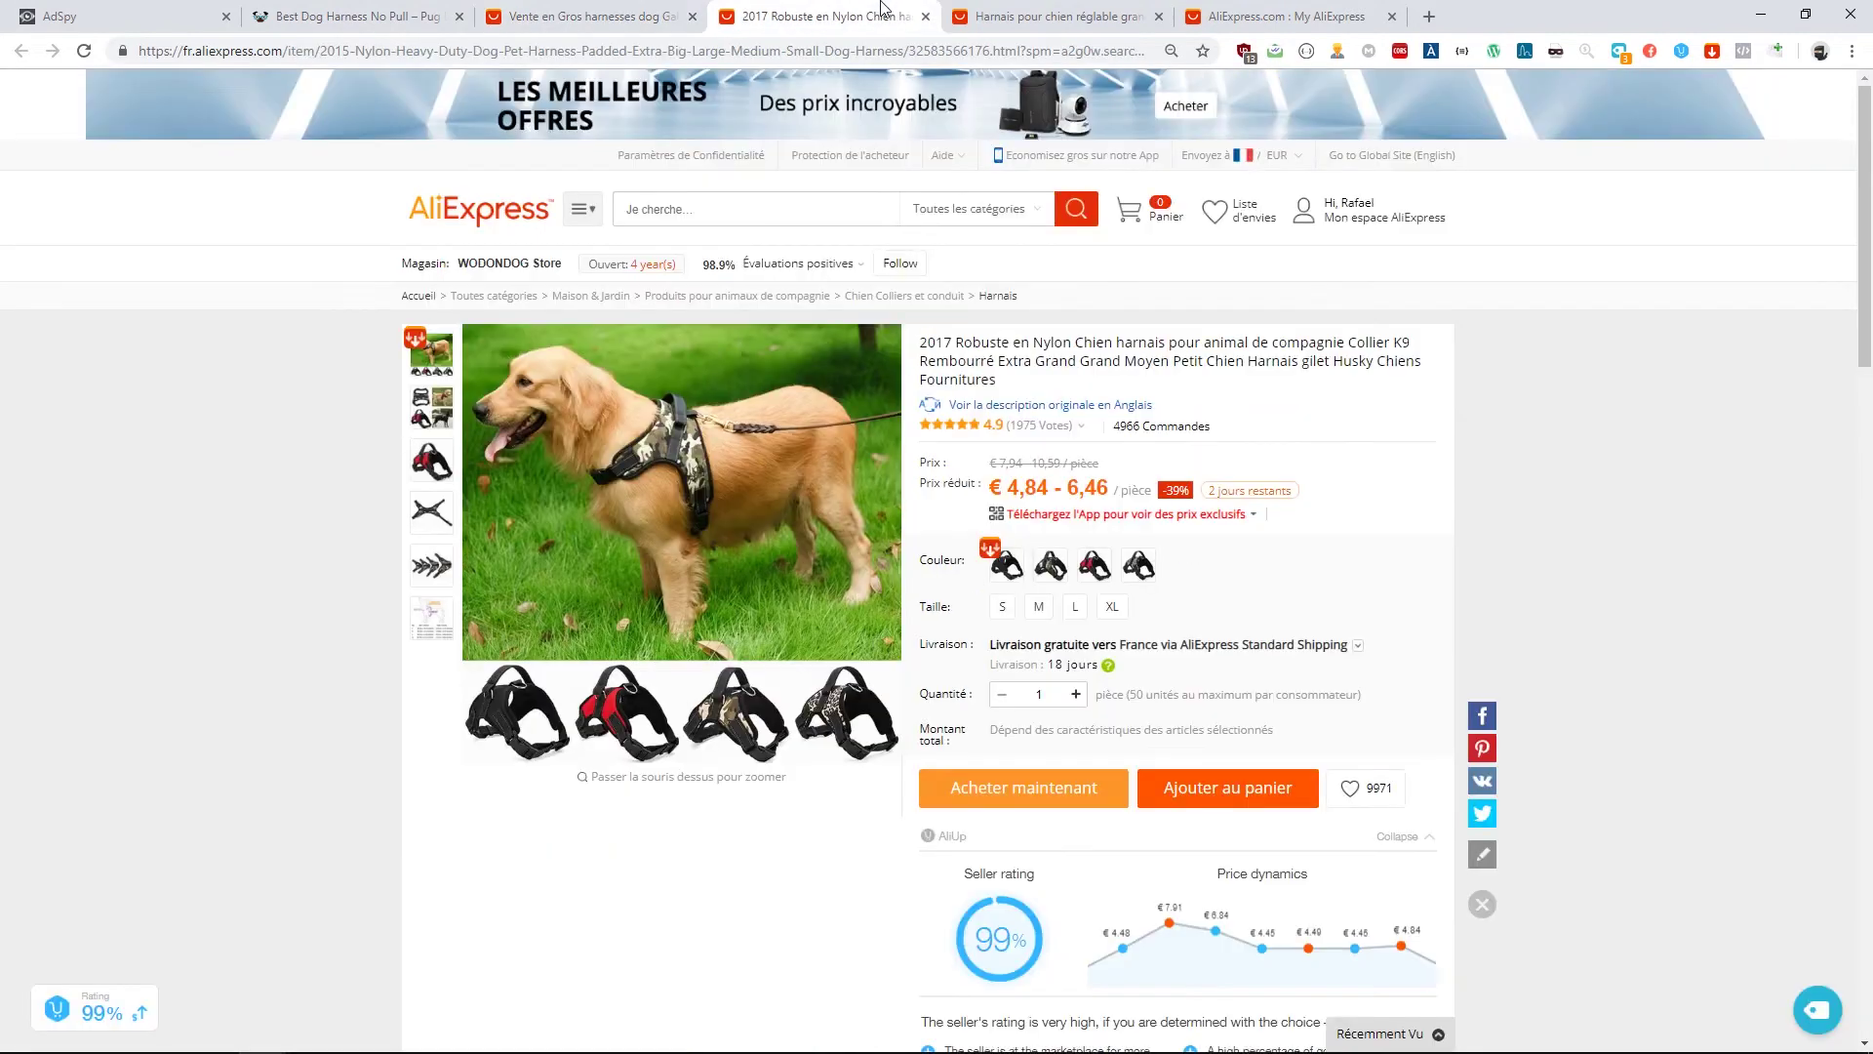
middle_click(798, 10)
click(601, 12)
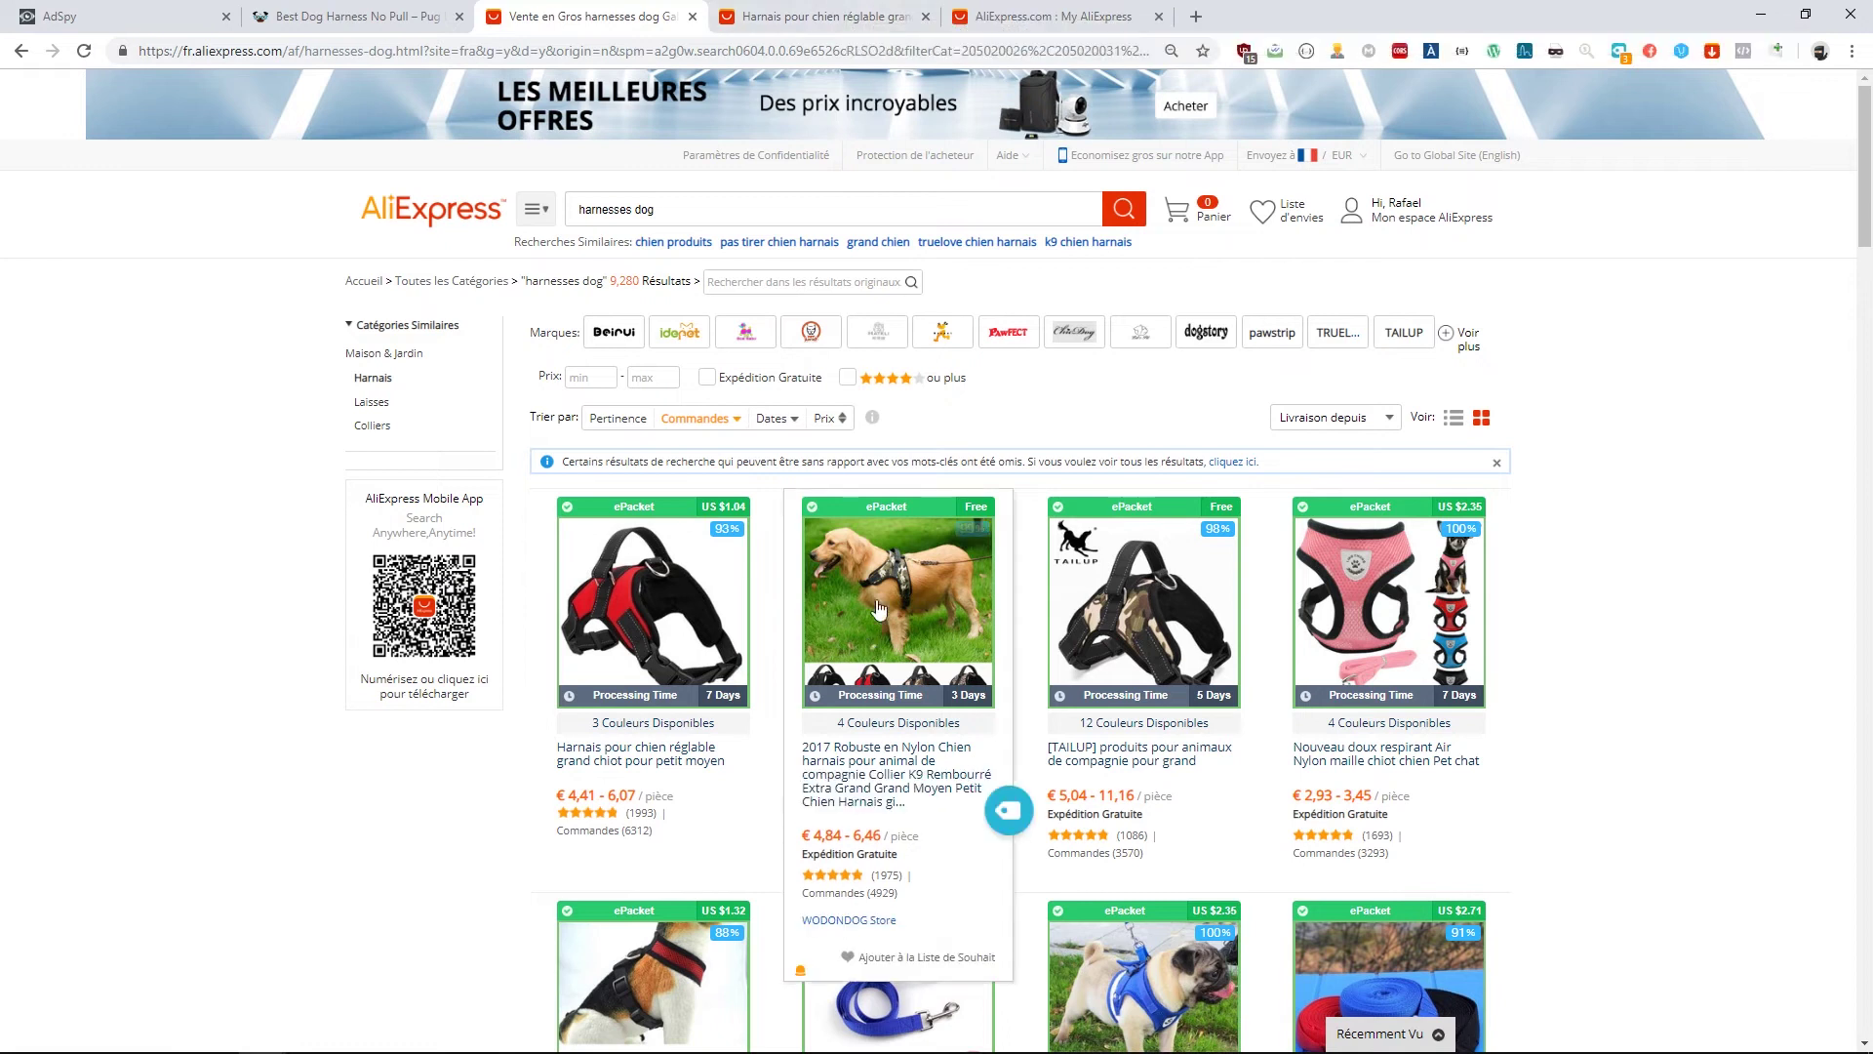
Copy the adjustable dog harness page's address and bring up Product Analysis in AliExpress's Dropshipping Center
click(848, 18)
click(834, 49)
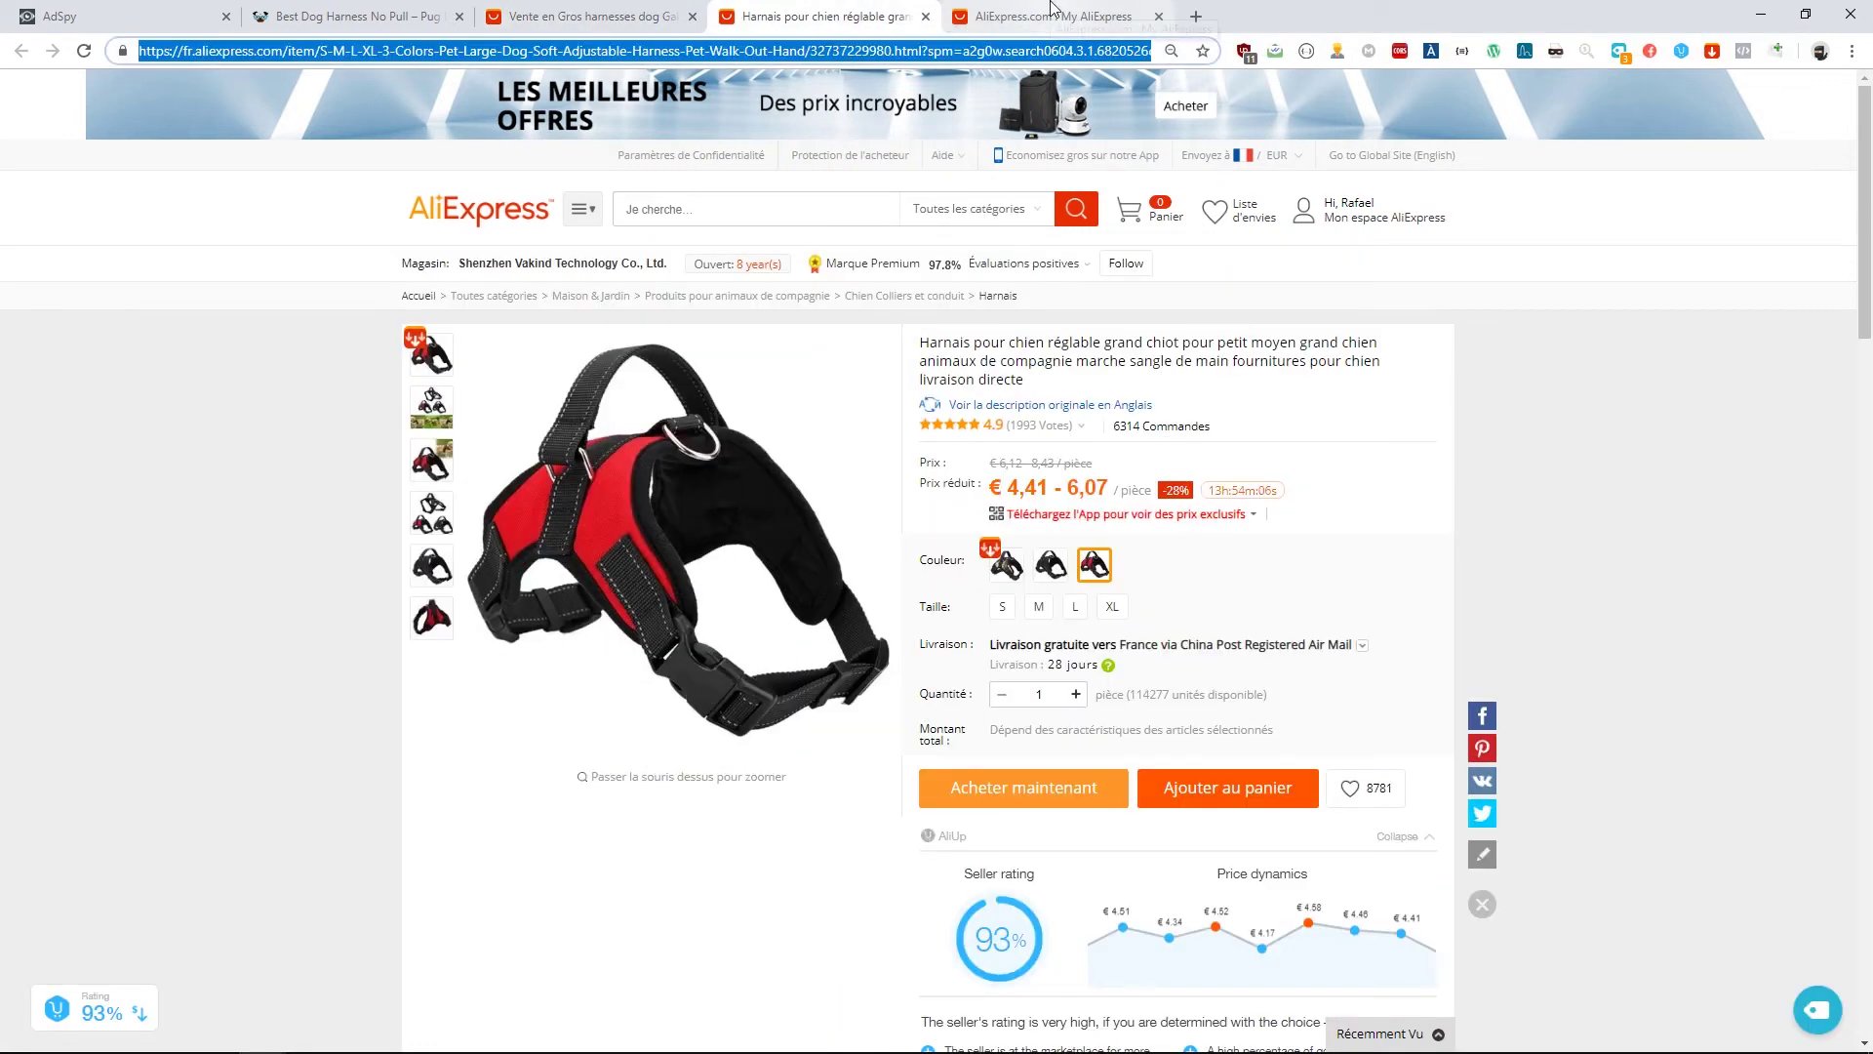
click(1049, 16)
click(708, 552)
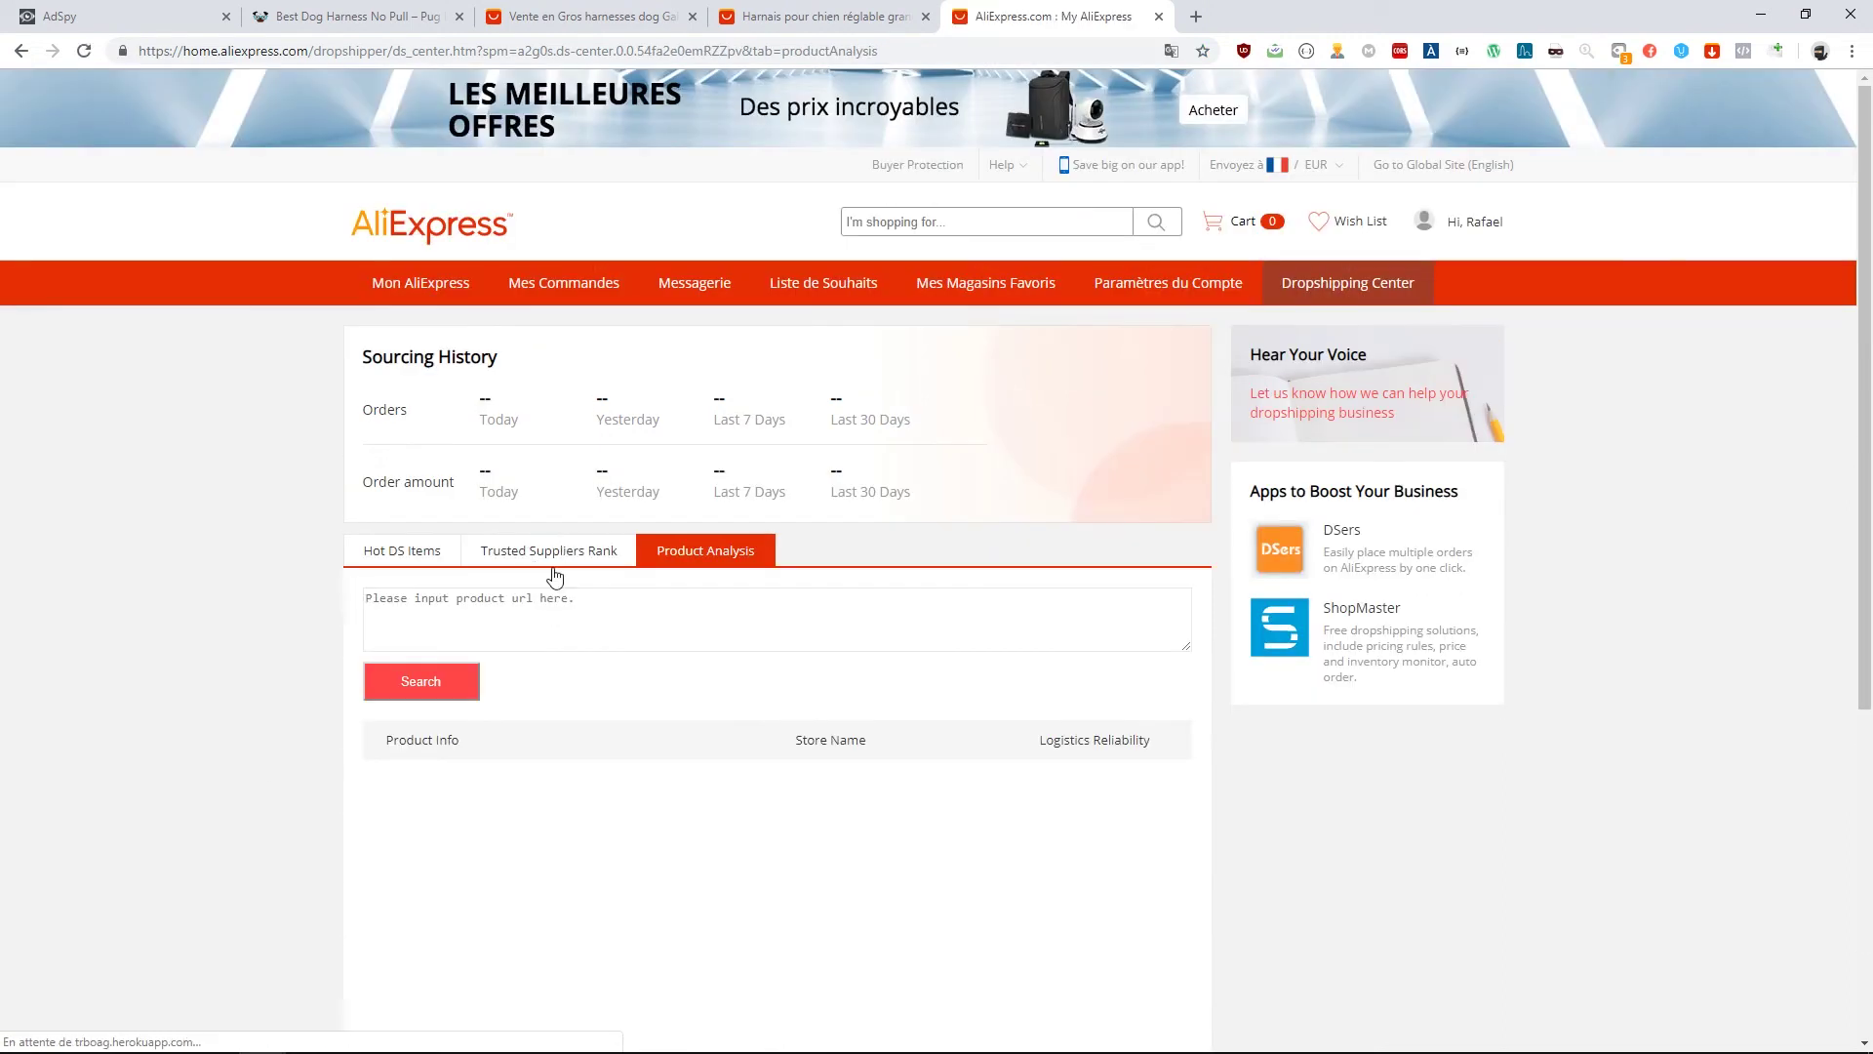
click(548, 552)
click(697, 549)
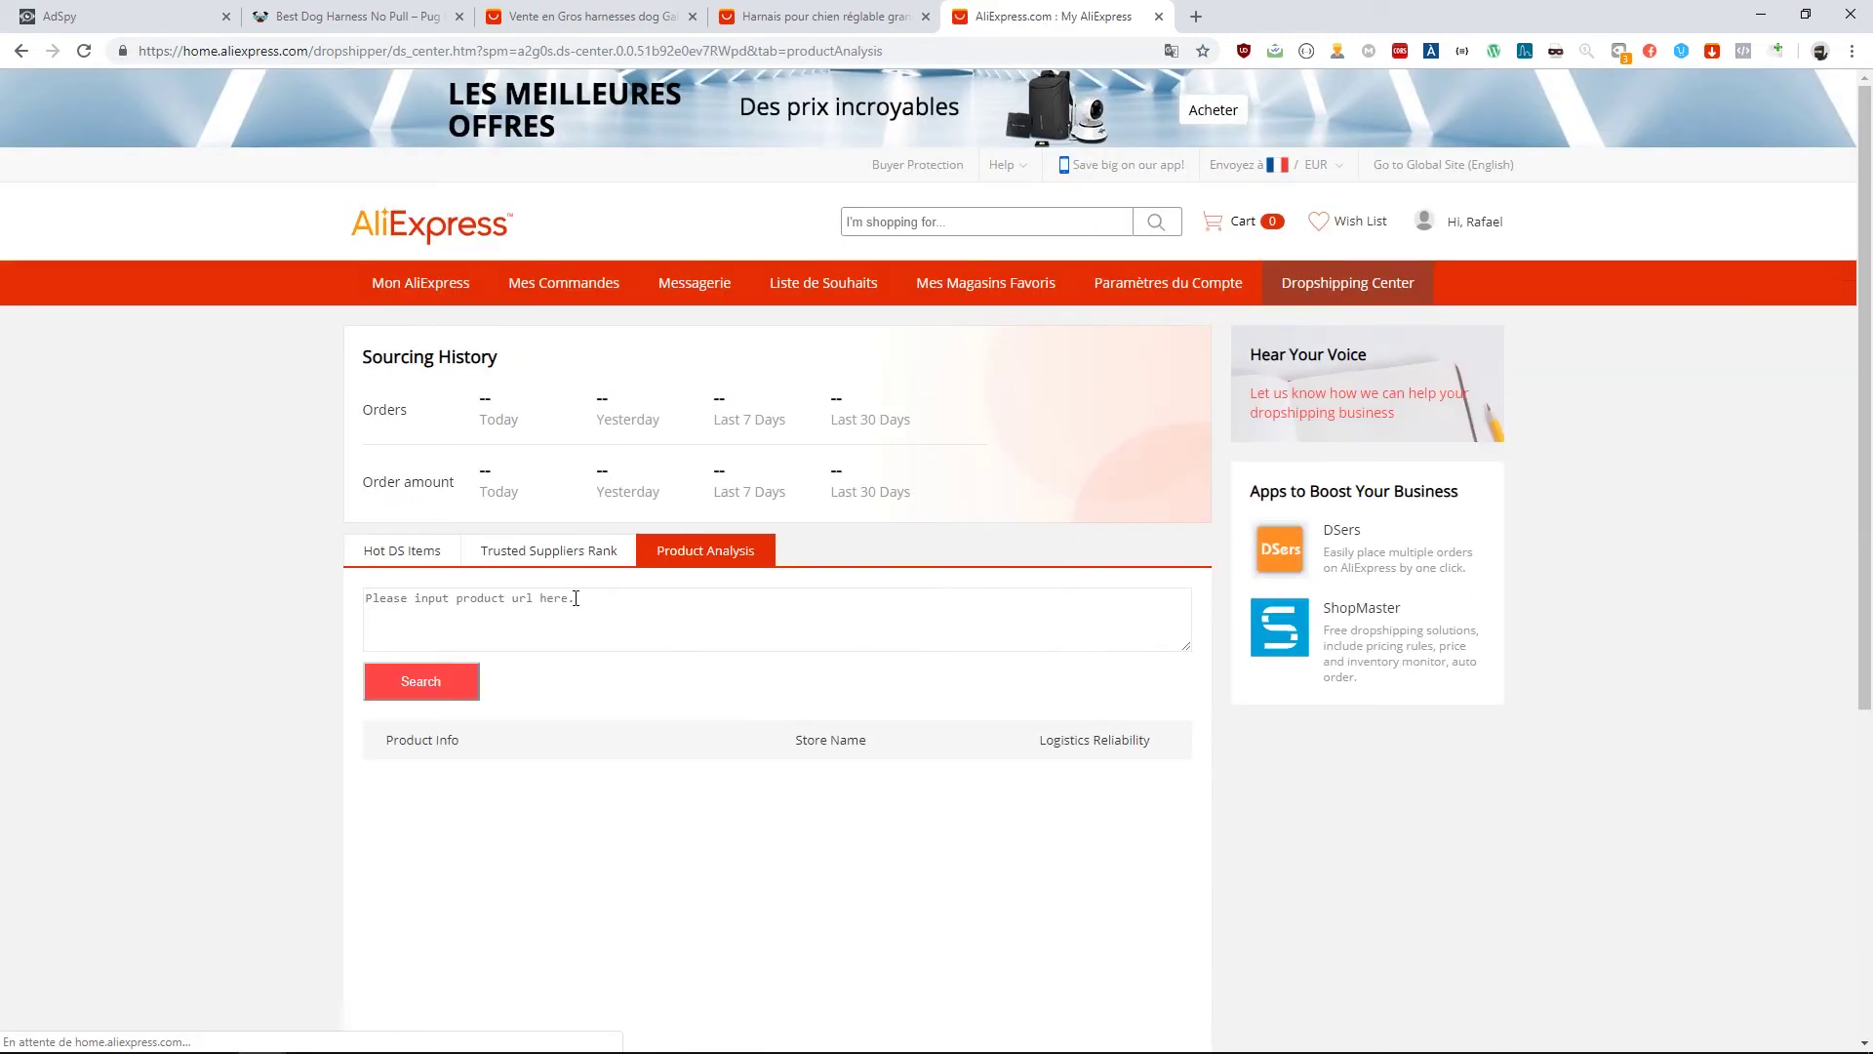
Run the product analysis on the adjustable harness's pasted URL and examine its daily sales chart and logistics reliability
click(536, 648)
key(ctrl+v)
click(385, 683)
scroll(683, 722, down, 4)
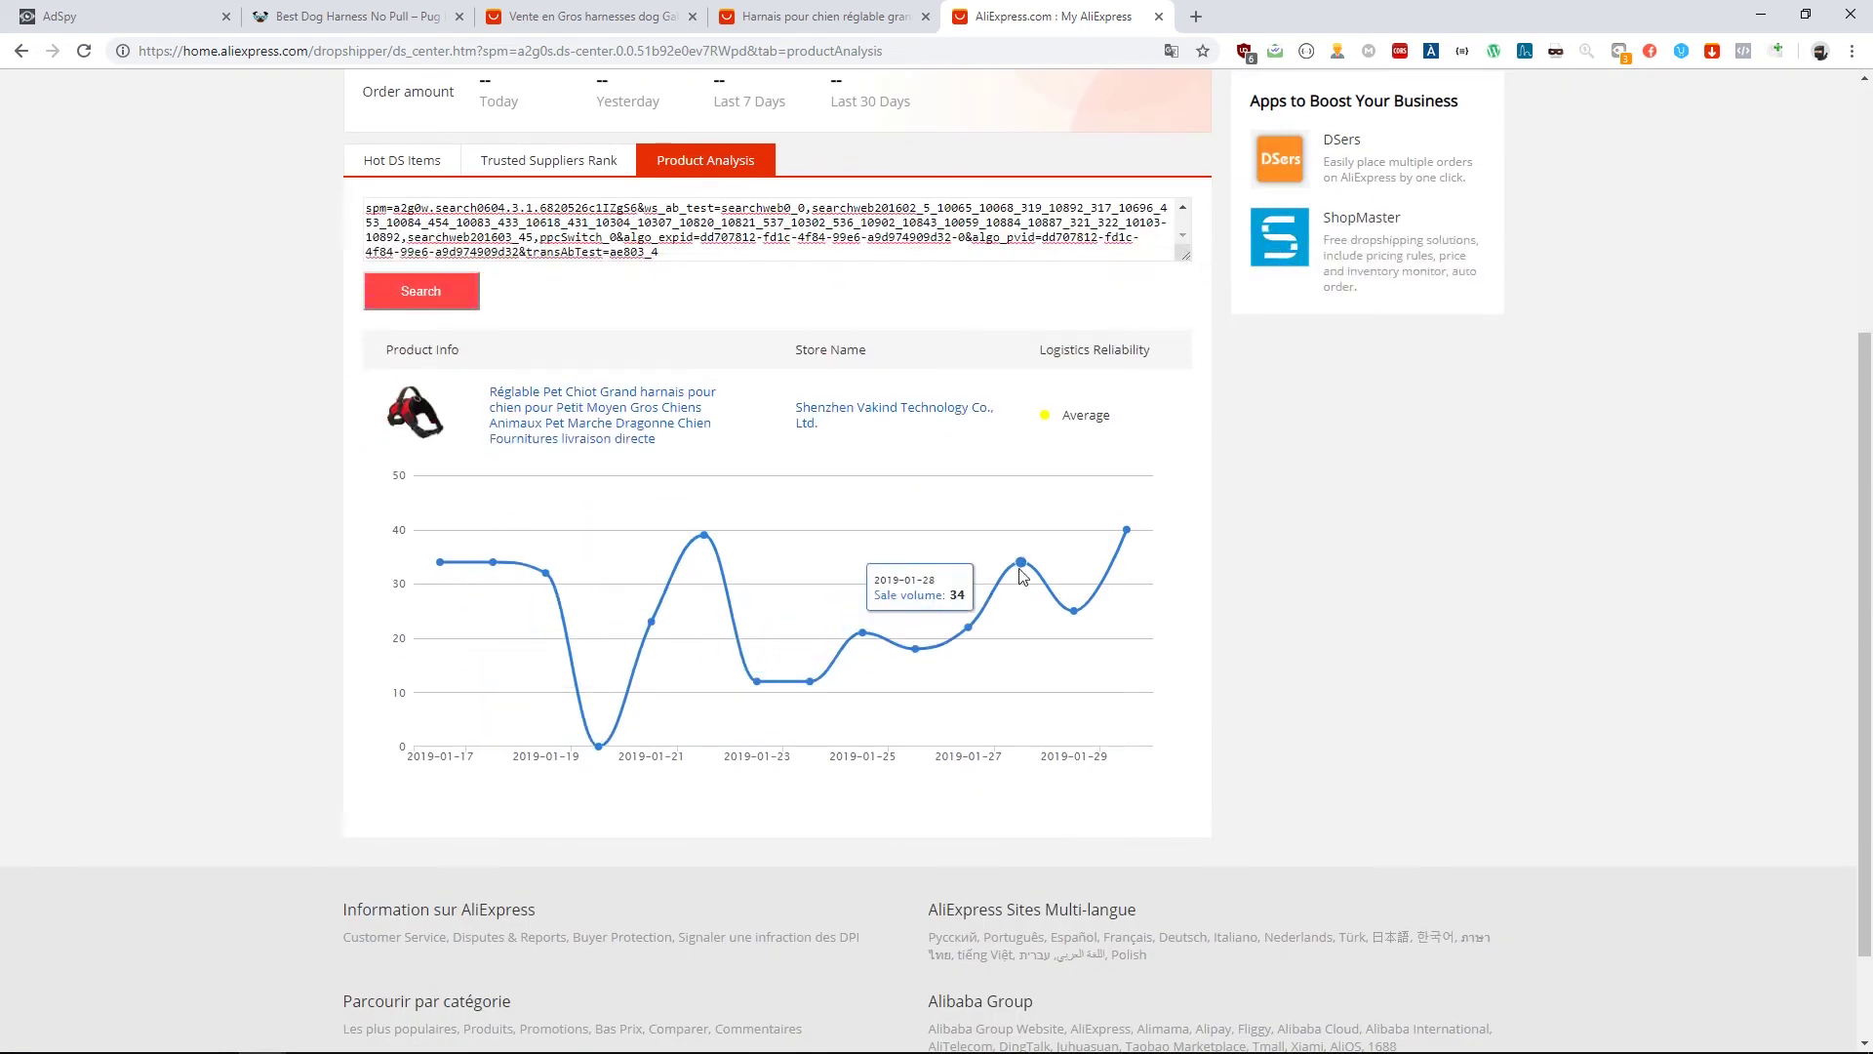
Reopen the 2017 nylon dog harness from the AliExpress results in a new tab and copy its page address
click(809, 19)
click(640, 10)
middle_click(886, 644)
click(799, 13)
click(776, 45)
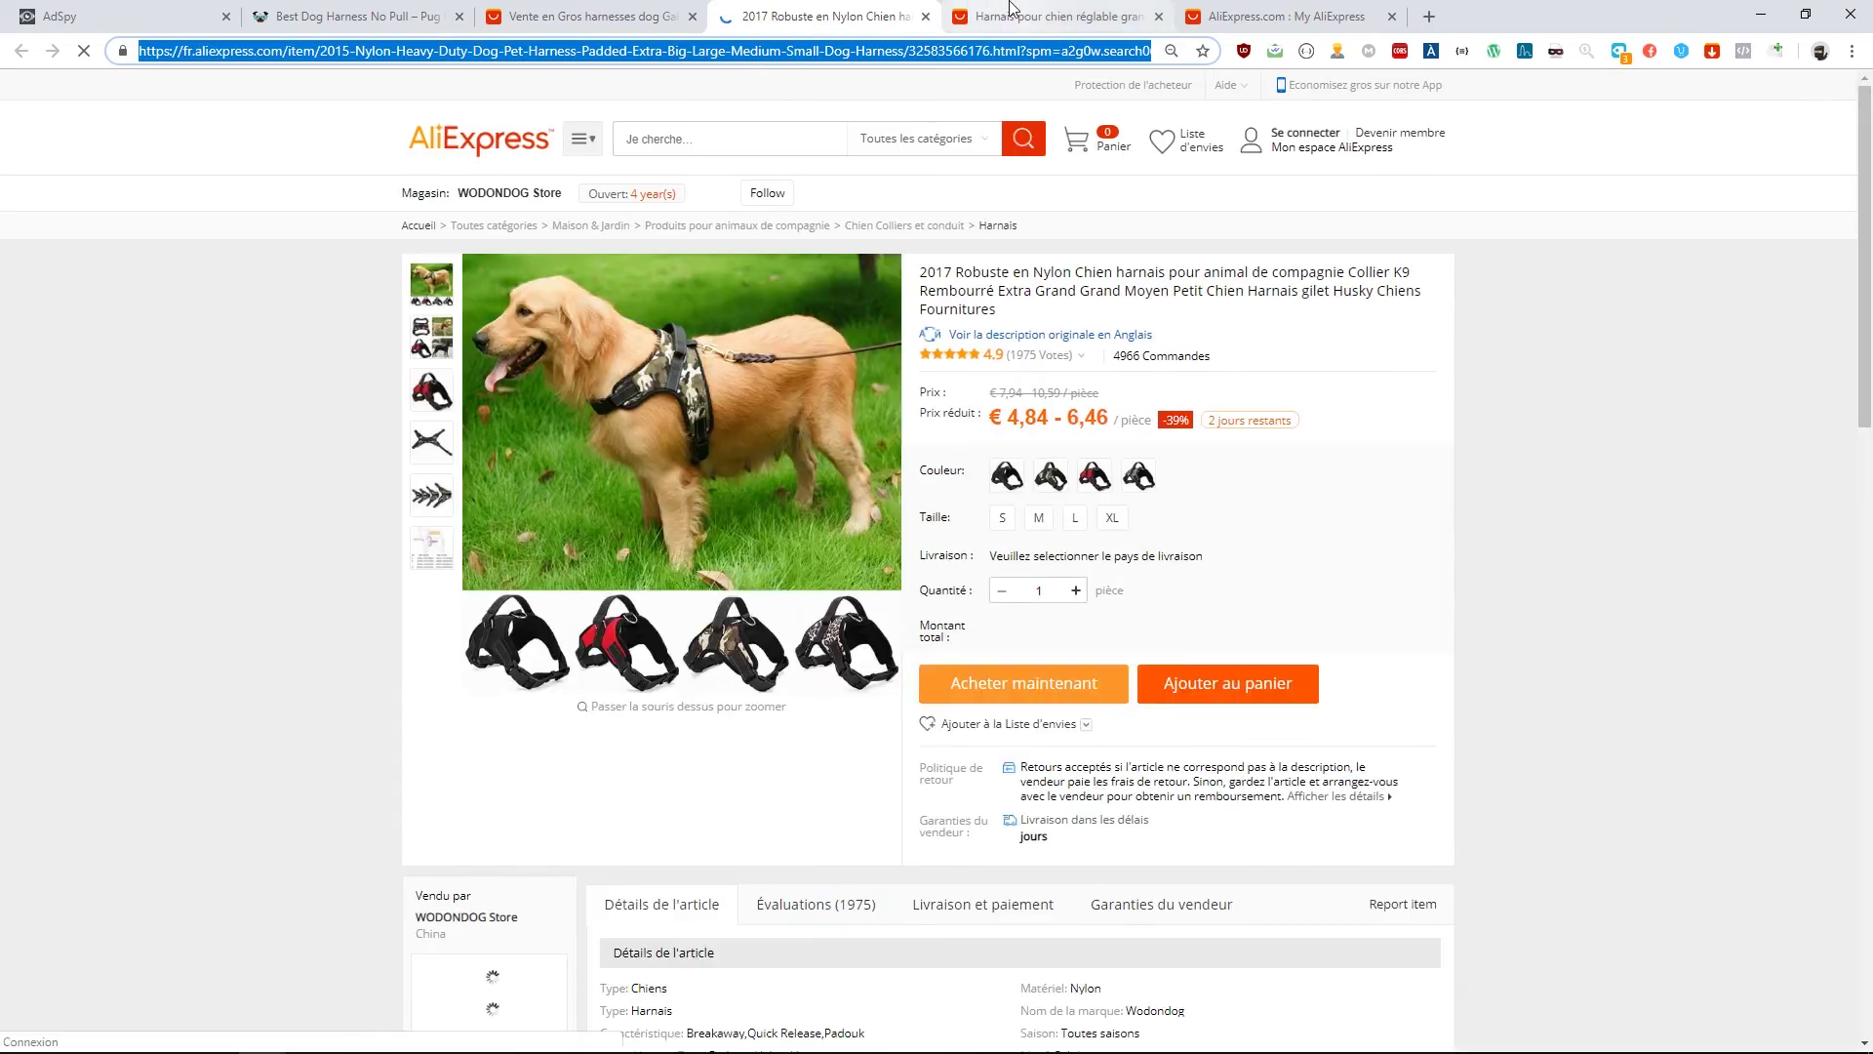
Close the adjustable harness page and analyze the 2017 nylon harness's URL in the Dropshipping Center to examine its sales chart
middle_click(1012, 11)
click(1063, 14)
key(ctrl+a)
text(spm=a2g0w.search0604.3.11.6820526c1IZgS6&ws_ab_test=searchweb0_0,searchweb201602_5_10065_10068_319_10892_317_10696_453_10084_454_10083_433_10618_431_10304_10307_10820_10821_537_10302_536_10902_10843_10059_10884_10887_321_322_10103,searchweb201603_45,ppcSwitch_0&algo_expid=dd707812-fd1c-4f84-99e6-a9d974909d32-1&algo_pvid=dd707812-fd1c-4f84-99e6-a9d974909d32&transAbTest=ae803_4)
click(420, 290)
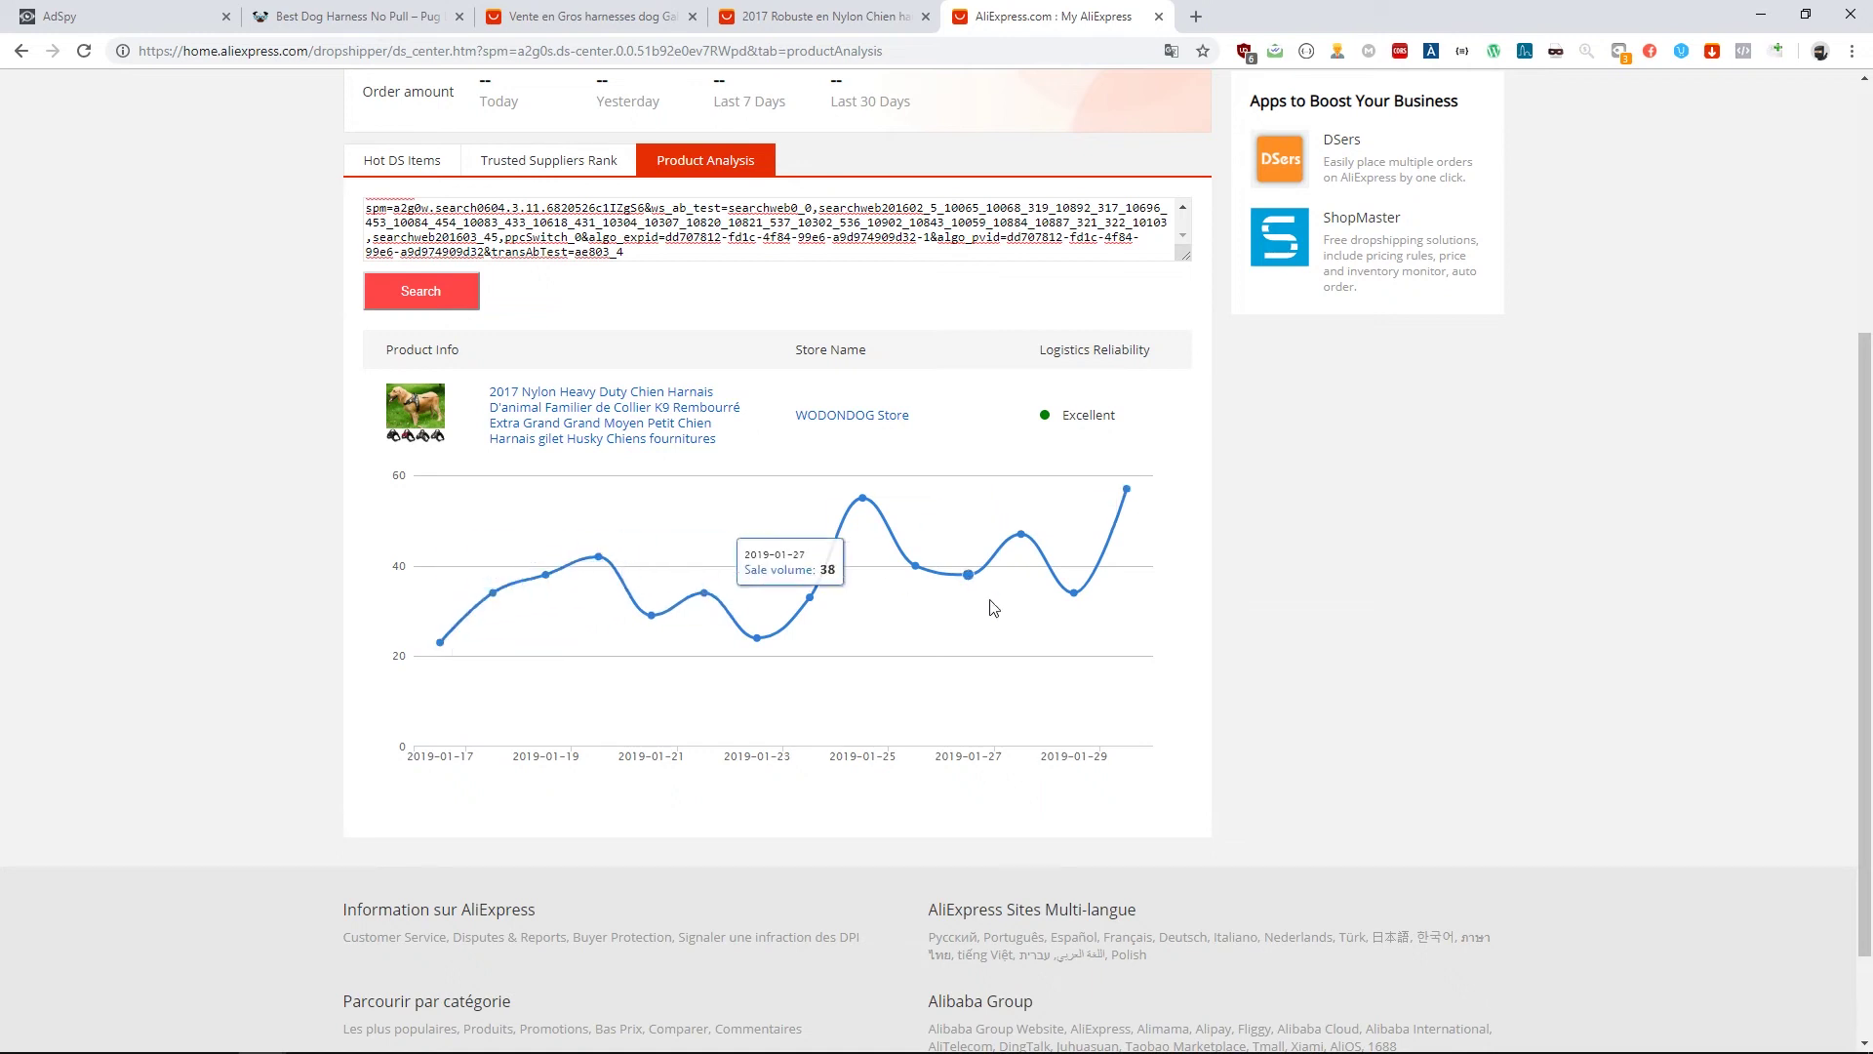
Return to AliExpress's dog harness results and compare the most-ordered listings with the nylon harness
click(795, 15)
click(639, 14)
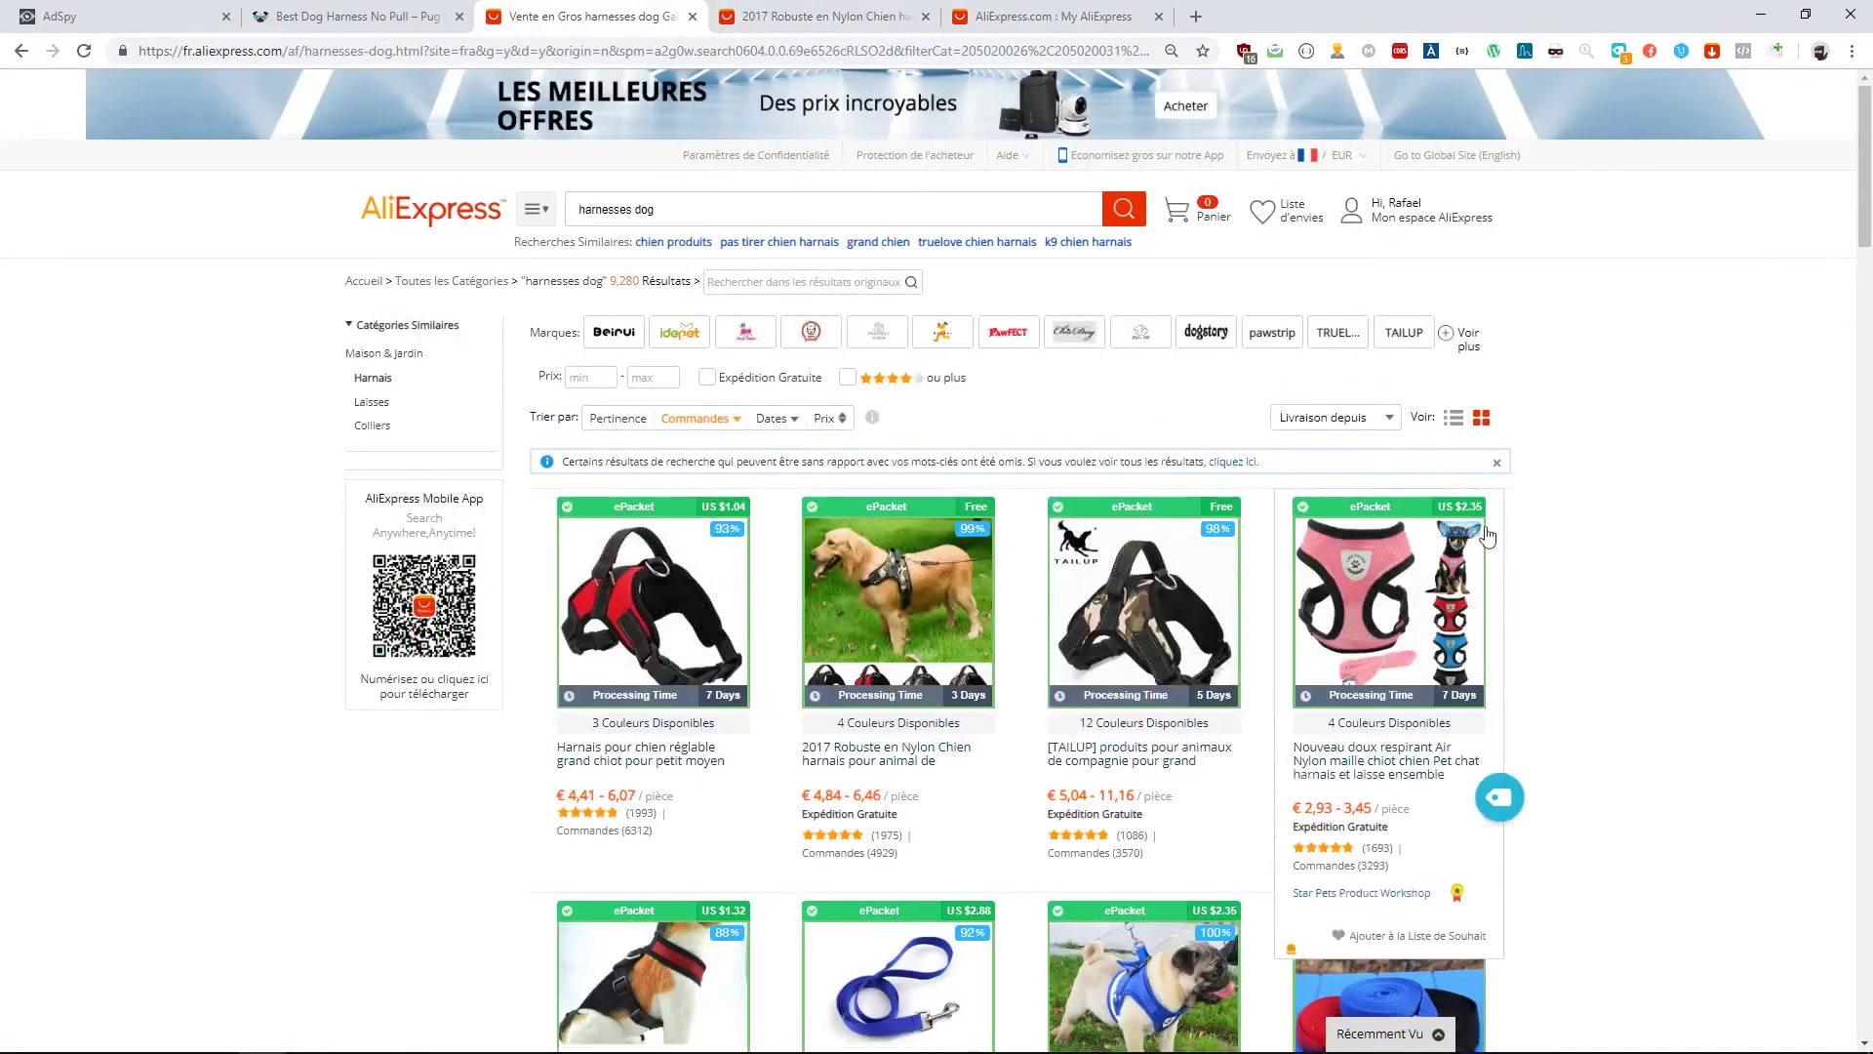
scroll(1415, 546, down, 2)
scroll(781, 439, up, 2)
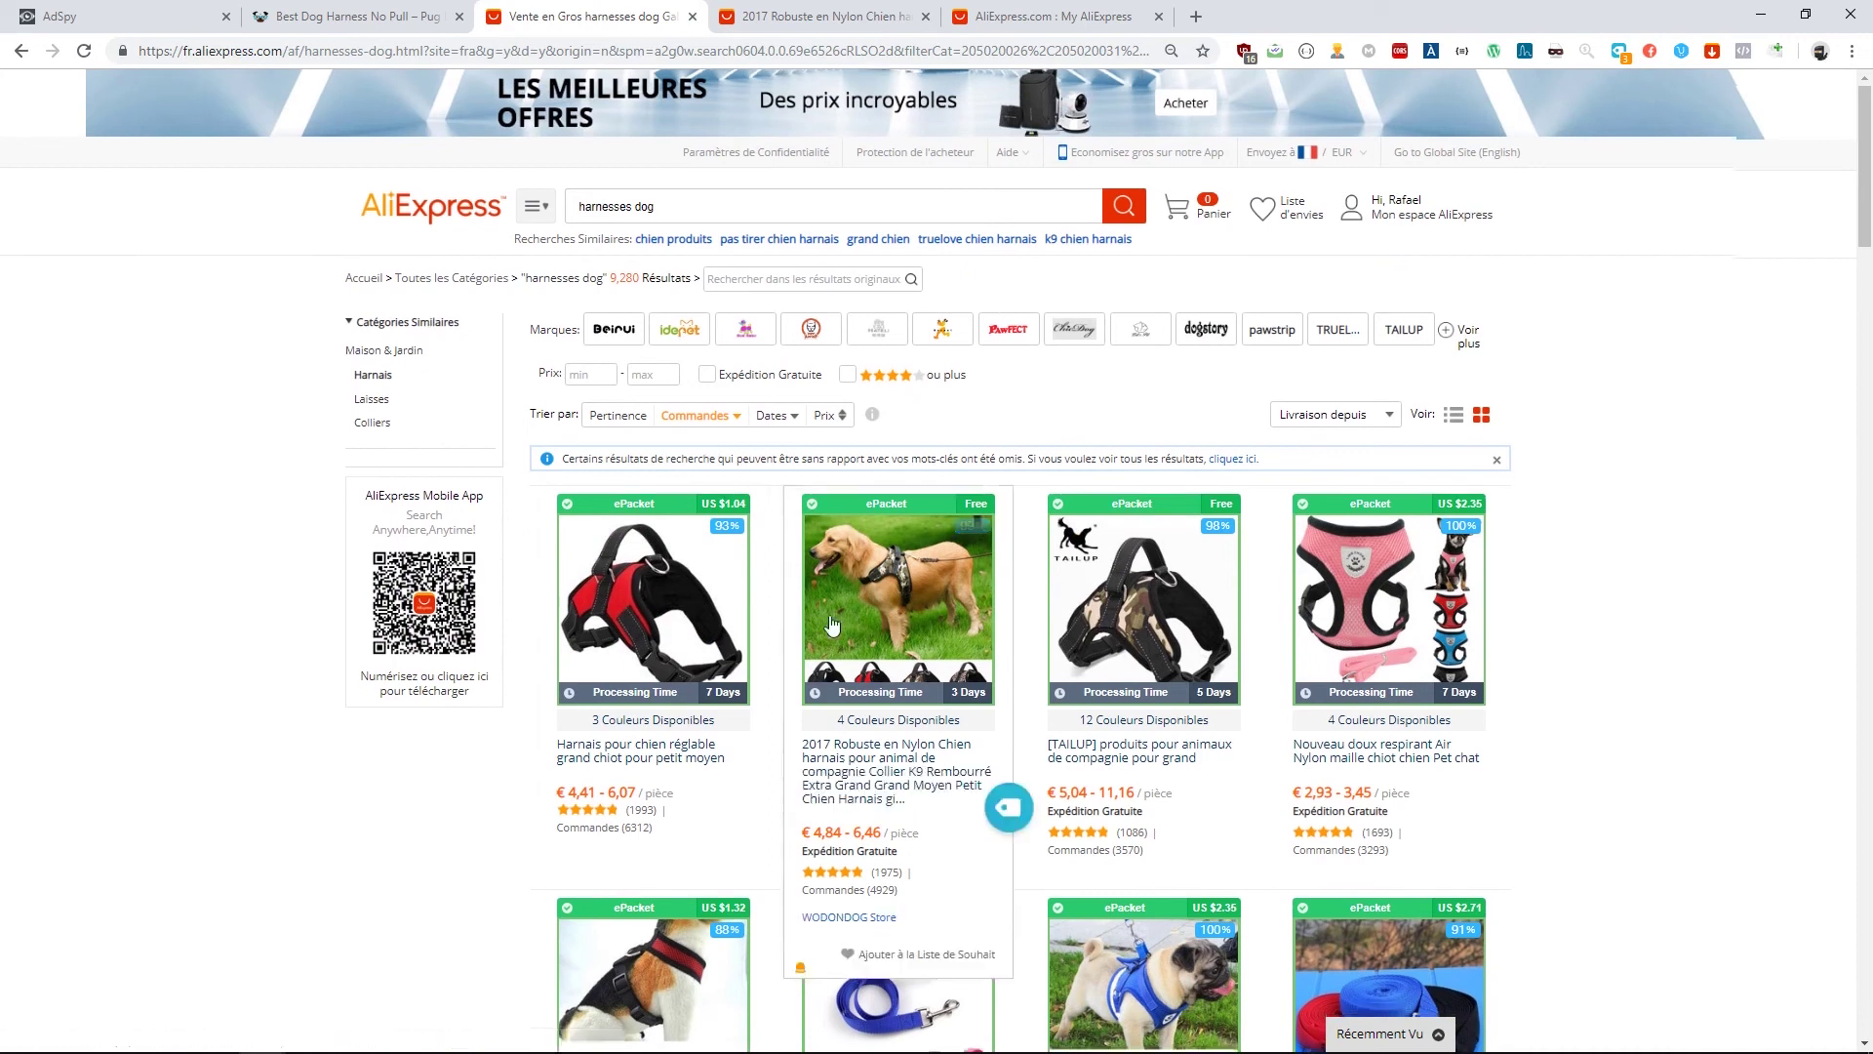
scroll(851, 535, down, 4)
Return to the Pug Life Harness ad in AdSpy and go back to the filtered Shopify video ad search
click(74, 17)
scroll(301, 514, down, 9)
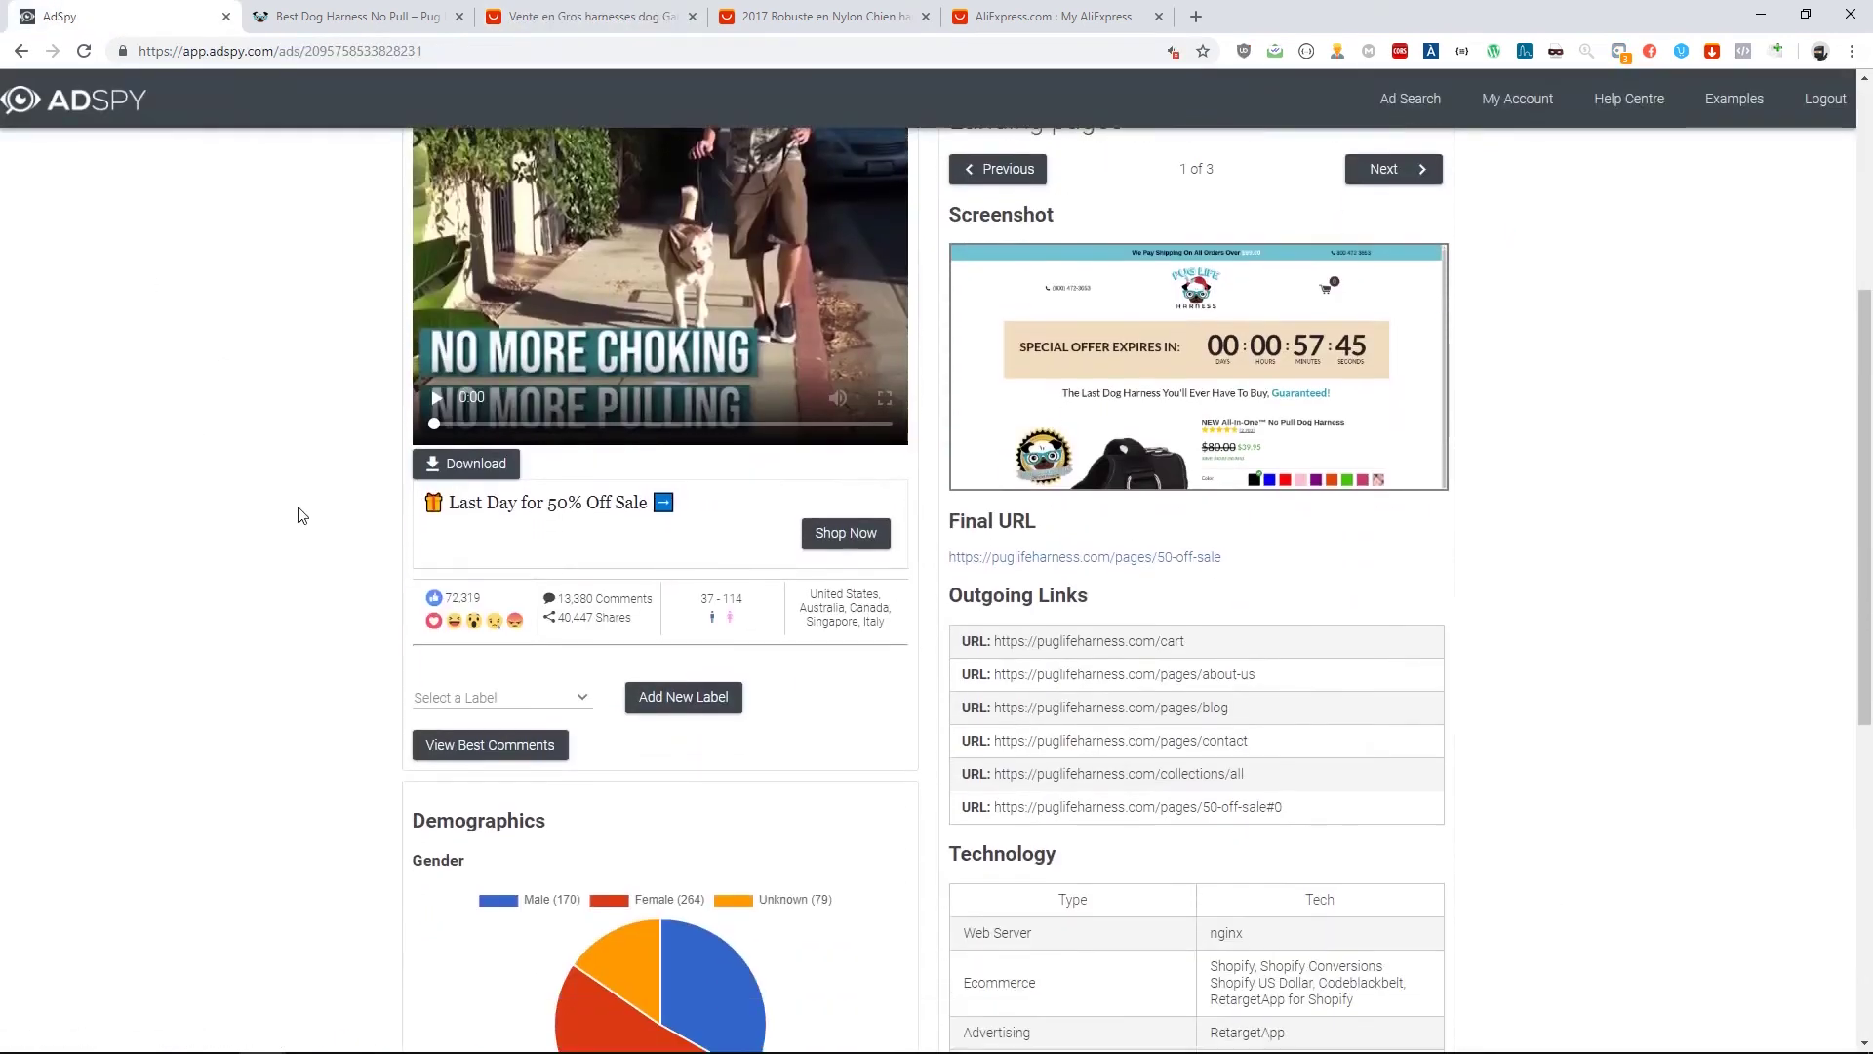
key(alt+Left)
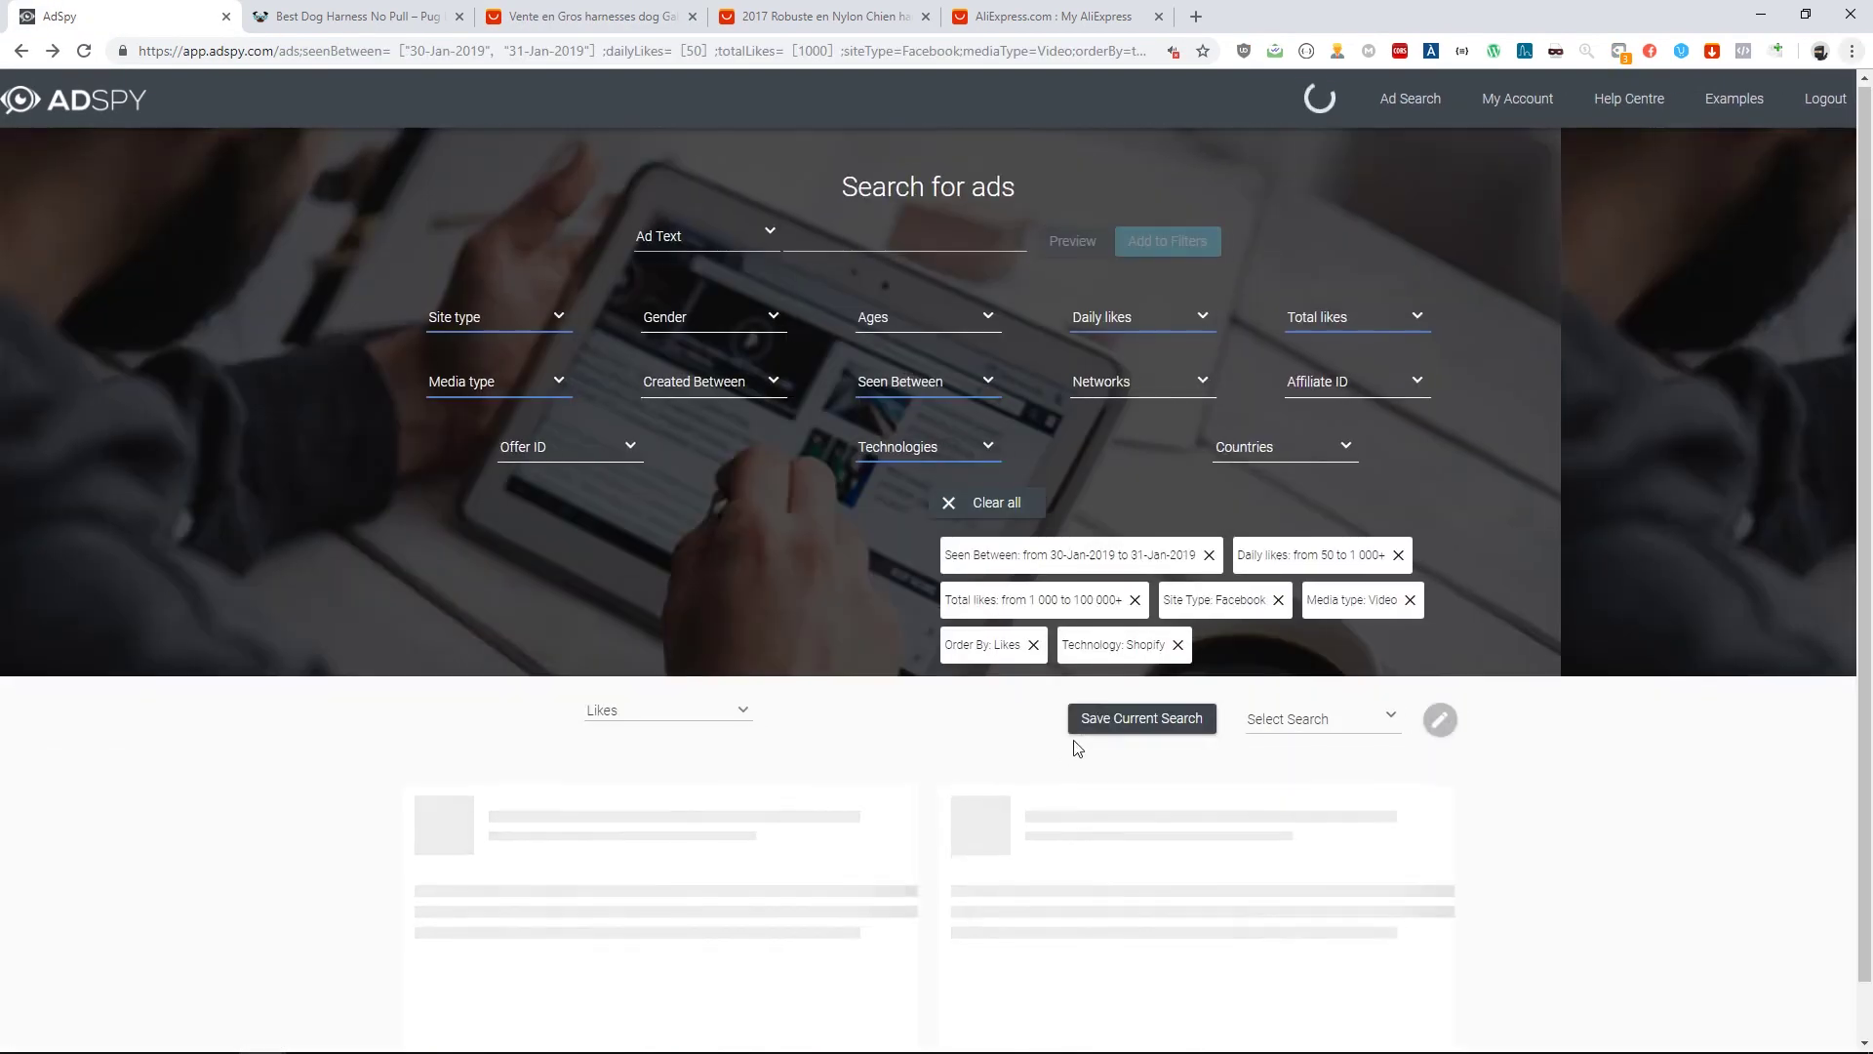
scroll(1074, 750, down, 1)
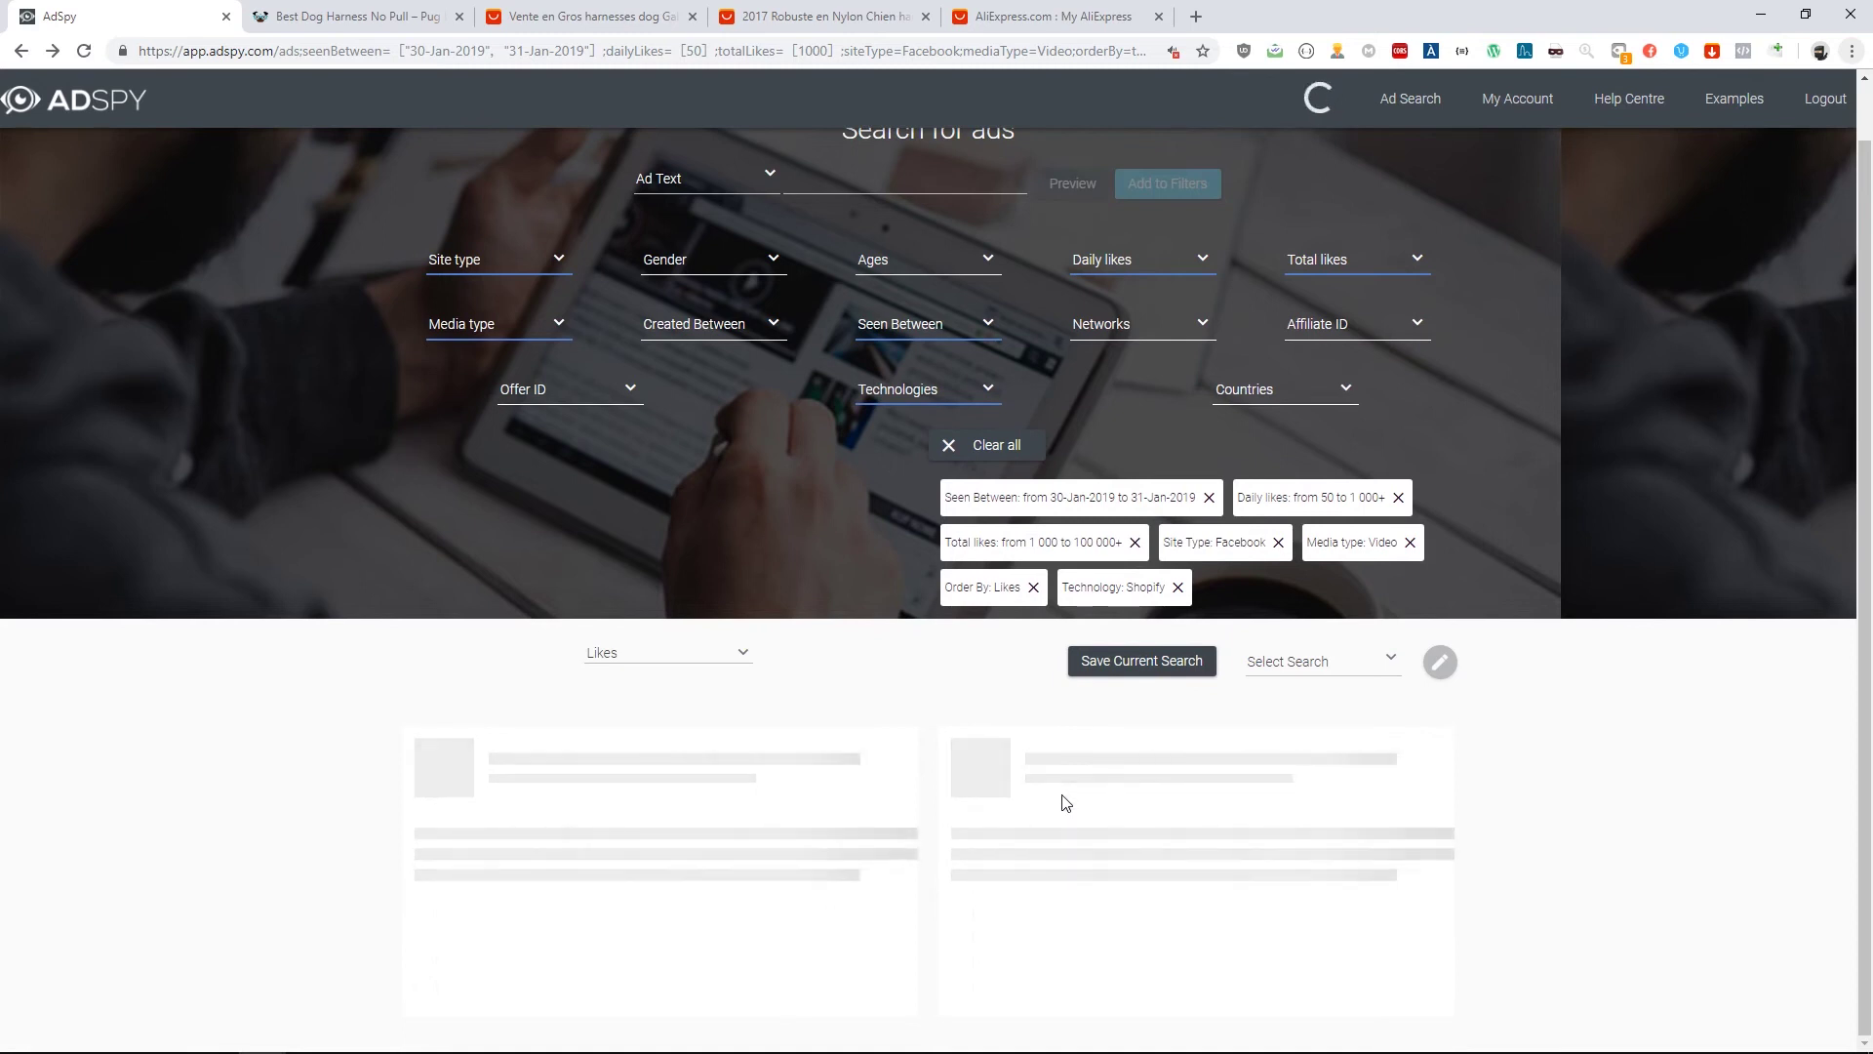
Browse the Shopify video ads ordered by likes, from Project Repat down to the Pug Life Harness "50% Off Summer Sale" ad
scroll(1066, 802, down, 10)
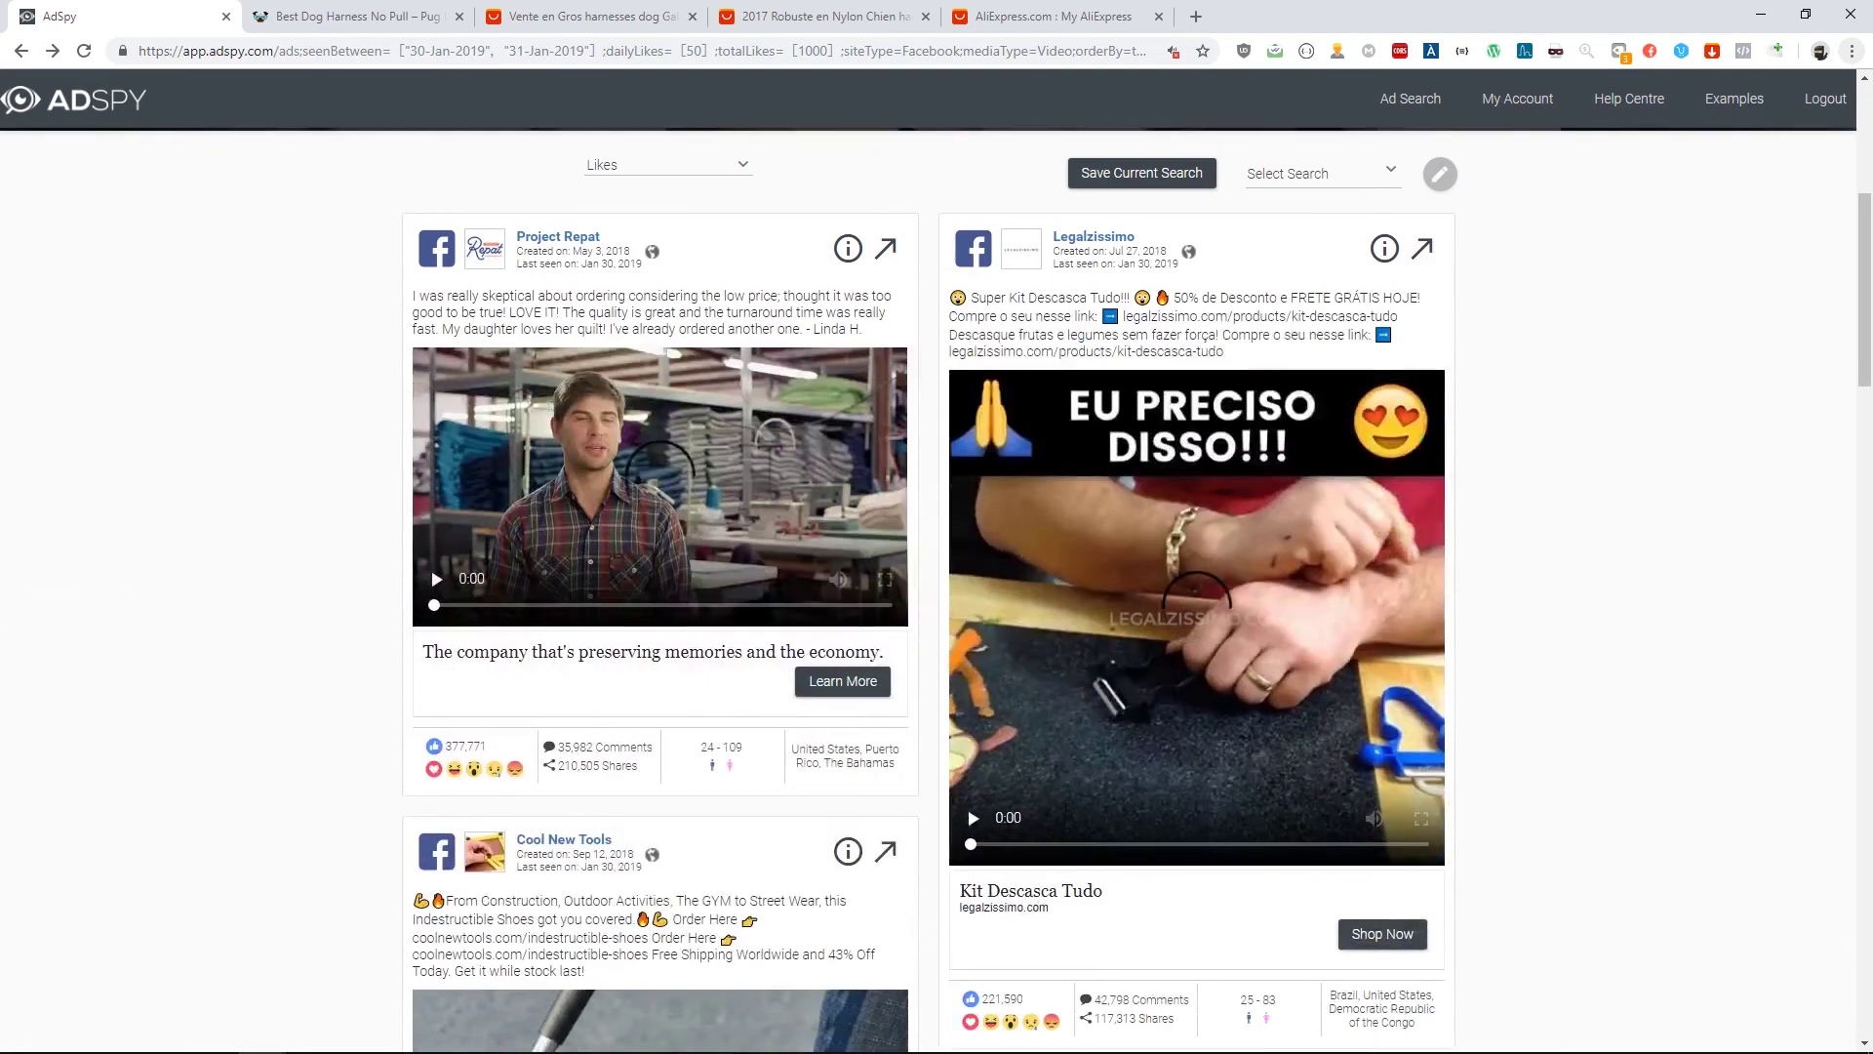
scroll(1064, 824, down, 4)
scroll(1091, 845, down, 10)
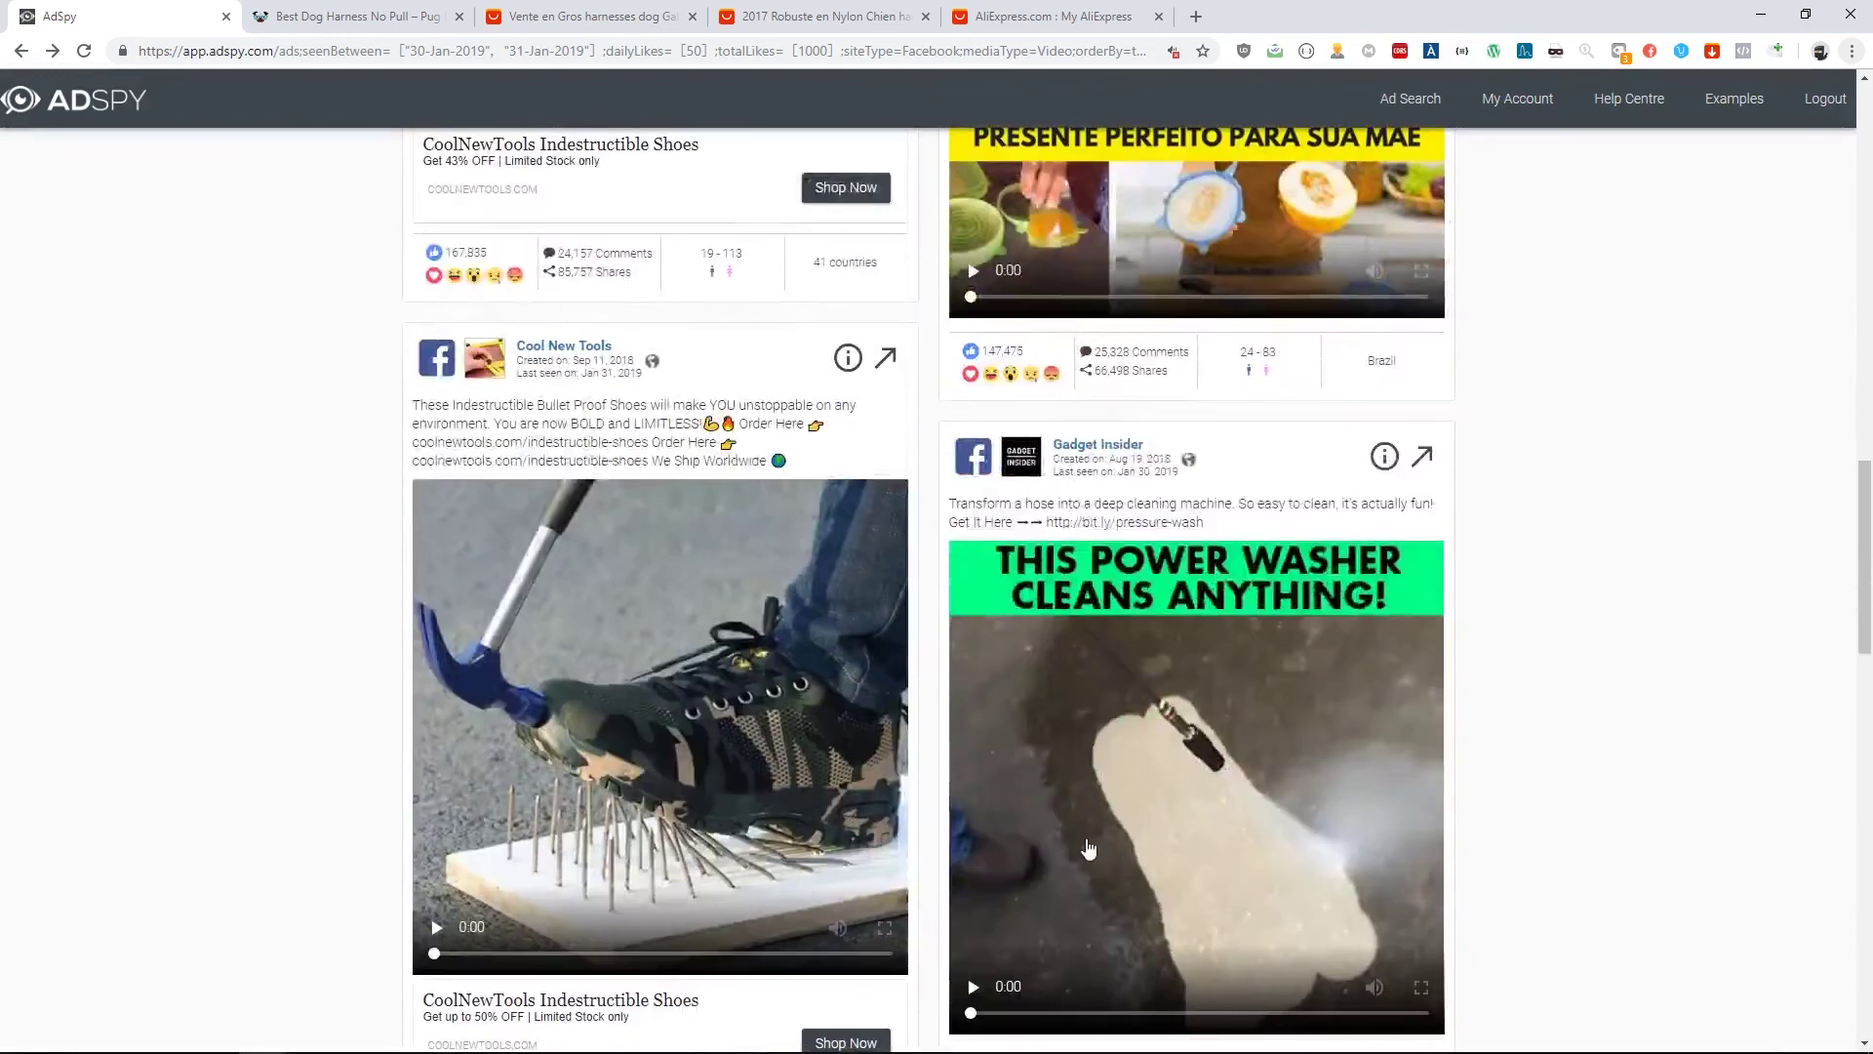
scroll(1091, 845, down, 15)
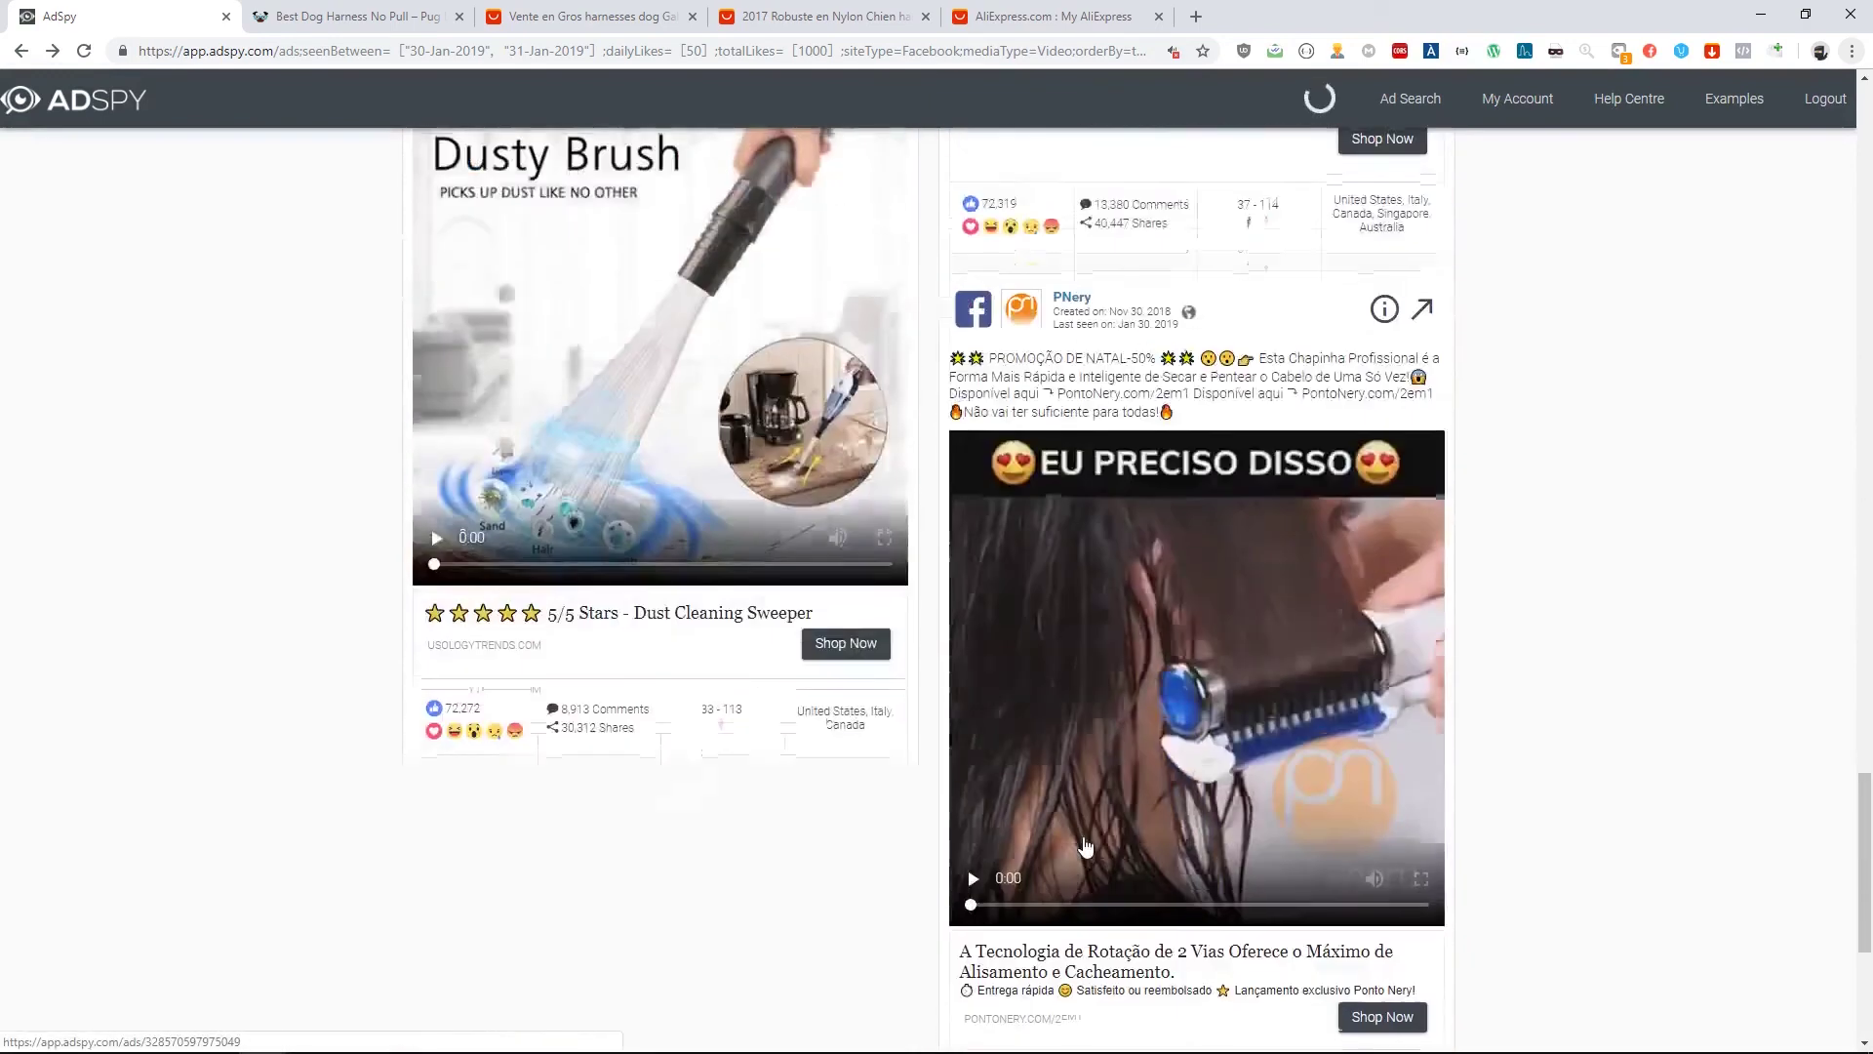
scroll(1082, 850, down, 1)
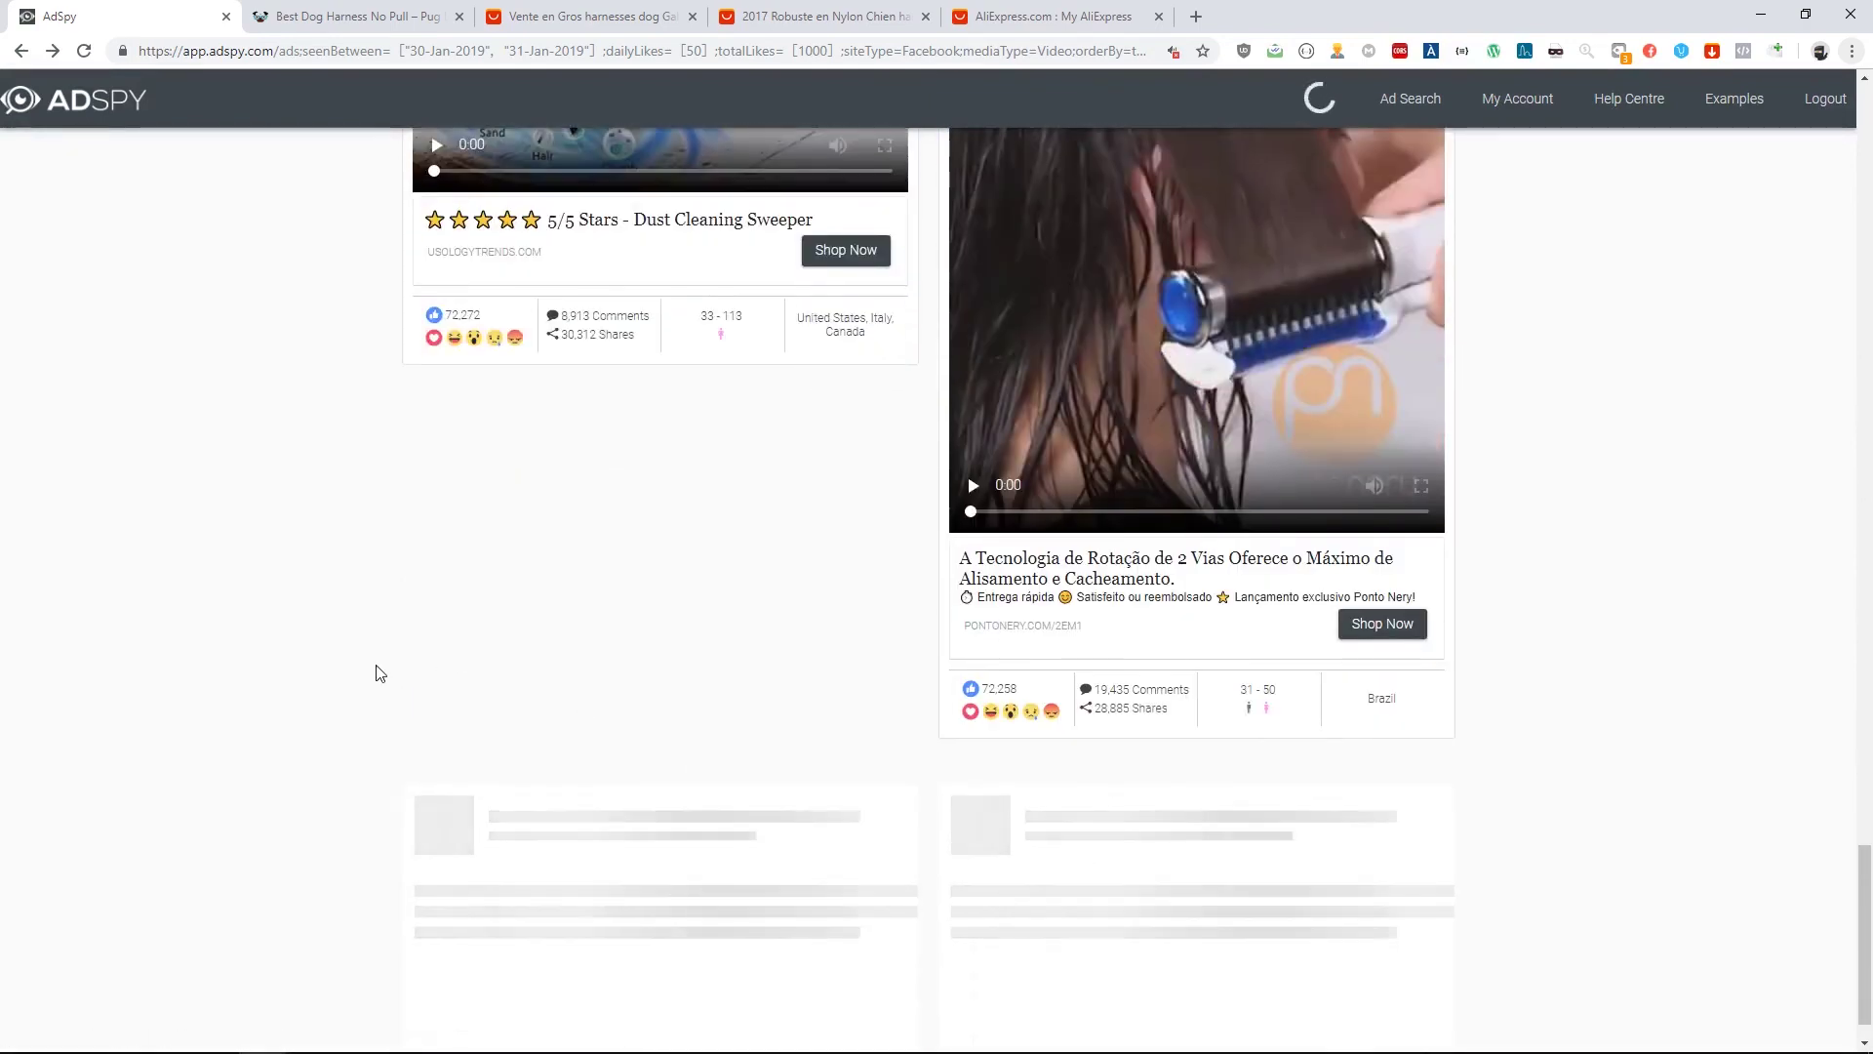
scroll(1098, 756, up, 3)
scroll(625, 749, down, 16)
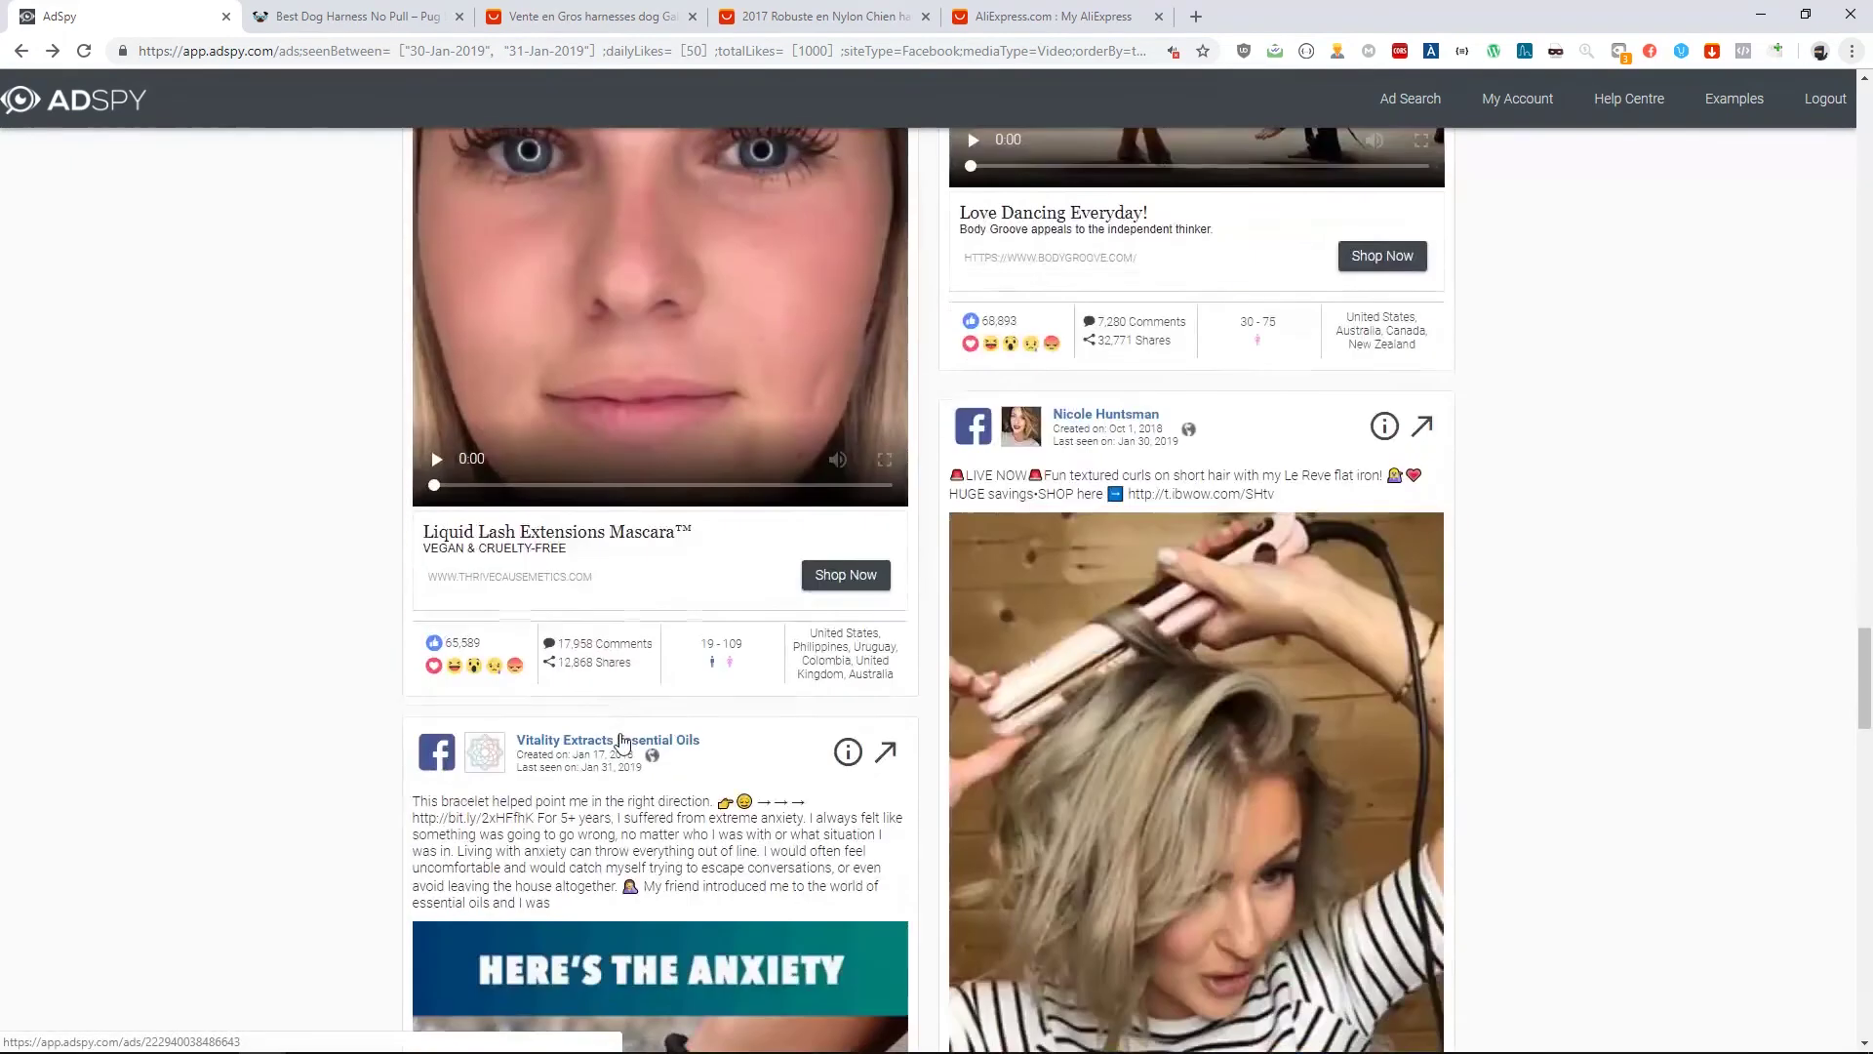
scroll(623, 745, down, 14)
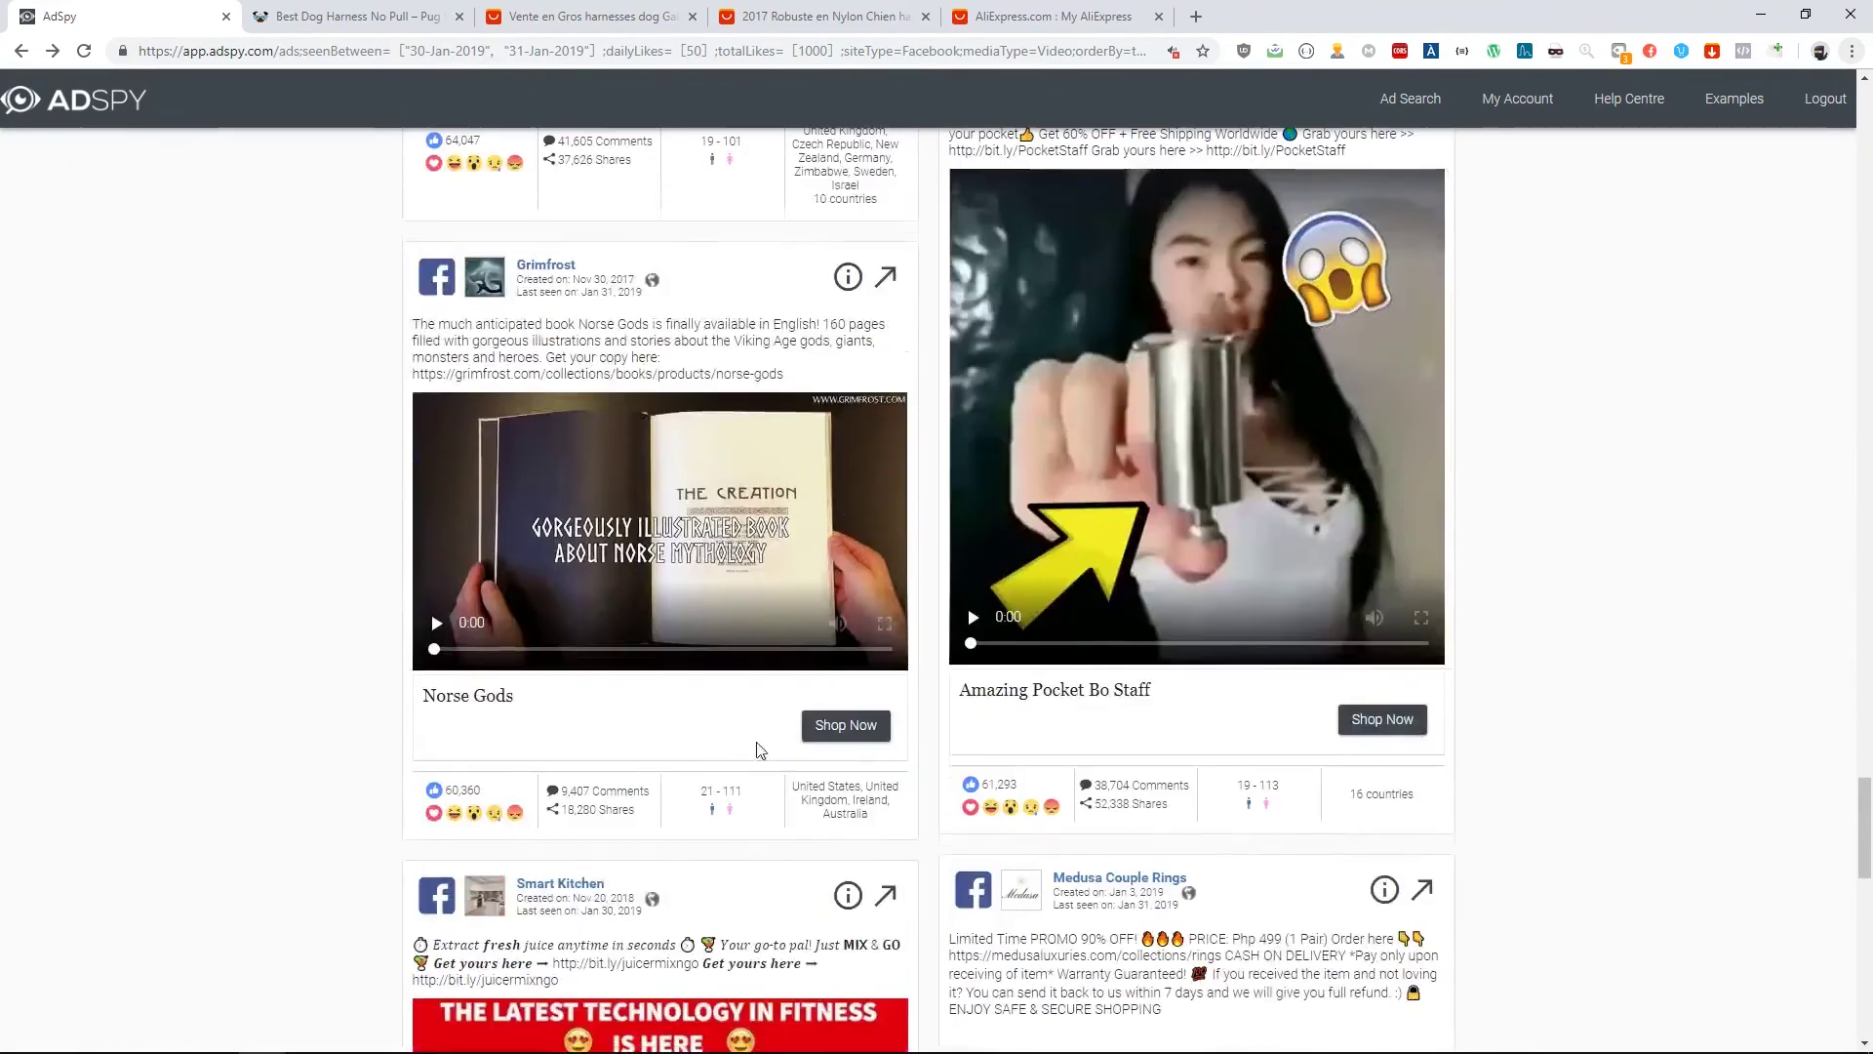
scroll(775, 752, down, 7)
scroll(230, 636, down, 10)
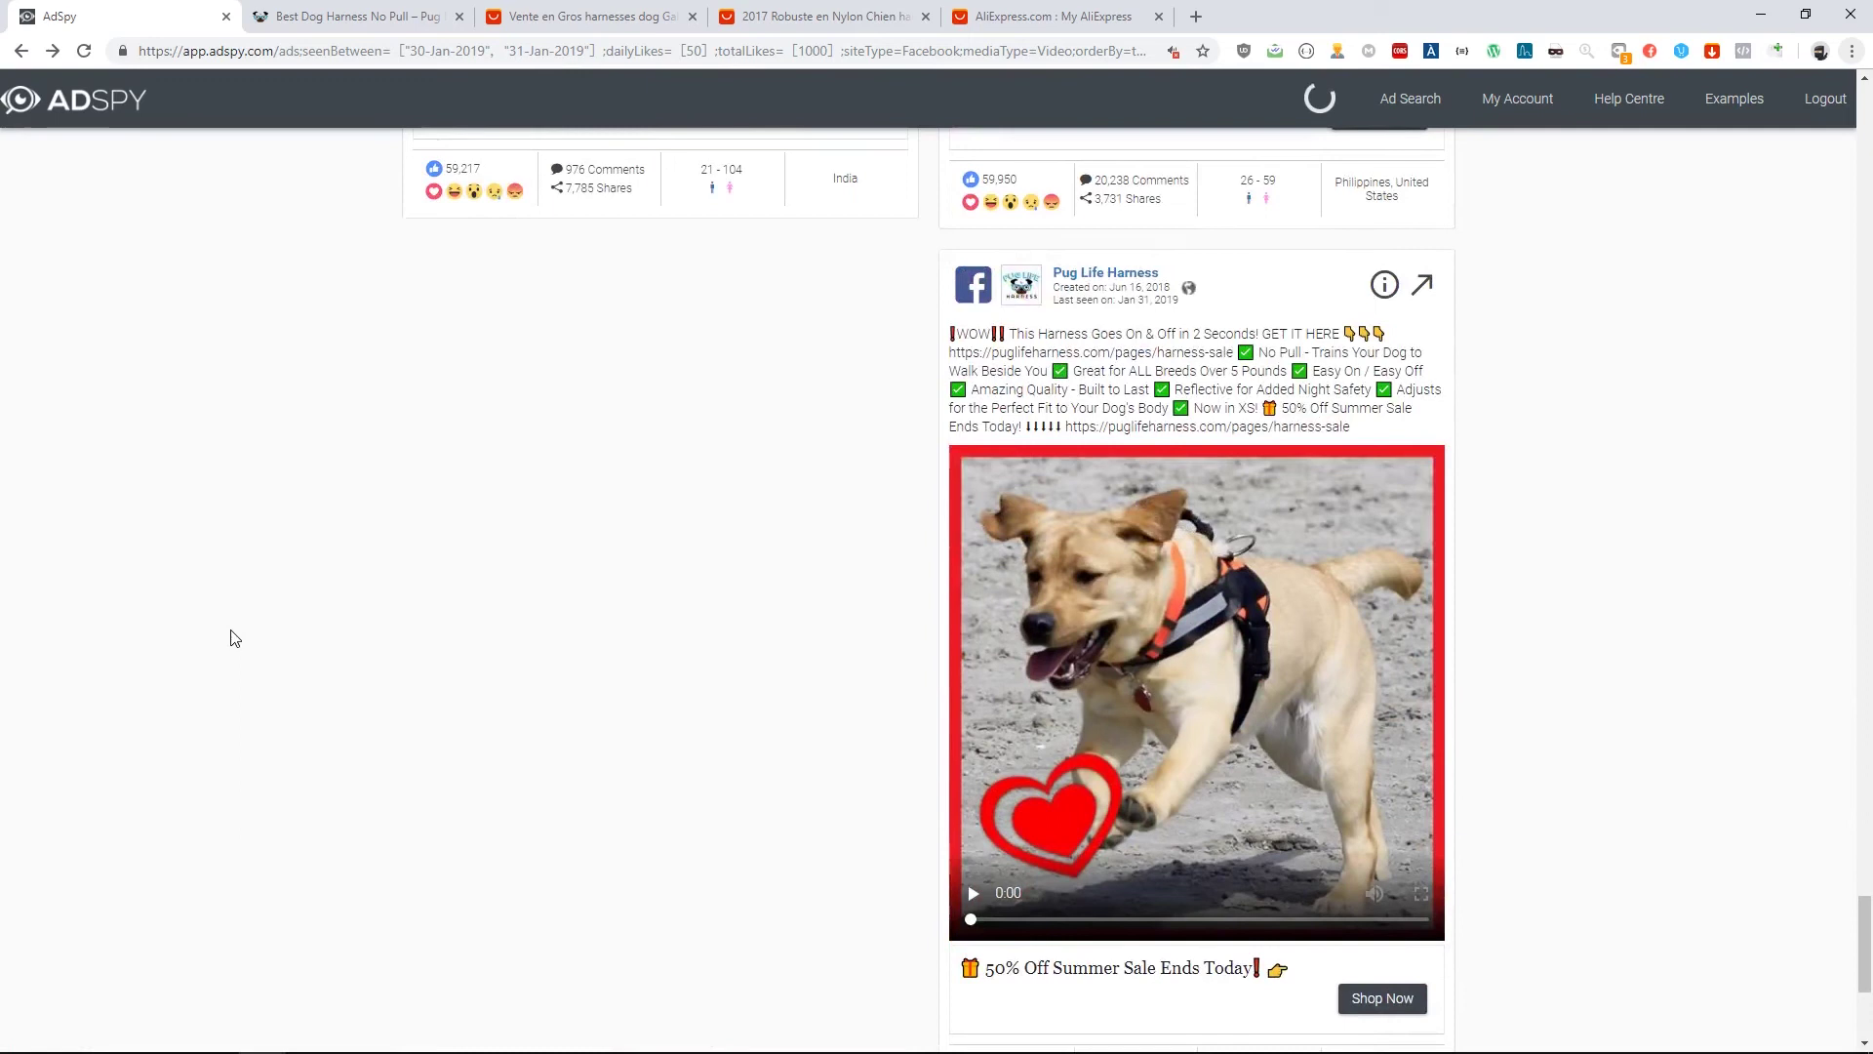
Examine the Pug Life Harness summer sale ad and the ads below it, down to Pandora's Box and KRYO Gear
scroll(232, 674, up, 4)
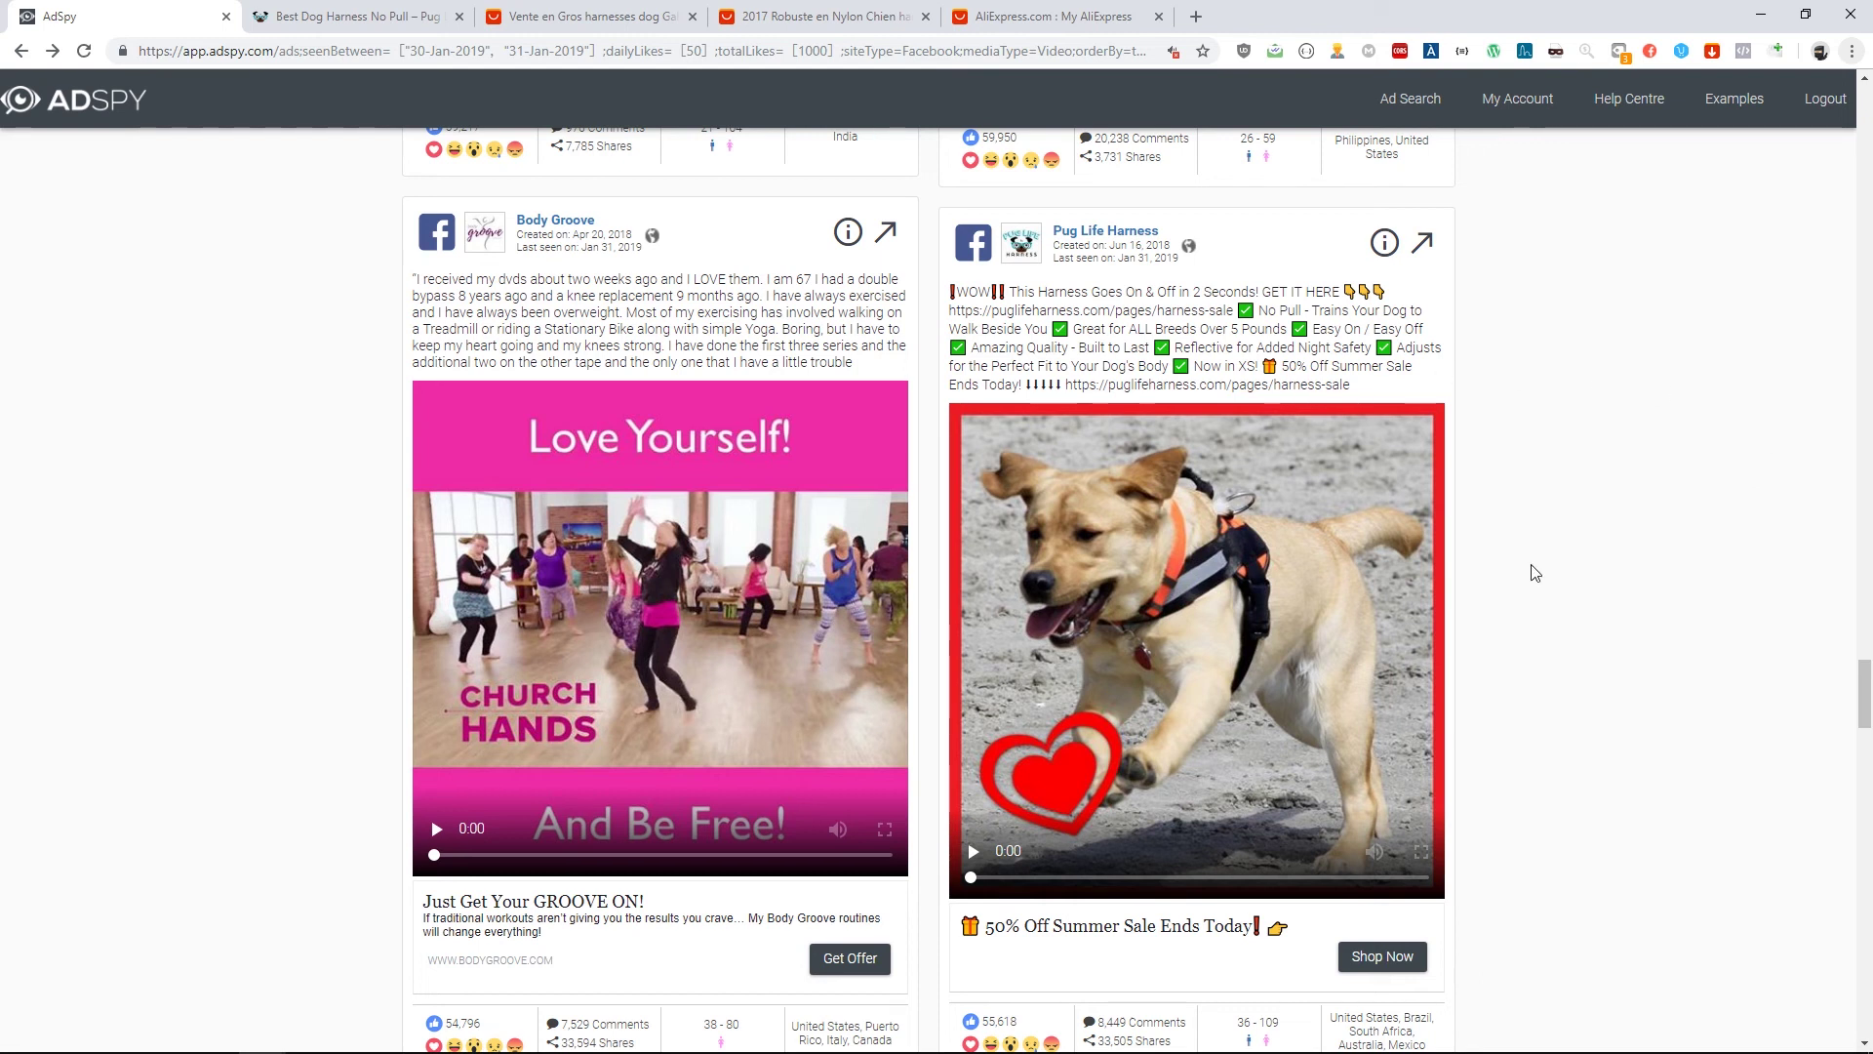
scroll(1562, 625, down, 4)
scroll(1610, 858, down, 4)
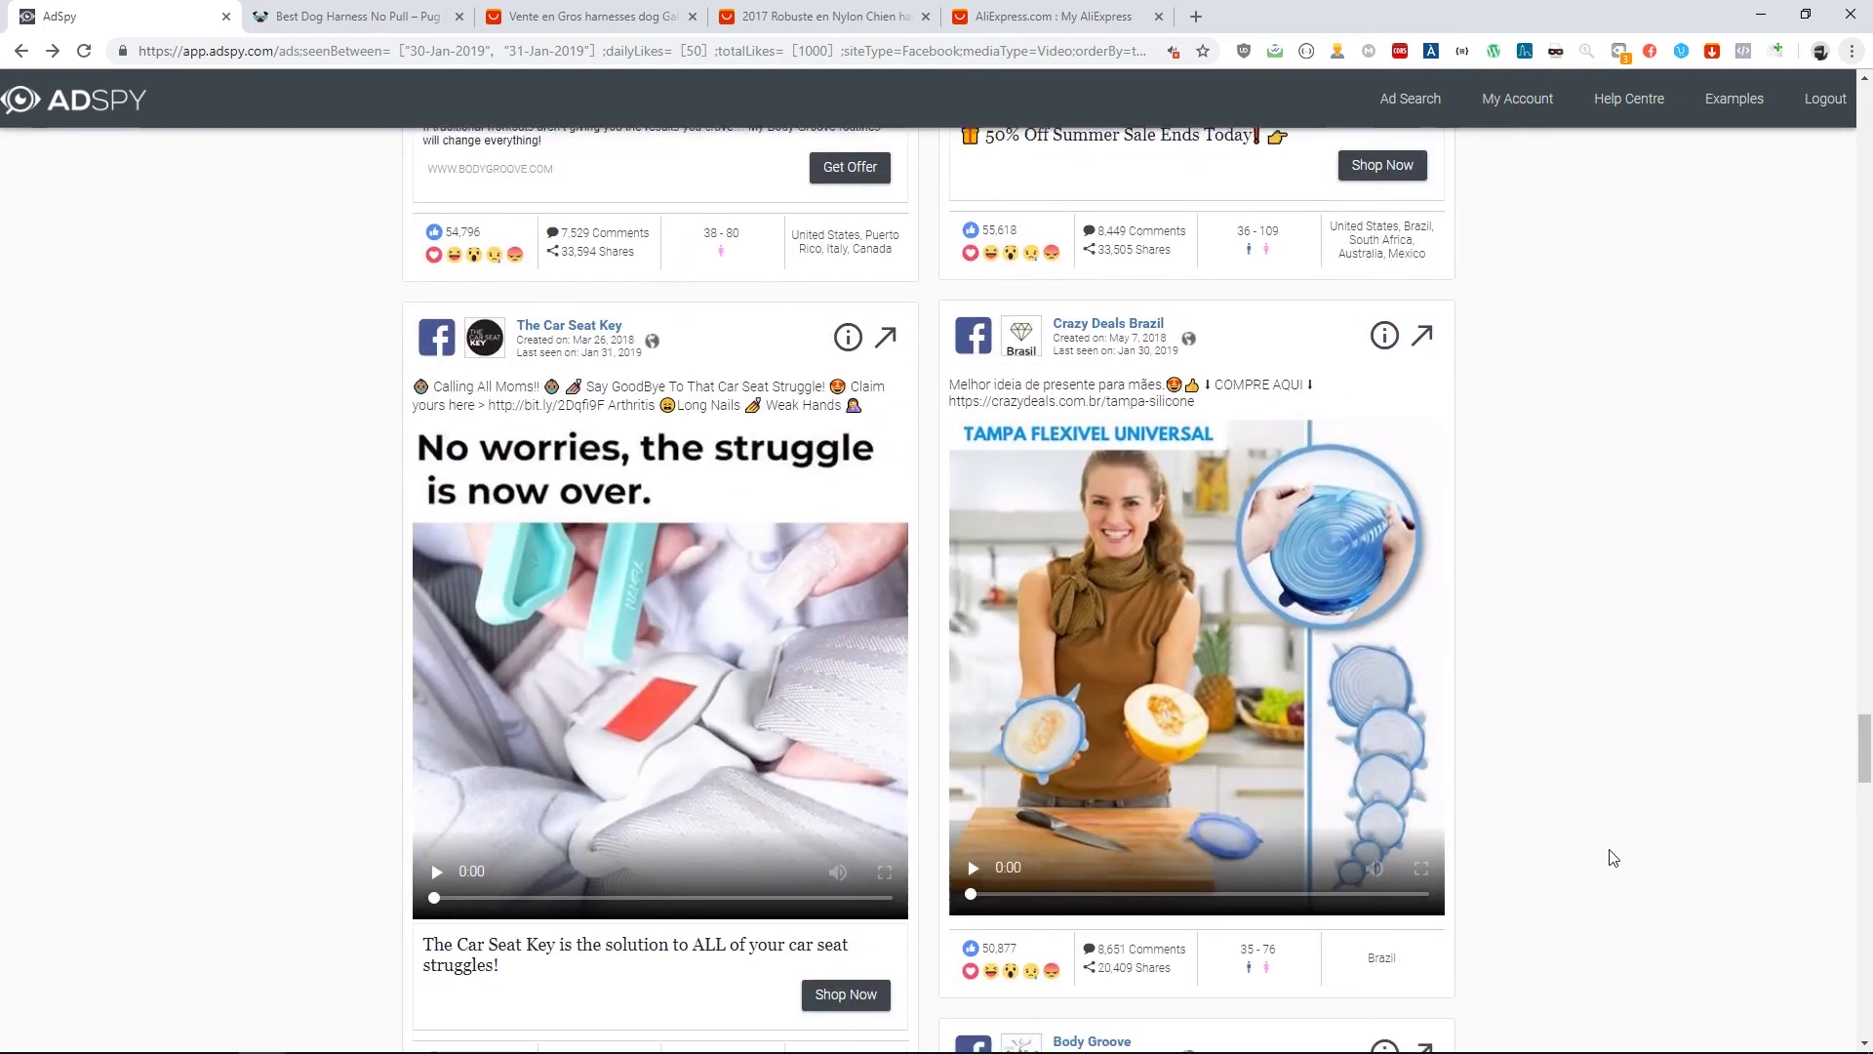
scroll(1613, 857, down, 9)
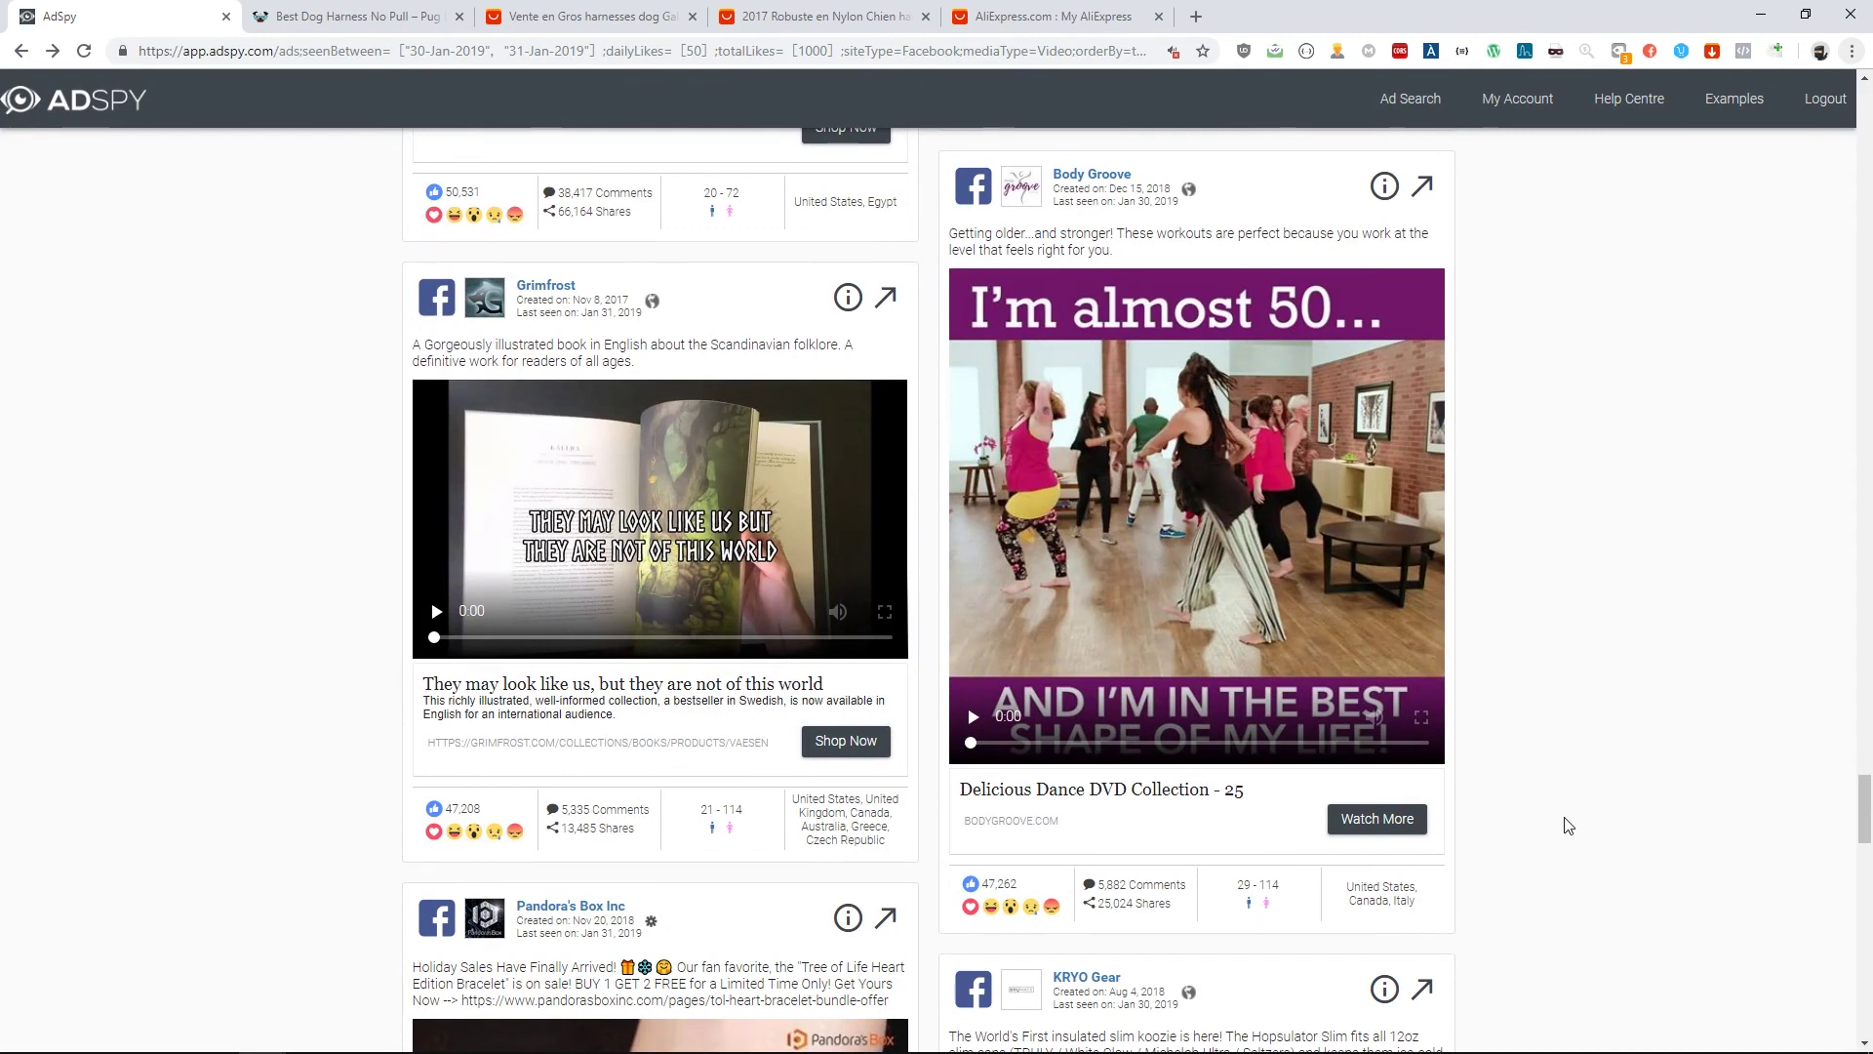
scroll(1617, 792, down, 5)
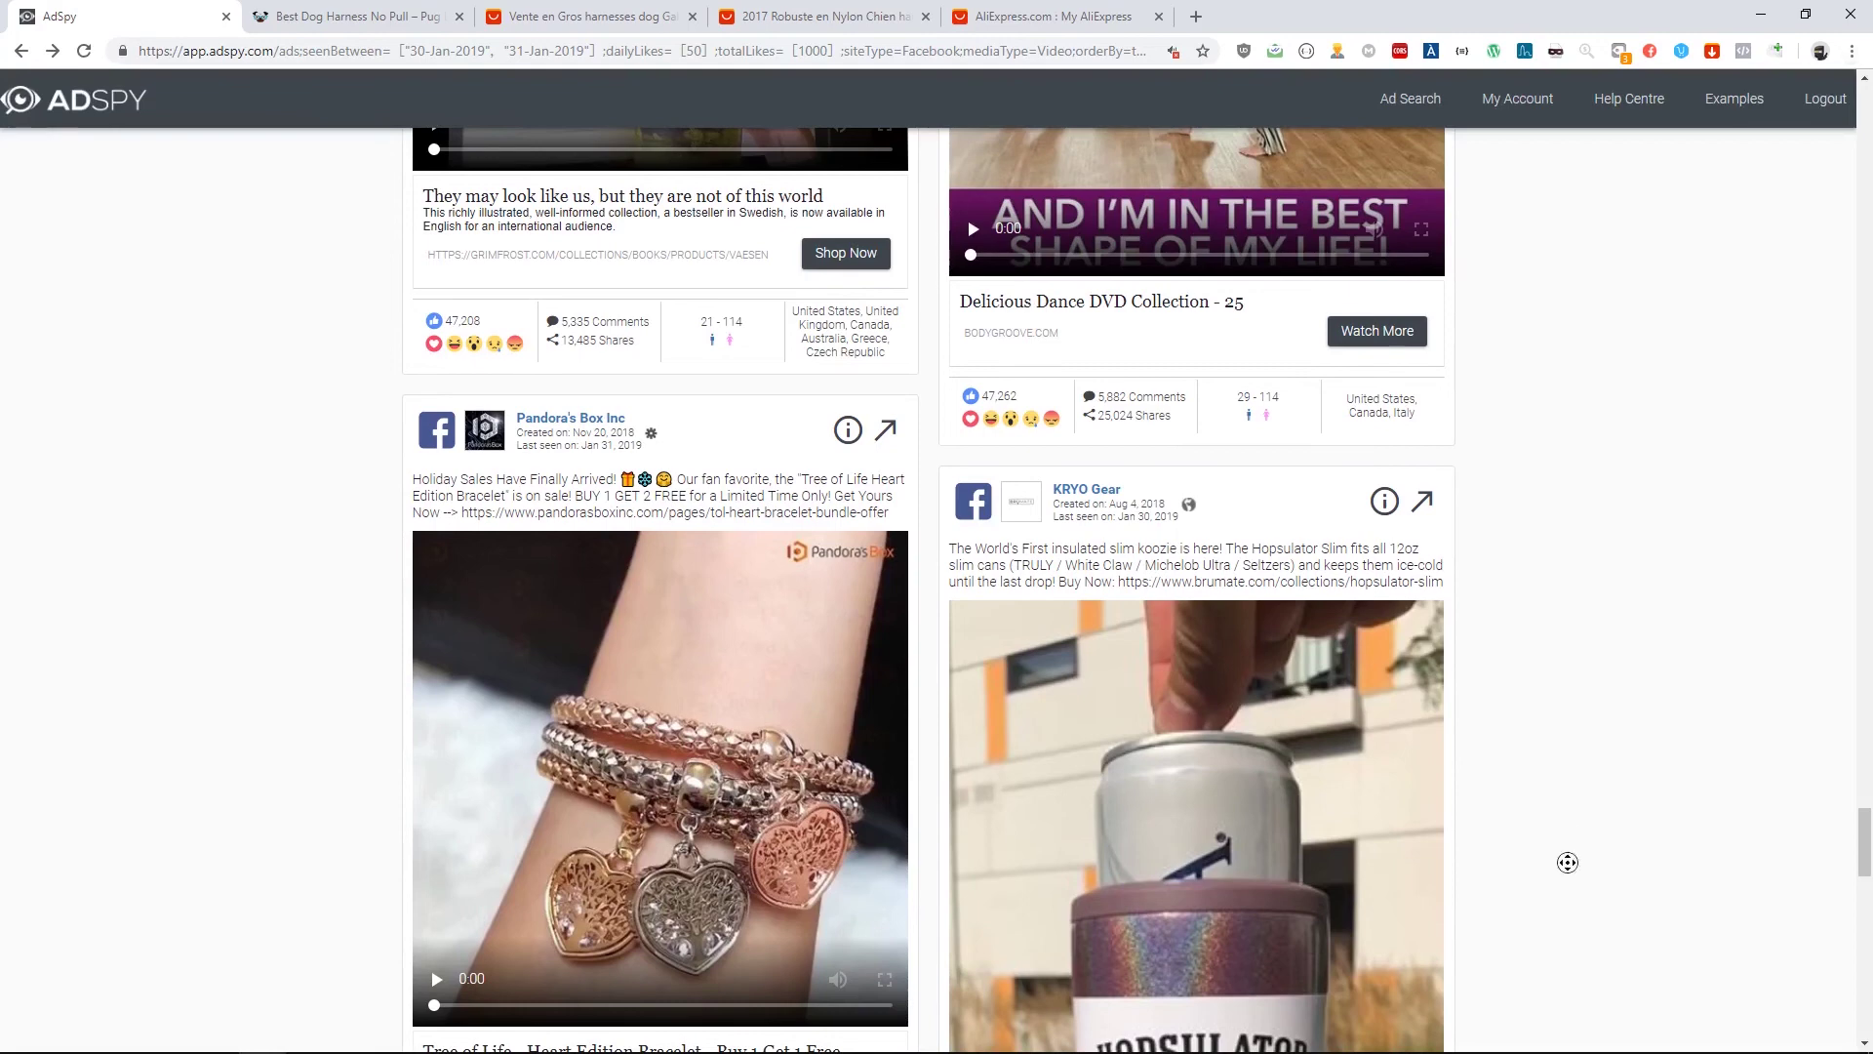
Go back to the start of the ad results and review the Project Repat ad's likes and the active search filters
scroll(1567, 861, up, 20)
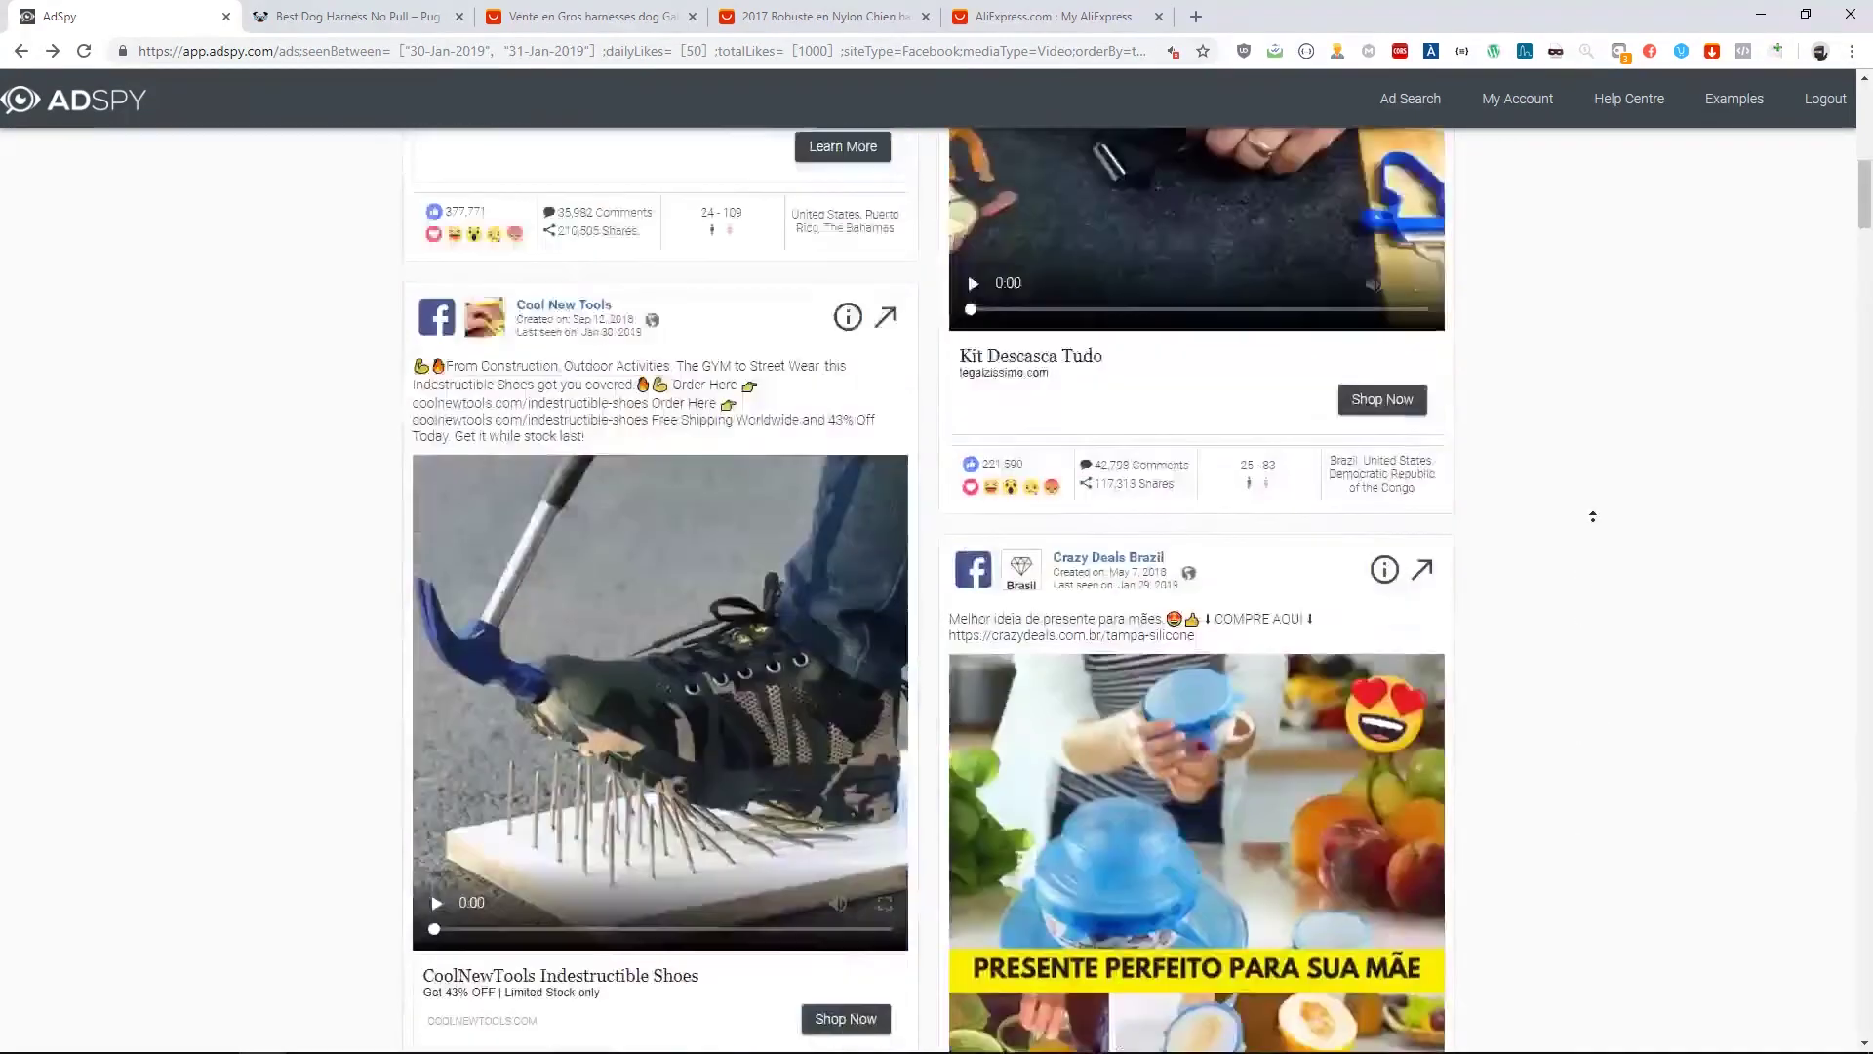
scroll(1592, 517, up, 15)
scroll(1418, 601, down, 4)
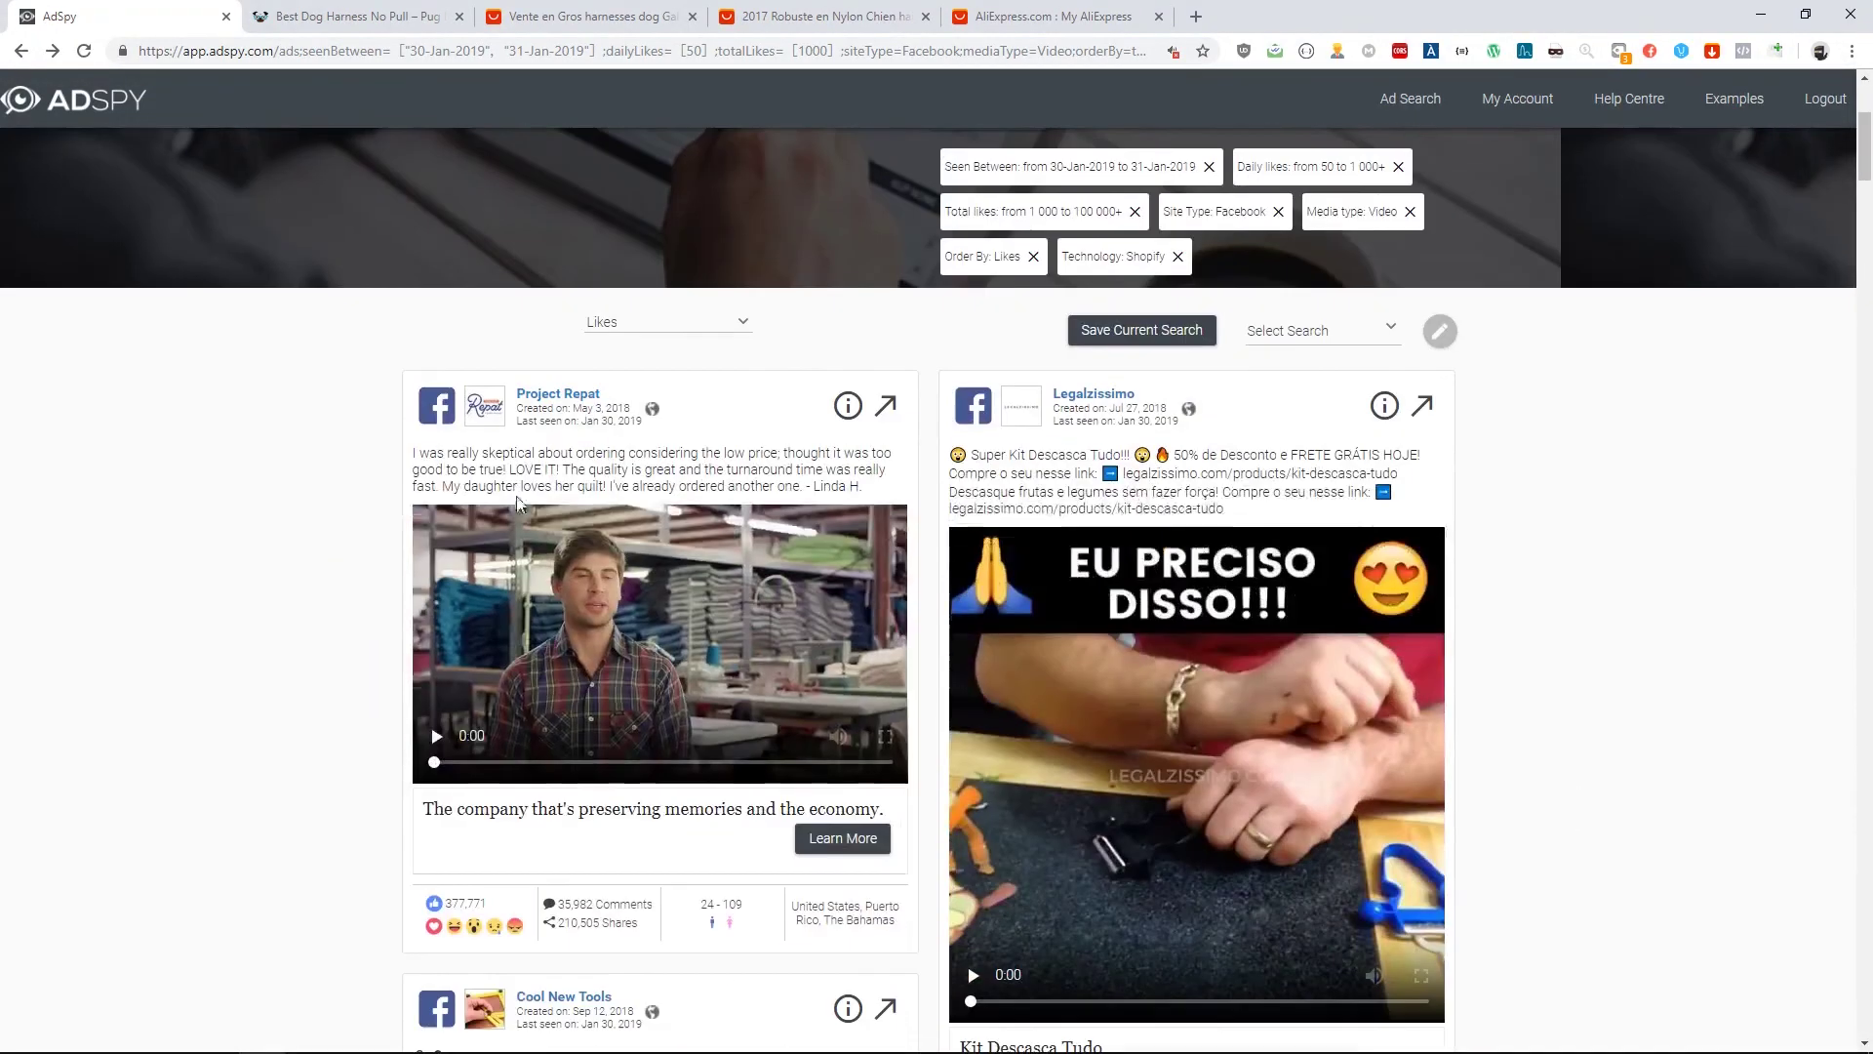
scroll(493, 602, down, 3)
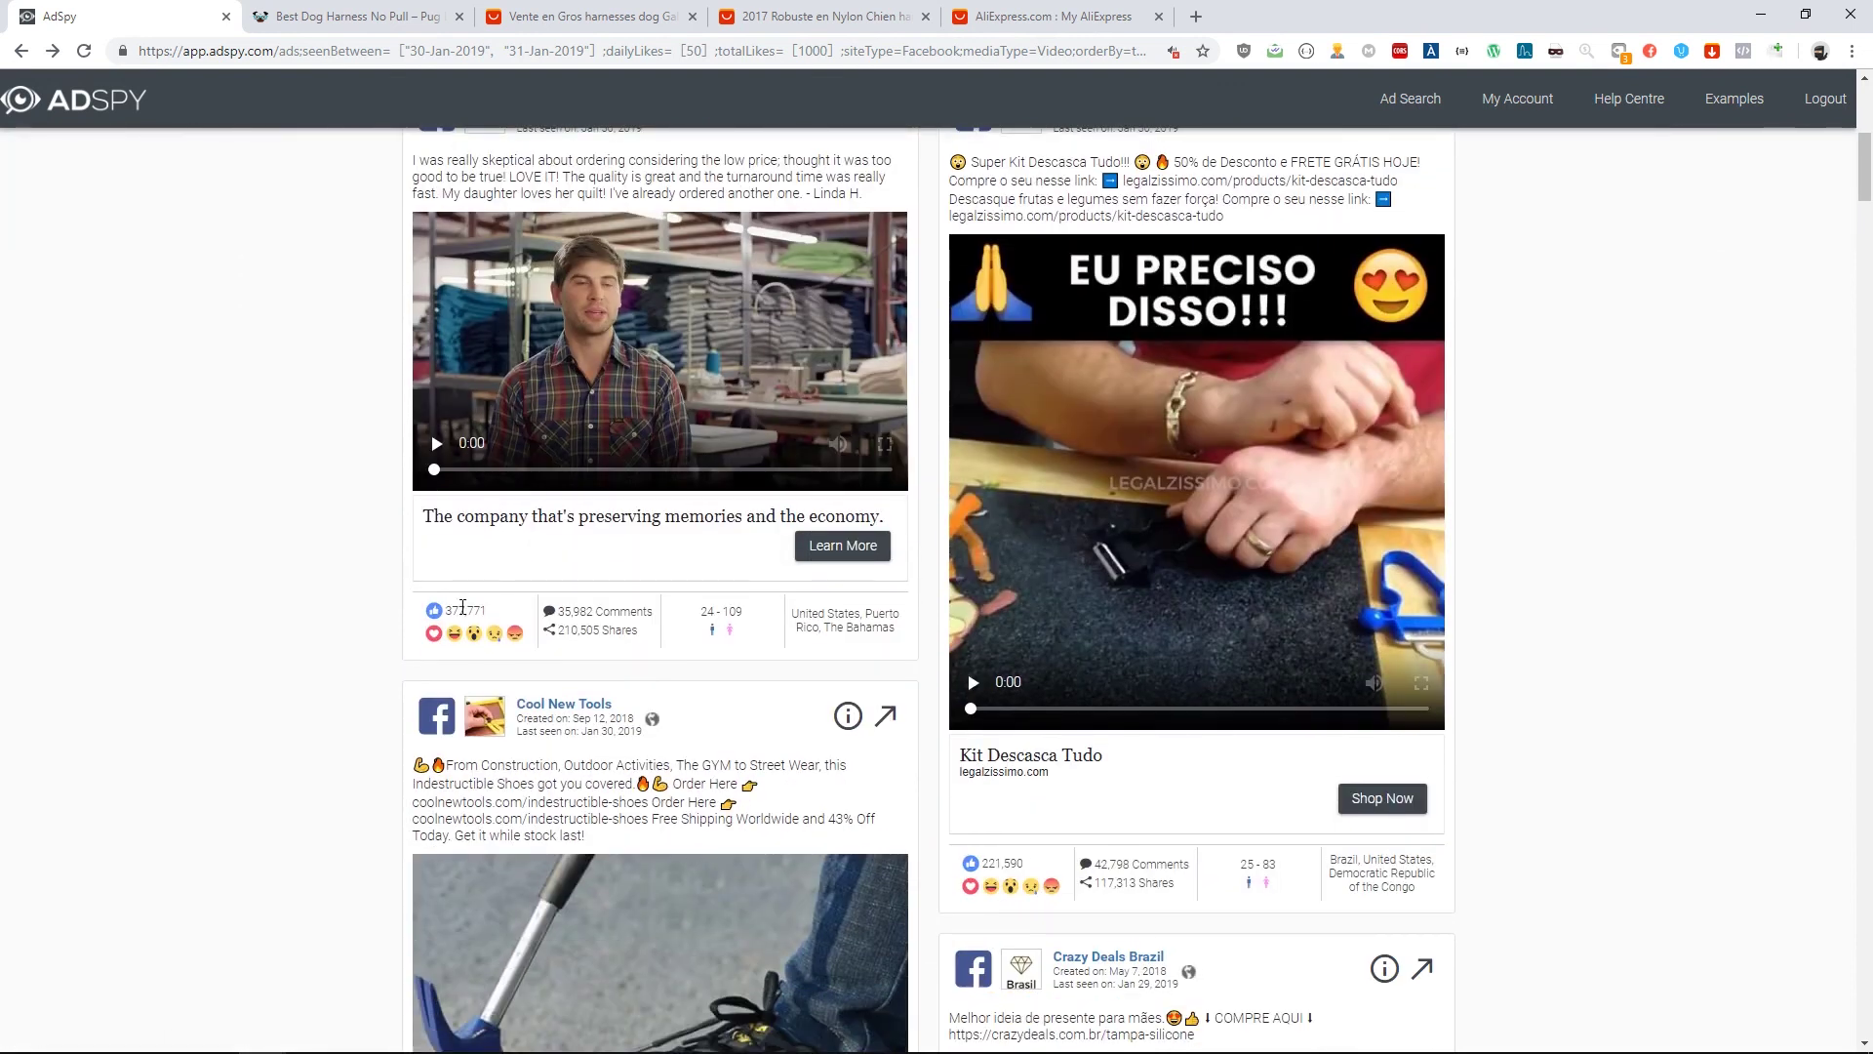
scroll(535, 565, up, 7)
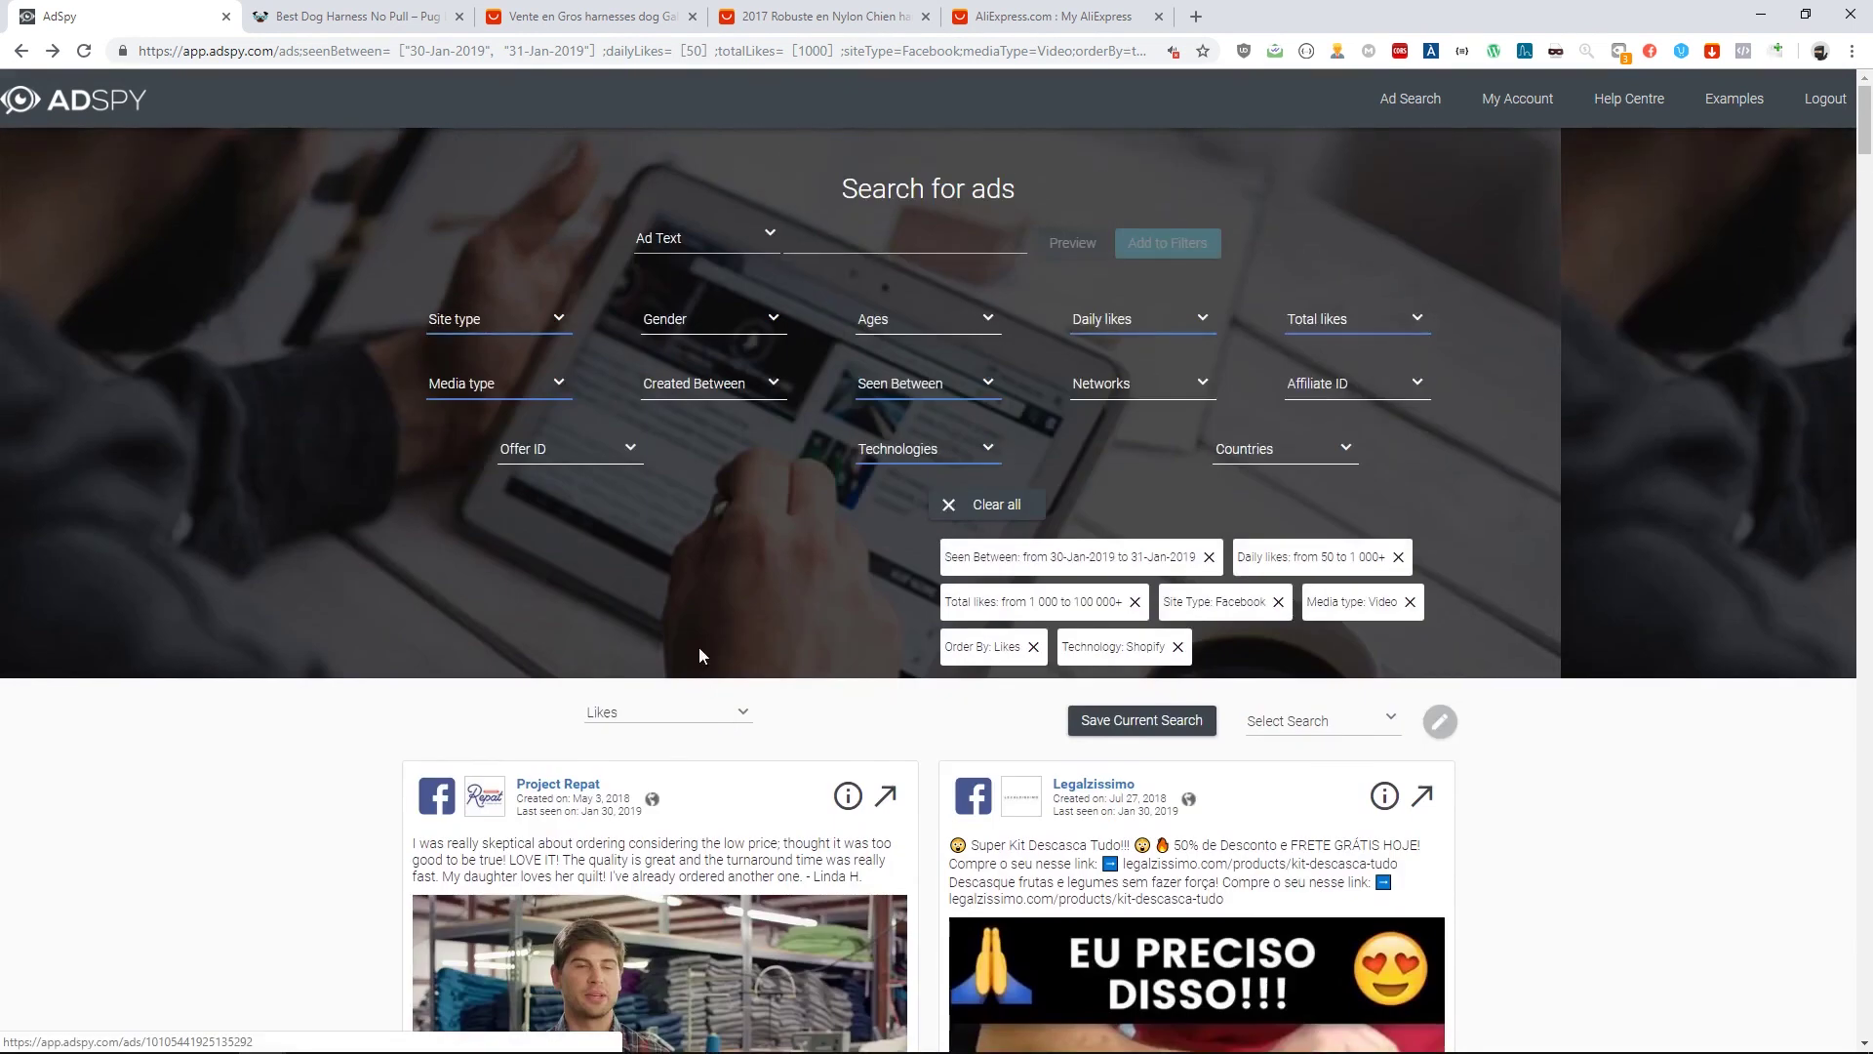